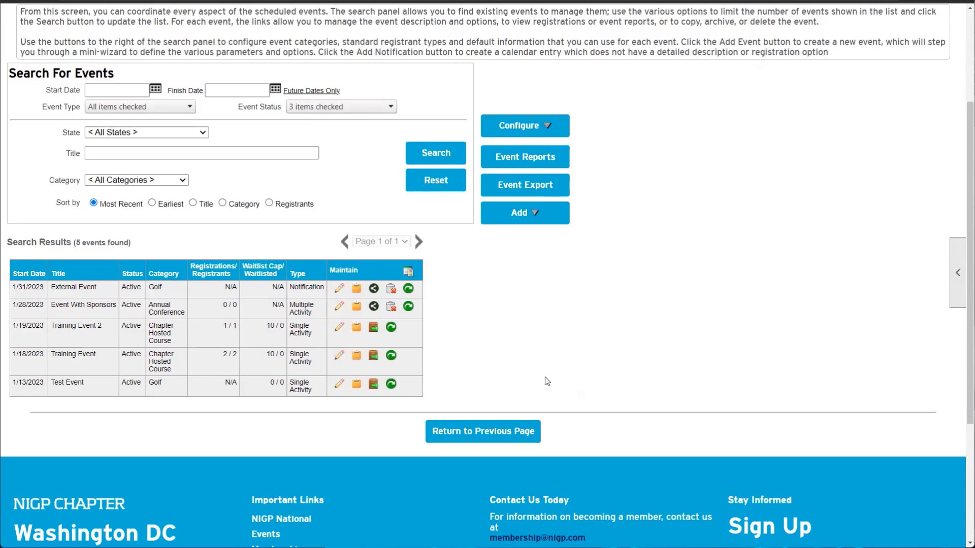
Step: Open the Events module's manager from the website section of the Control Panel
scroll(544, 377, up, 3)
click(823, 19)
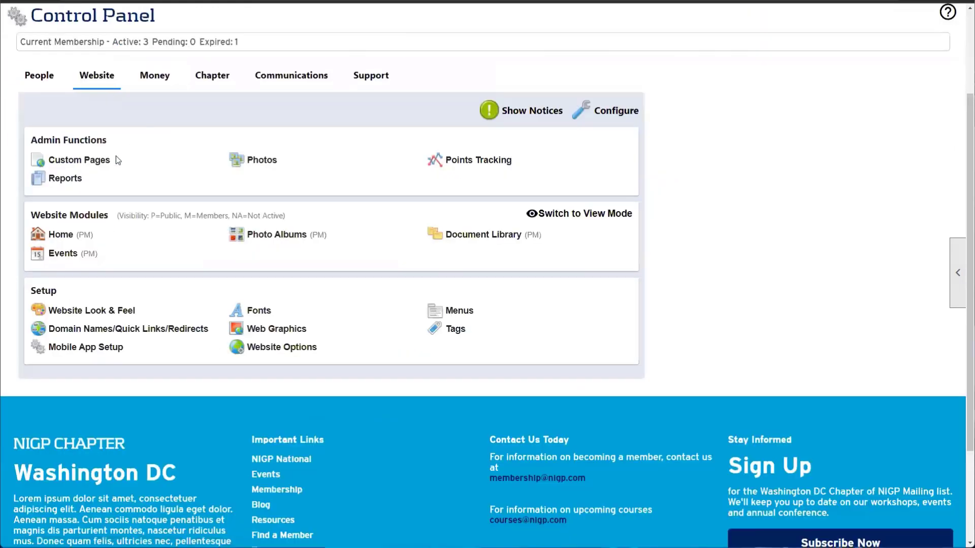
click(63, 256)
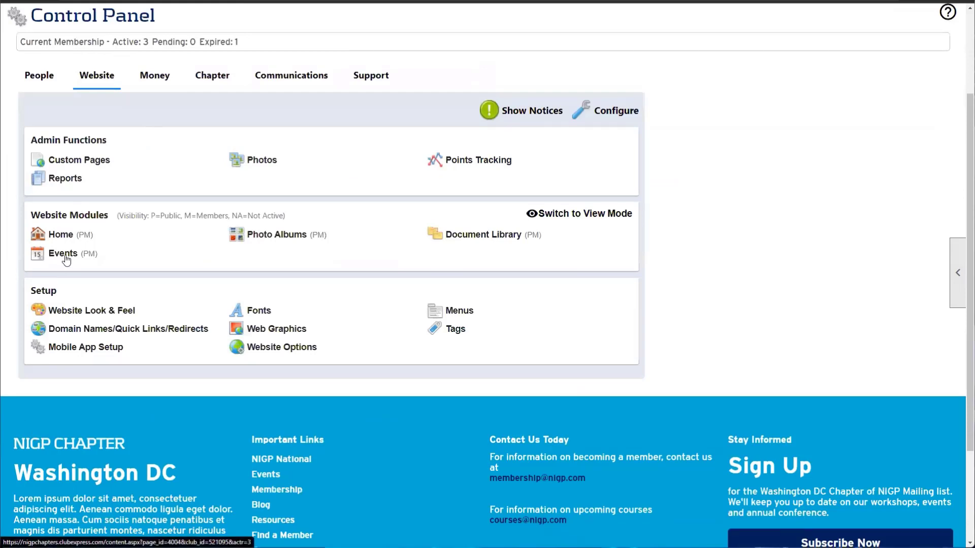
scroll(94, 274, down, 3)
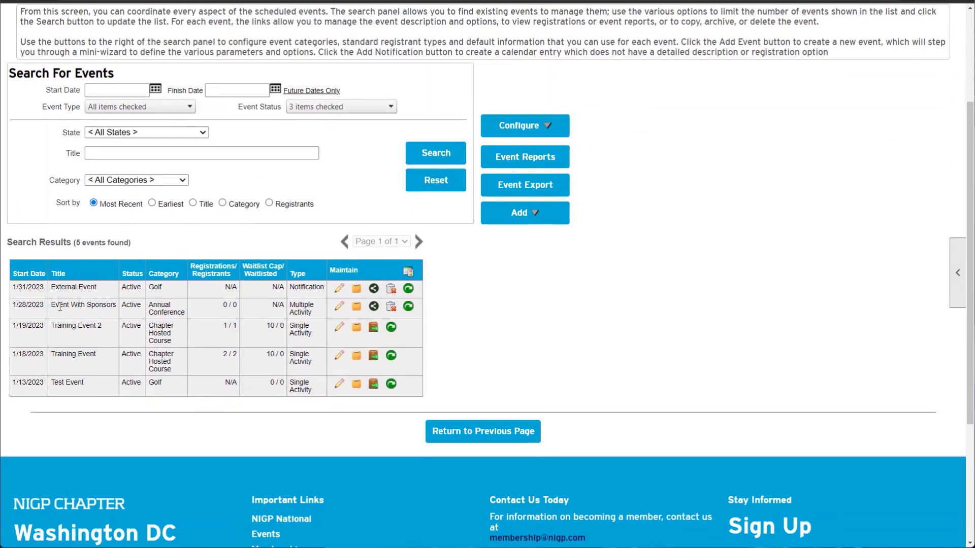
Step: Open Training Event 2 from the events list and bring up its Who Can Register settings for editing
drag(59, 305, 118, 314)
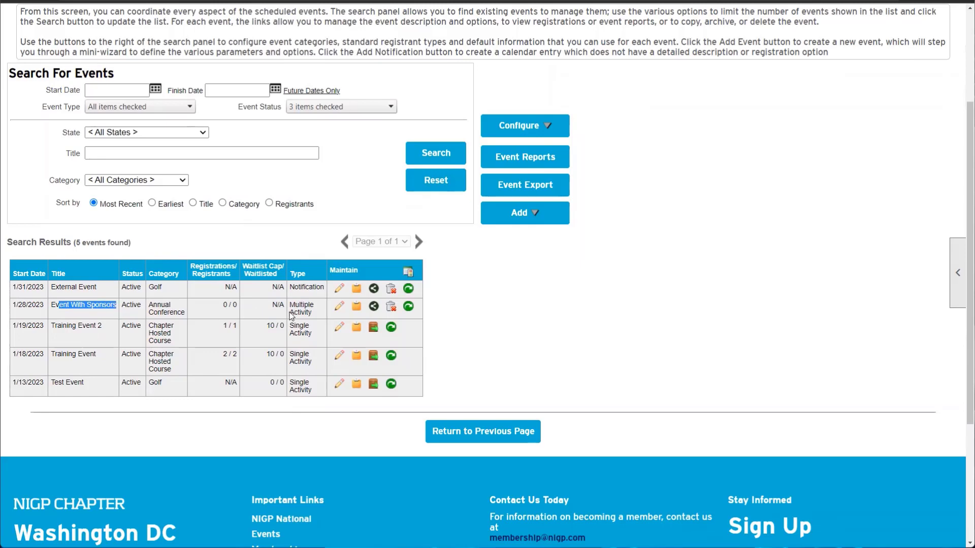
click(315, 318)
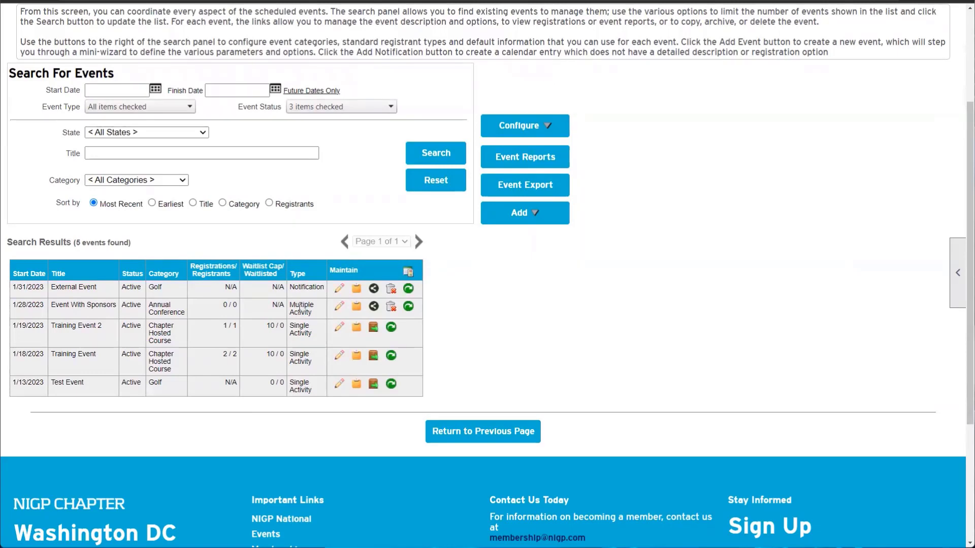
drag(51, 328, 111, 328)
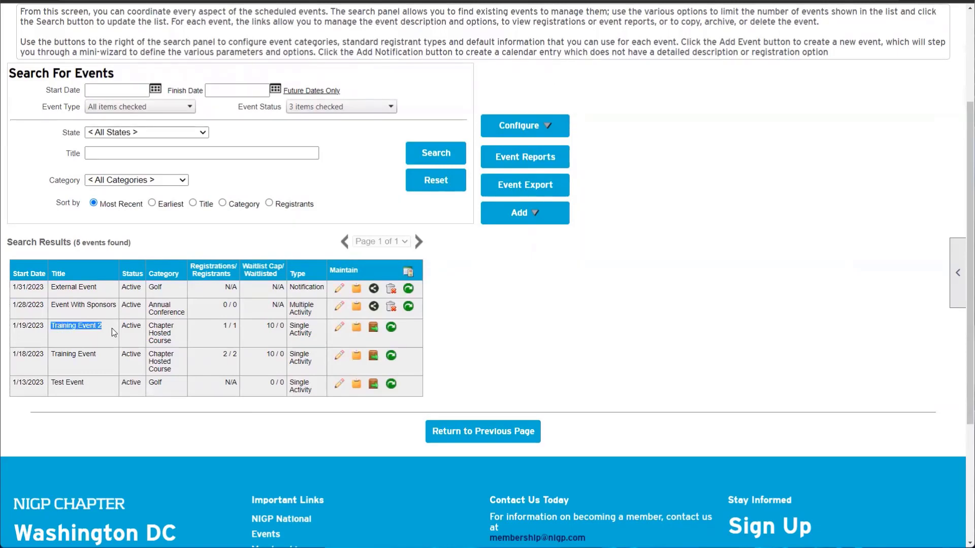
click(311, 330)
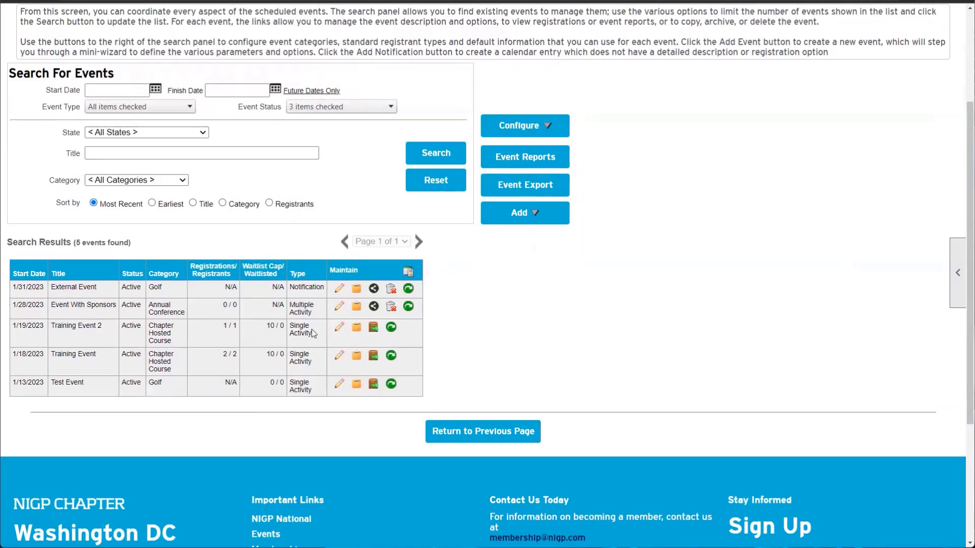
click(339, 327)
scroll(337, 325, down, 1)
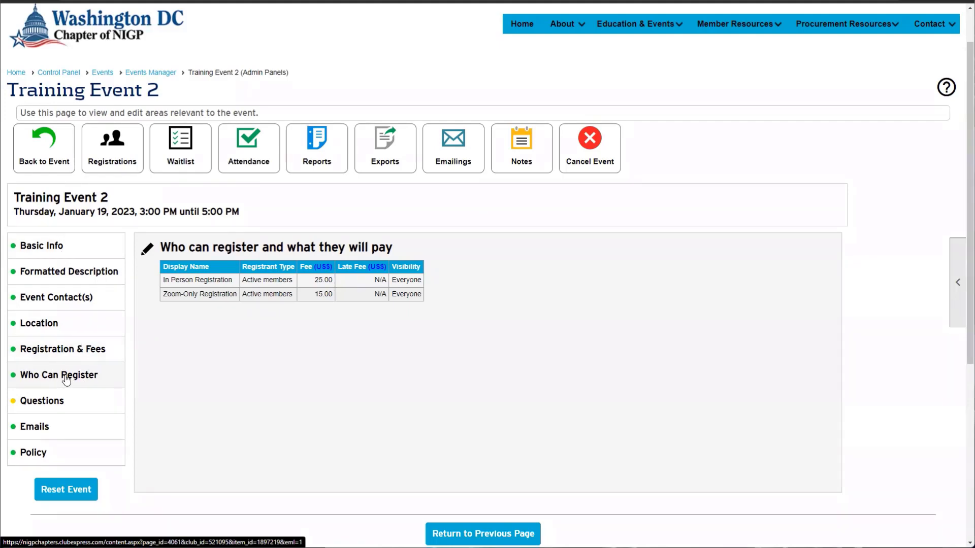
click(204, 294)
scroll(196, 364, down, 2)
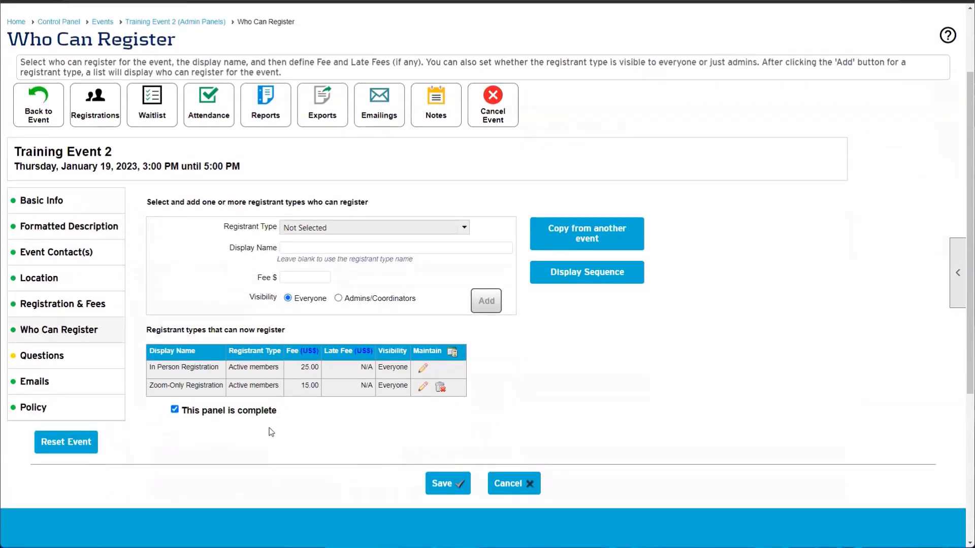
Step: Examine the display names, registrant types and fees of the event's existing registration options
drag(228, 368, 284, 372)
click(284, 371)
drag(229, 385, 282, 387)
click(282, 388)
drag(151, 368, 212, 383)
click(212, 384)
drag(301, 368, 312, 366)
drag(228, 370, 256, 386)
click(255, 386)
Step: Add a registrant type for Everyone with the display name Event Sponsor and a fee of $500
click(298, 230)
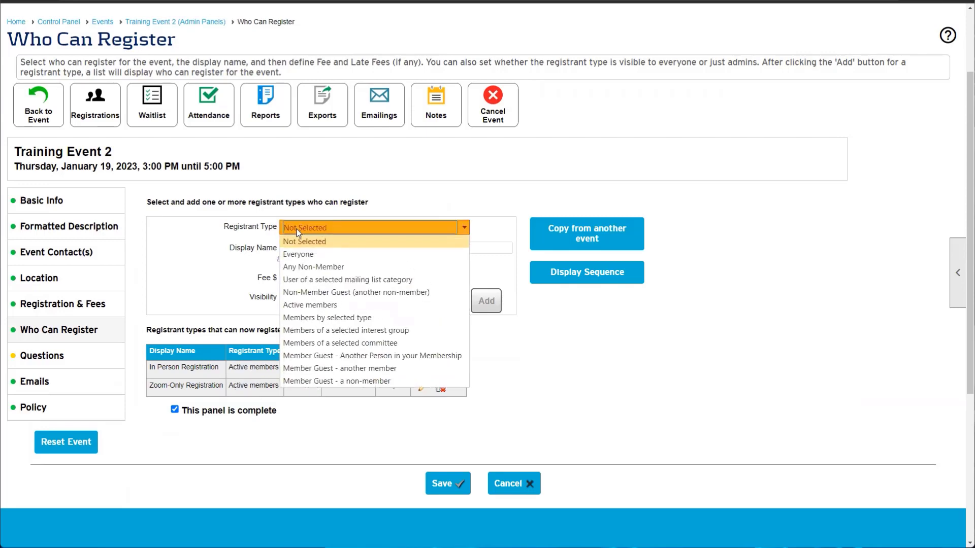
click(309, 255)
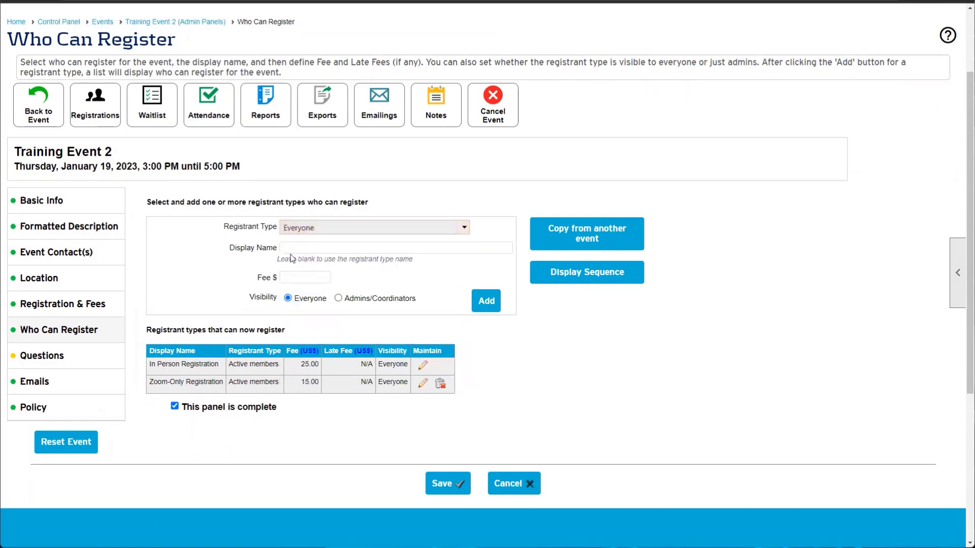
click(299, 248)
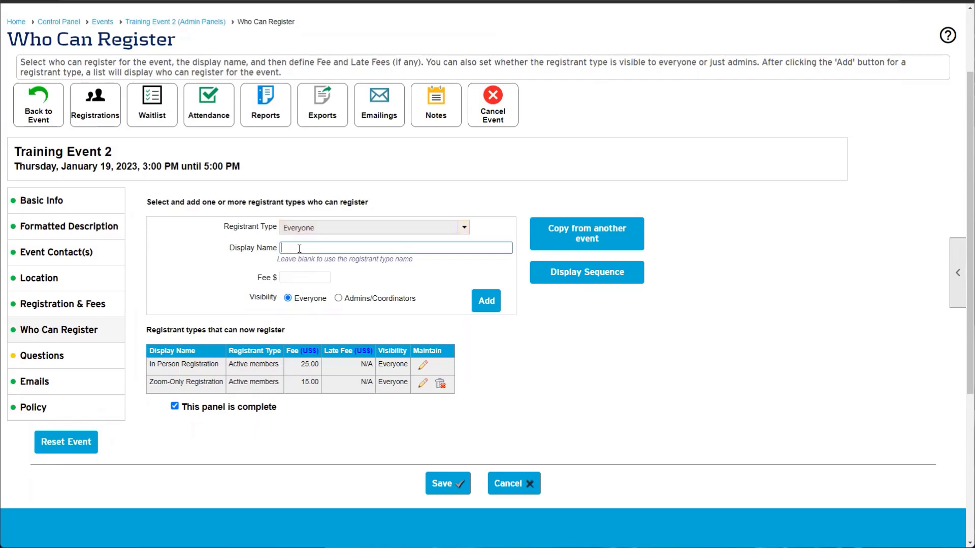
text(Event Sponsor)
click(291, 275)
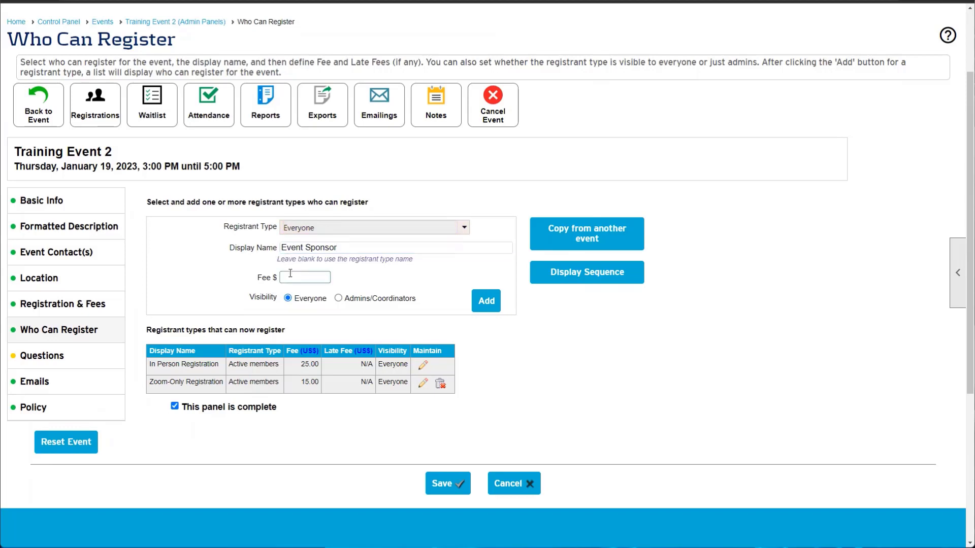
text(500)
click(350, 290)
click(492, 304)
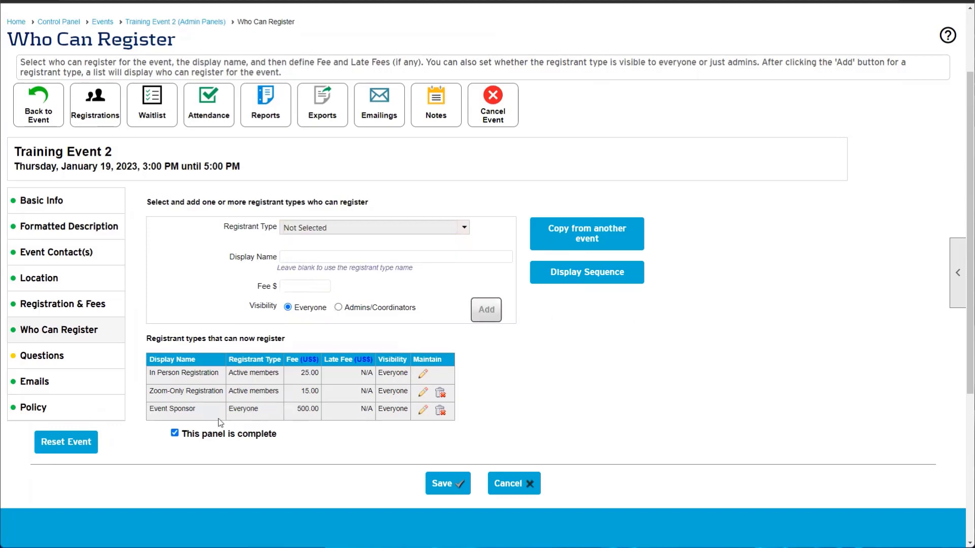
Step: Review the Event Sponsor entry's name, fee and visibility alongside the In Person and Zoom-Only registration entries
drag(196, 412, 161, 411)
click(297, 411)
drag(296, 411, 344, 415)
drag(379, 410, 408, 410)
click(395, 410)
drag(210, 410, 148, 412)
click(150, 416)
drag(299, 414, 335, 410)
click(307, 417)
drag(196, 409, 150, 409)
drag(224, 392, 169, 392)
drag(187, 372, 154, 373)
click(156, 373)
drag(196, 412, 140, 413)
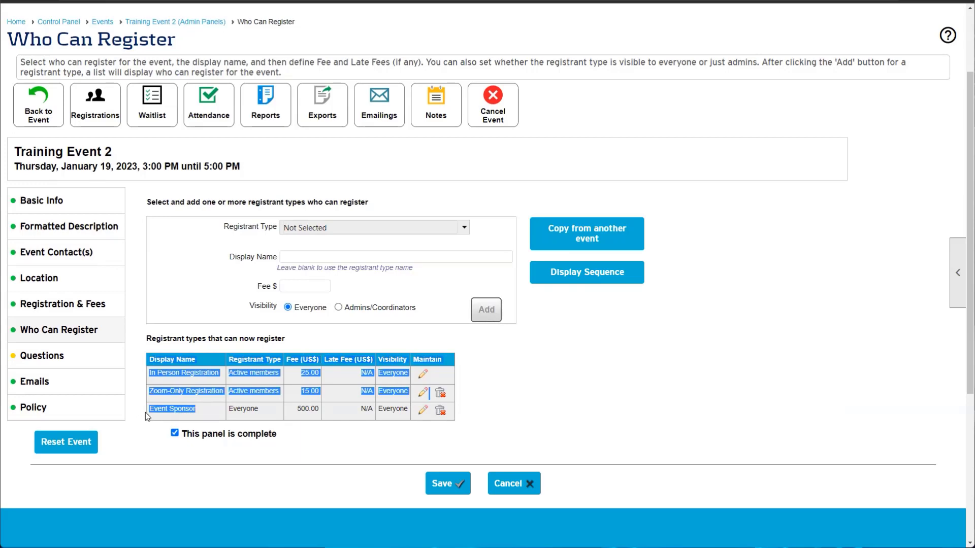
click(159, 408)
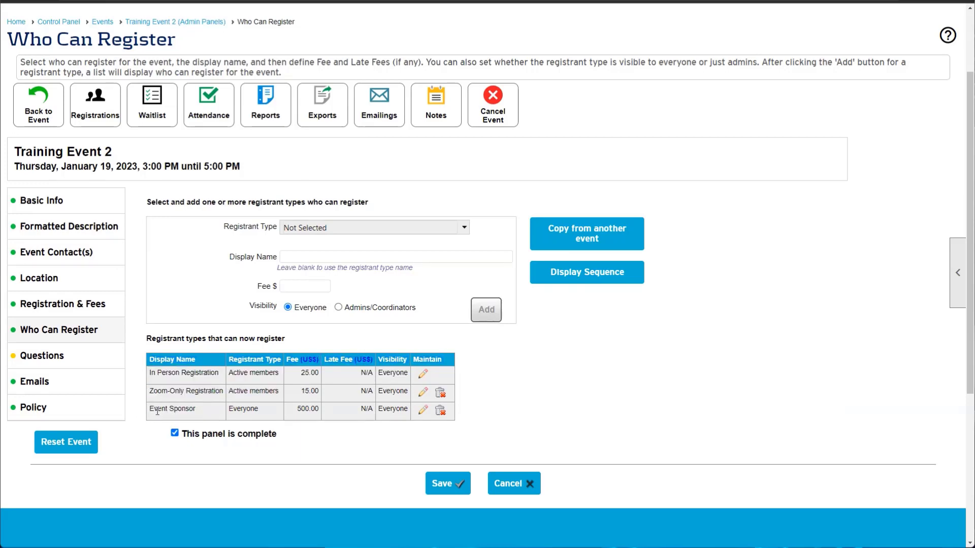
drag(249, 306, 278, 311)
click(278, 311)
drag(161, 409, 189, 410)
Step: Change the Event Sponsor registrant type's visibility to Admins/Coordinators and update the entry
click(424, 414)
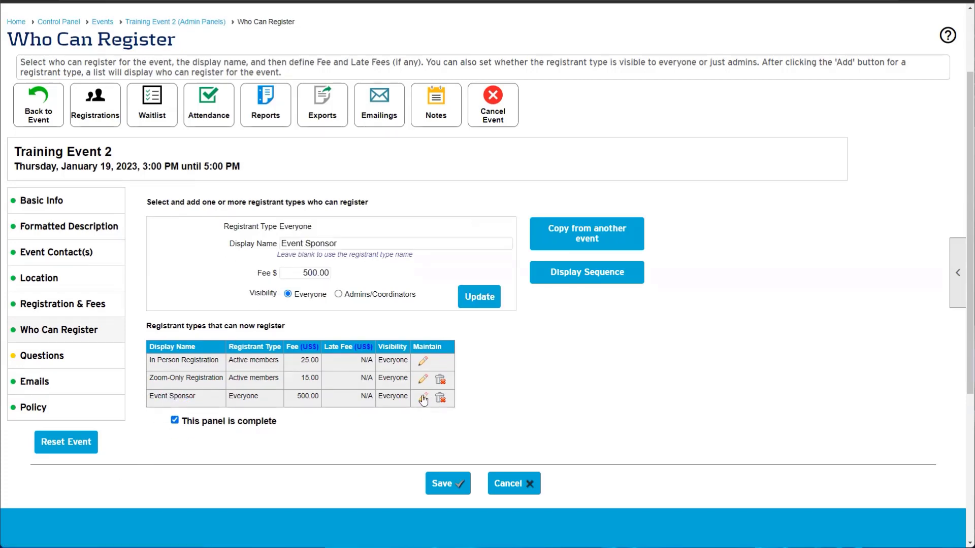
drag(241, 248, 285, 245)
drag(282, 247, 348, 246)
drag(299, 274, 334, 278)
click(352, 270)
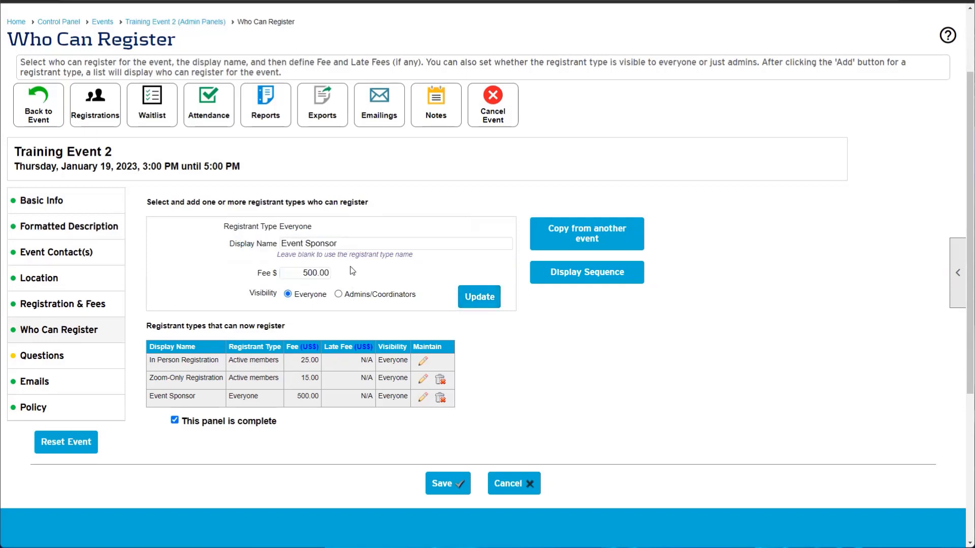
click(338, 295)
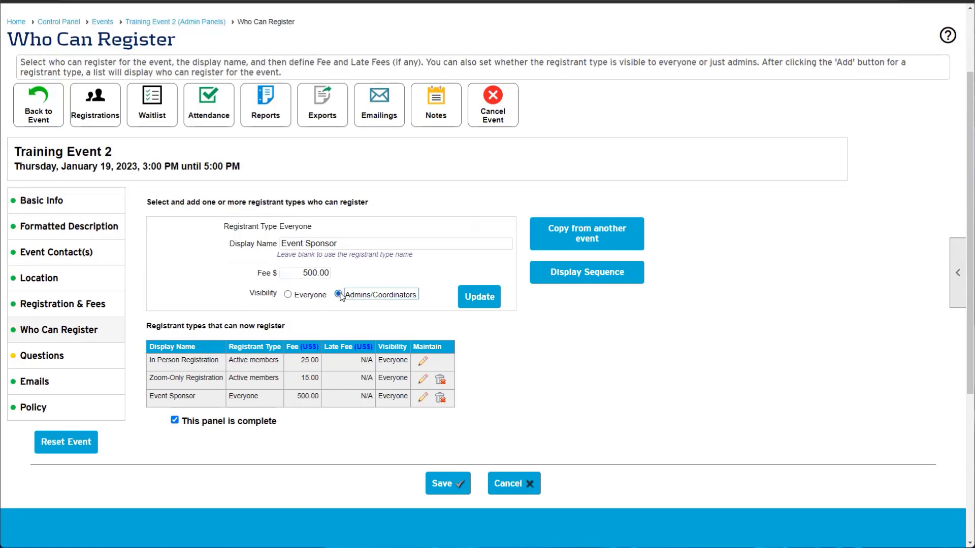
click(478, 298)
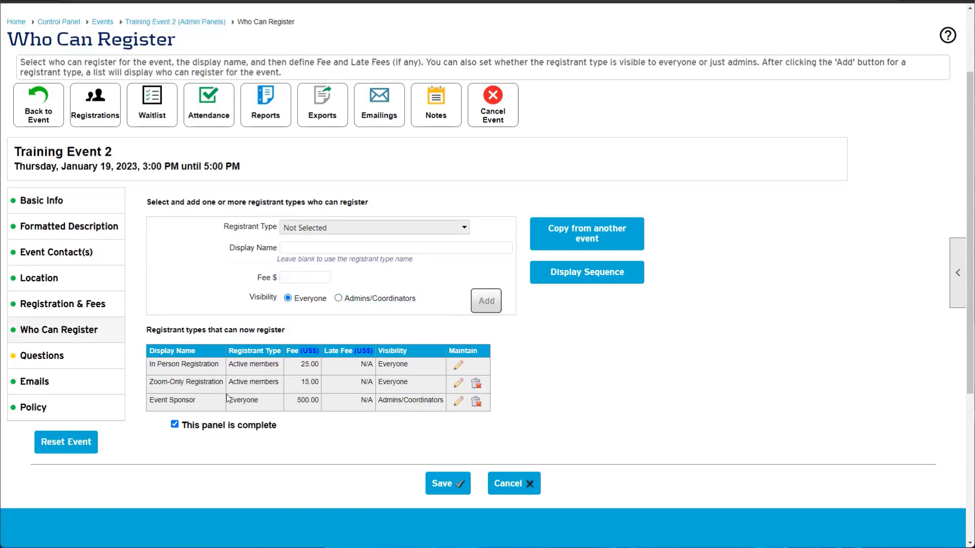
Step: Compare the Event Sponsor entry's visibility with that of the other registrant types in the table
drag(155, 365, 192, 365)
click(193, 365)
drag(149, 401, 197, 405)
click(239, 399)
drag(379, 401, 447, 405)
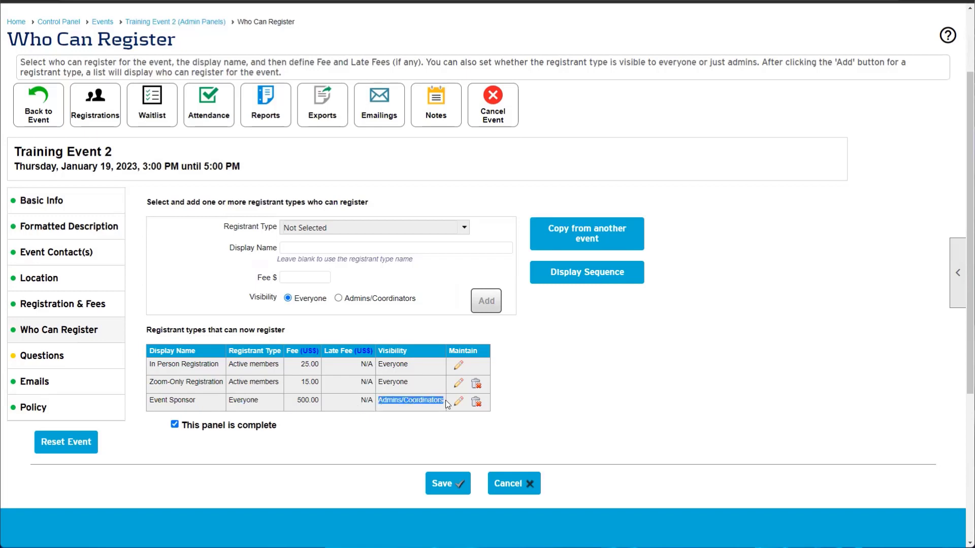
click(447, 404)
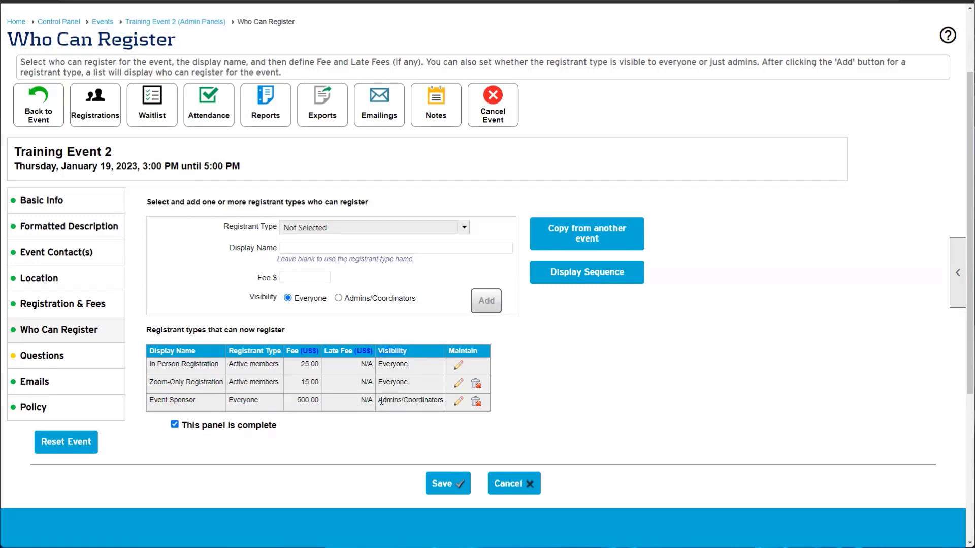
drag(381, 401, 441, 400)
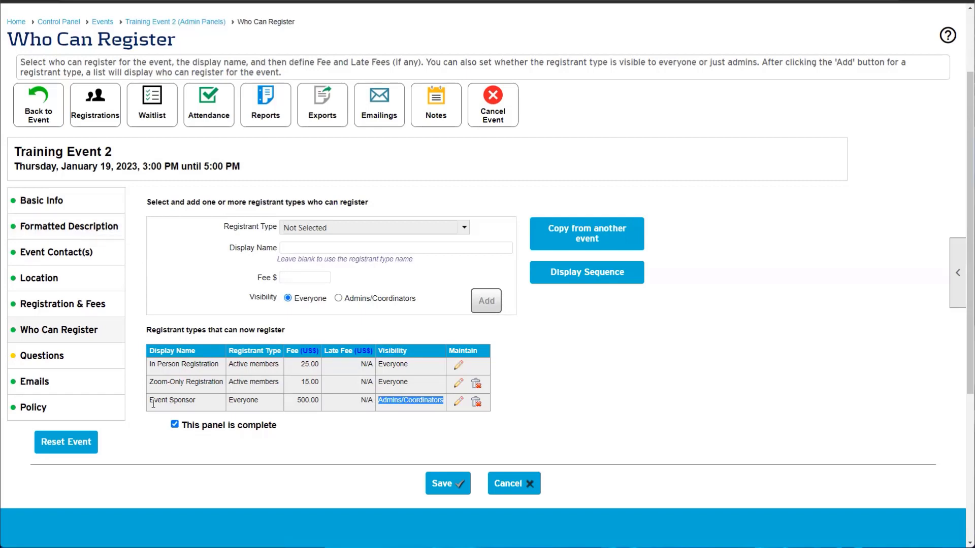
drag(153, 404, 197, 411)
drag(379, 405, 444, 410)
click(444, 410)
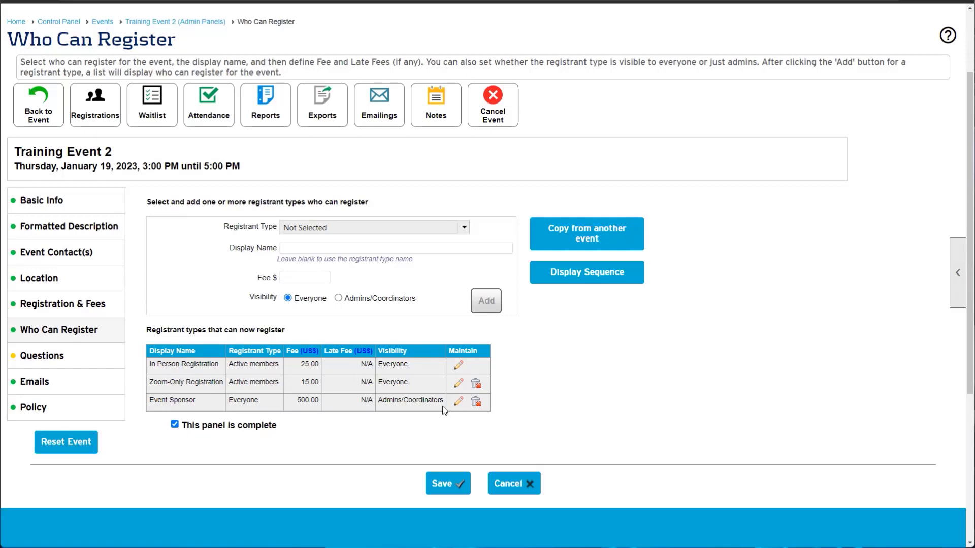
Step: Save the Who Can Register settings and open the event's Formatted Description for editing, with the details paragraph selected
click(455, 484)
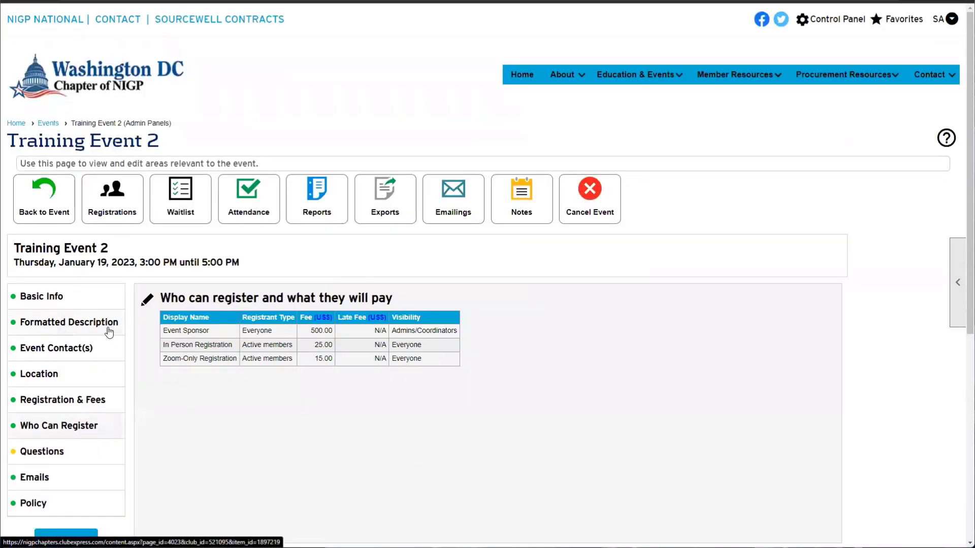
click(65, 326)
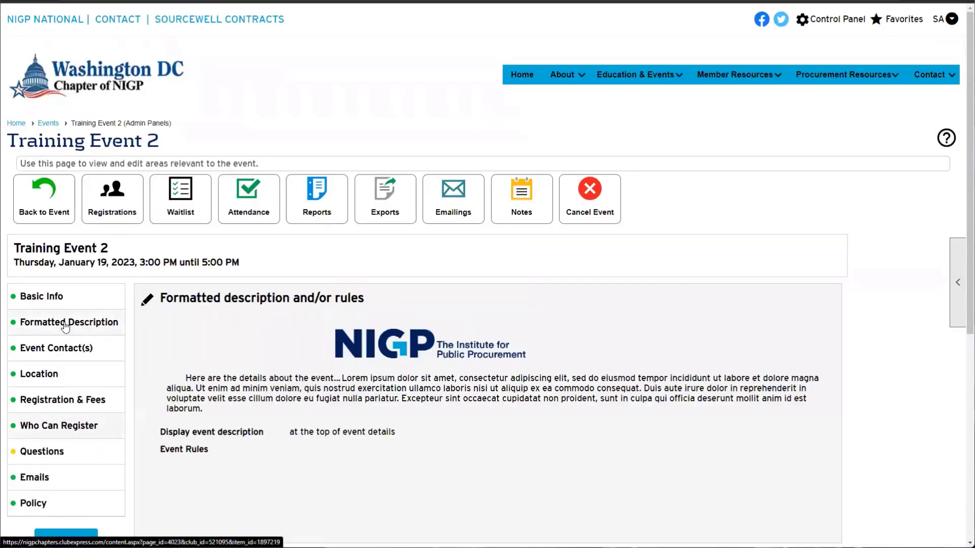
click(147, 300)
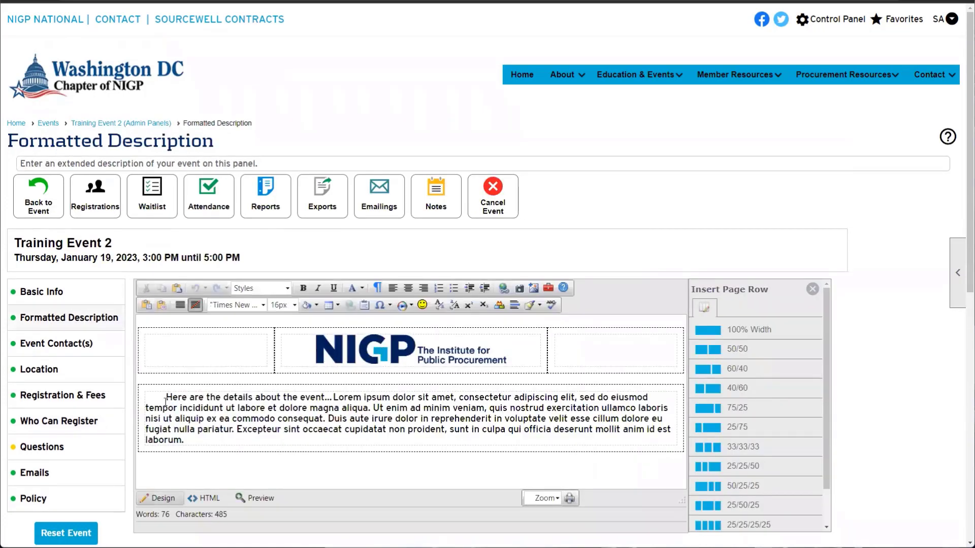
drag(166, 401, 271, 400)
click(271, 400)
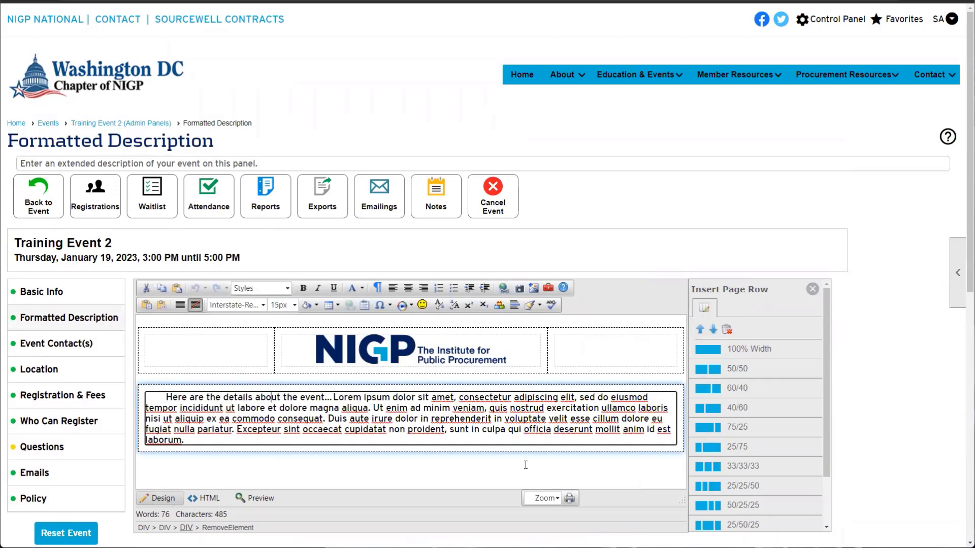
Step: Insert a 100% width row below the event details containing "To be an event sponsor call" followed by the contact phone number
click(714, 356)
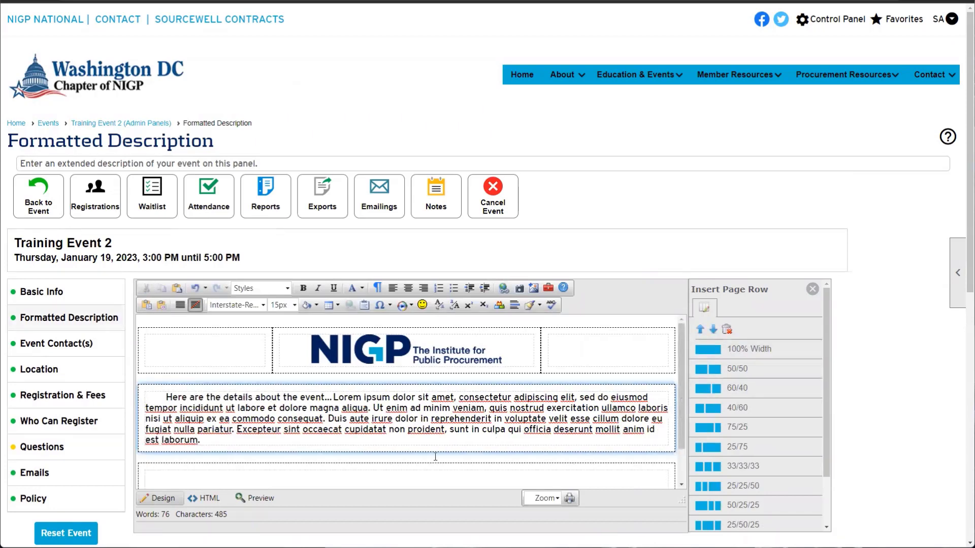
click(315, 478)
text(TO be an)
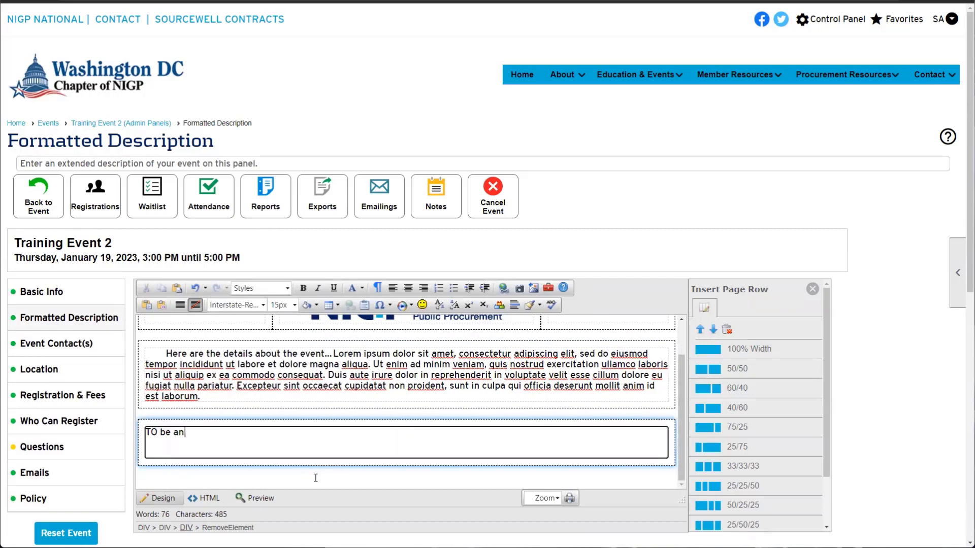
key(BackSpace)
key(BackSpace)
key(BackSpace)
key(BackSpace)
text(e an event sponsor call)
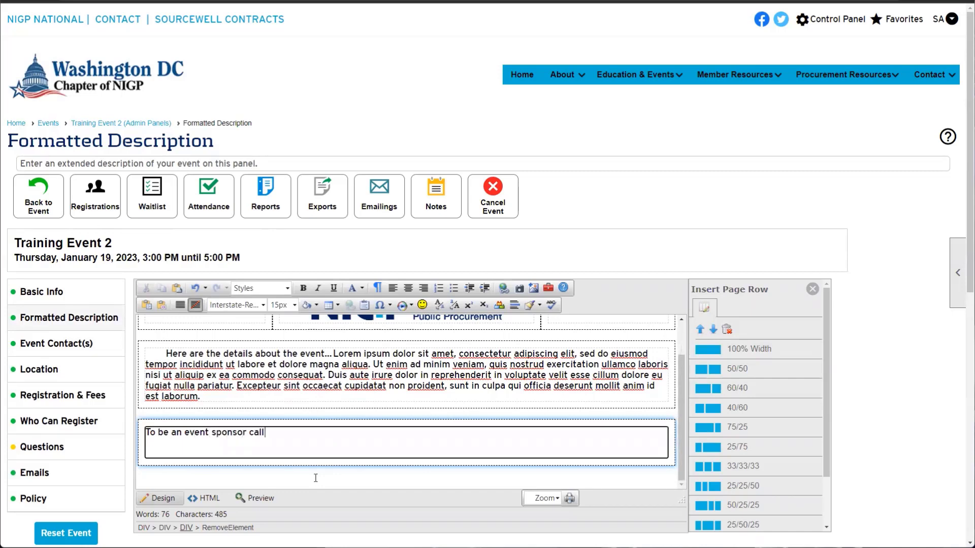
text( 321654987)
text(.)
text(.)
text(5)
click(375, 434)
Step: Save the formatted description and return to the event's detail view to check the sponsor text
scroll(289, 429, down, 3)
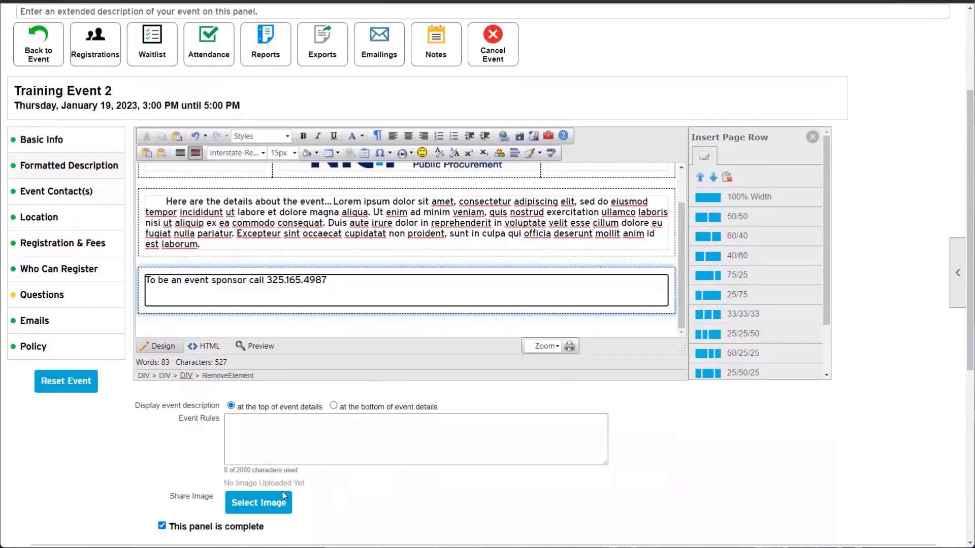
scroll(284, 496, down, 2)
click(486, 470)
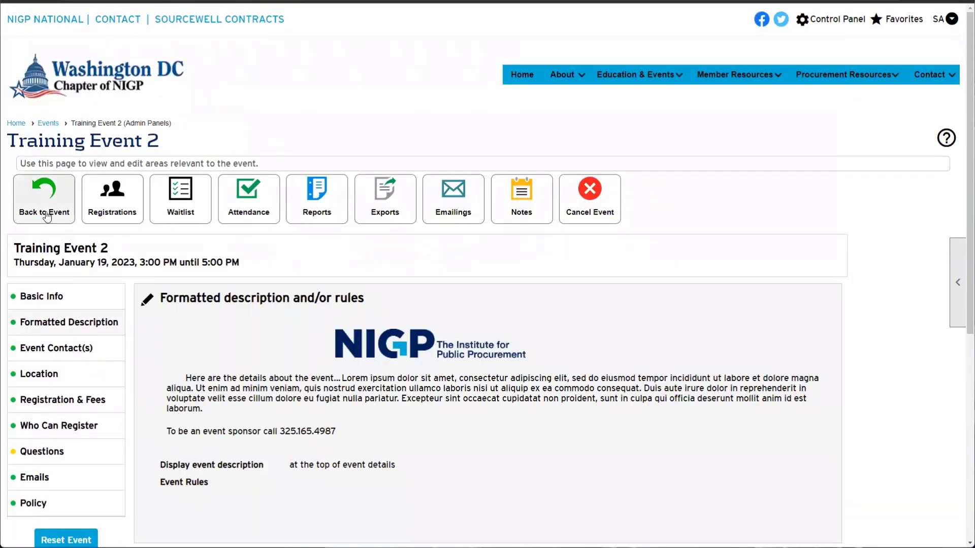
click(31, 203)
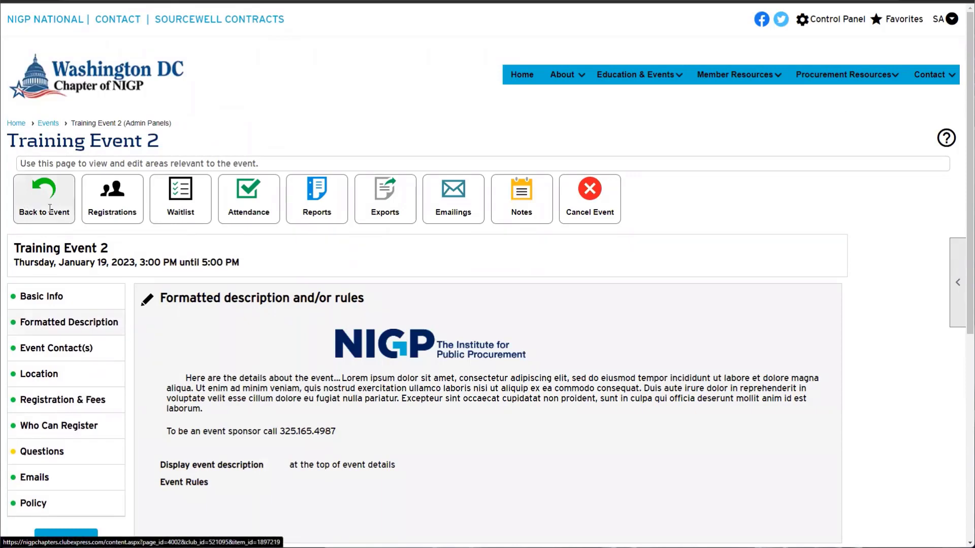
scroll(50, 211, down, 2)
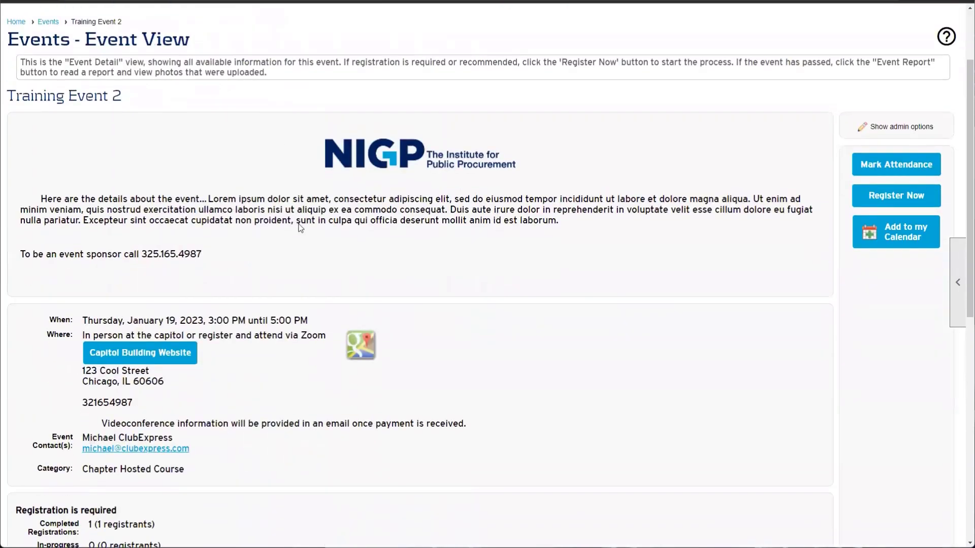
Step: Review the event detail page's description, sponsor call line and listed registration types with their fees
drag(188, 199, 354, 209)
click(354, 206)
drag(202, 259, 22, 262)
click(163, 256)
drag(222, 261, 142, 259)
scroll(163, 255, down, 5)
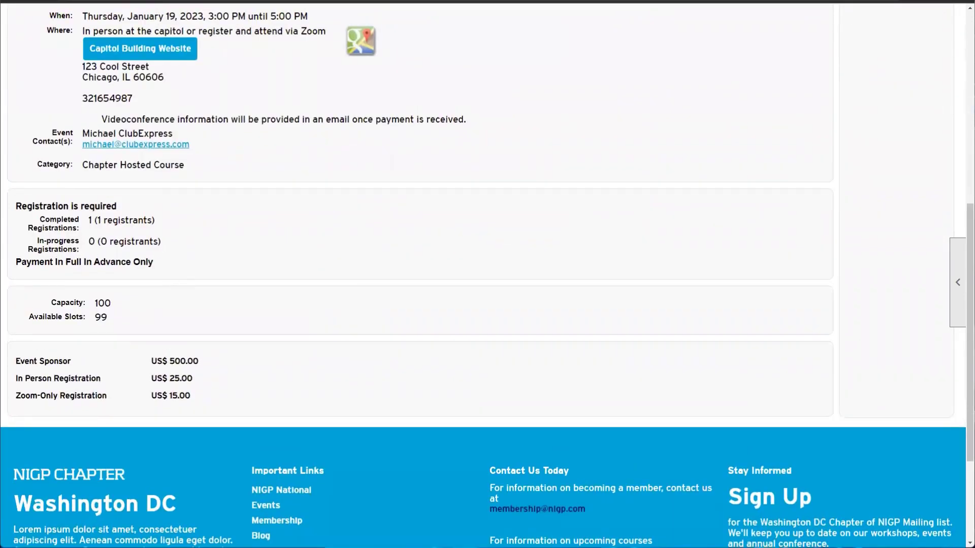
drag(20, 361, 198, 361)
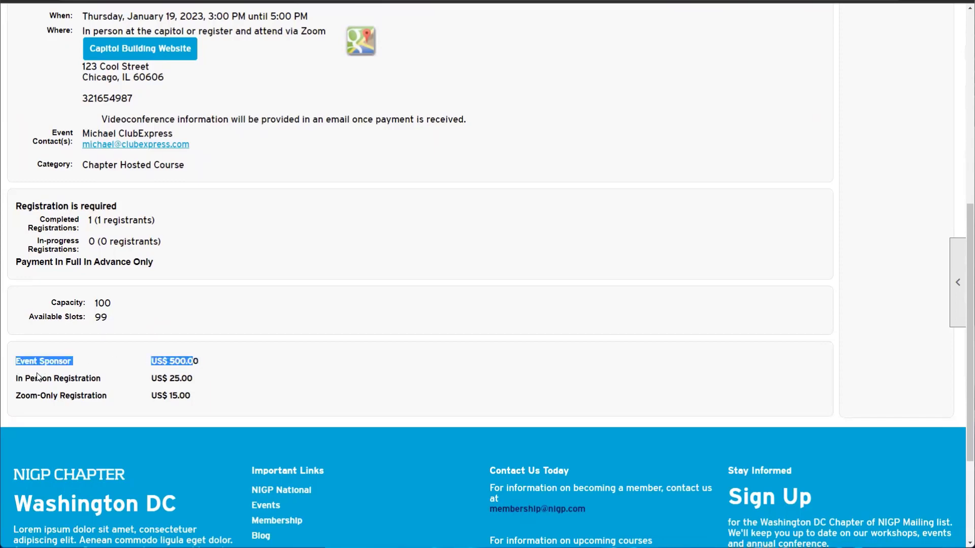
drag(15, 378, 200, 387)
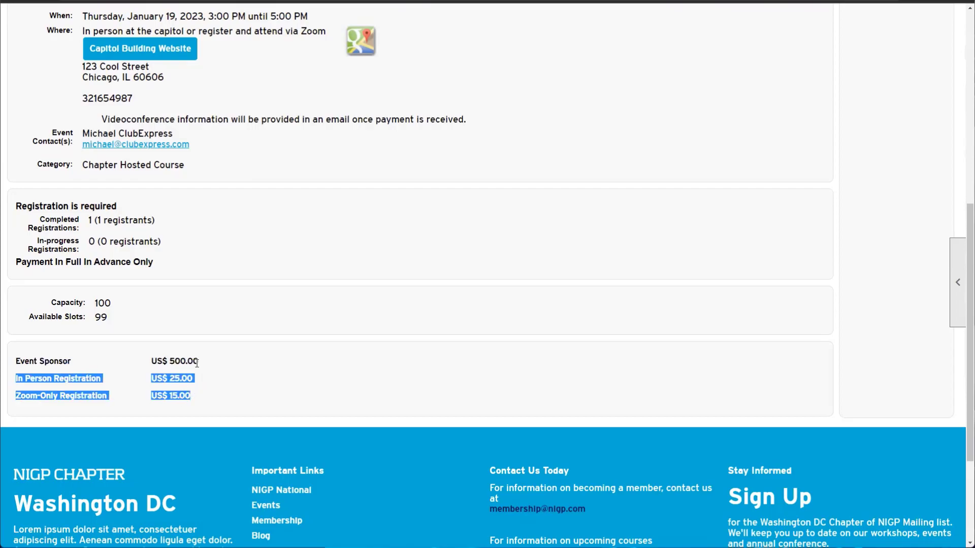
scroll(197, 363, up, 7)
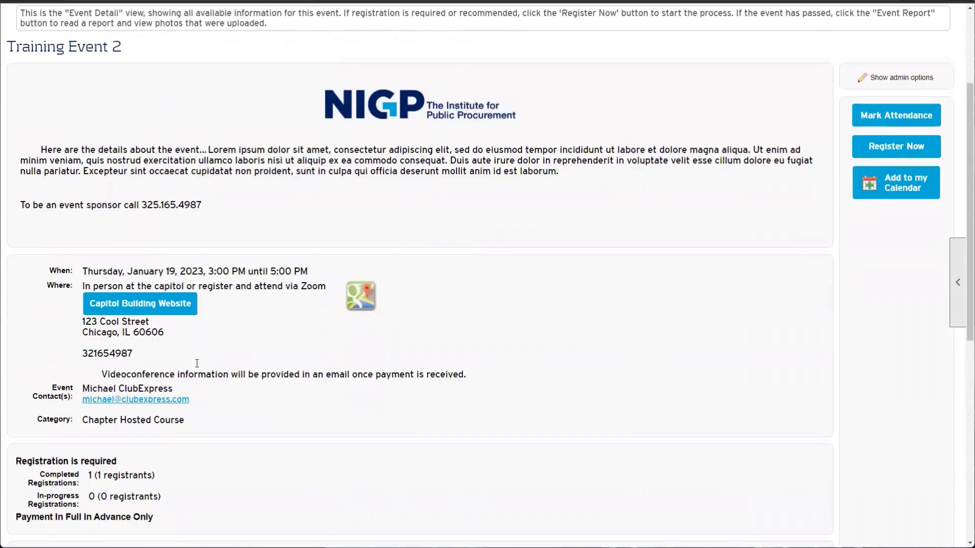
drag(222, 309, 118, 304)
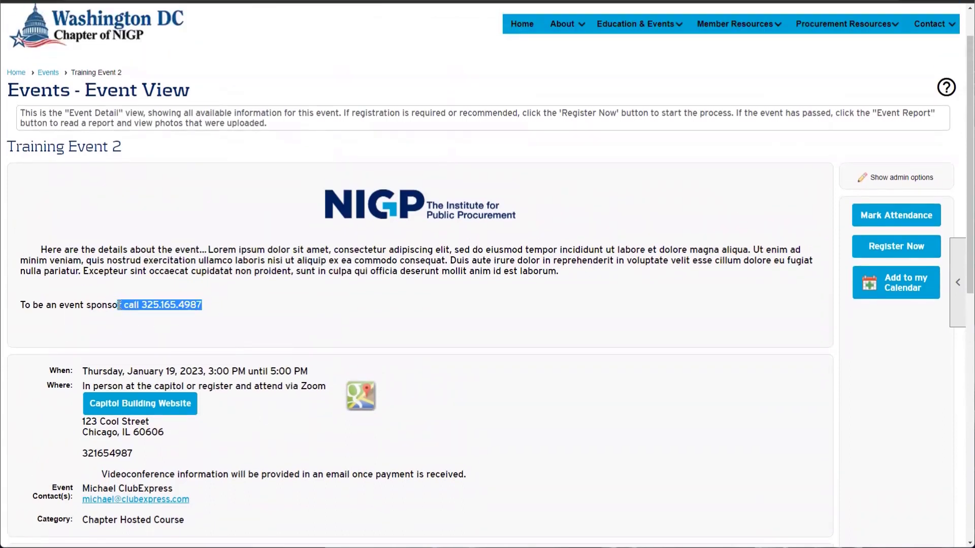
click(118, 305)
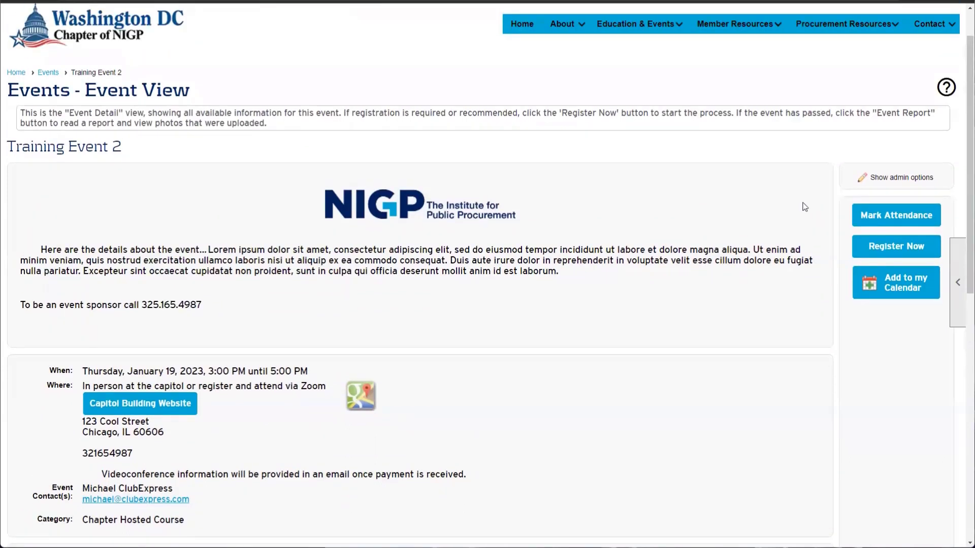
Step: Start a registration for Training Event 2 and choose to sign up a member as the primary registrant
click(898, 248)
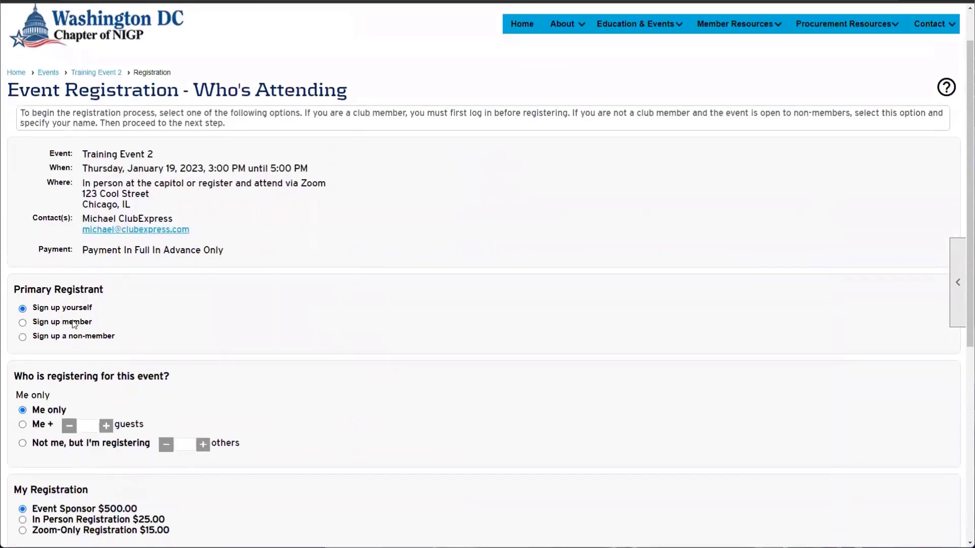
scroll(74, 328, down, 1)
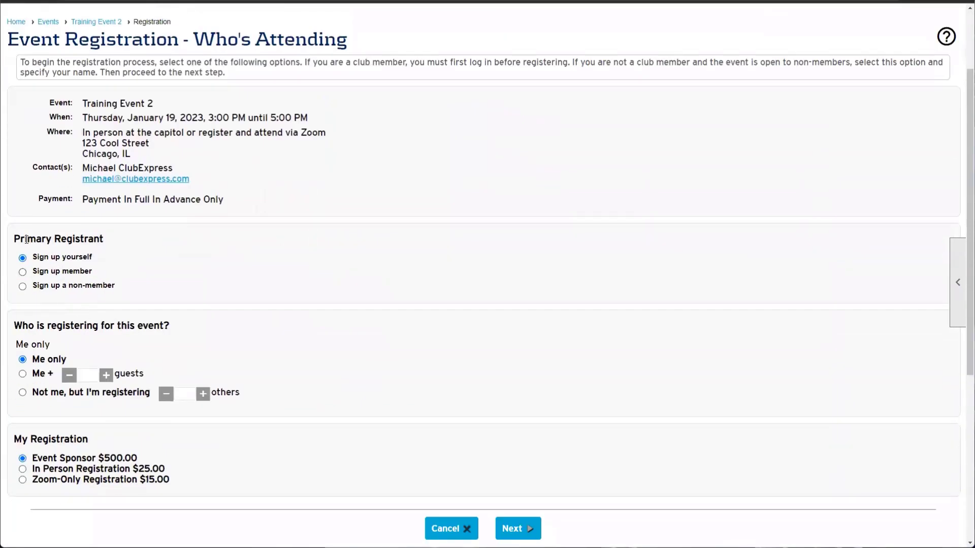
drag(16, 239, 109, 236)
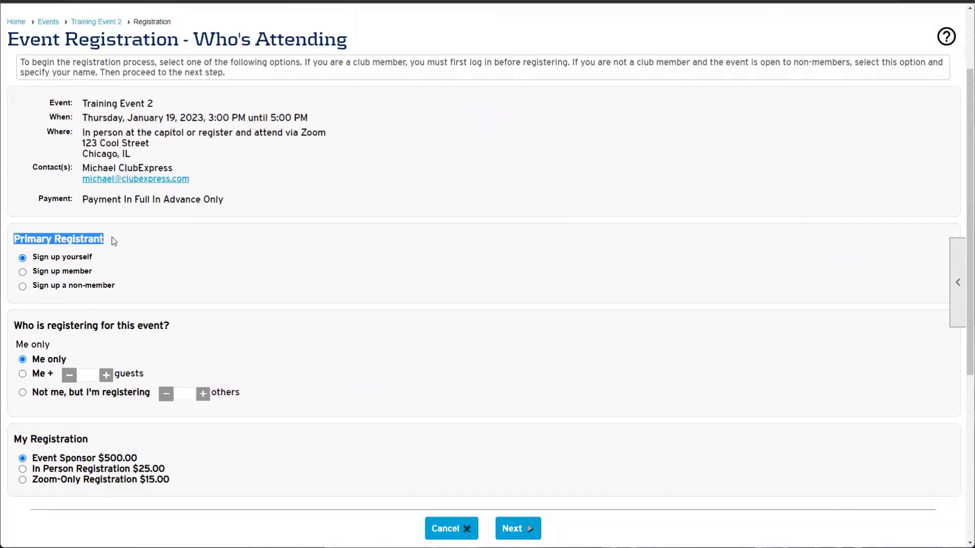
drag(131, 279, 63, 258)
click(169, 245)
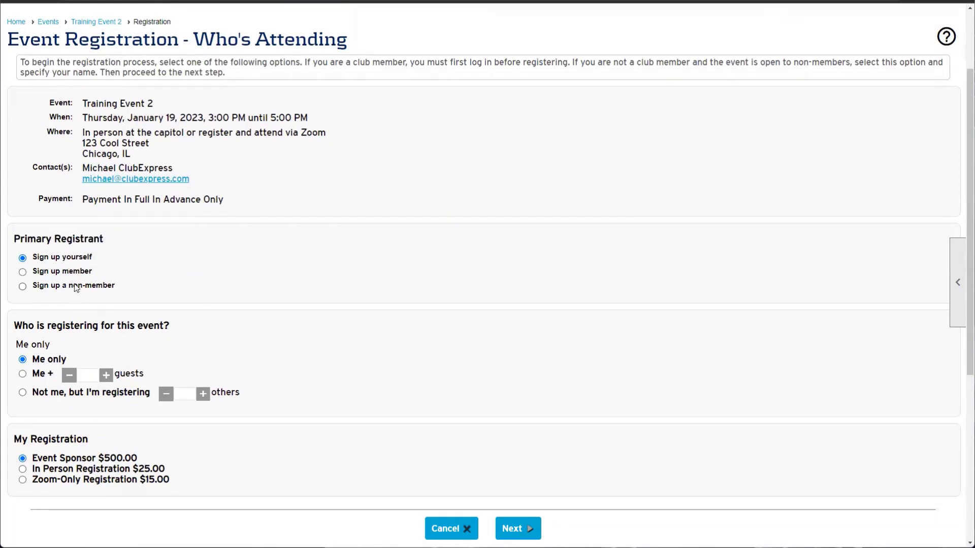
drag(40, 271, 129, 300)
click(36, 273)
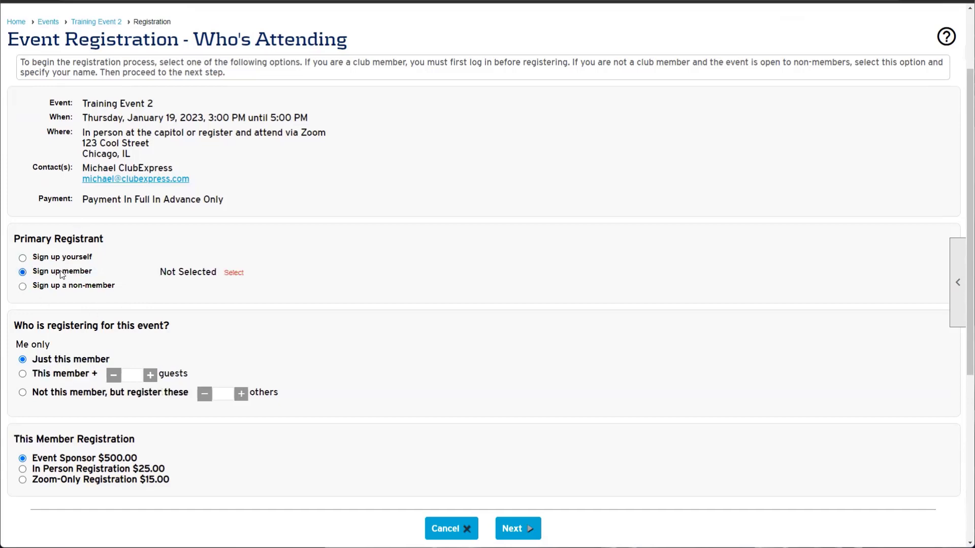
Step: Search the member list without a filter and select the second listed member as the primary registrant
click(235, 274)
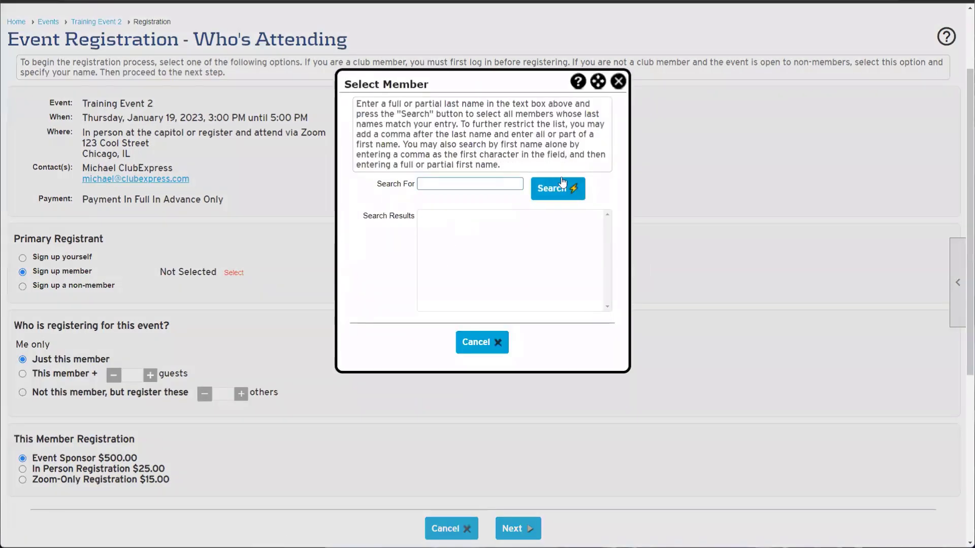
click(557, 188)
double_click(444, 224)
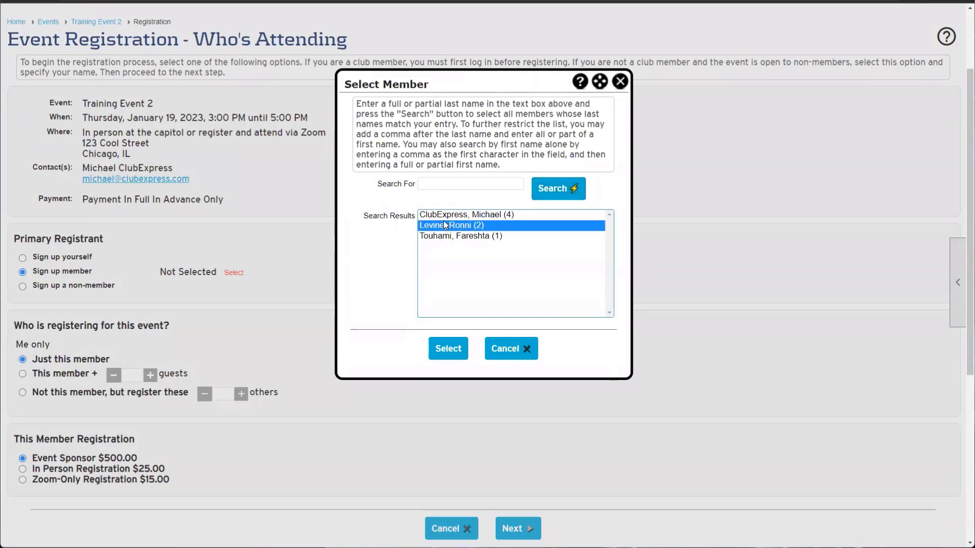
drag(167, 274, 236, 271)
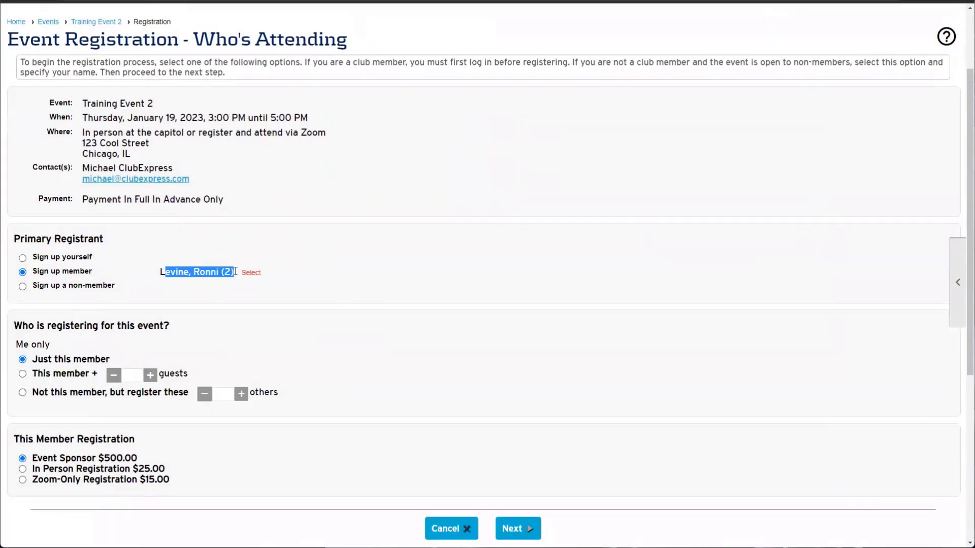
click(228, 272)
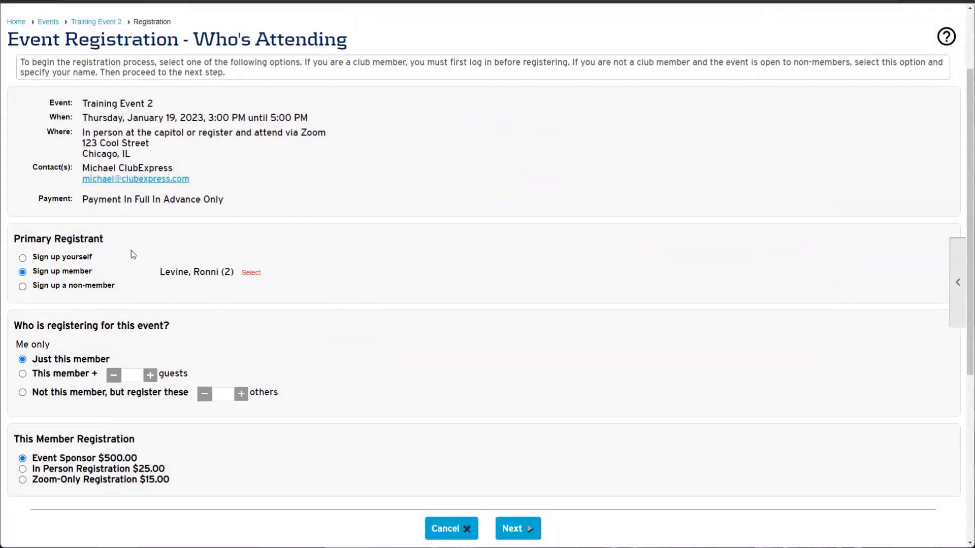
Step: Continue to the registration summary with Just this member and the Event Sponsor $500.00 registration selected
scroll(254, 274, down, 3)
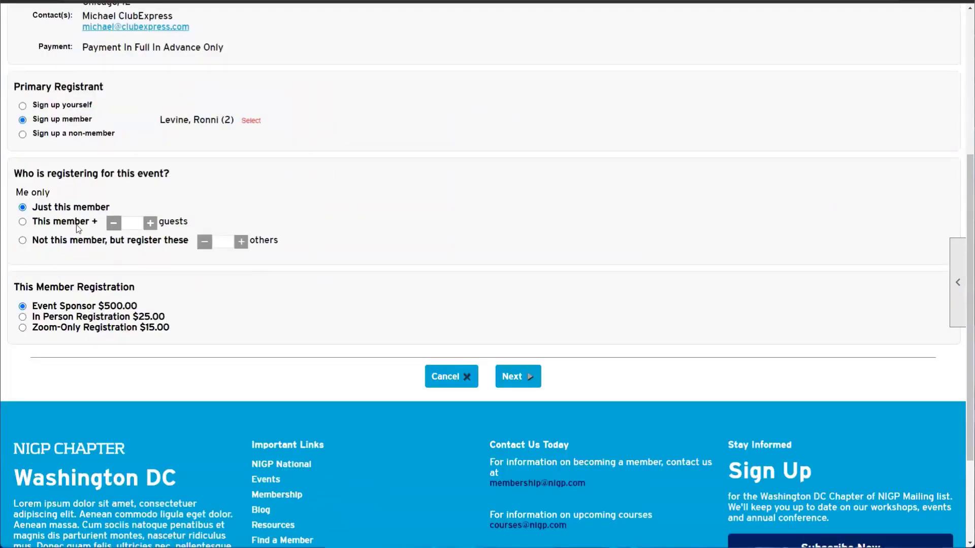
mouse_move(149, 311)
mouse_down()
mouse_move(32, 307)
mouse_move(145, 293)
mouse_up()
click(53, 283)
click(144, 293)
drag(32, 207, 108, 209)
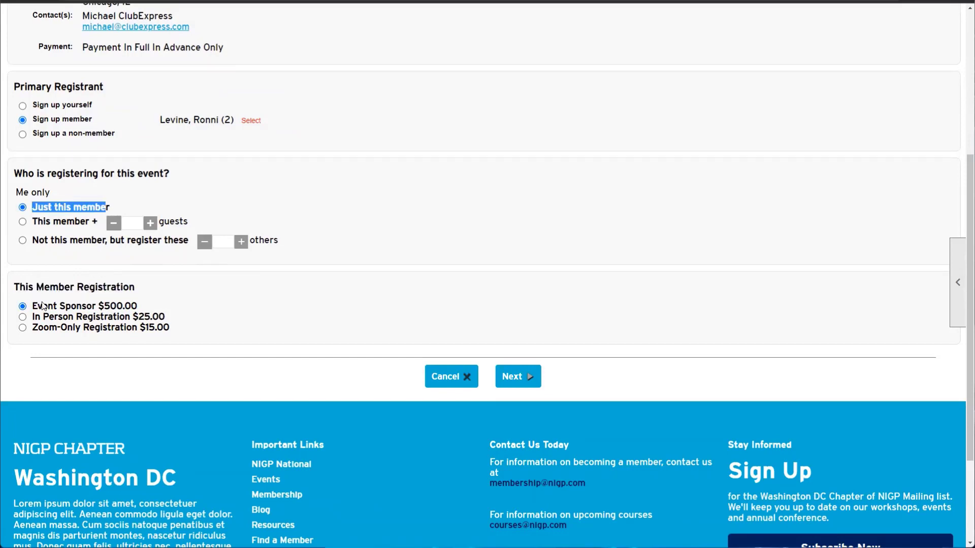
drag(32, 320, 76, 306)
click(109, 308)
click(520, 378)
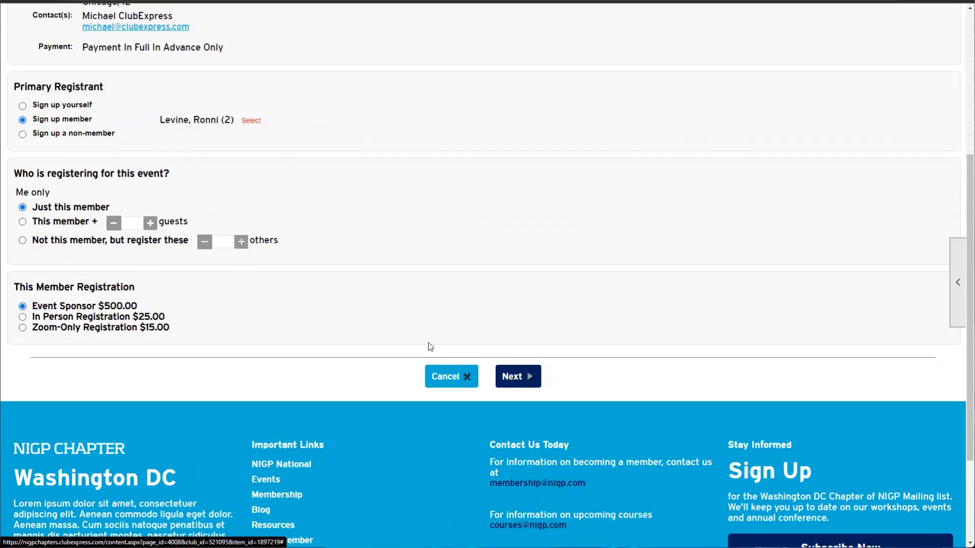
Step: Turn off confirmation emails to the event registrant, complete the registration and dismiss the payment messages
scroll(421, 338, down, 6)
scroll(413, 335, down, 1)
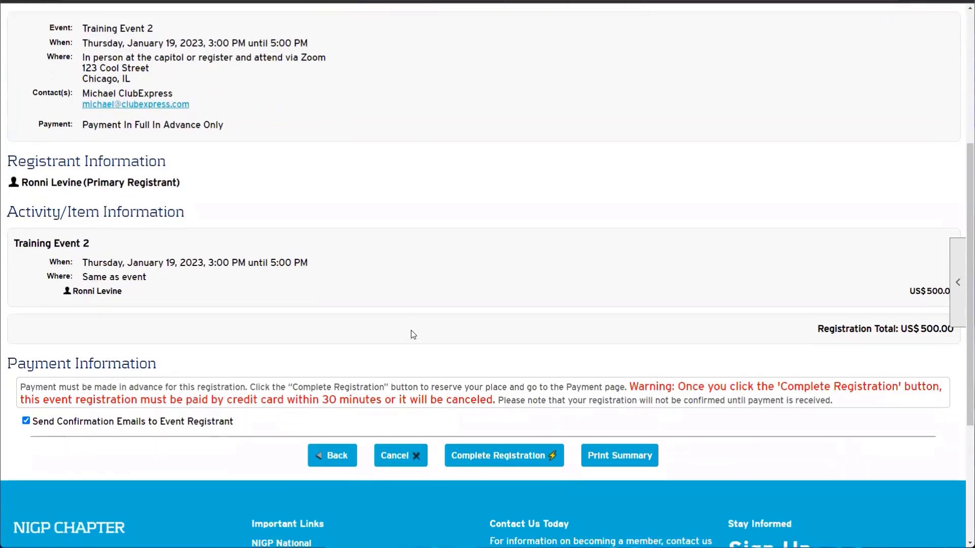
click(133, 425)
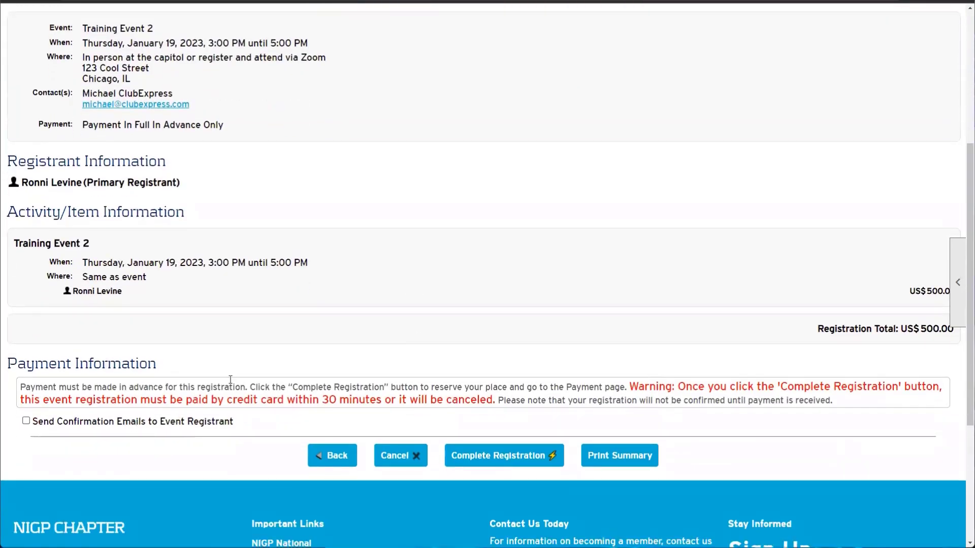
scroll(228, 376, up, 4)
scroll(376, 457, down, 5)
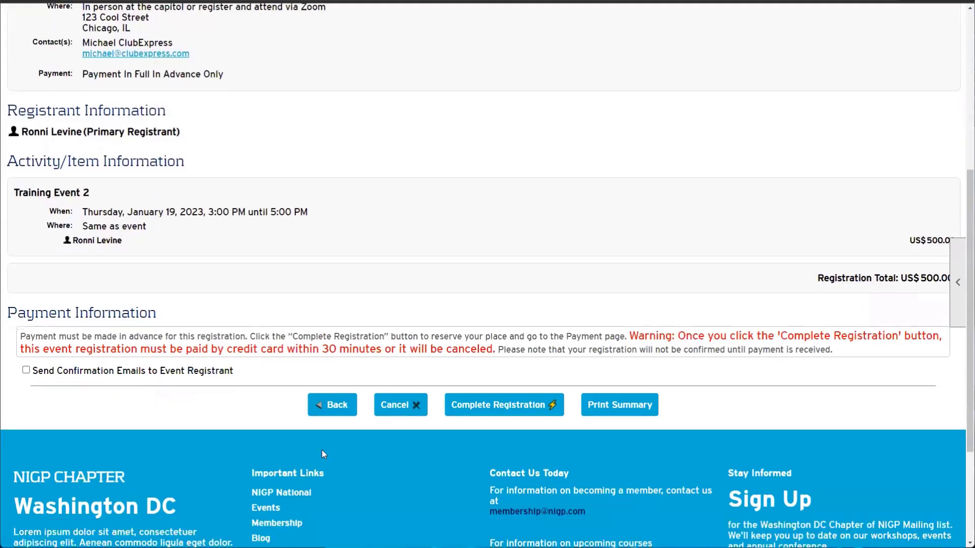
click(442, 415)
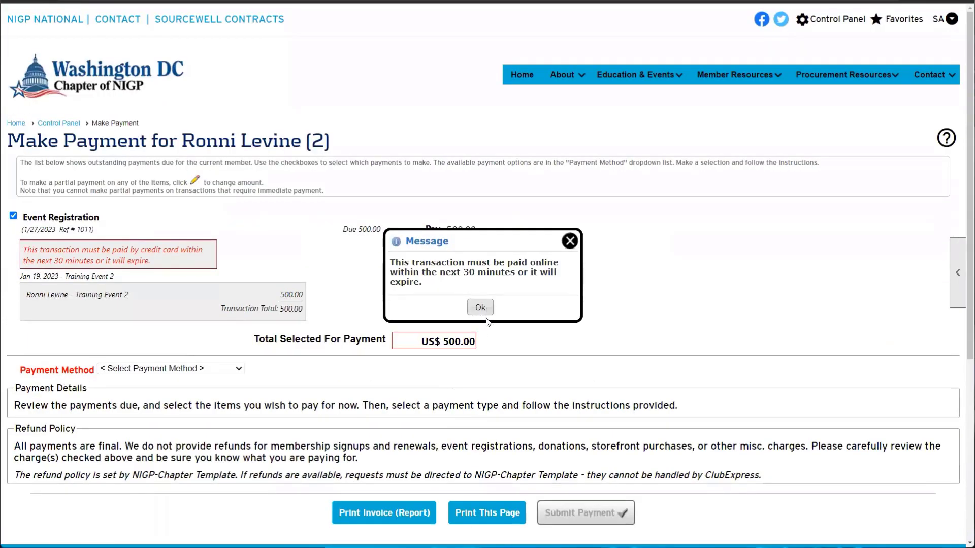
click(480, 311)
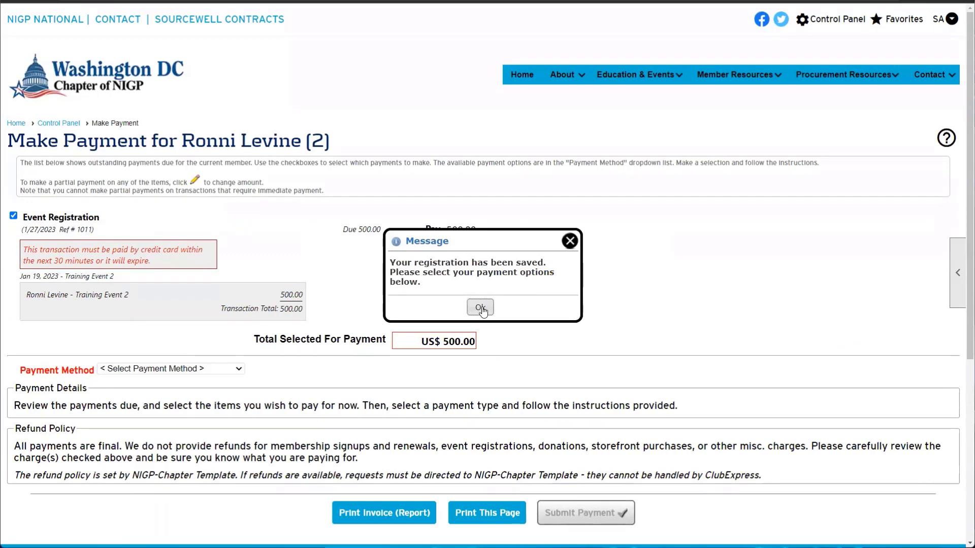
click(481, 308)
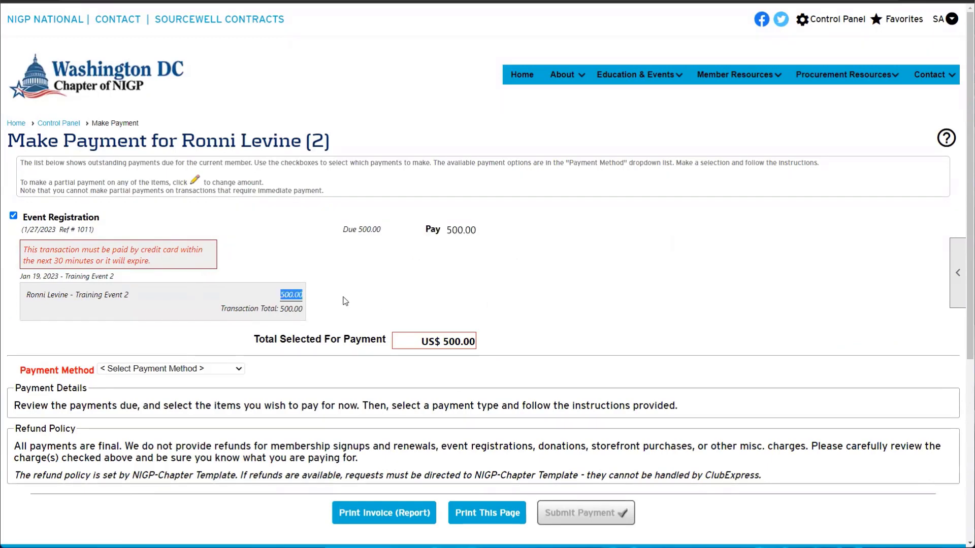
Step: Examine the event registration transaction on the payment page, including its registrant line, fee and total
click(262, 302)
drag(247, 311, 220, 310)
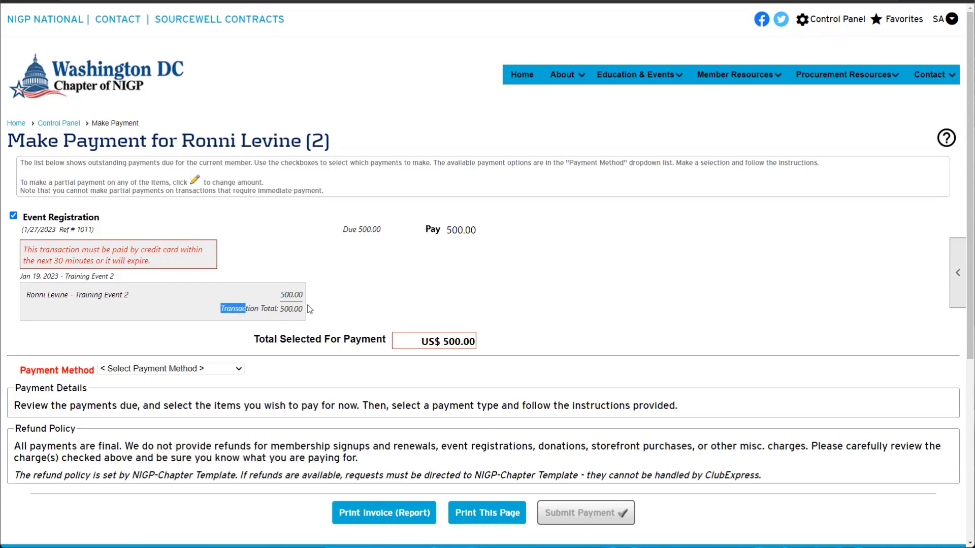
drag(308, 310, 302, 310)
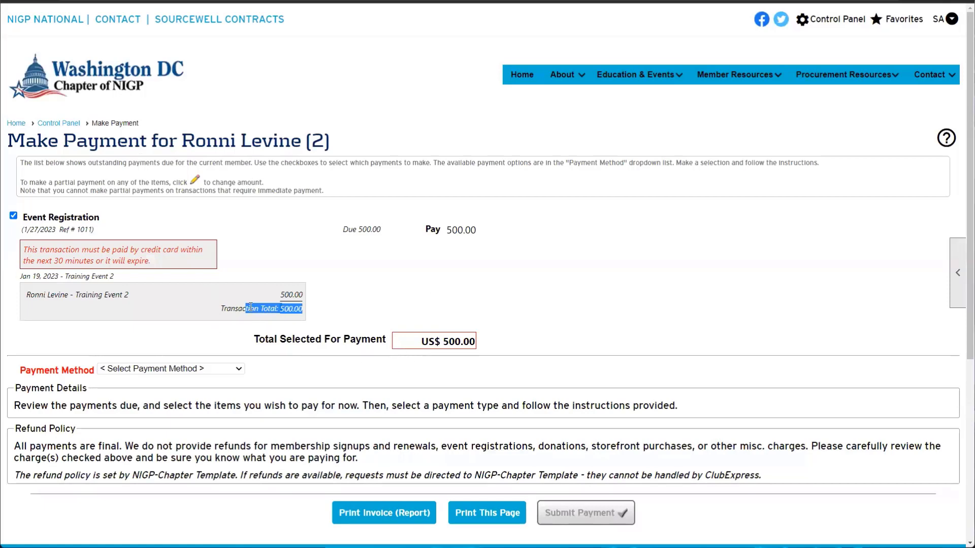
drag(175, 302, 68, 301)
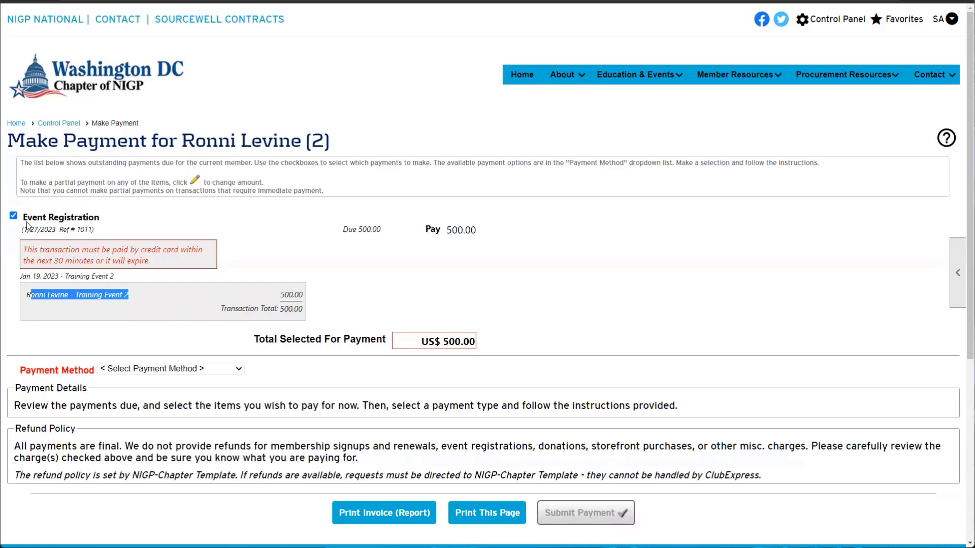
drag(27, 221, 299, 311)
click(301, 311)
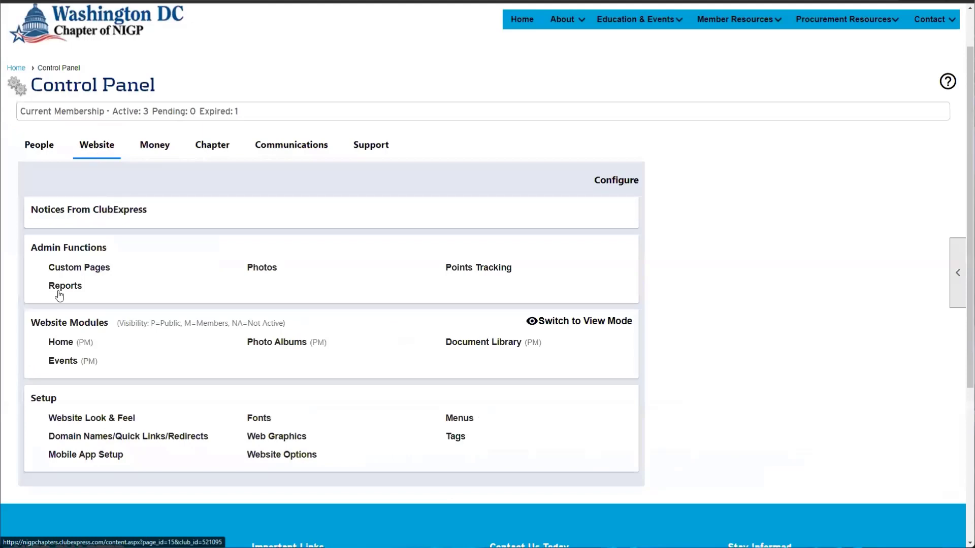
Step: Go to the events manager, open Training Event 2 for maintenance and display its Who Can Register settings
click(63, 361)
scroll(477, 189, down, 3)
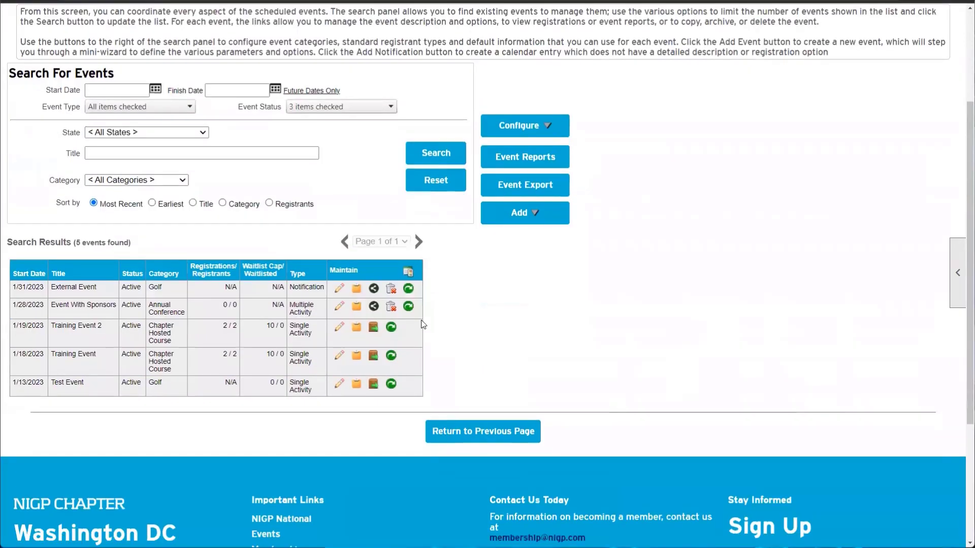
click(339, 327)
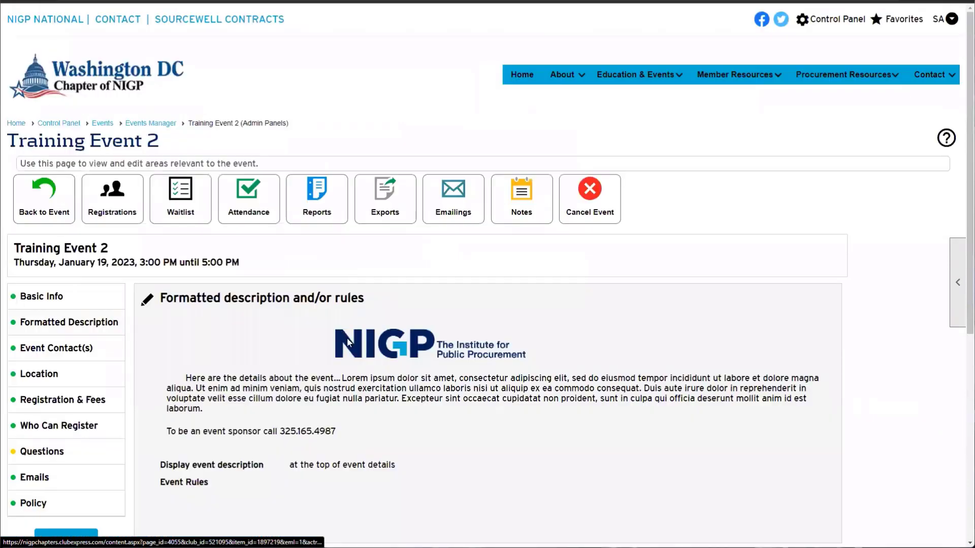
scroll(346, 337, down, 2)
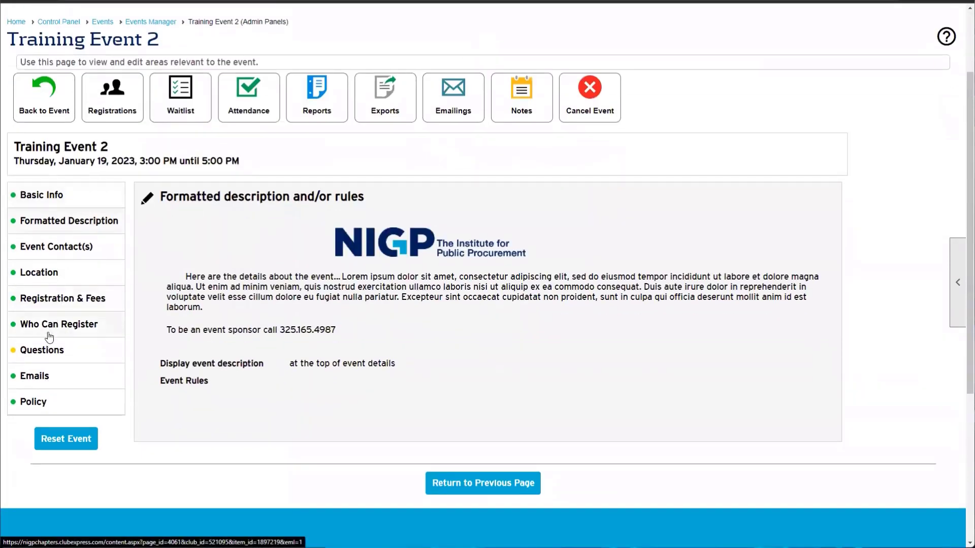
click(48, 335)
scroll(144, 264, up, 2)
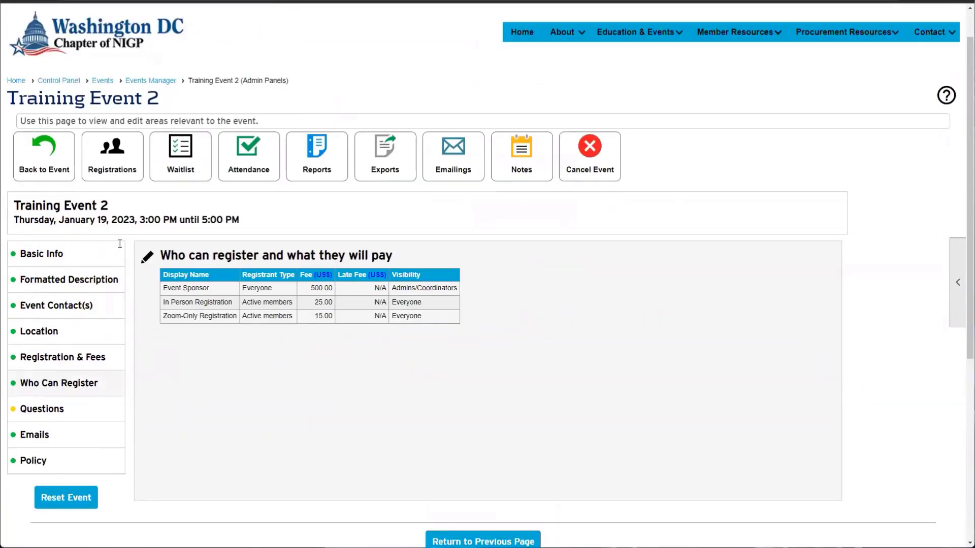
scroll(174, 289, down, 1)
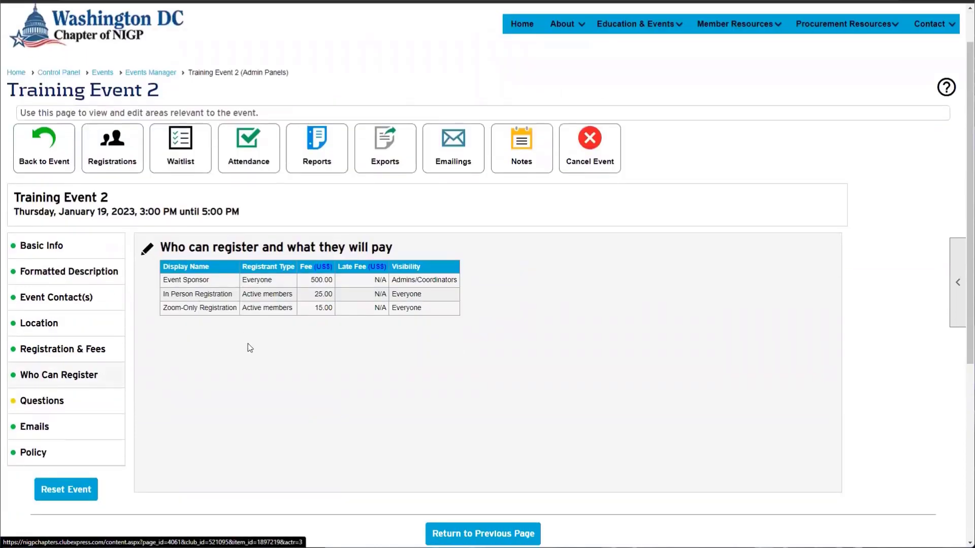
Step: Open Training Event 2's Who Can Register settings for editing and set the Event Sponsor registration's visibility to Everyone
click(247, 345)
scroll(401, 350, down, 3)
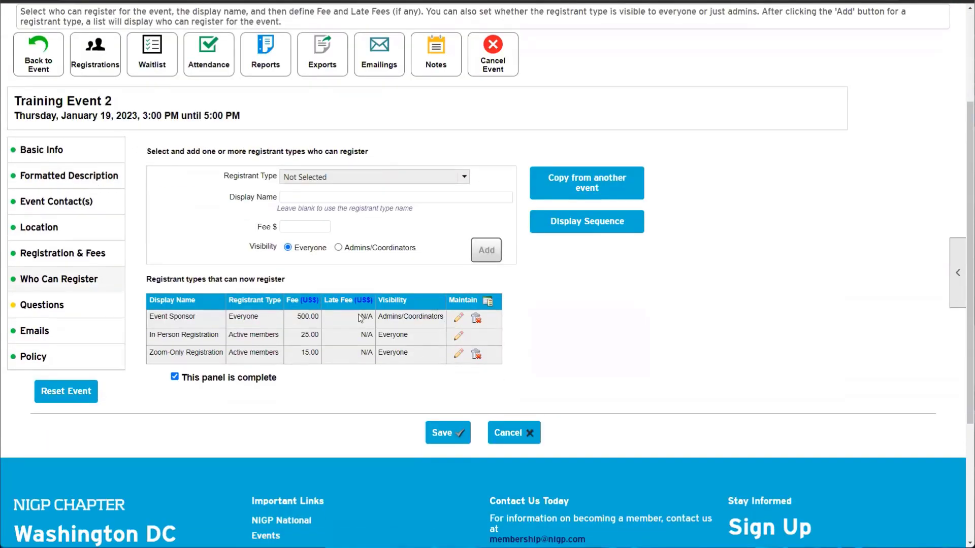
drag(384, 319, 449, 321)
click(458, 317)
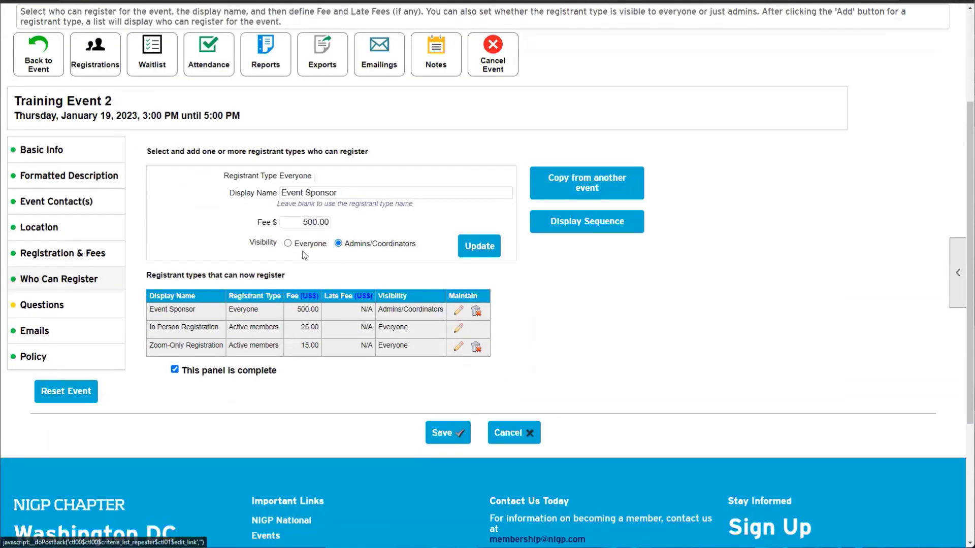
click(287, 244)
click(479, 246)
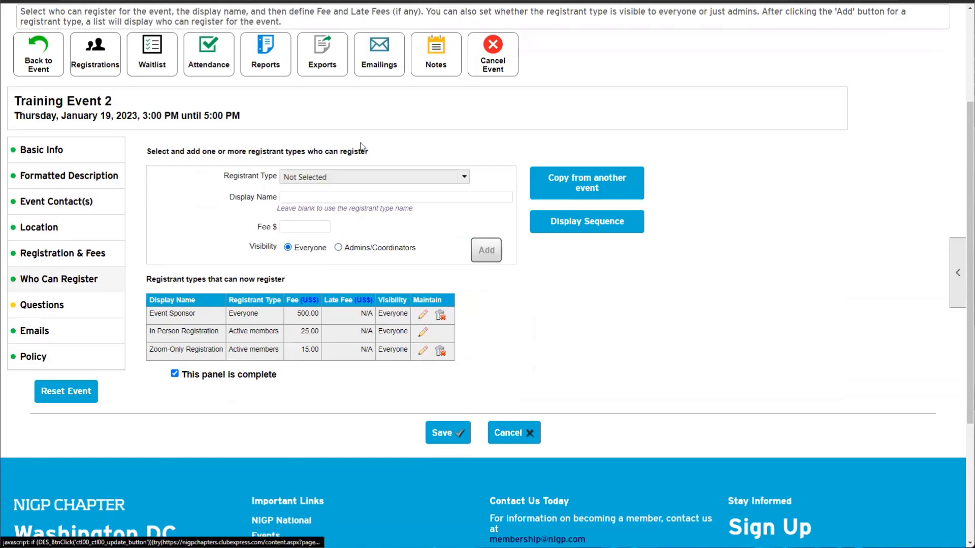
Step: Review the Event Sponsor row's fee and visibility, and discard the unsaved visibility change
mouse_move(157, 314)
mouse_down()
mouse_move(411, 312)
mouse_move(151, 319)
mouse_move(142, 306)
mouse_up()
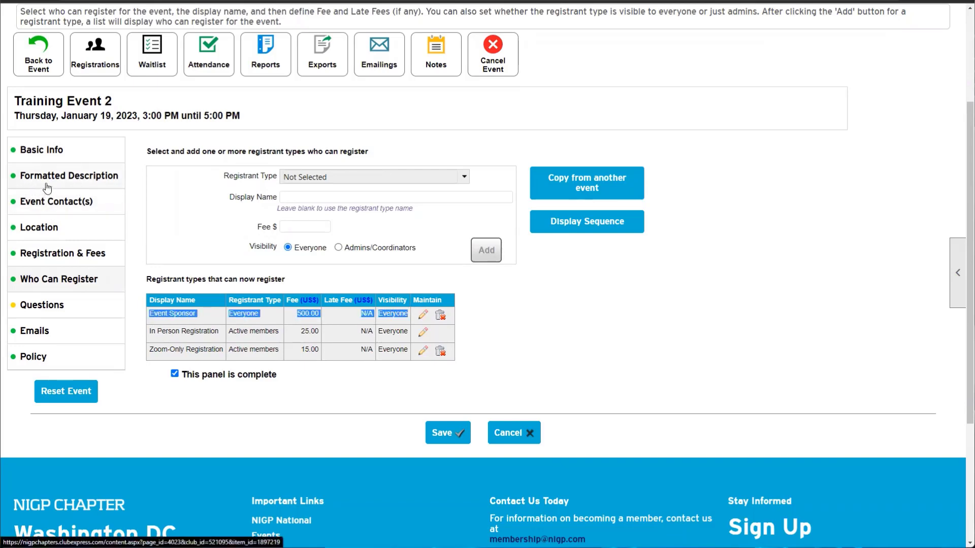
click(233, 316)
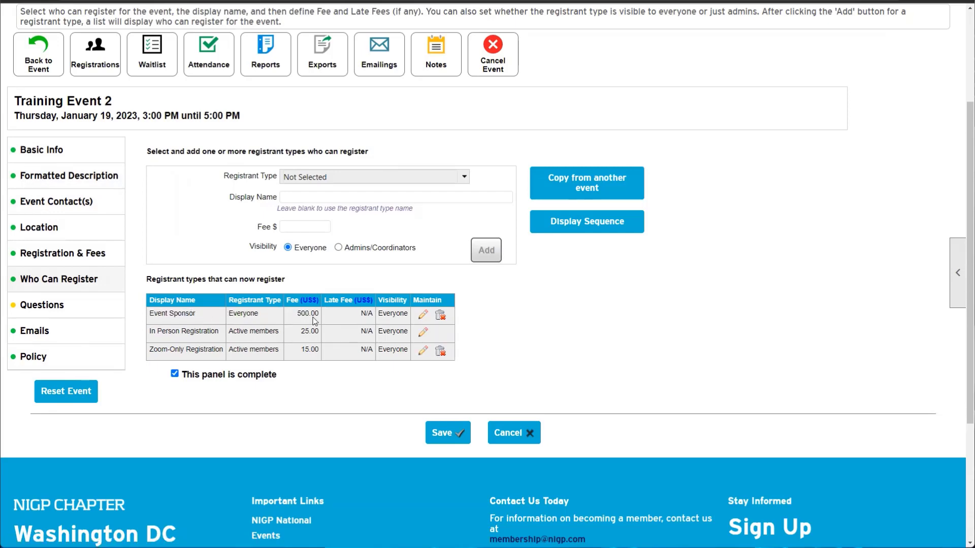
drag(314, 321, 173, 322)
click(174, 322)
click(530, 429)
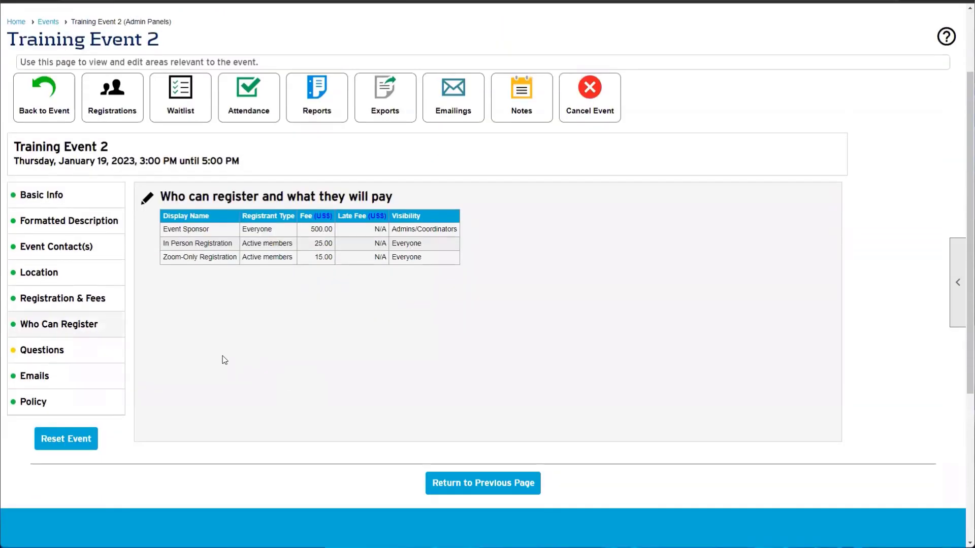
Step: Return to the events manager through the control panel and open the multiple-activity event Event With Sponsors for maintenance
scroll(207, 338, up, 1)
click(44, 74)
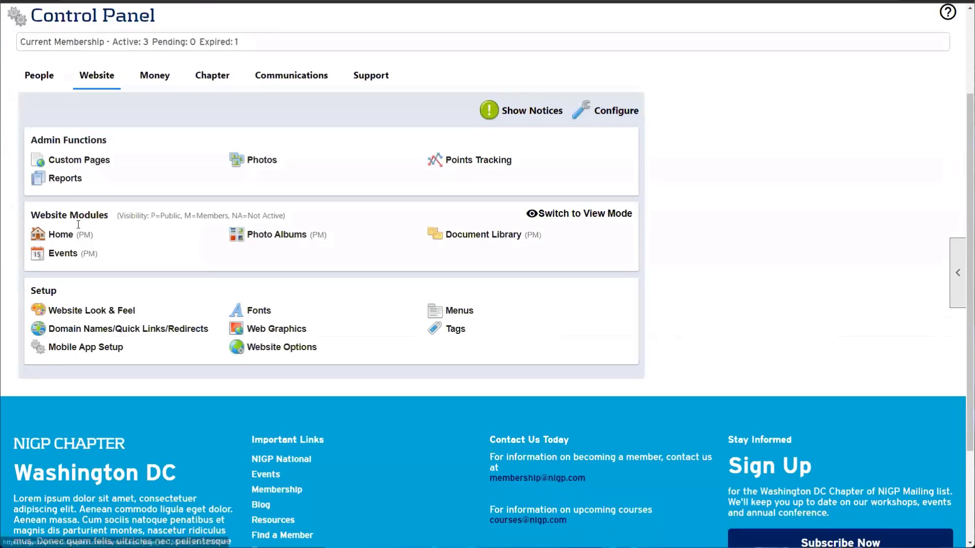
click(63, 253)
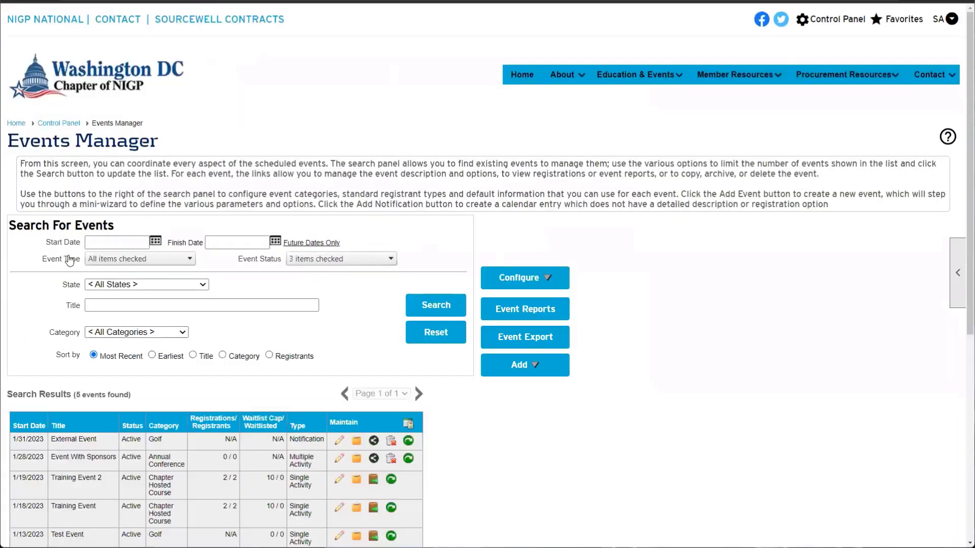
scroll(70, 260, down, 3)
drag(51, 305, 122, 308)
drag(313, 314, 290, 307)
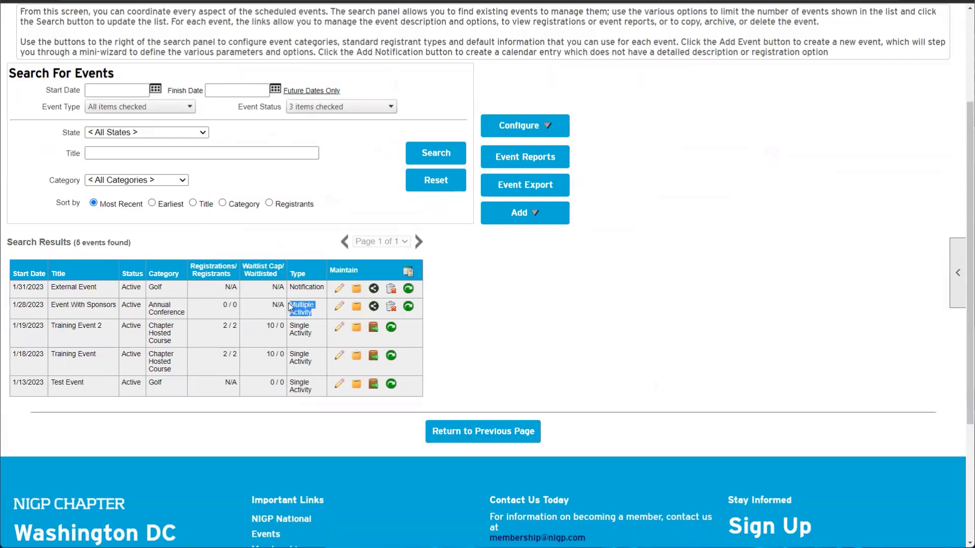
click(336, 307)
Step: Open the Basic Info of Event With Sponsors for editing and look over its fields
click(105, 298)
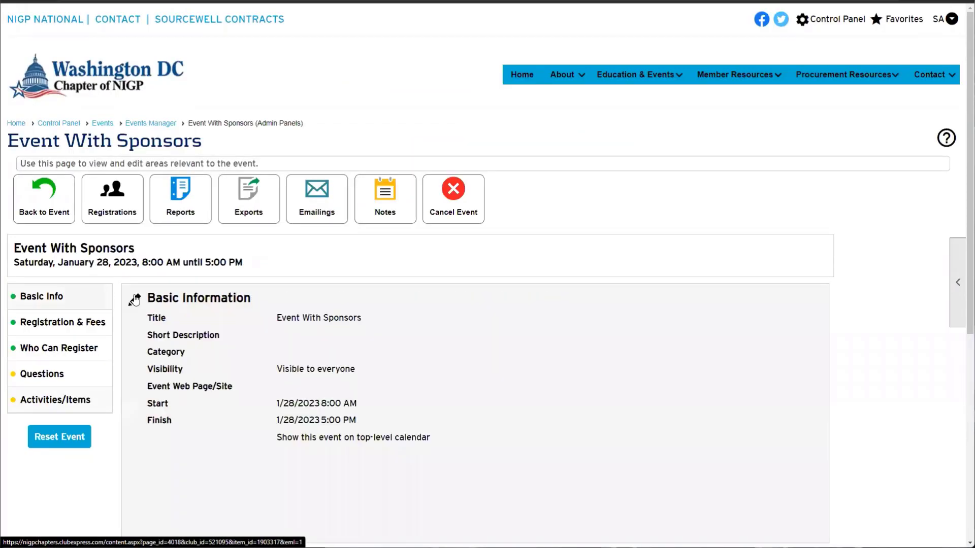
click(134, 303)
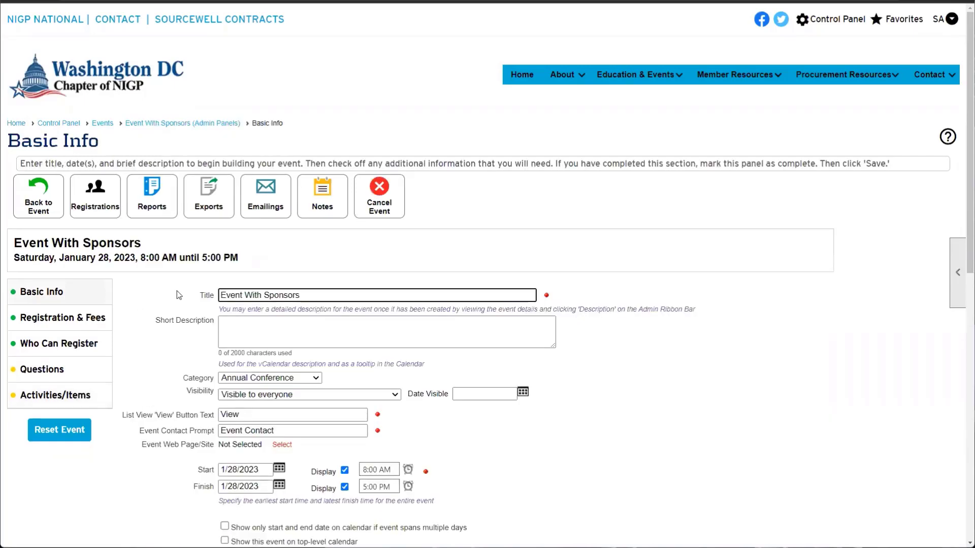
click(291, 279)
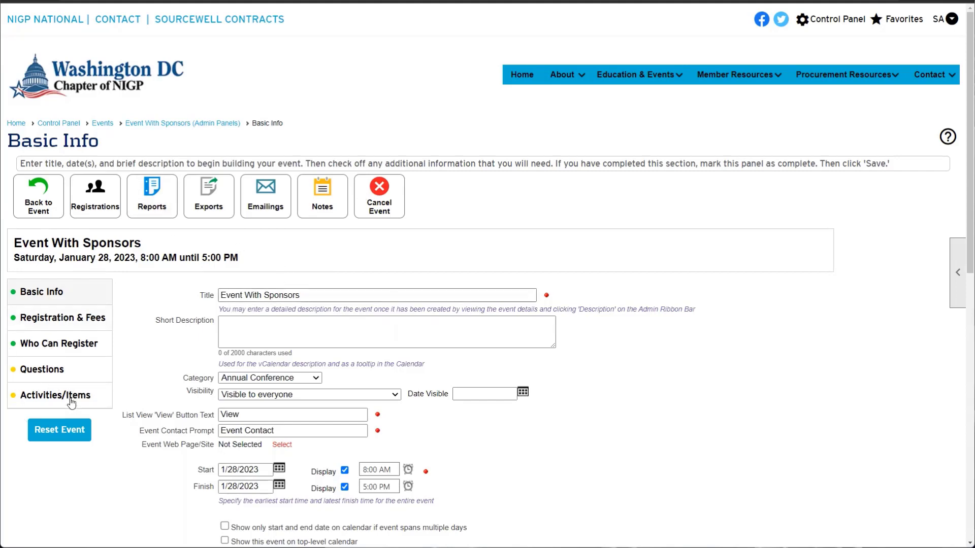
scroll(78, 400, down, 1)
scroll(29, 349, down, 1)
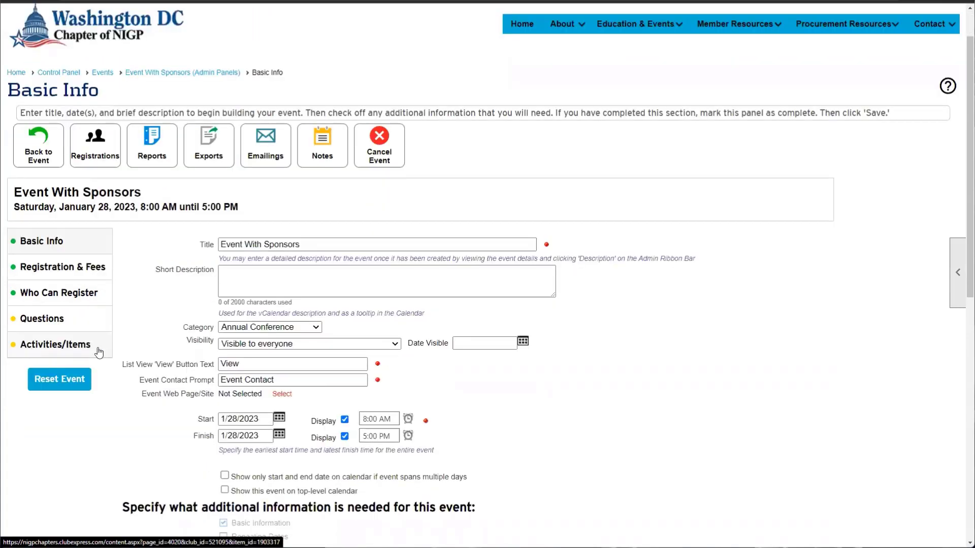
Step: Open the event's Activities/Items for editing and examine the Annual Conference and Event Sponsor activities
click(59, 345)
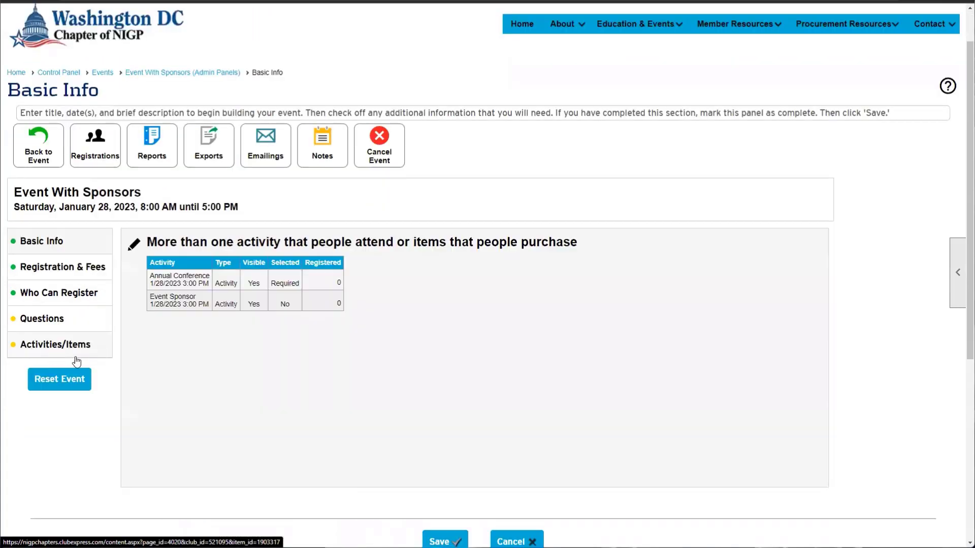
click(133, 248)
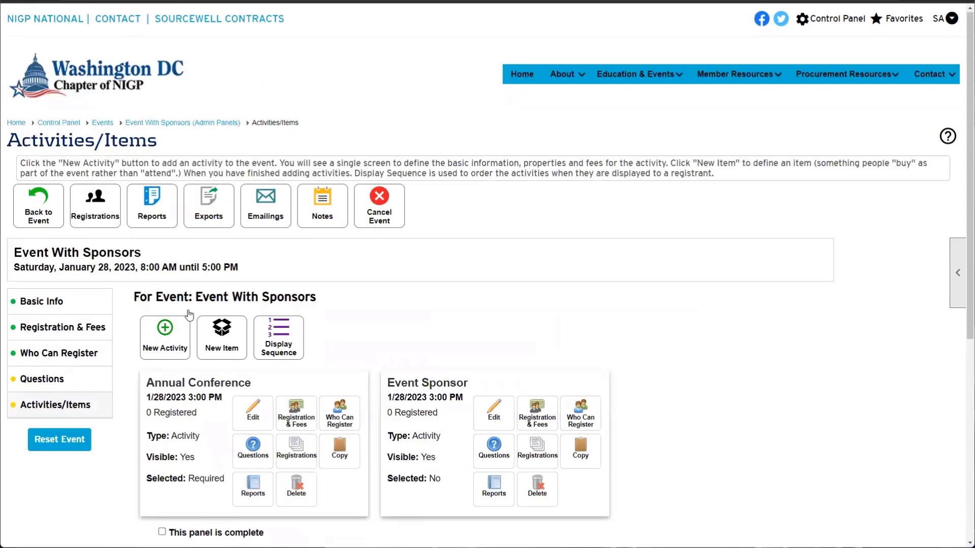
scroll(175, 302, down, 1)
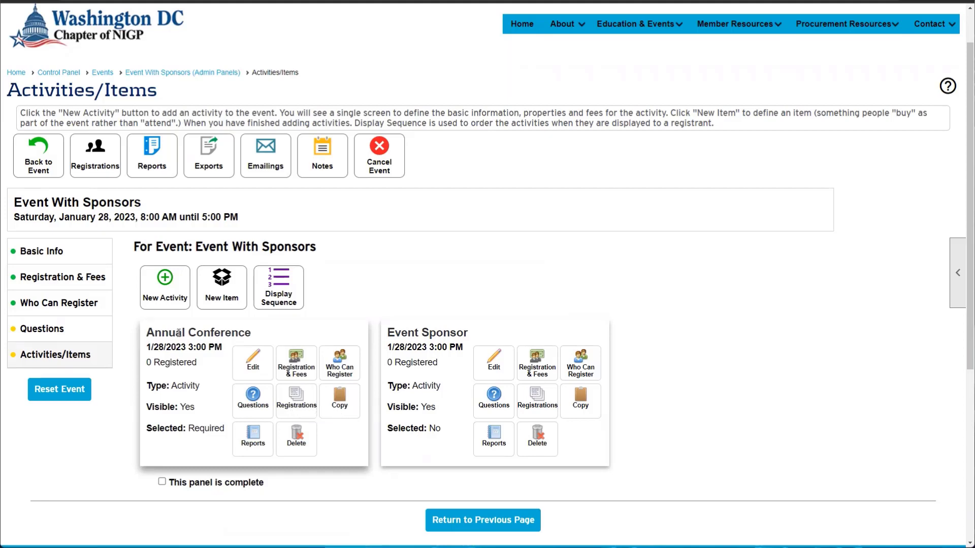
drag(148, 338, 272, 337)
click(272, 338)
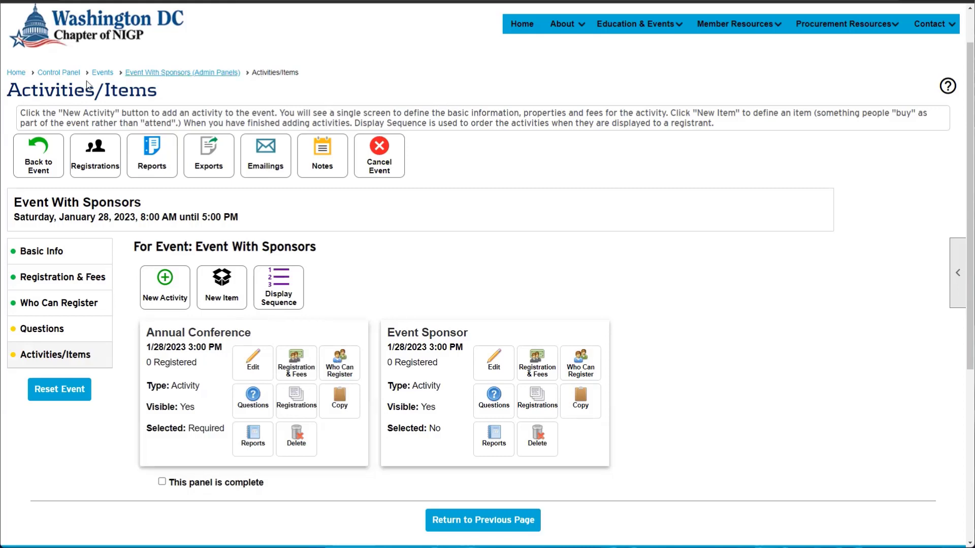
drag(65, 154, 236, 266)
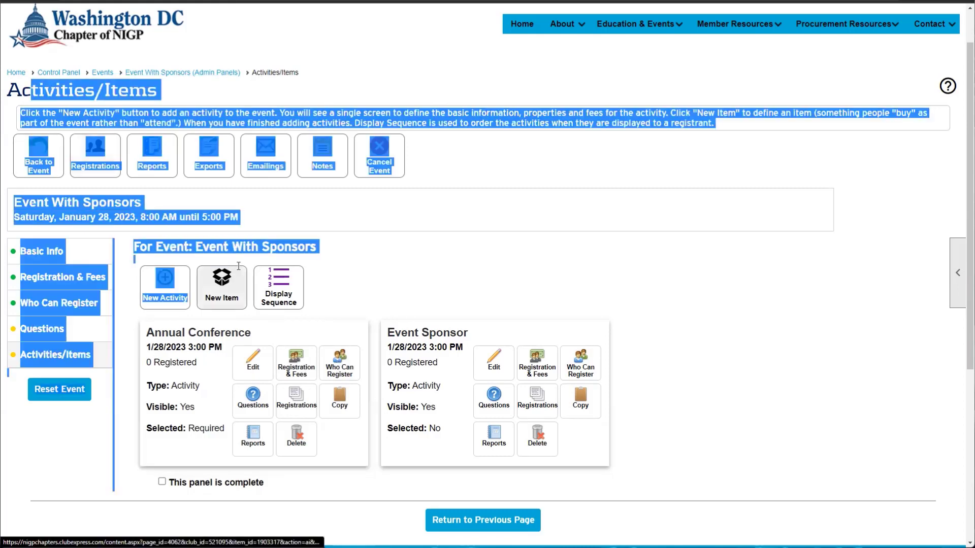
click(414, 190)
drag(155, 333, 328, 435)
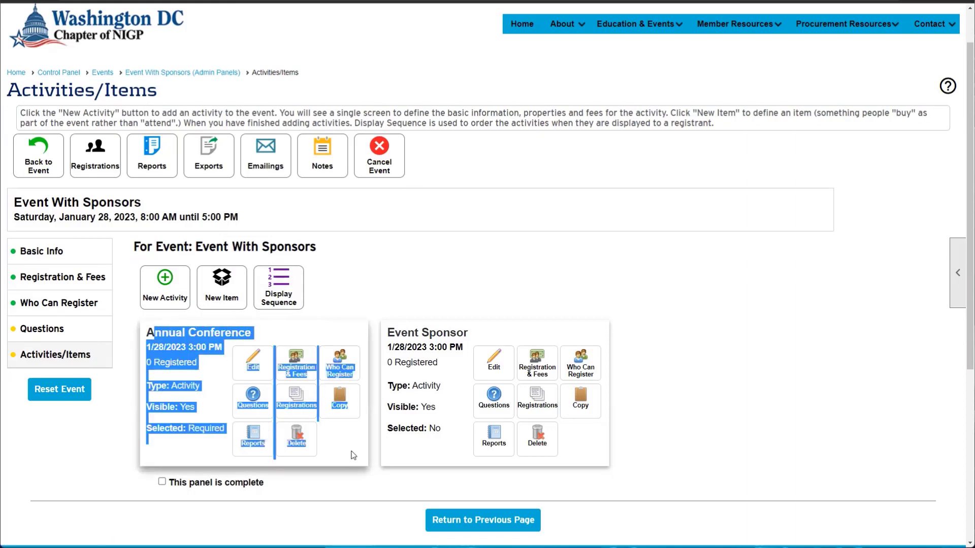
click(361, 494)
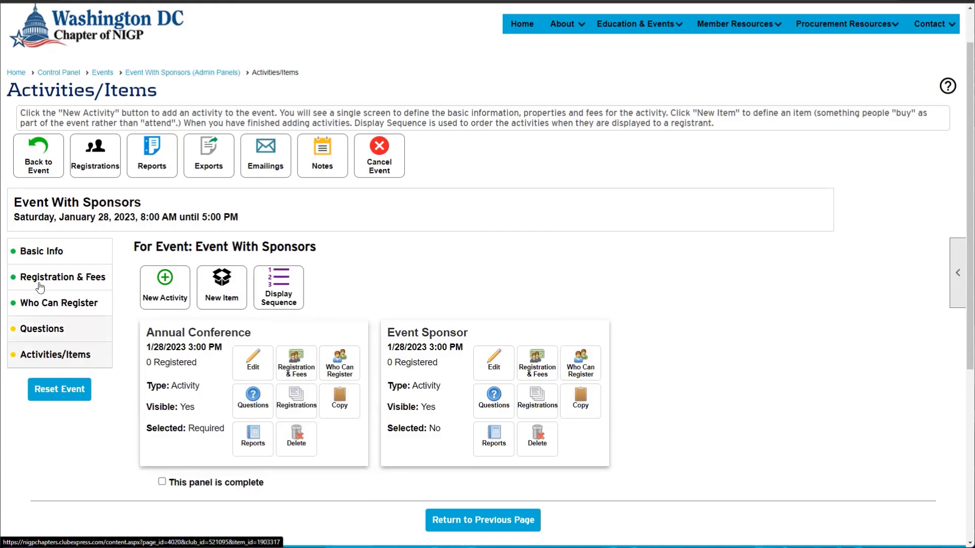
Step: Open the event-level Who Can Register settings for editing and examine the Event Sponsor registrant type
click(73, 308)
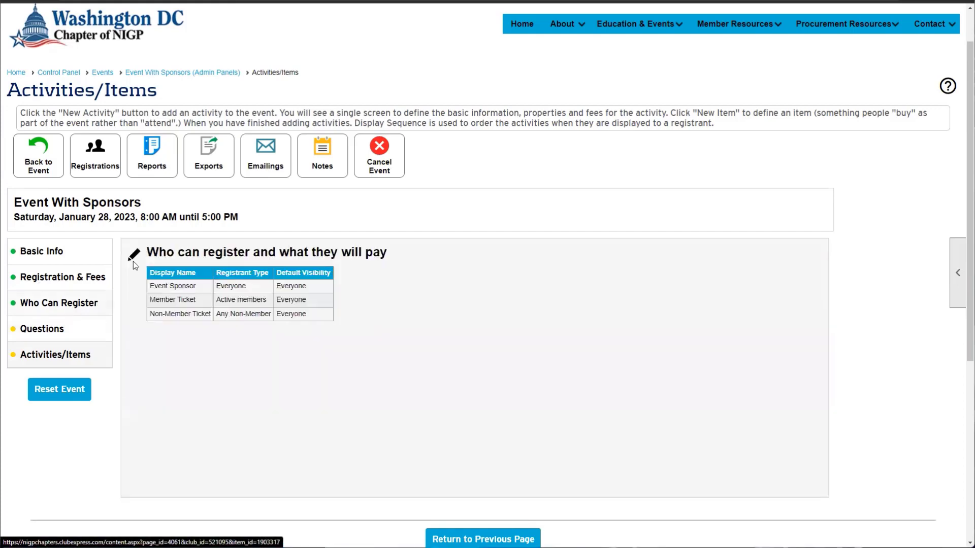
click(133, 259)
scroll(152, 379, down, 2)
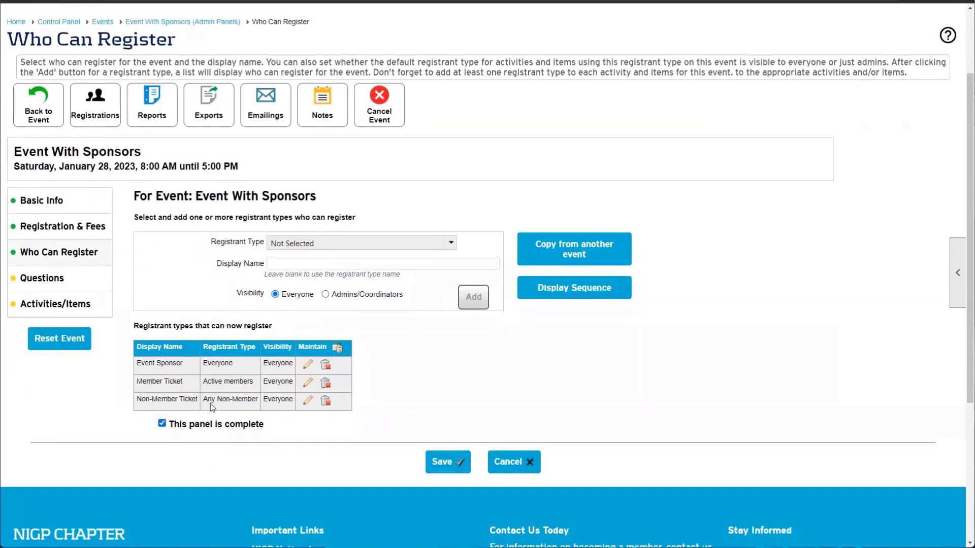
drag(140, 365, 204, 366)
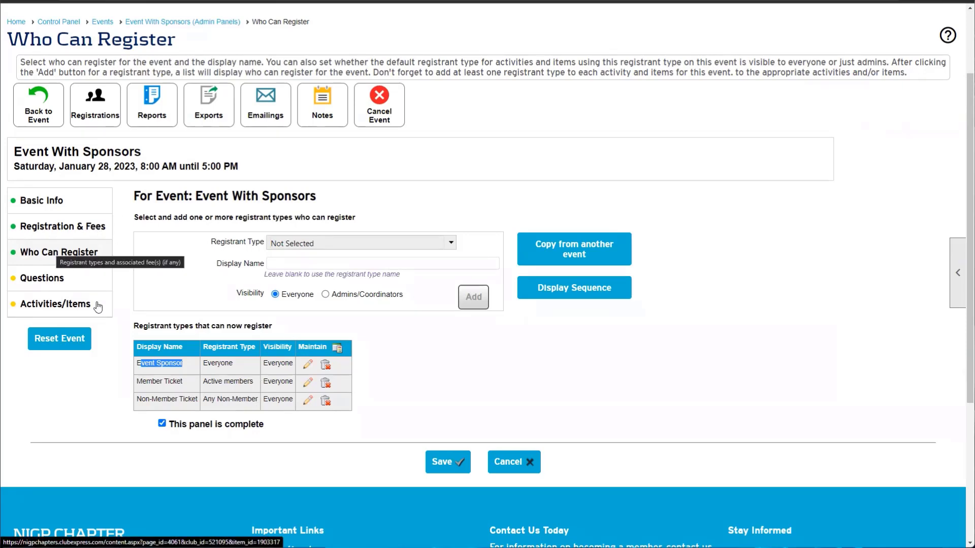
Step: Return to the event's Activities/Items and open the Who Can Register settings of the Annual Conference activity
click(76, 304)
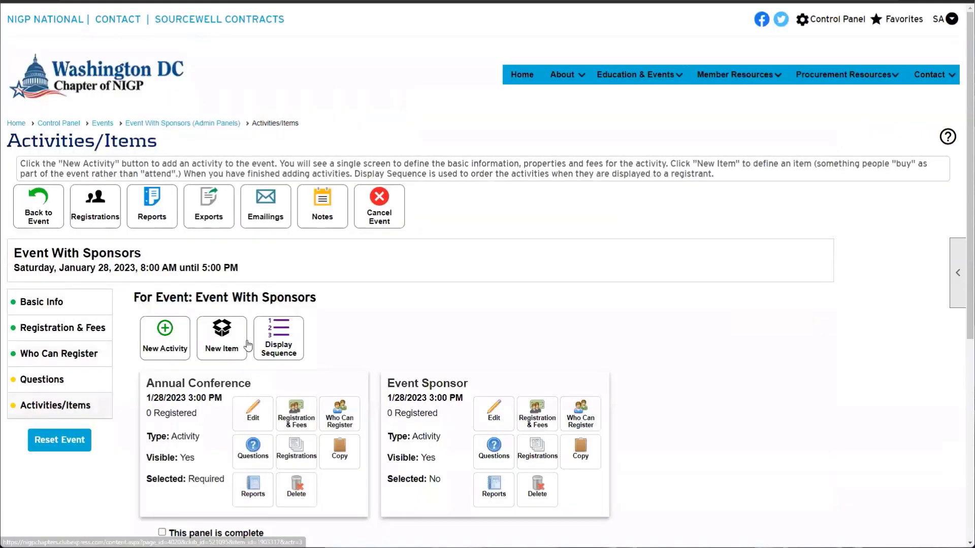
scroll(232, 319, down, 2)
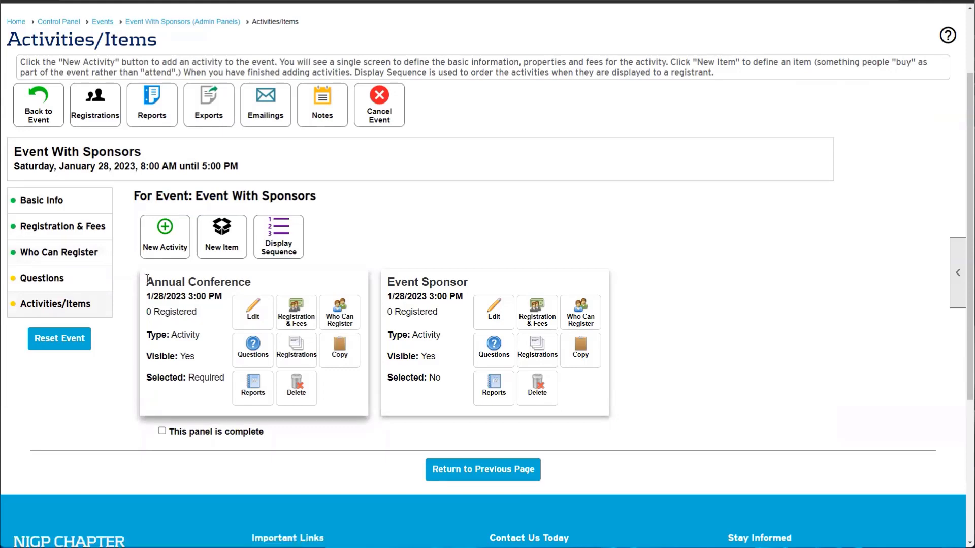
click(358, 319)
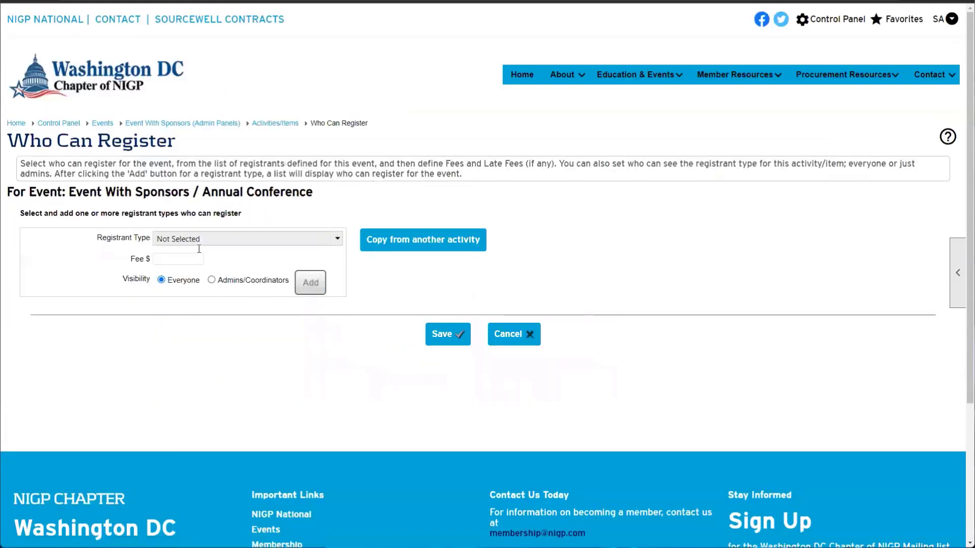
Step: Add the Event Sponsor registrant type to the Annual Conference activity with the fee left blank and visibility set to Everyone
click(164, 239)
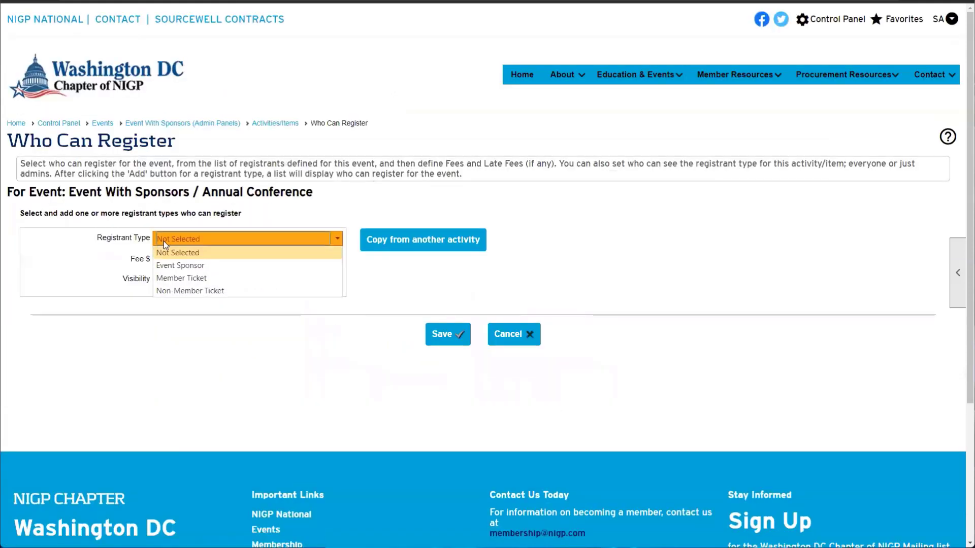
click(180, 270)
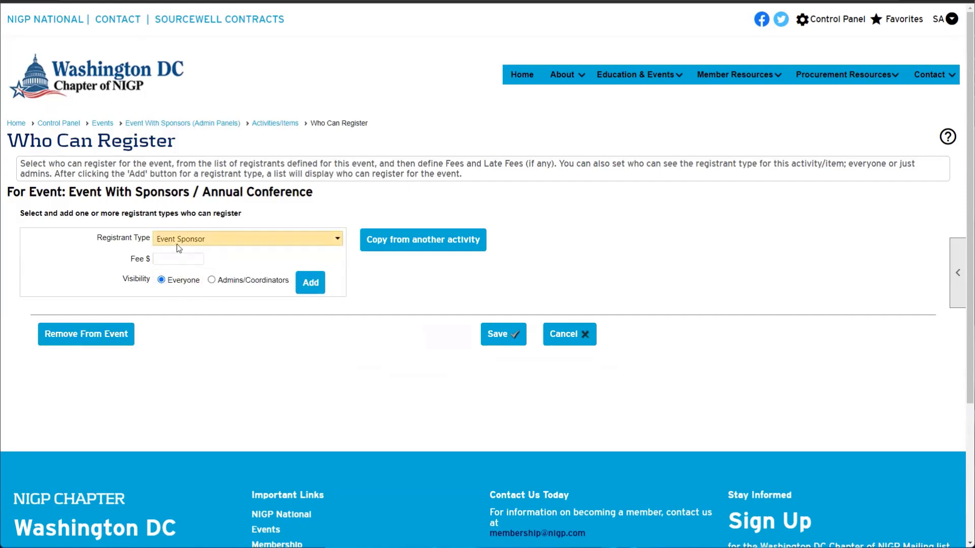
click(178, 246)
click(203, 195)
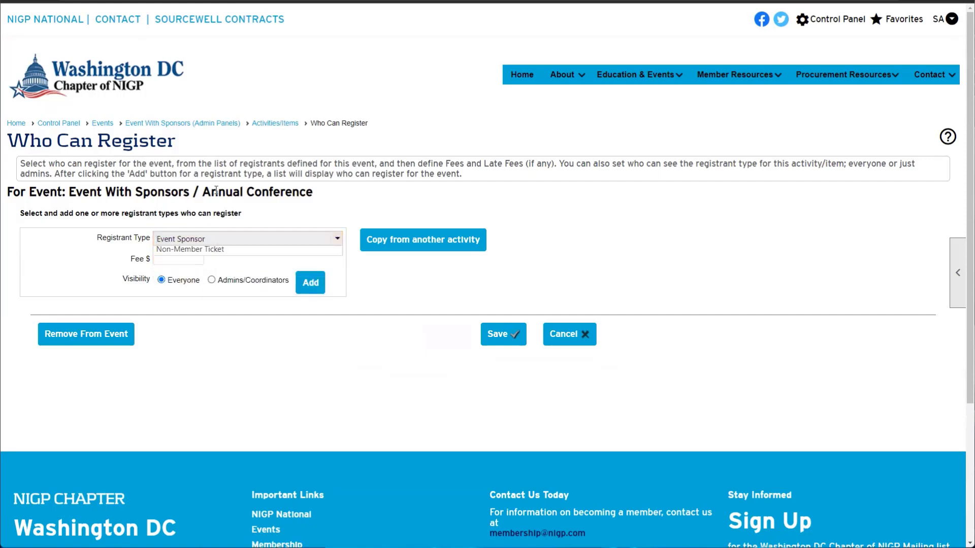
drag(207, 192, 303, 195)
click(215, 239)
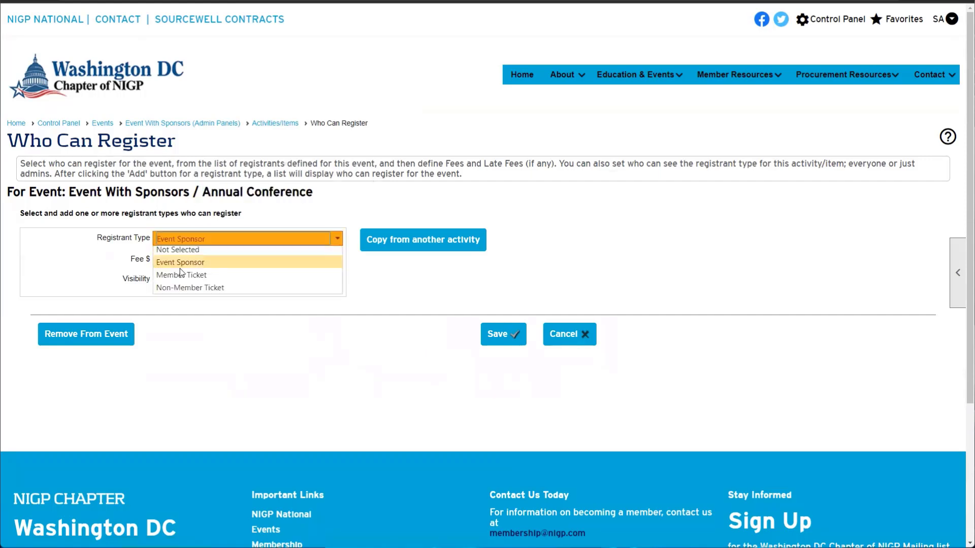
click(172, 265)
click(164, 260)
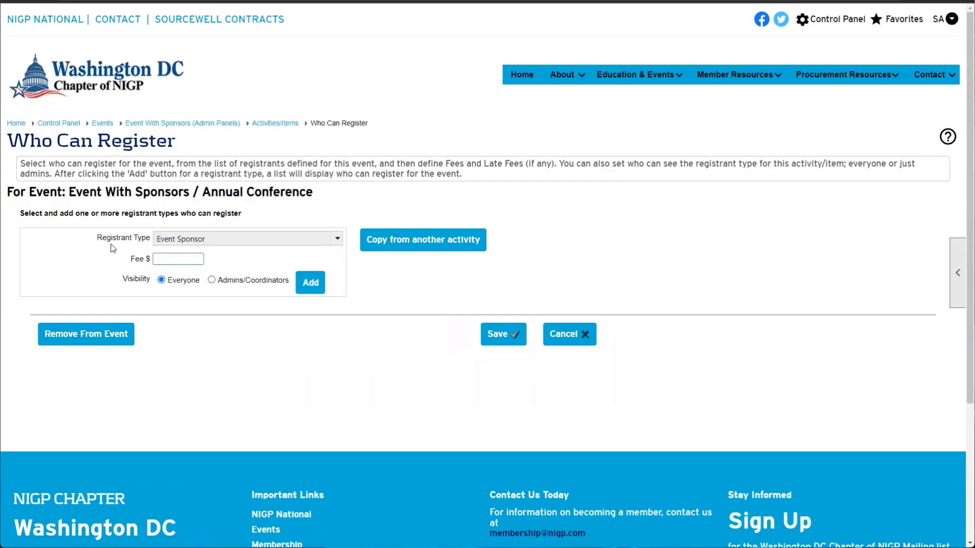
click(311, 284)
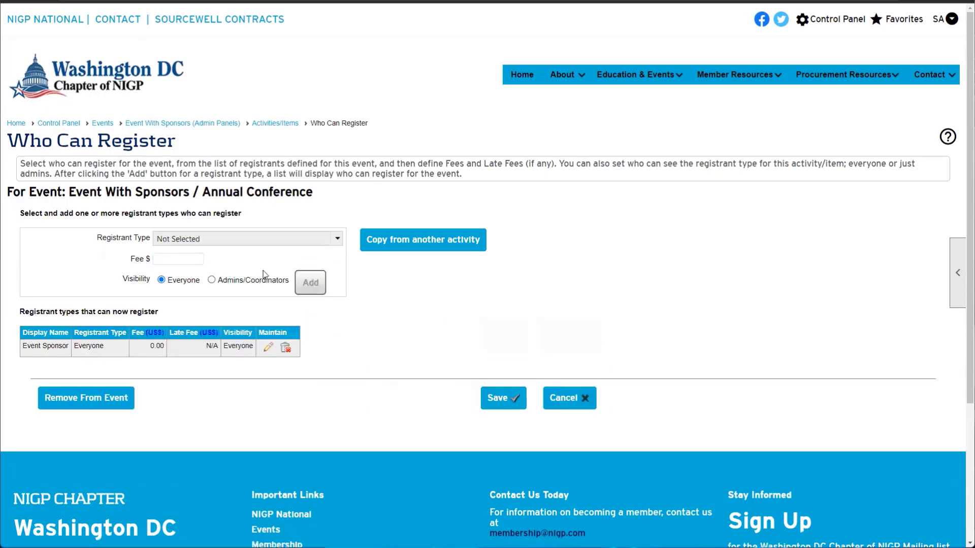
Step: Add the Member Ticket registrant type to the Annual Conference activity with a $30 fee, visible to Everyone
click(238, 239)
click(194, 279)
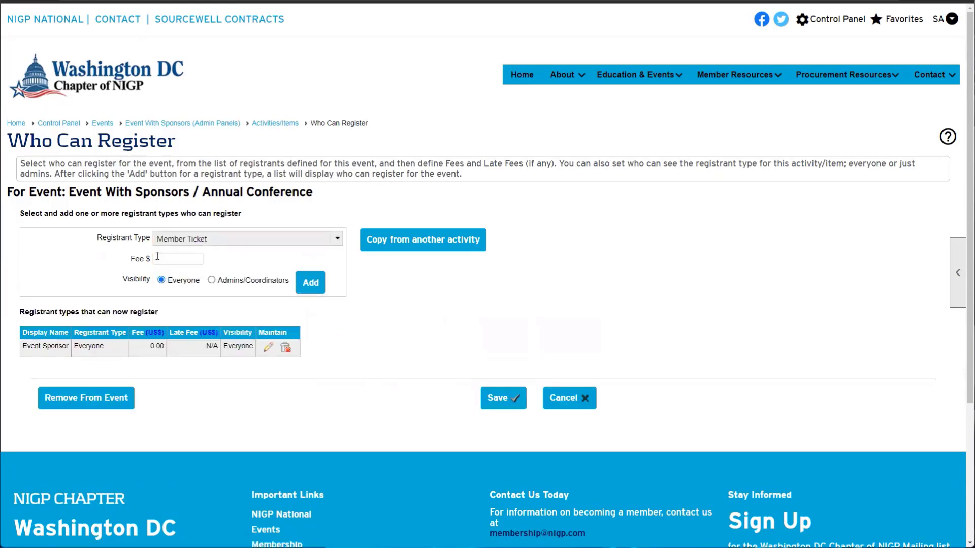
click(162, 259)
text(30)
click(304, 283)
Step: Add the Non-Member Ticket registrant type to the Annual Conference activity with a $45 fee, visible to Everyone, and save the settings
click(237, 240)
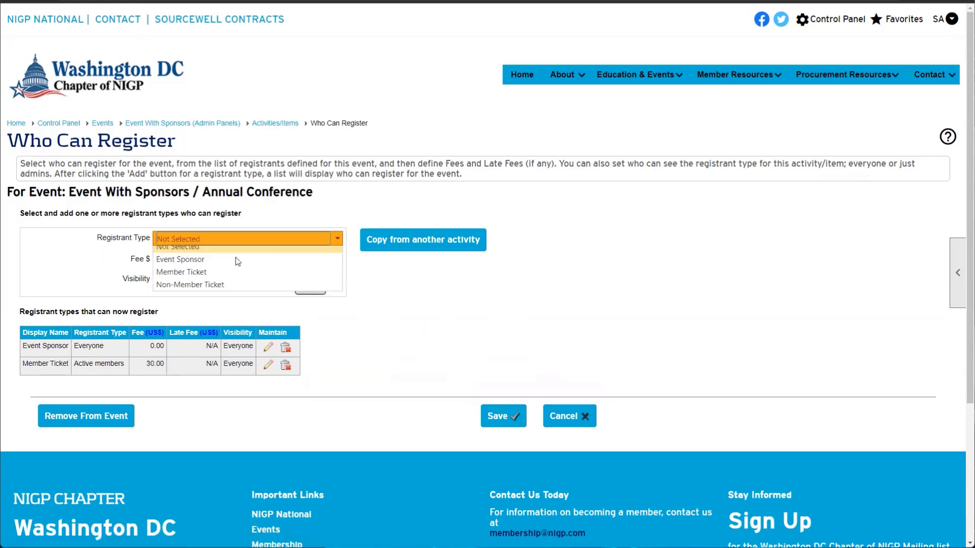
click(193, 284)
click(183, 259)
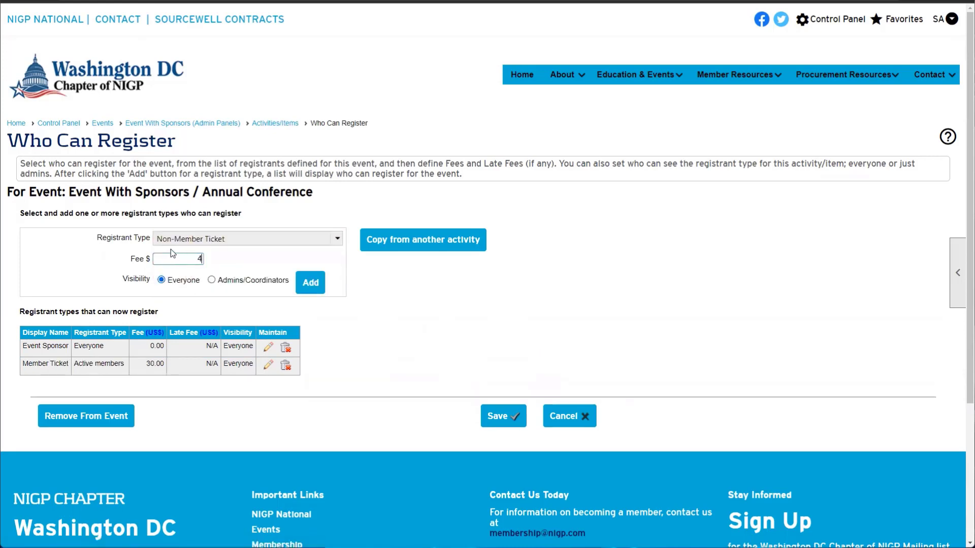
text(45)
click(309, 283)
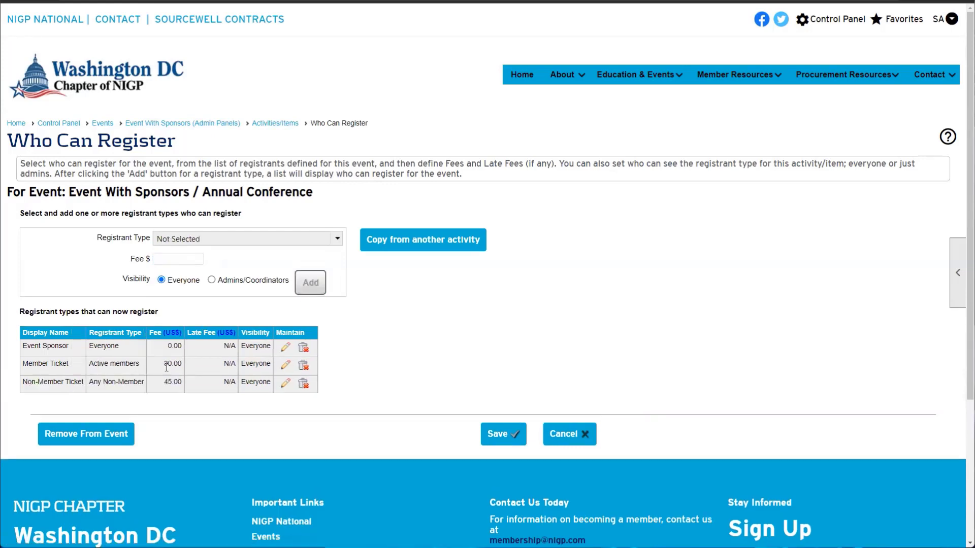
drag(70, 347, 21, 348)
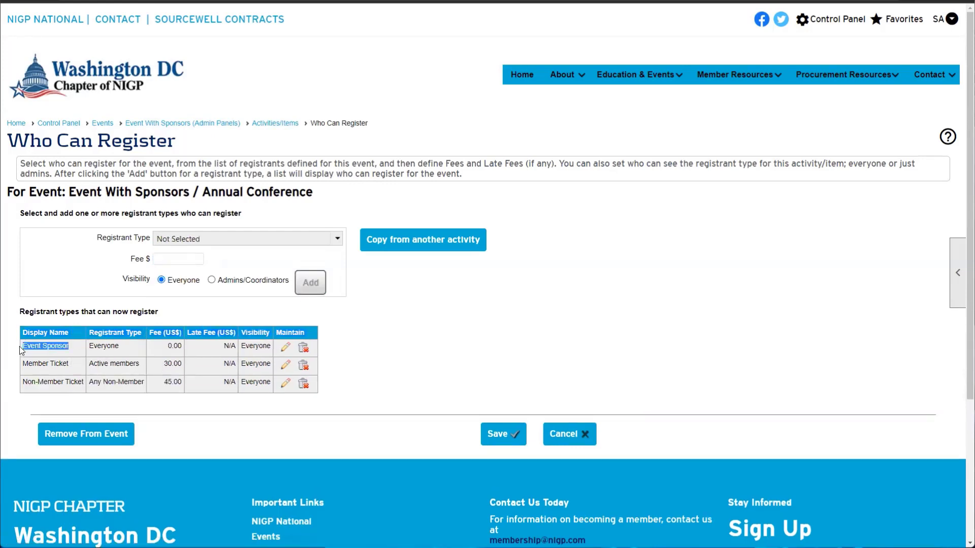
click(68, 354)
click(484, 429)
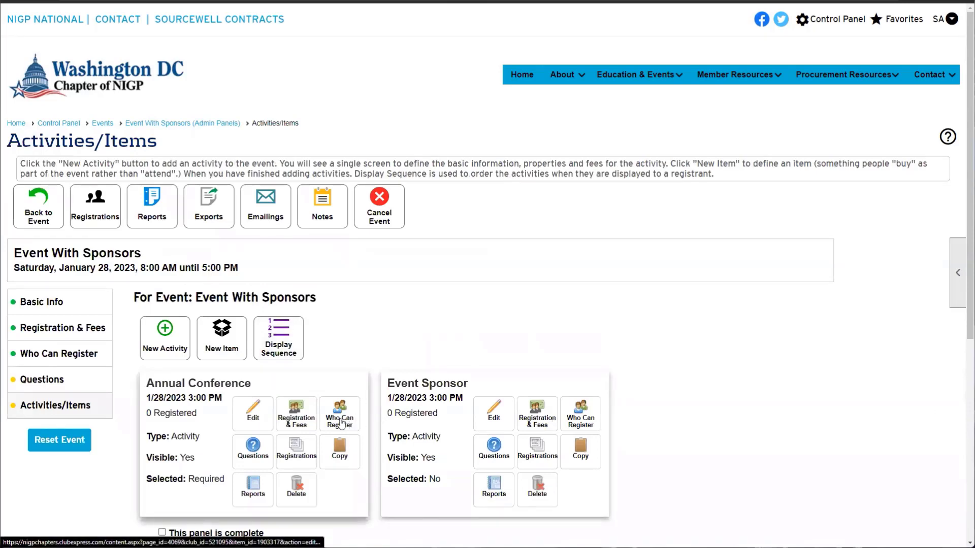
Step: Open the Annual Conference activity's Registration & Fees settings, examine the option for adding it automatically to registrations, and save
click(304, 420)
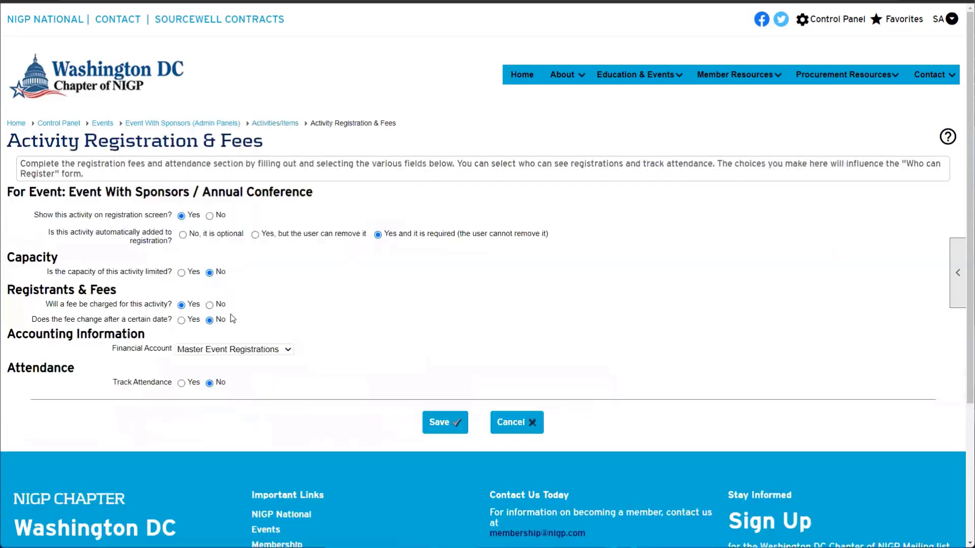
drag(26, 186, 97, 368)
click(100, 372)
drag(55, 236, 175, 253)
click(172, 254)
click(440, 423)
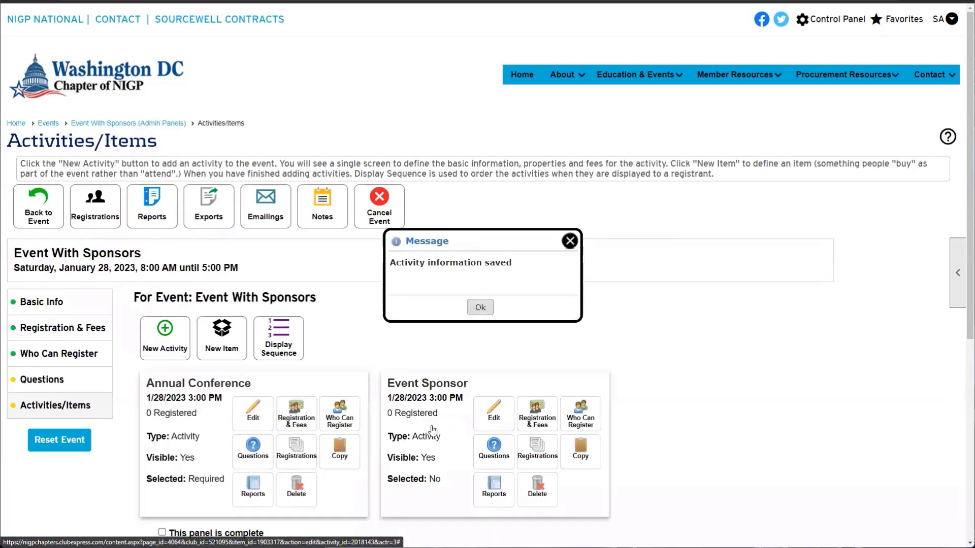
Step: Review the registrant types allowed for the Annual Conference activity and save its Who Can Register settings
click(340, 414)
drag(21, 348, 112, 379)
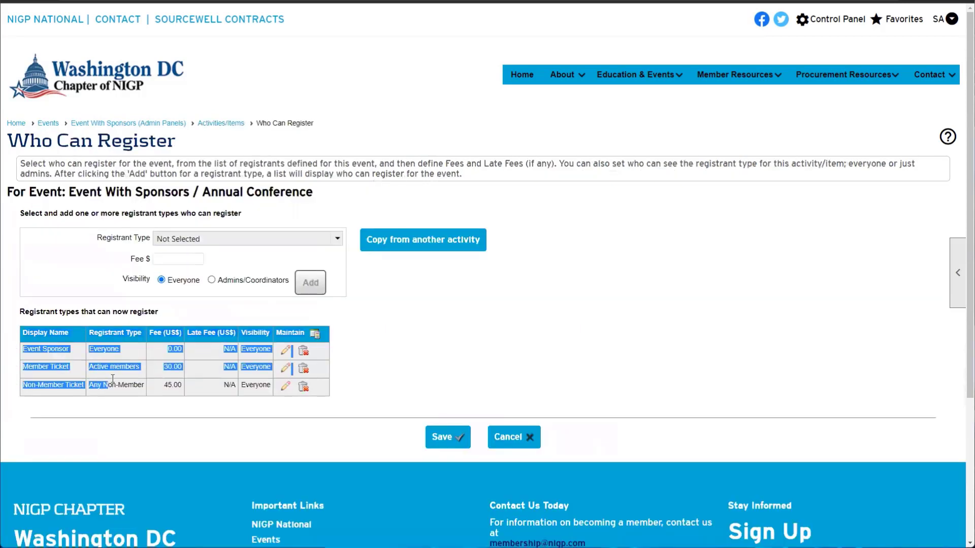
click(101, 383)
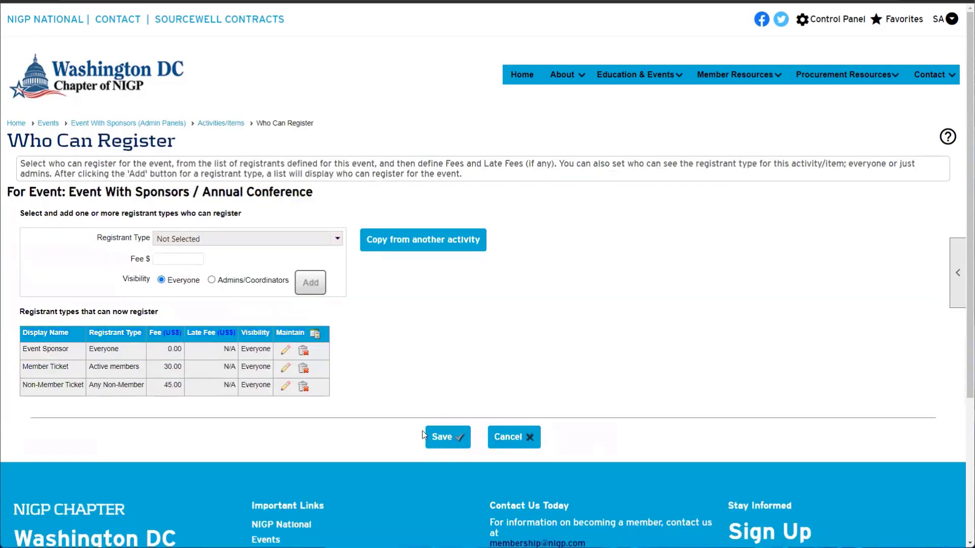
click(441, 438)
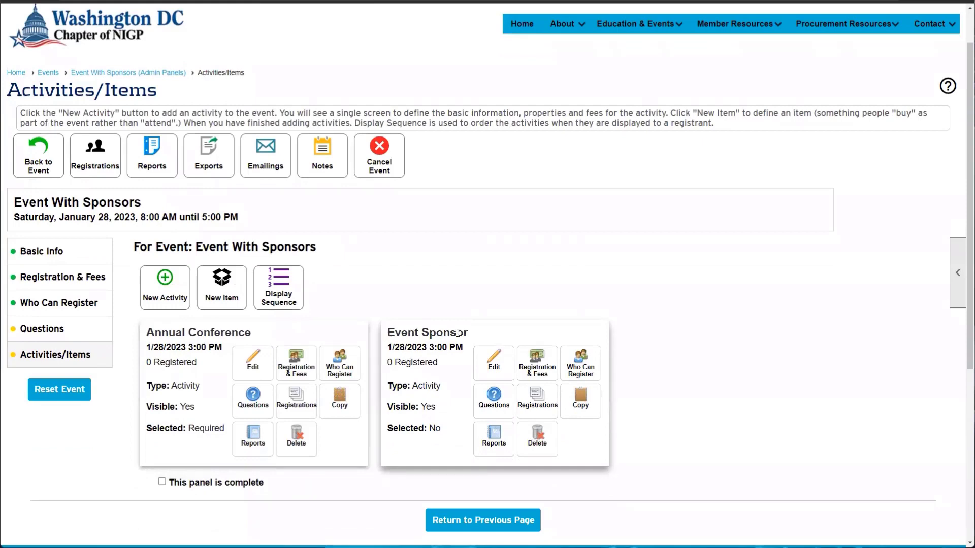
Step: Make the Event Sponsor activity automatically added and required, so the user cannot remove it, and save its Registration & Fees settings
click(531, 365)
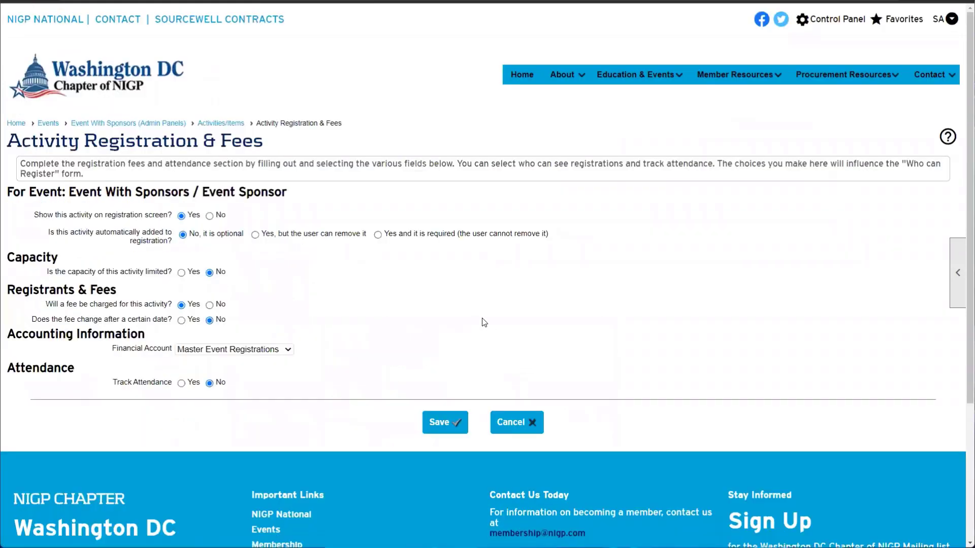
click(379, 235)
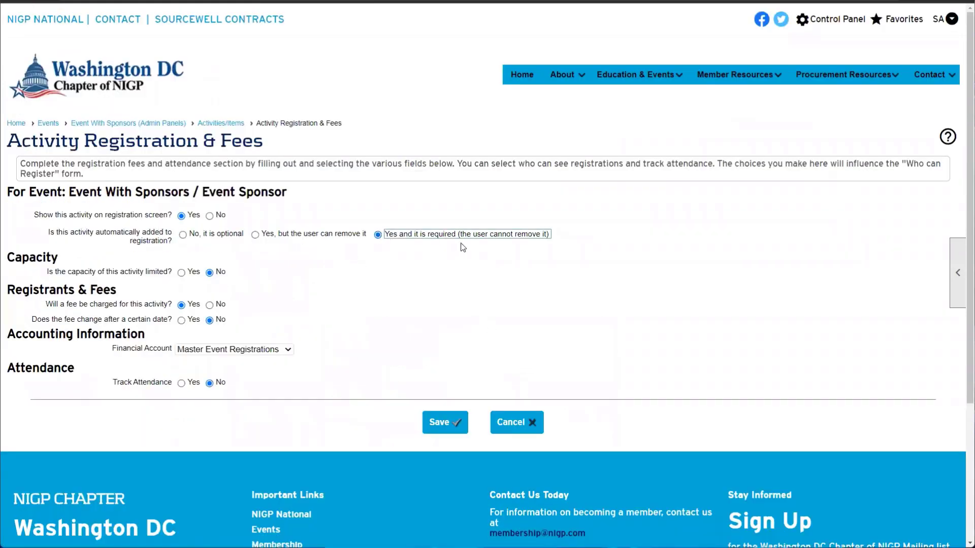
drag(561, 241, 407, 242)
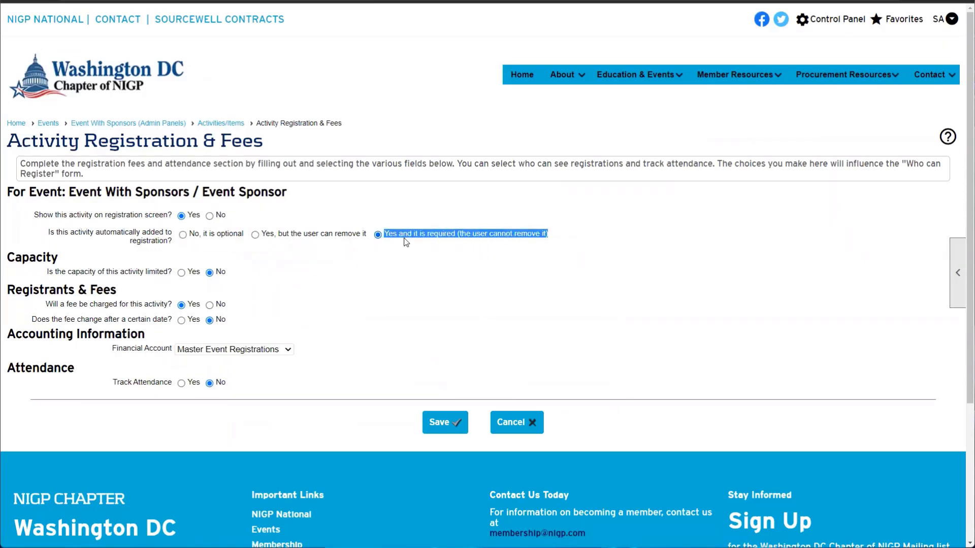
click(436, 428)
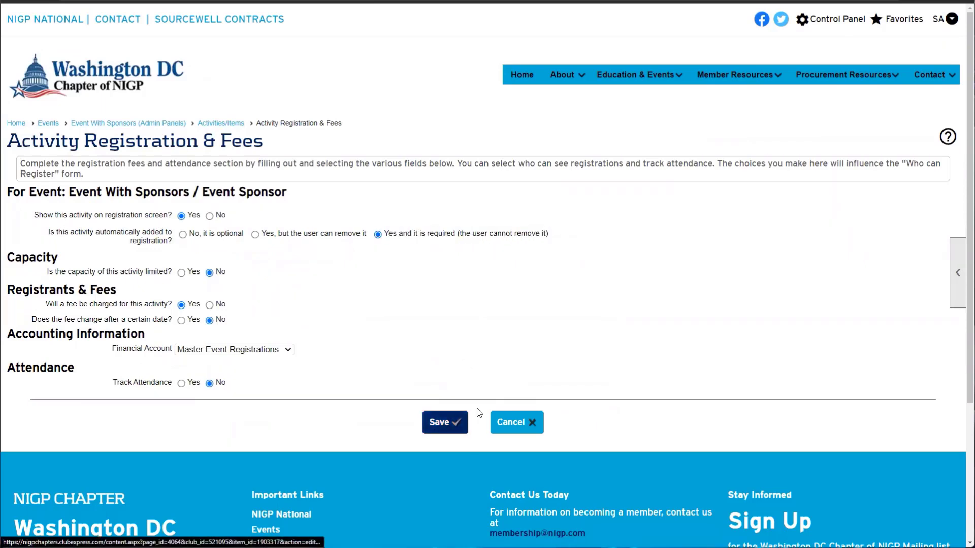
Step: Add the Event Sponsor registrant type to the Event Sponsor activity with a $500 fee, visible to Everyone, and save the settings
click(580, 412)
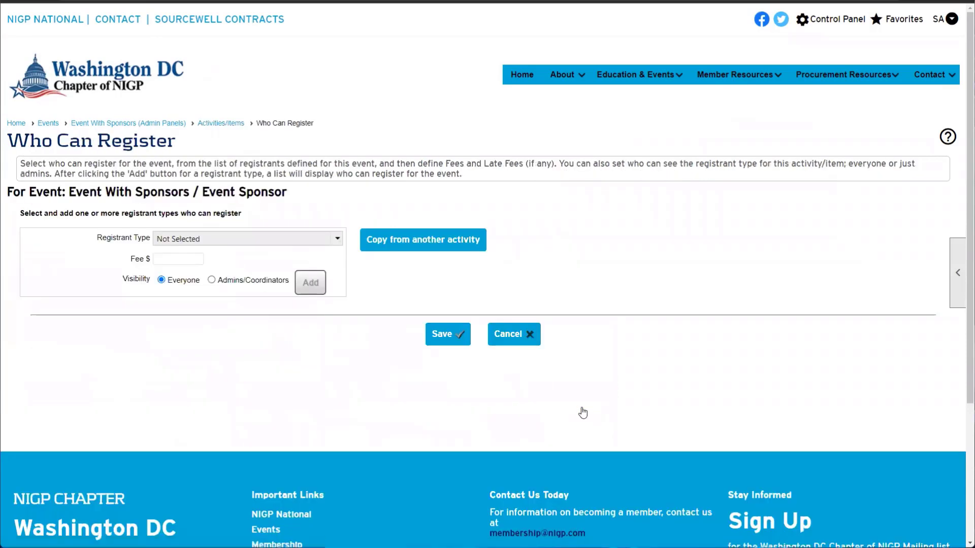
click(336, 239)
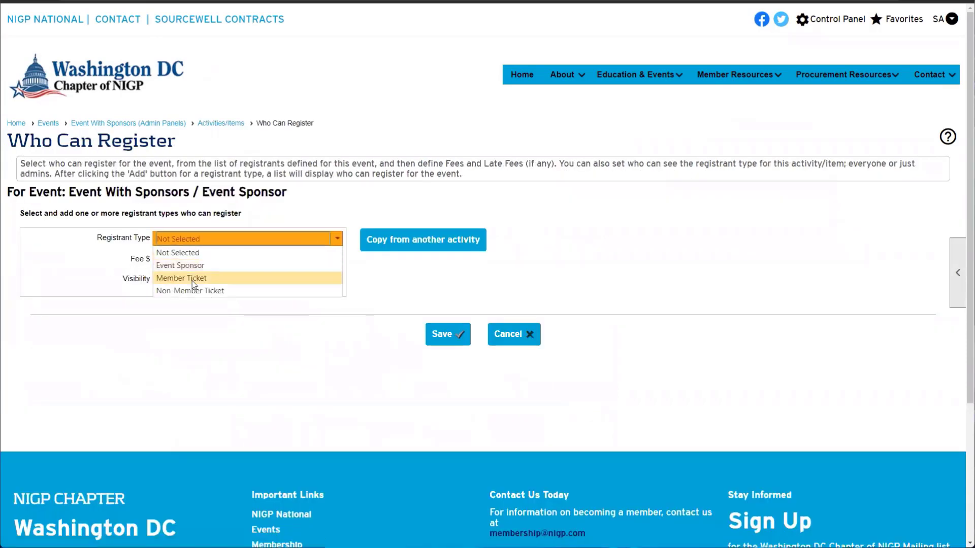
click(205, 266)
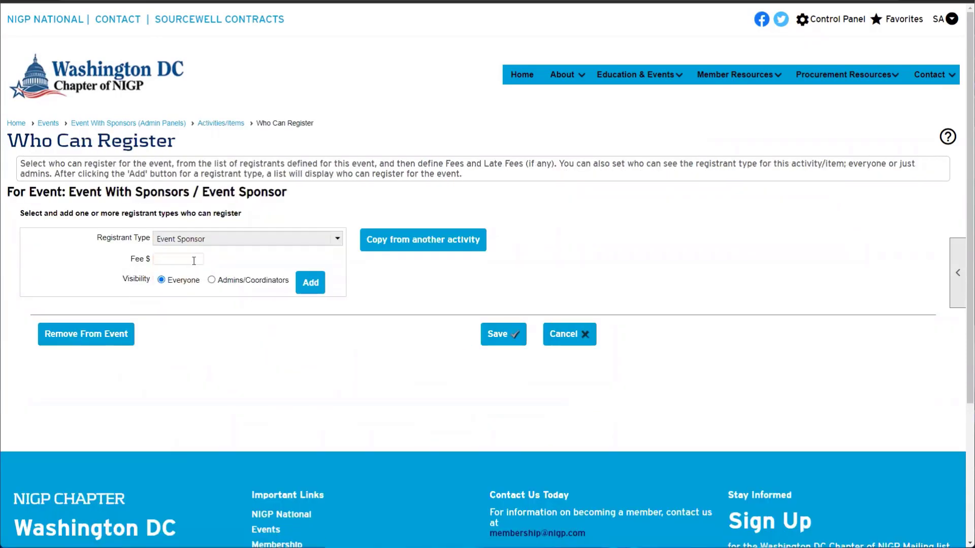
click(194, 260)
click(311, 282)
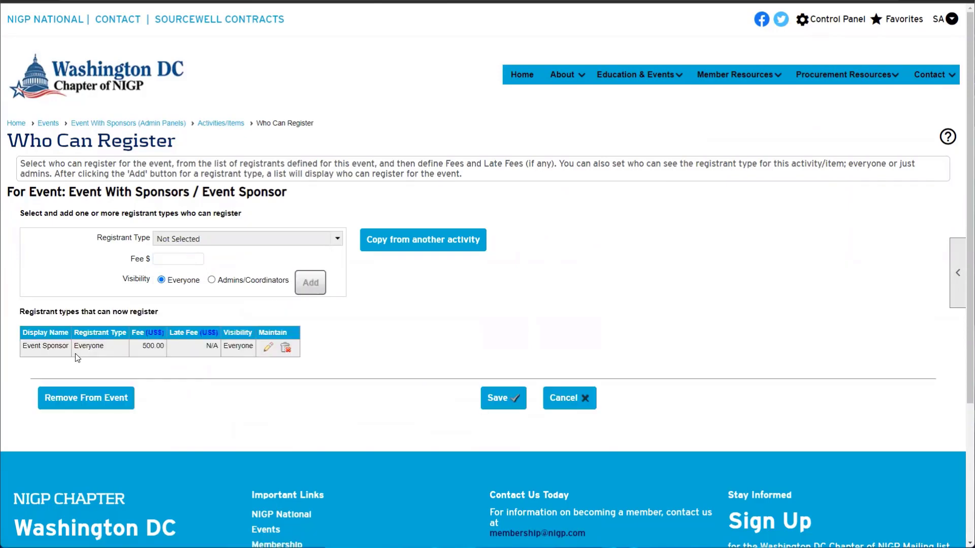
drag(77, 358, 172, 354)
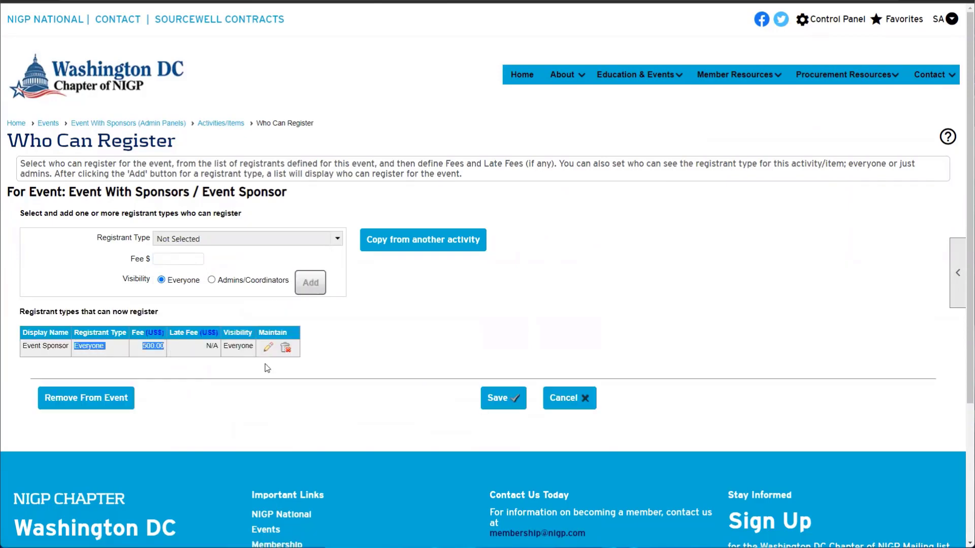
click(504, 405)
Step: Reopen the Event Sponsor activity's Who Can Register settings, review the available and added registrant types, and save
scroll(534, 373, down, 1)
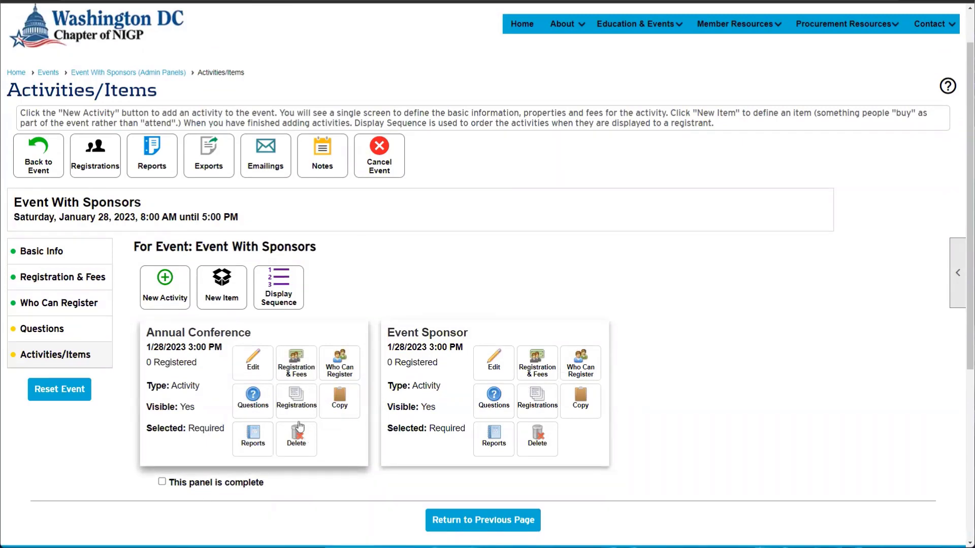
click(581, 365)
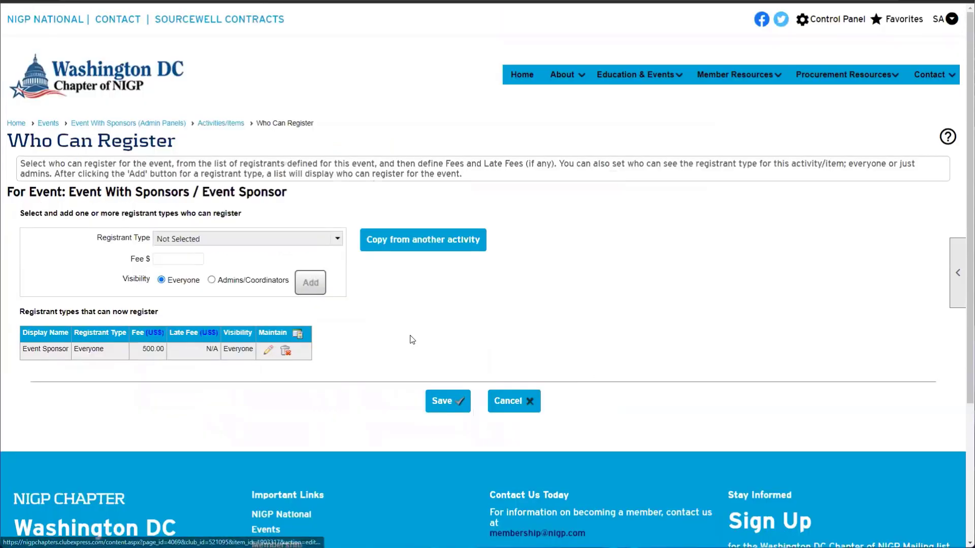
click(277, 241)
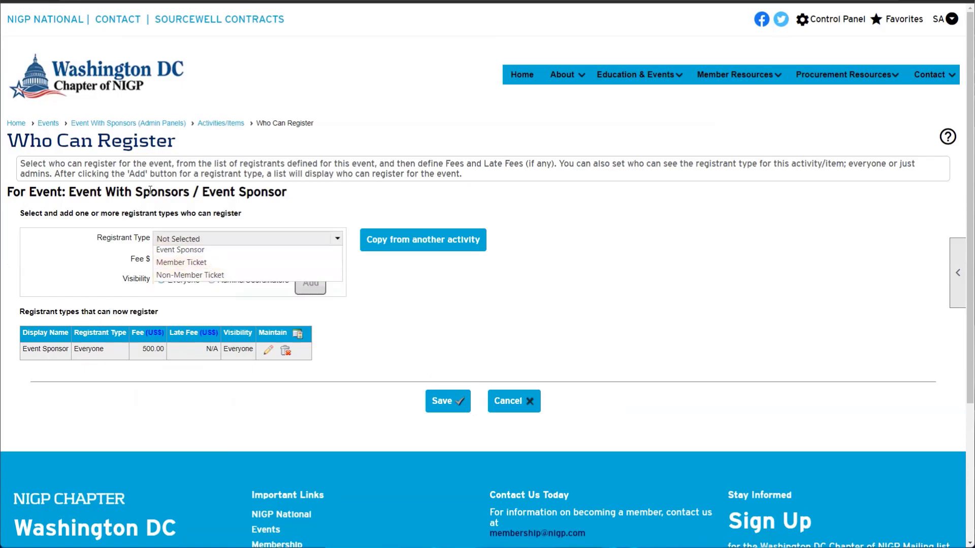
drag(144, 192, 297, 186)
click(297, 186)
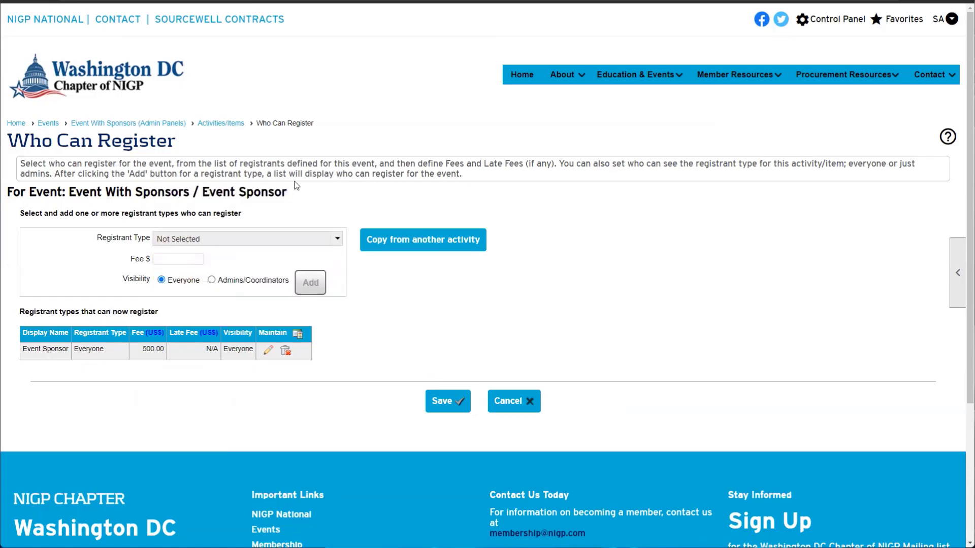
click(466, 399)
scroll(342, 400, down, 1)
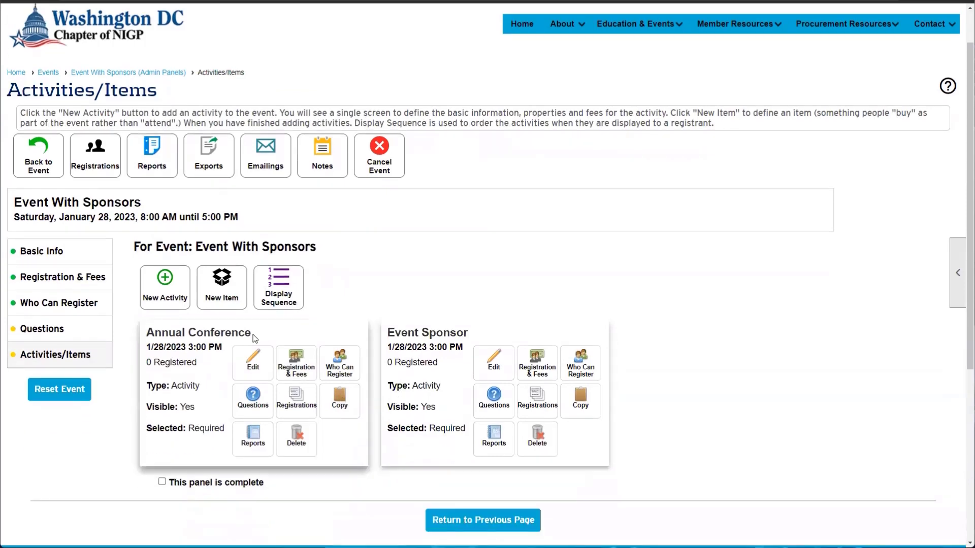
Step: Rename the Event Sponsor activity as Gold Sponsor and save its basic info
scroll(255, 339, down, 1)
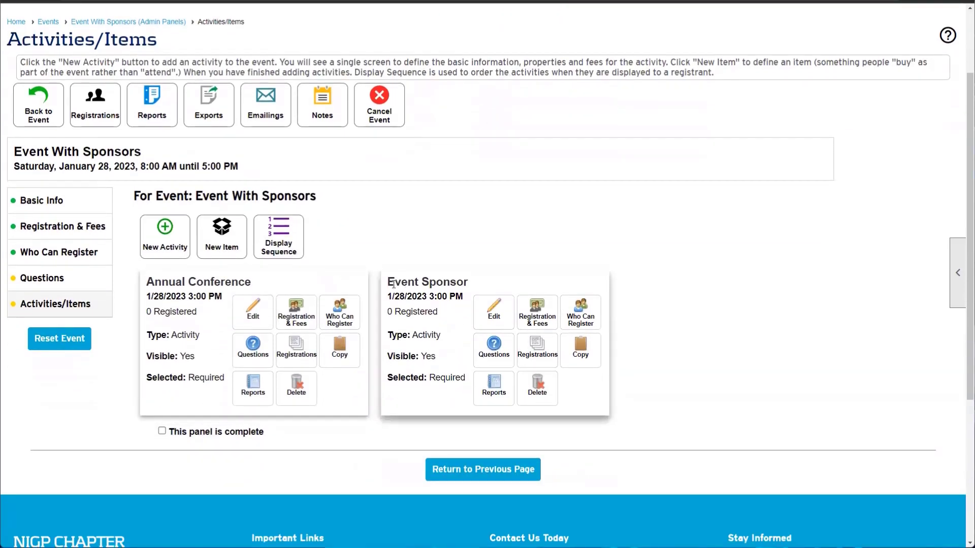
drag(388, 282, 476, 285)
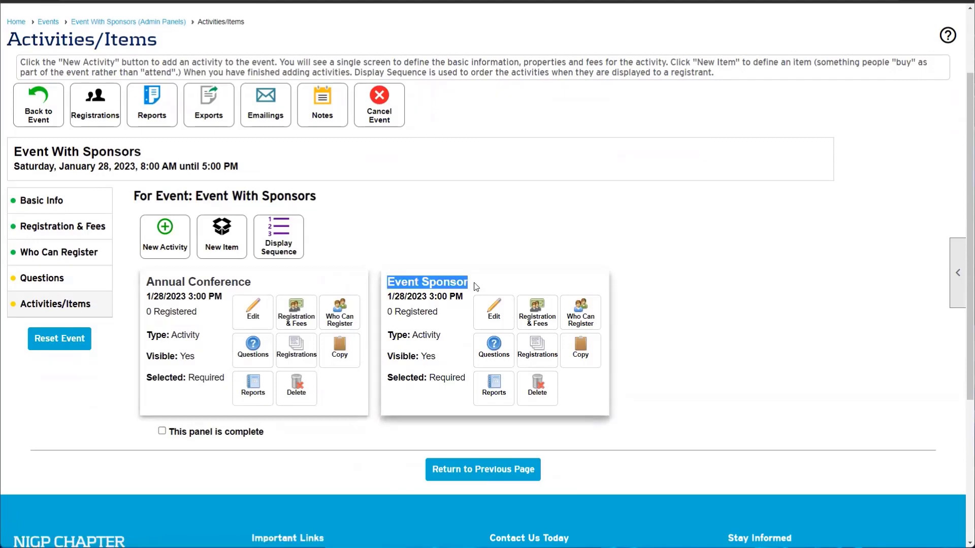
click(476, 286)
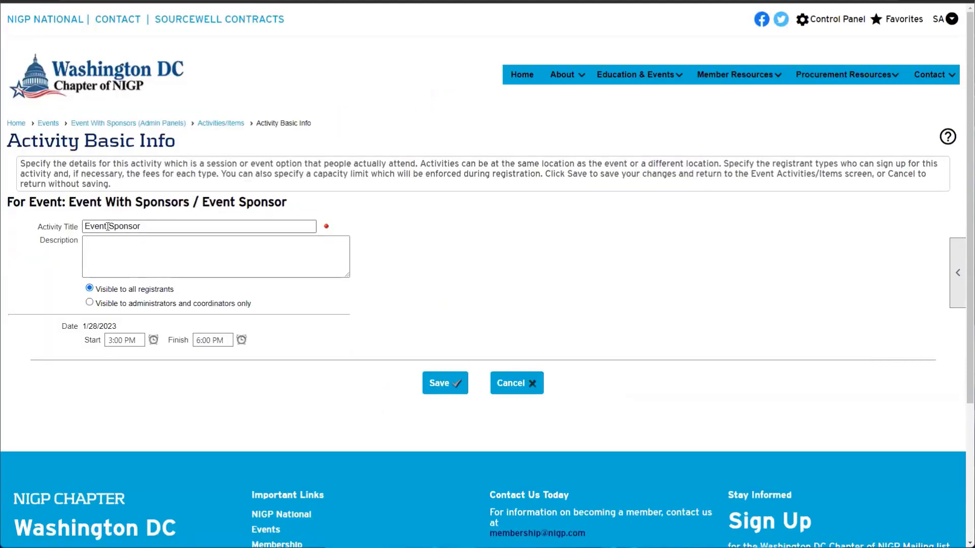
drag(106, 227, 65, 229)
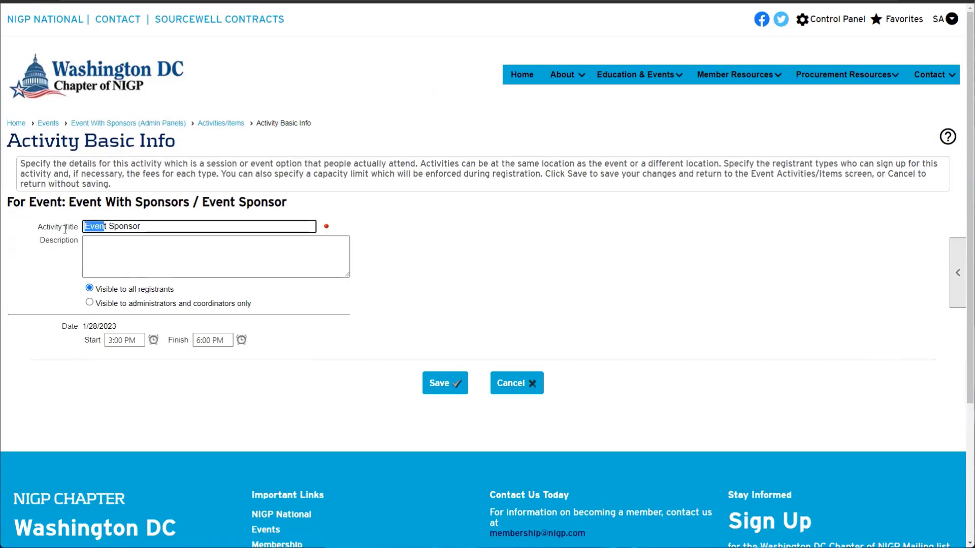
key(Right)
key(BackSpace)
key(BackSpace)
key(BackSpace)
key(BackSpace)
key(BackSpace)
text(Golg)
click(442, 386)
click(478, 307)
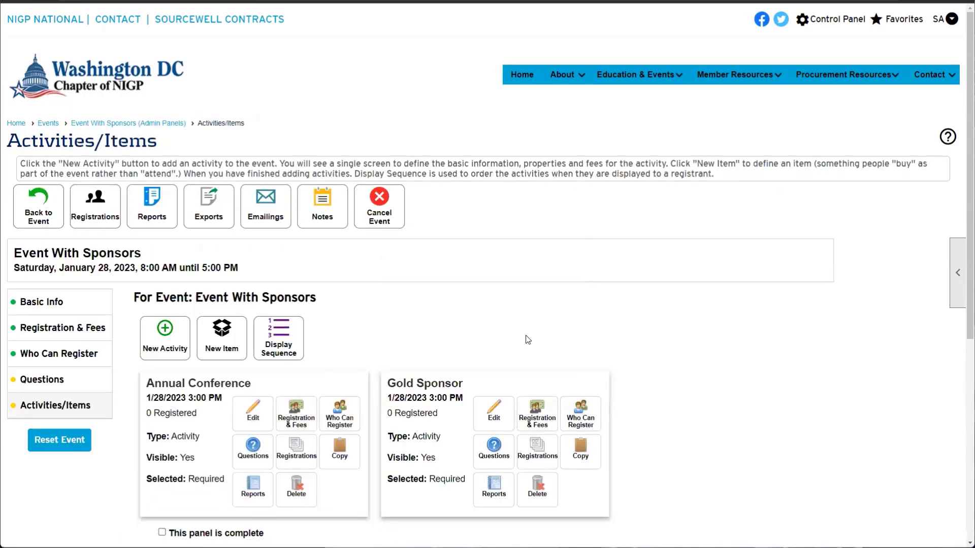
Step: Create a new activity titled Silver Sponsor, keeping it visible to all registrants with the default date and times
scroll(508, 335, down, 2)
click(166, 228)
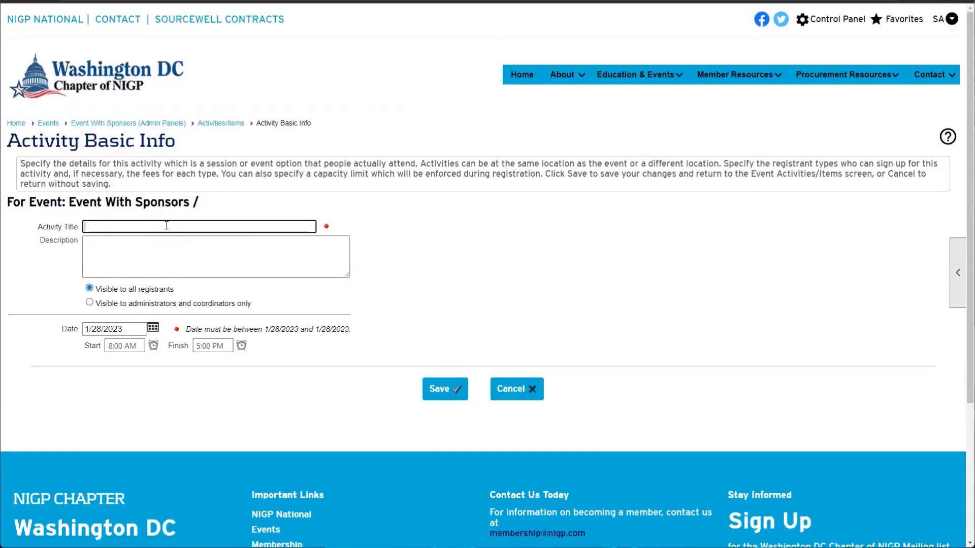
text(Silver Sop)
text(ponsor)
click(439, 389)
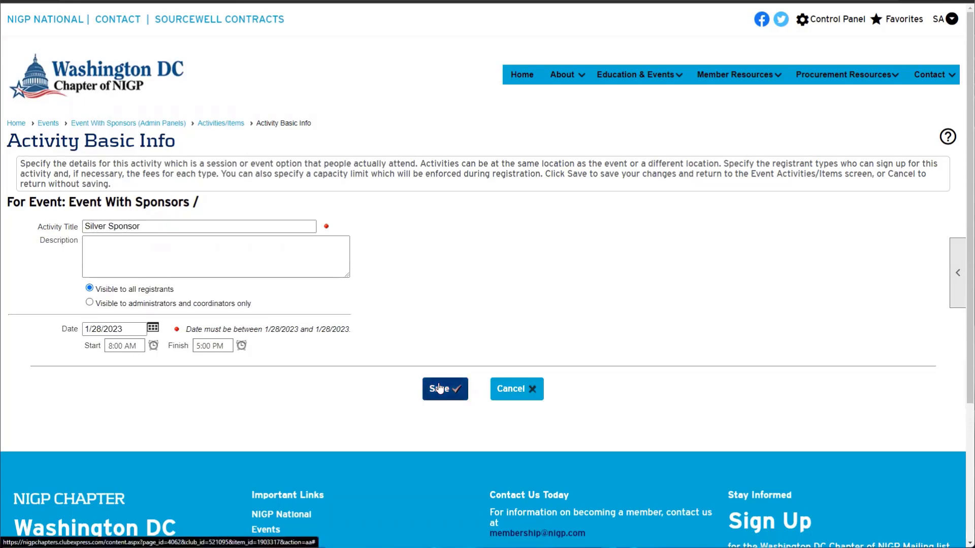
scroll(464, 353, down, 1)
click(480, 257)
Step: Add the Event Sponsor registrant type to the Silver Sponsor activity with a $250 fee, visible to Everyone, and save
scroll(483, 257, down, 3)
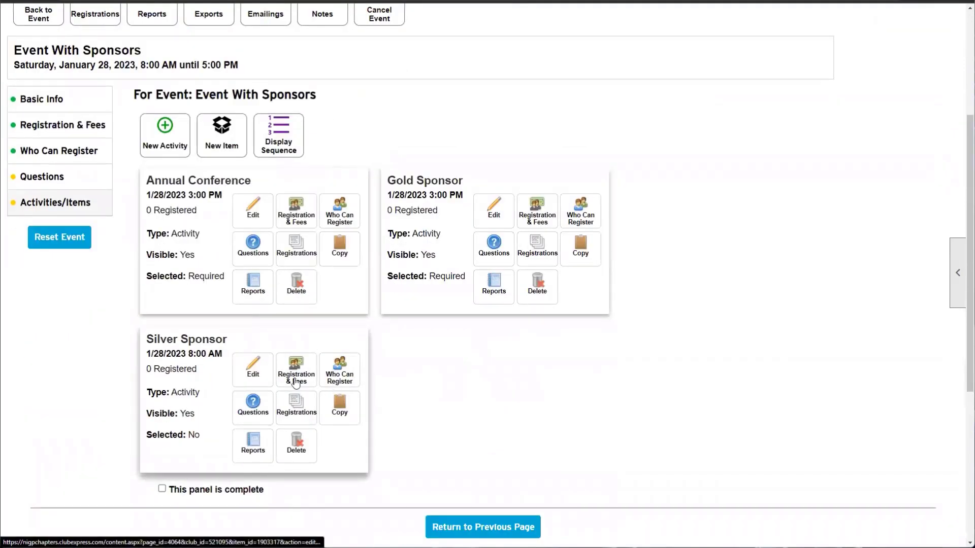
click(335, 376)
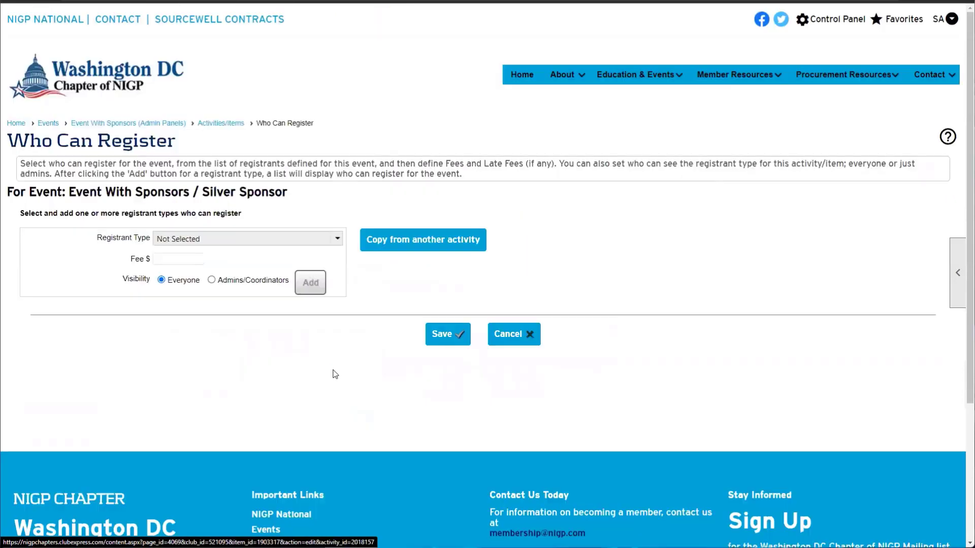
click(243, 237)
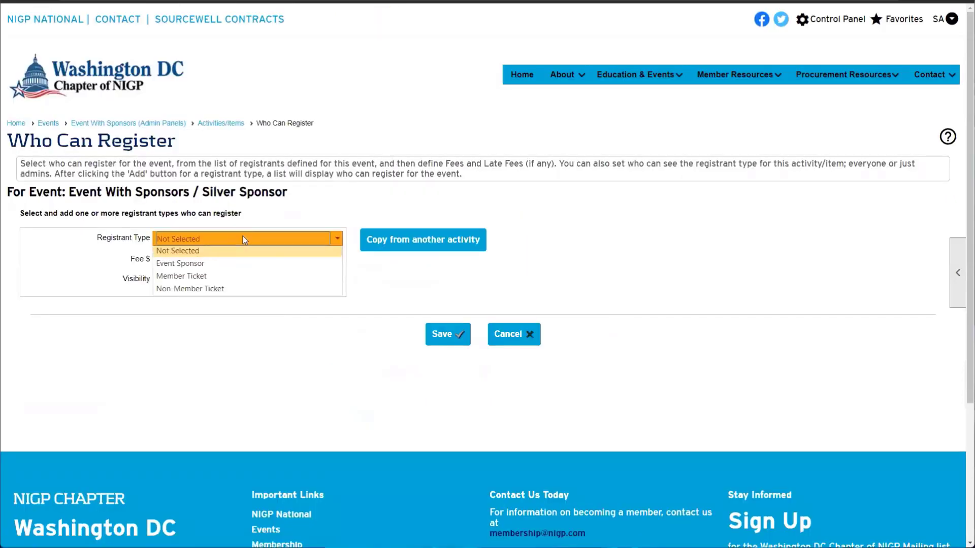
click(213, 269)
click(186, 257)
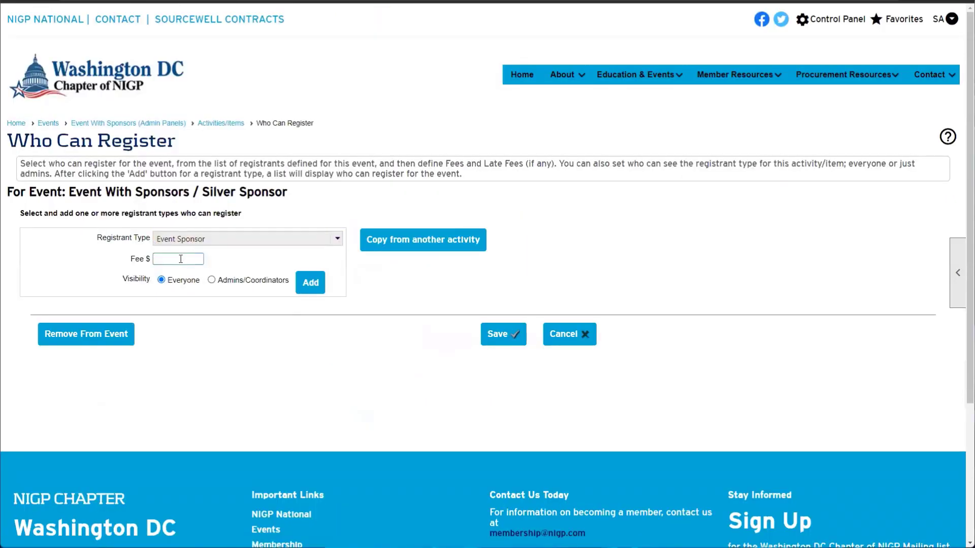
click(310, 282)
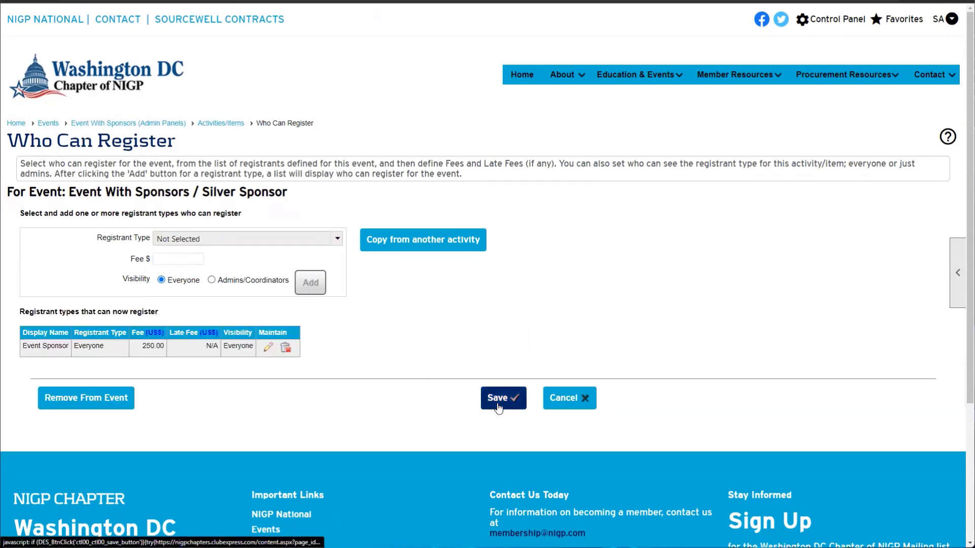
click(497, 399)
Step: Set the Gold Sponsor activity to be automatically added to registration but removable by the user, and save
scroll(447, 411, down, 3)
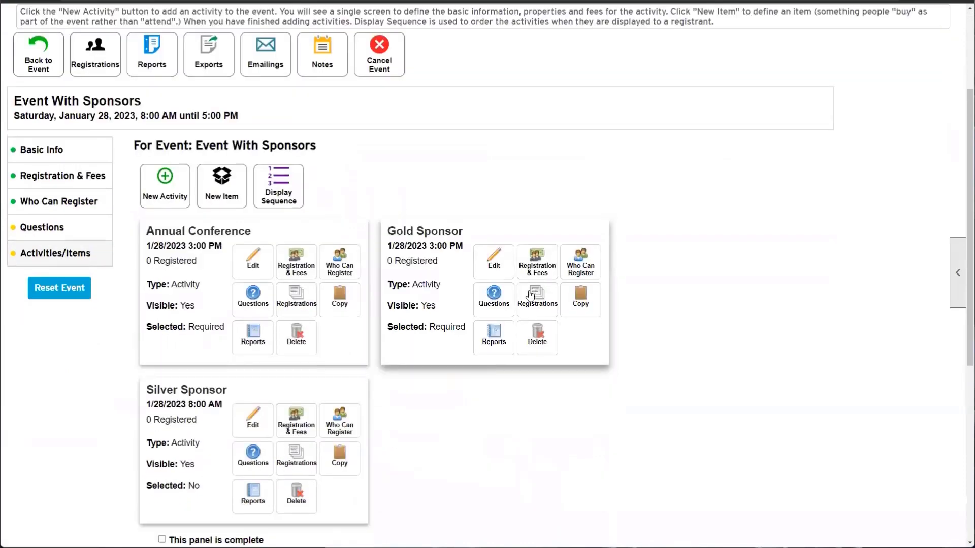
click(536, 270)
click(255, 234)
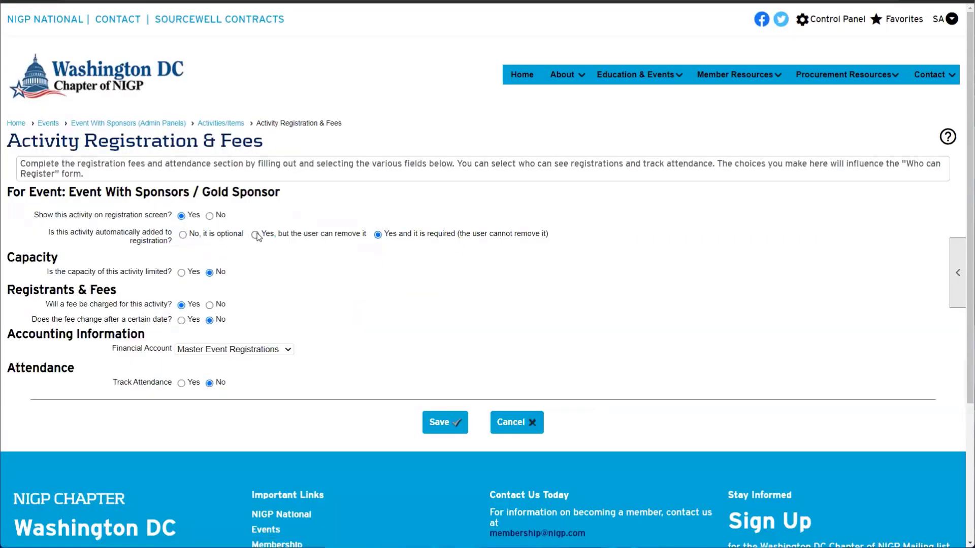
click(442, 422)
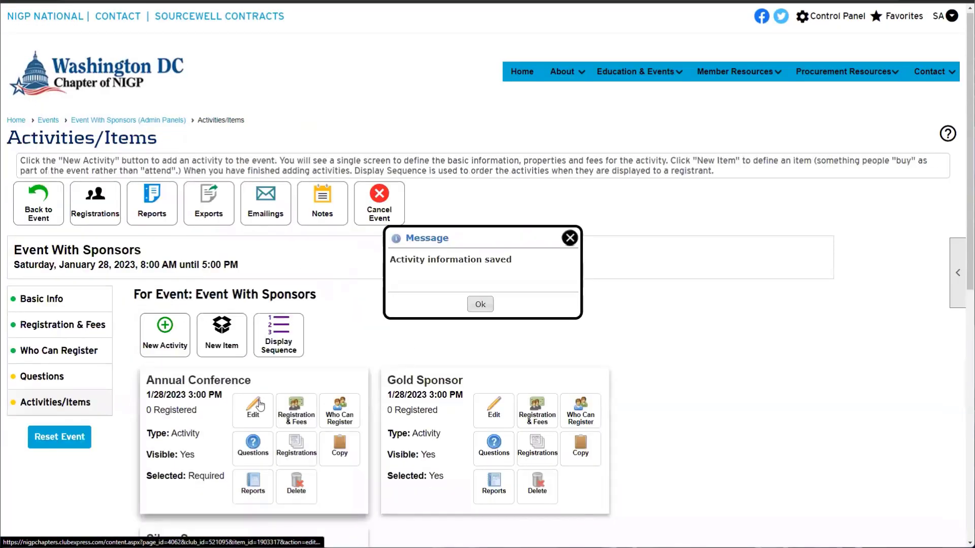
Step: Set the Silver Sponsor activity to be automatically added to registration but removable by the user, save, and dismiss the confirmation
scroll(204, 423, down, 3)
click(294, 423)
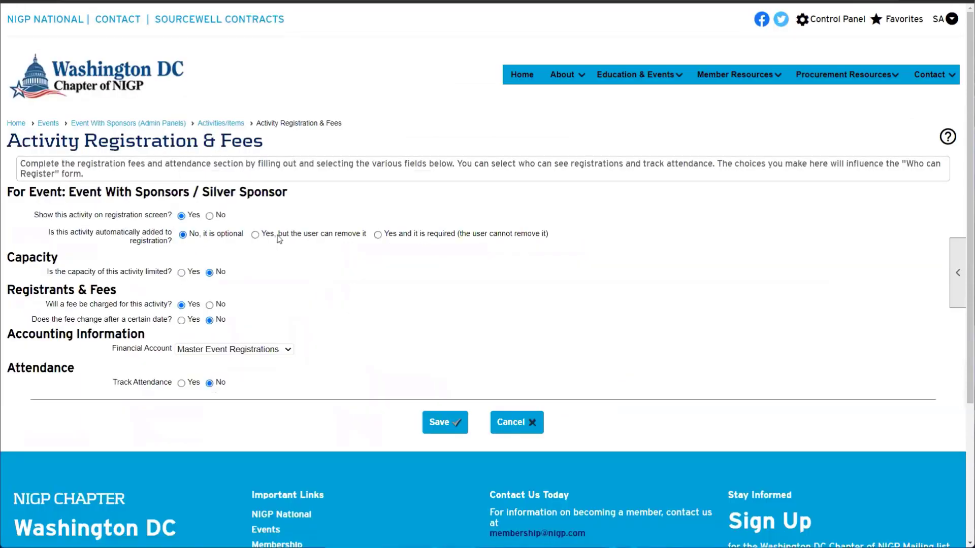
click(257, 235)
drag(262, 236, 378, 236)
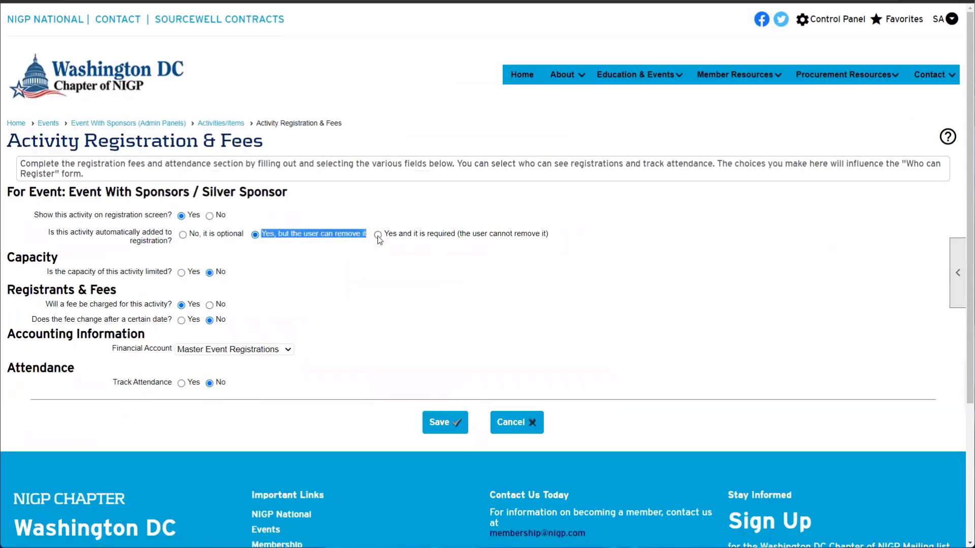
click(437, 364)
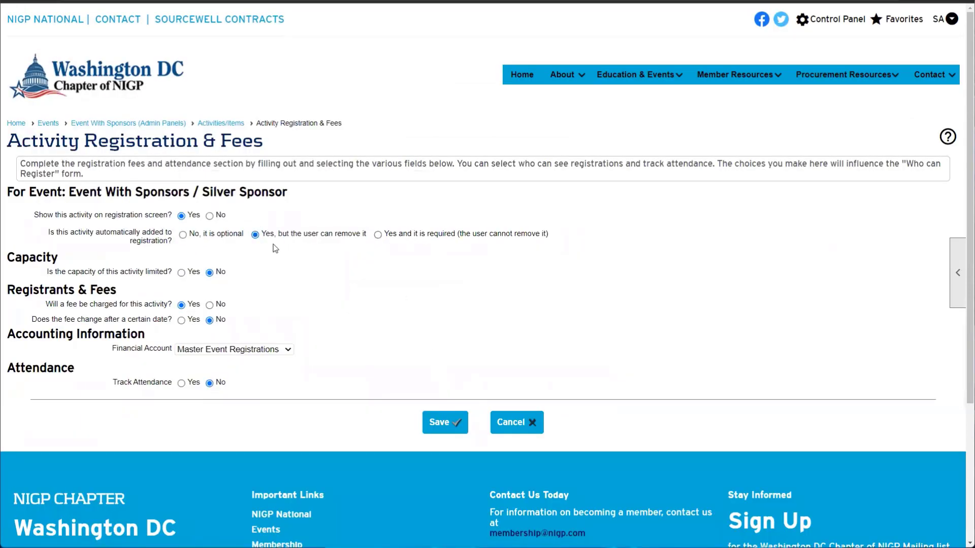
click(433, 436)
scroll(486, 239, down, 2)
click(479, 206)
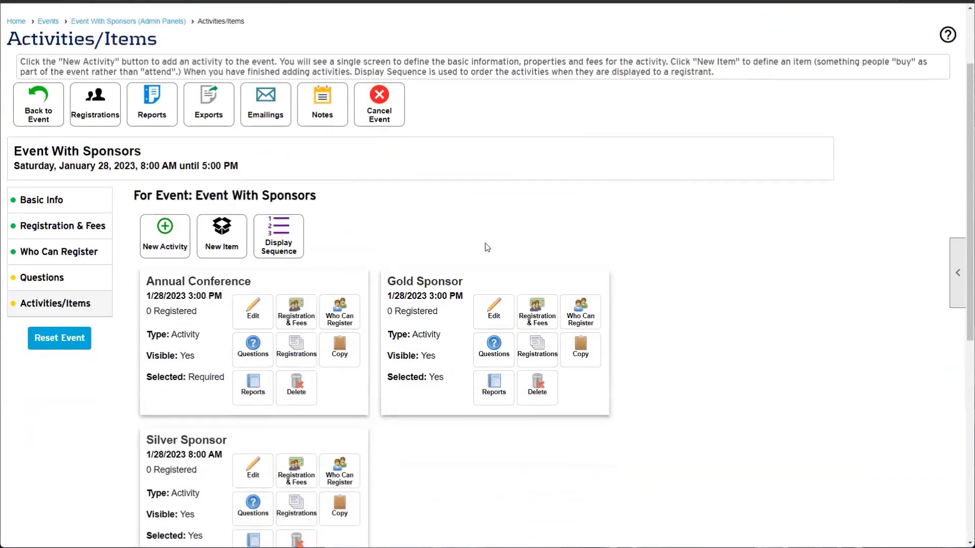
Step: Mark the Activities/Items panel as complete and return to the event's admin page
scroll(487, 247, down, 3)
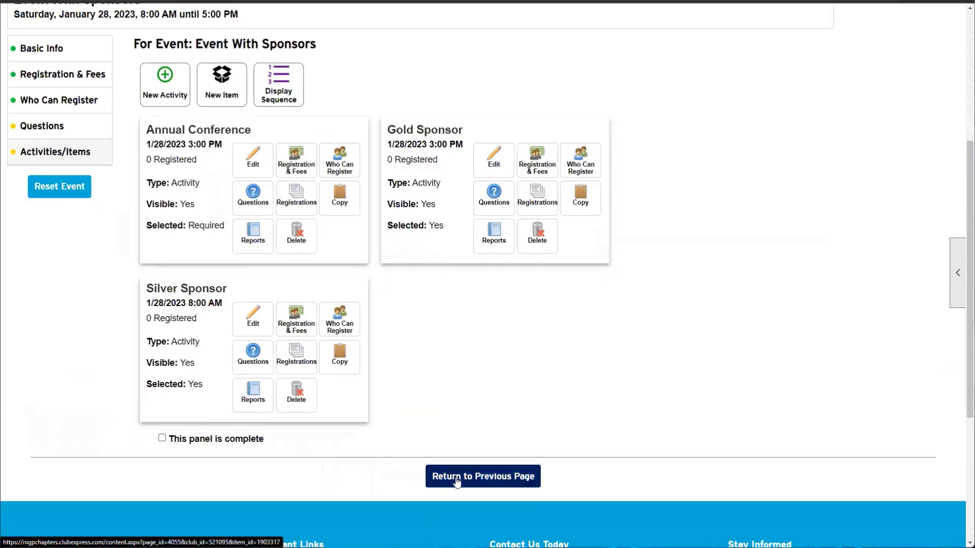
click(225, 441)
click(479, 477)
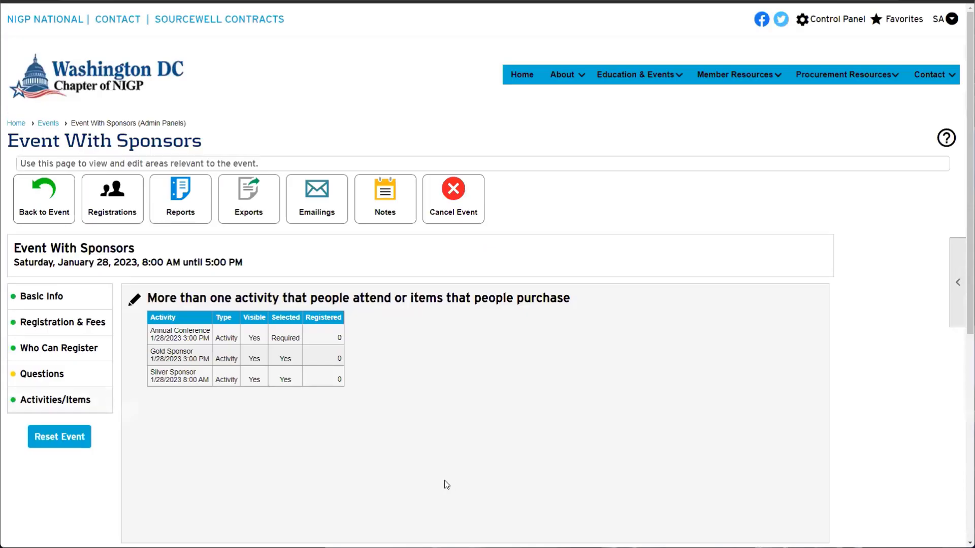
Step: Start a registration for Event With Sponsors, signing up a member from the member list as an Event Sponsor, and proceed to the activities
scroll(184, 391, down, 1)
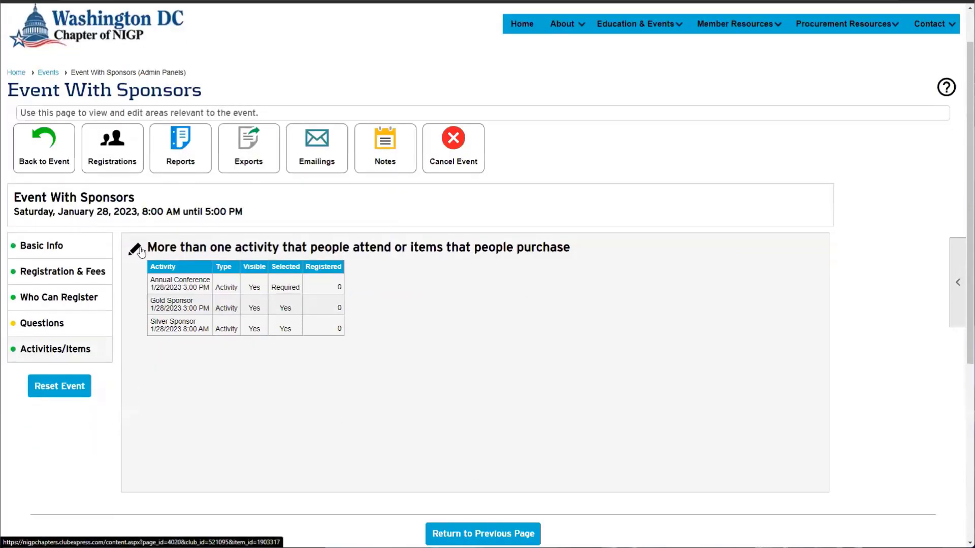
click(49, 160)
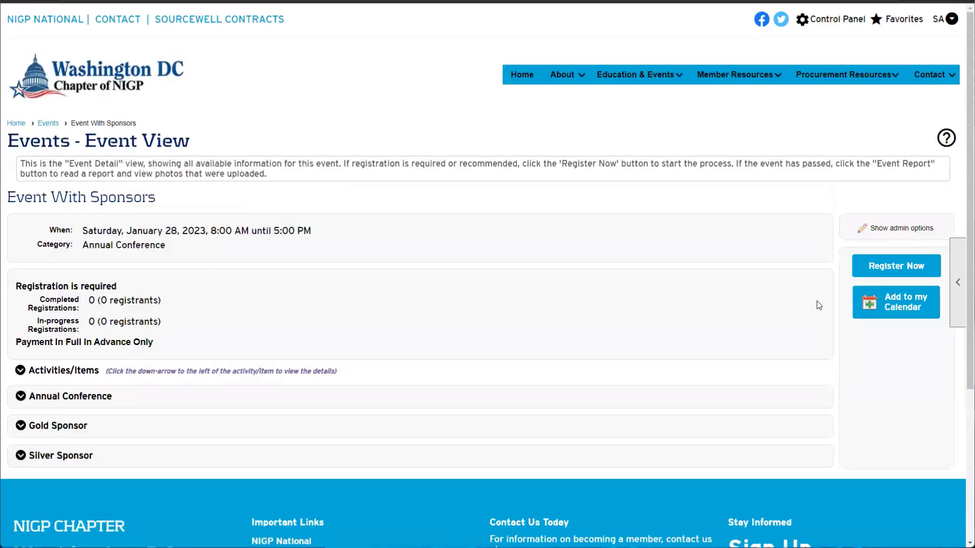
click(894, 266)
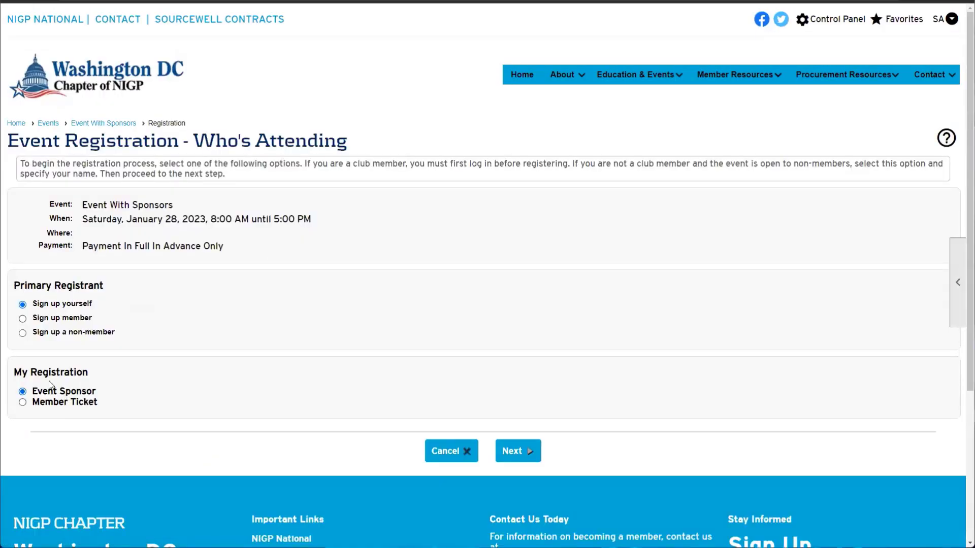
click(64, 311)
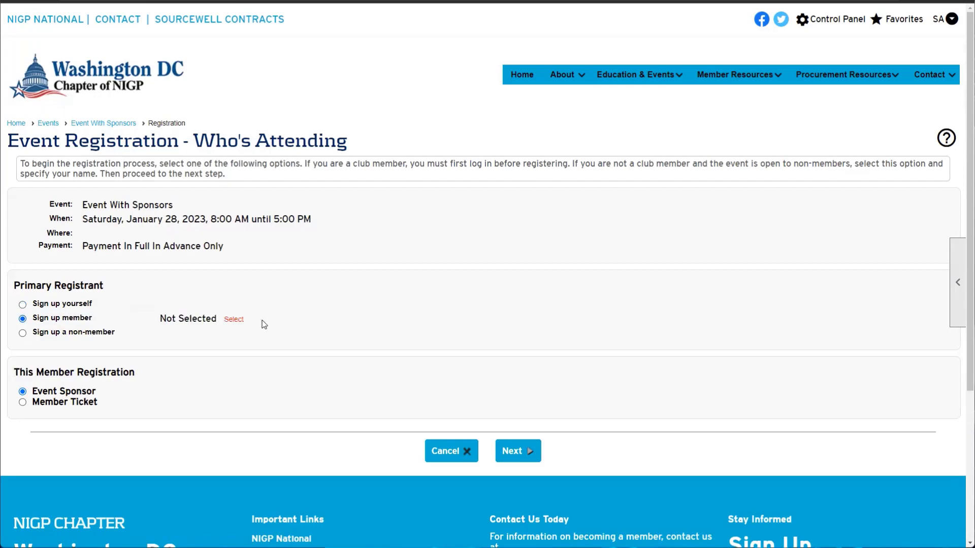
click(233, 320)
click(550, 189)
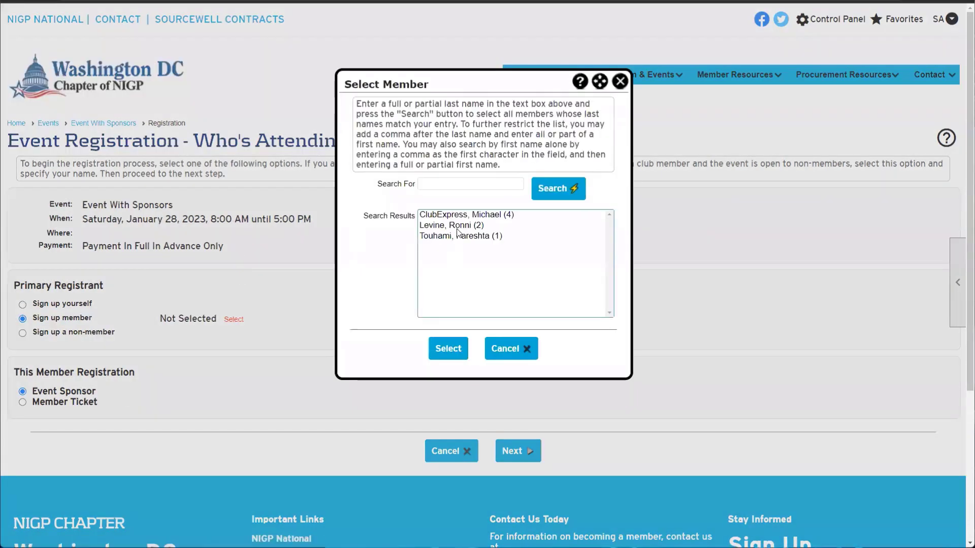
double_click(458, 225)
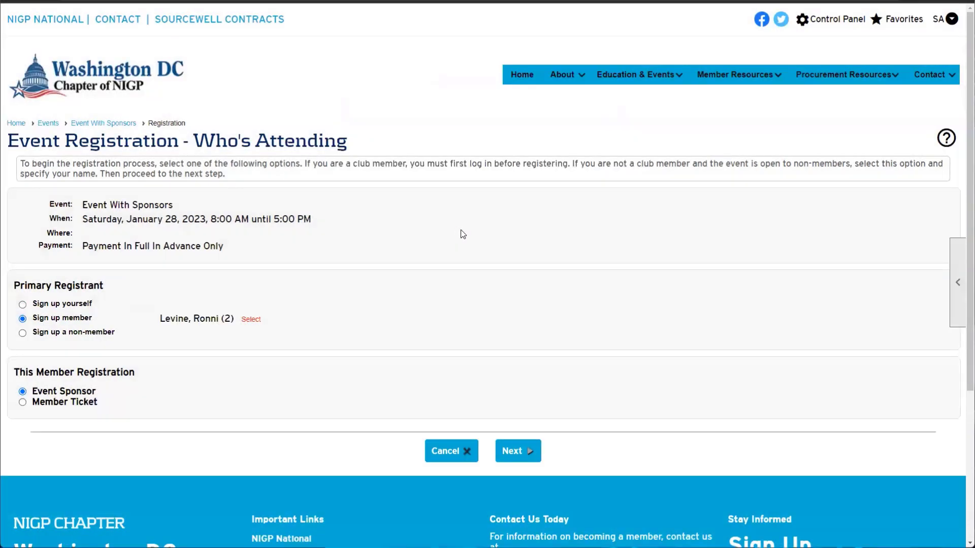
click(501, 450)
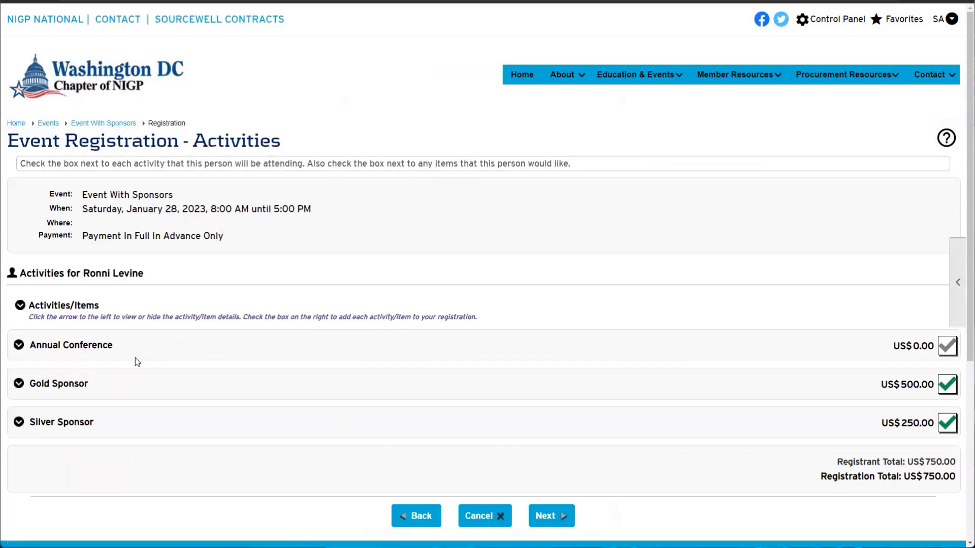
Step: Deselect both the Gold Sponsor and Silver Sponsor activities in the member's registration
click(950, 385)
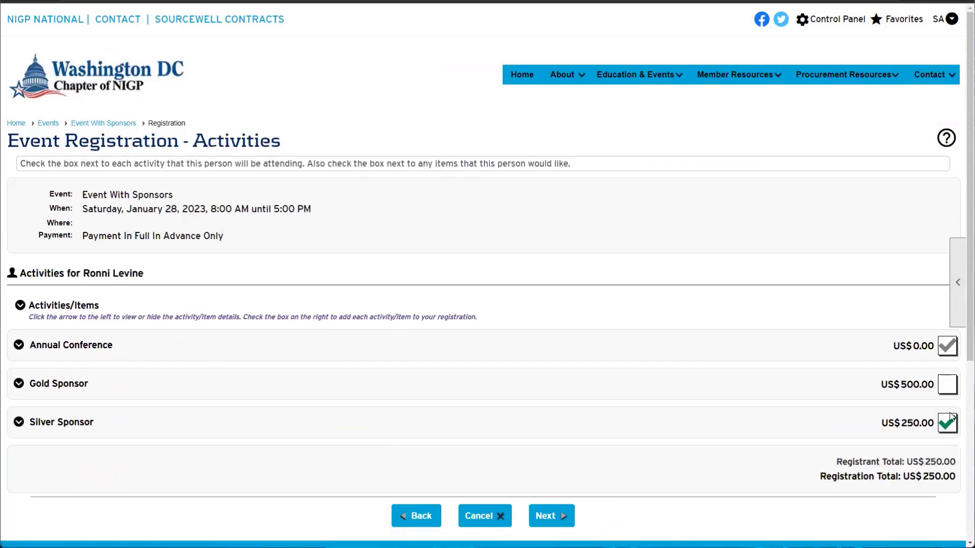
click(946, 419)
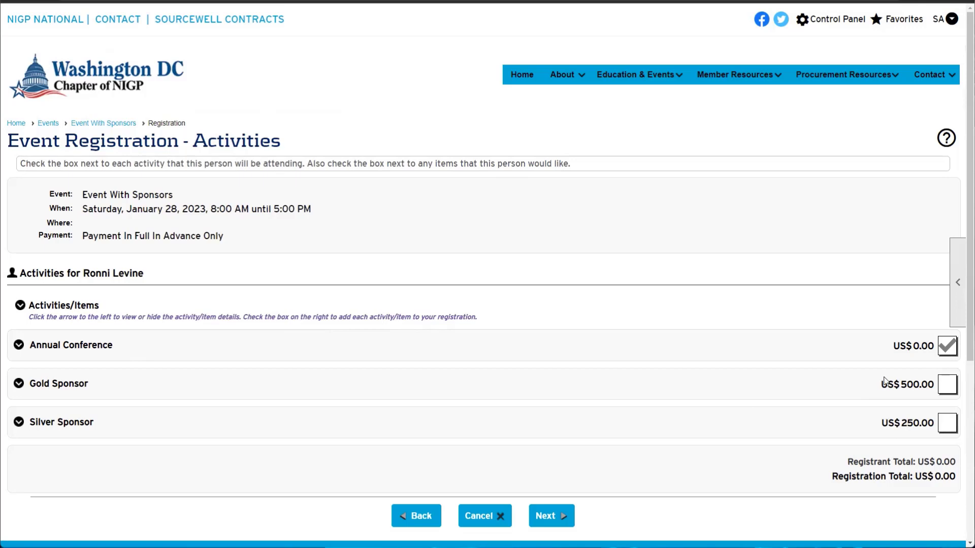
triple_click(40, 386)
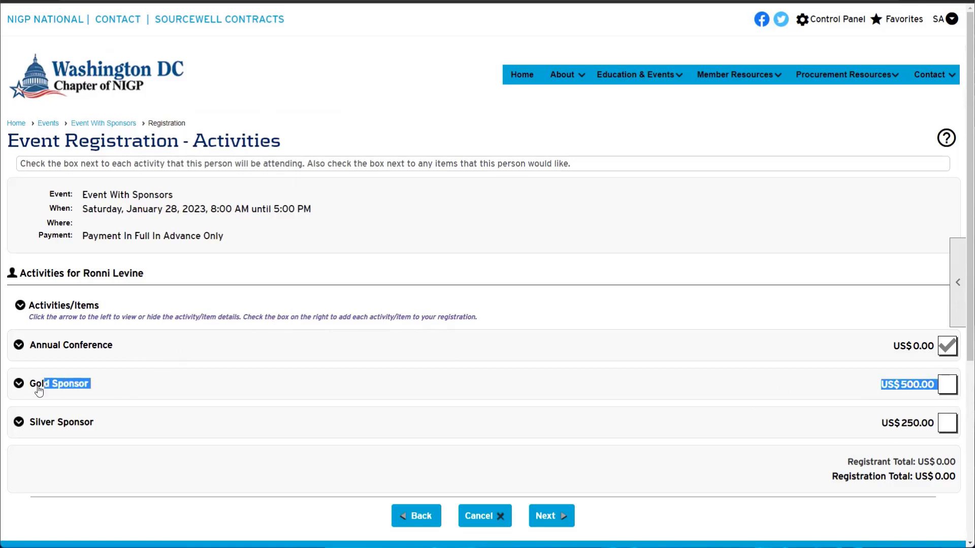
click(724, 410)
Step: Check the registration total with only Gold Sponsor selected, and again with only Silver Sponsor selected
click(947, 384)
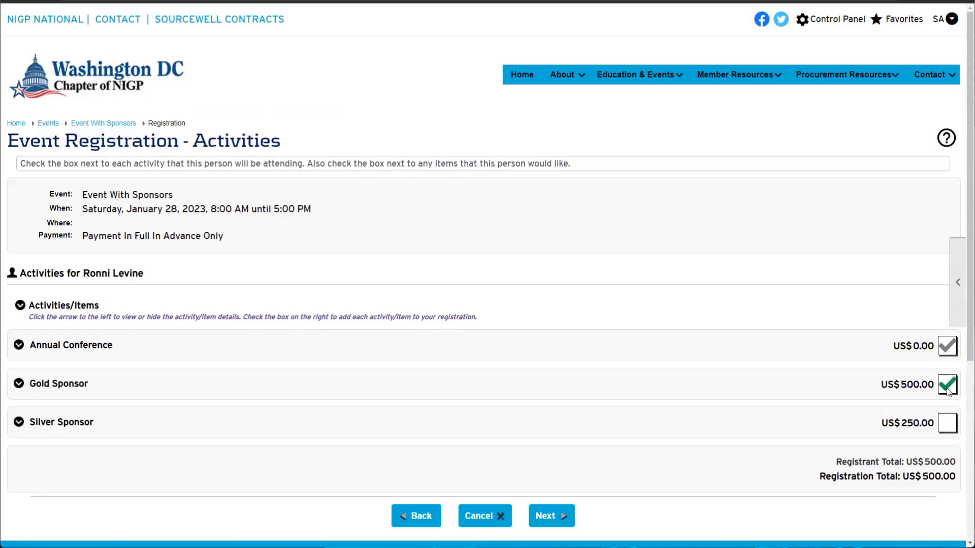
drag(906, 460, 953, 480)
click(952, 480)
click(943, 387)
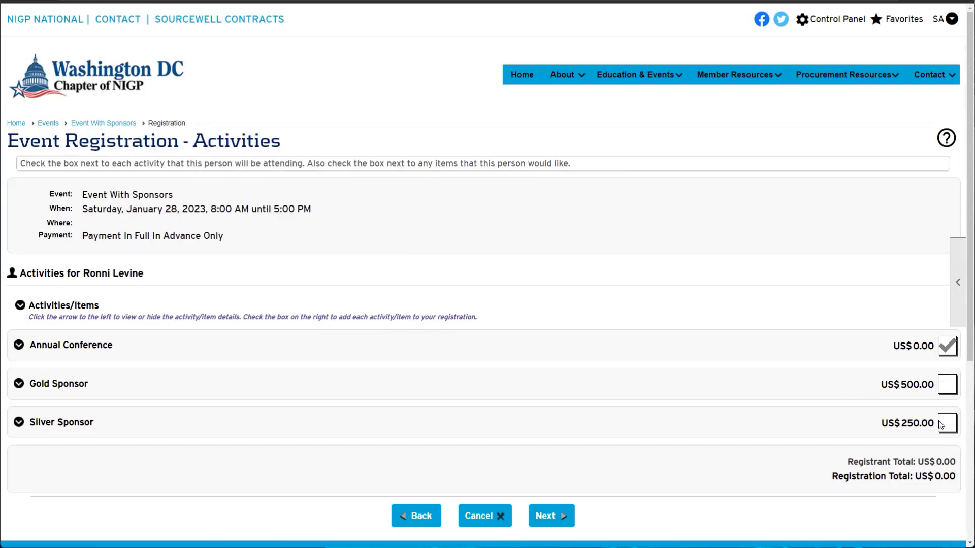
click(943, 421)
drag(902, 479, 958, 485)
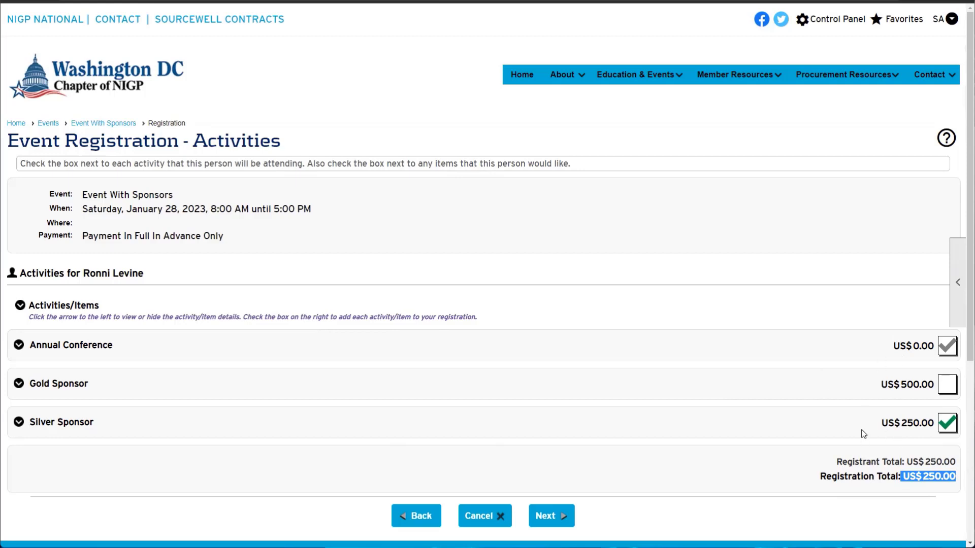
Step: Review the required Annual Conference fee and the sponsor tier options, and cancel the registration
drag(117, 345, 27, 352)
drag(901, 346, 943, 350)
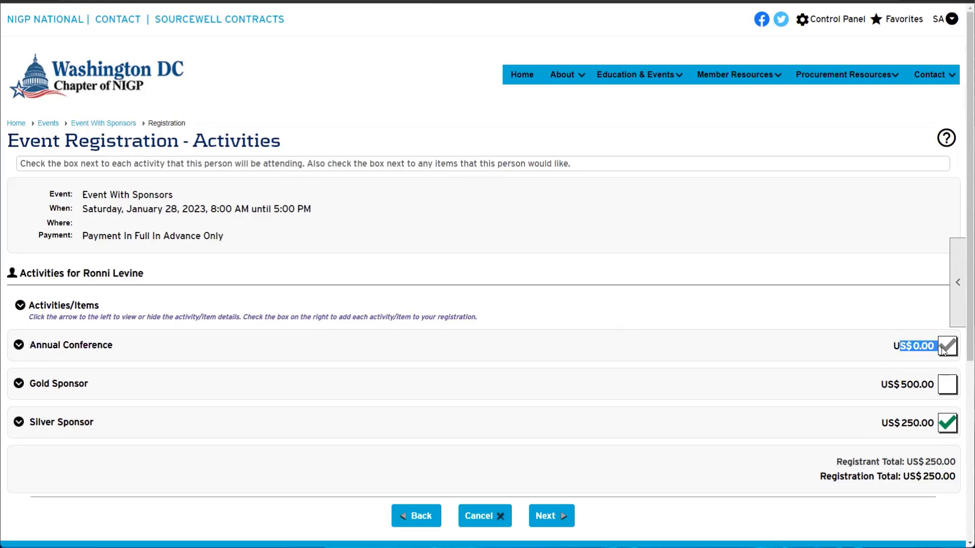
click(916, 347)
drag(93, 422, 33, 387)
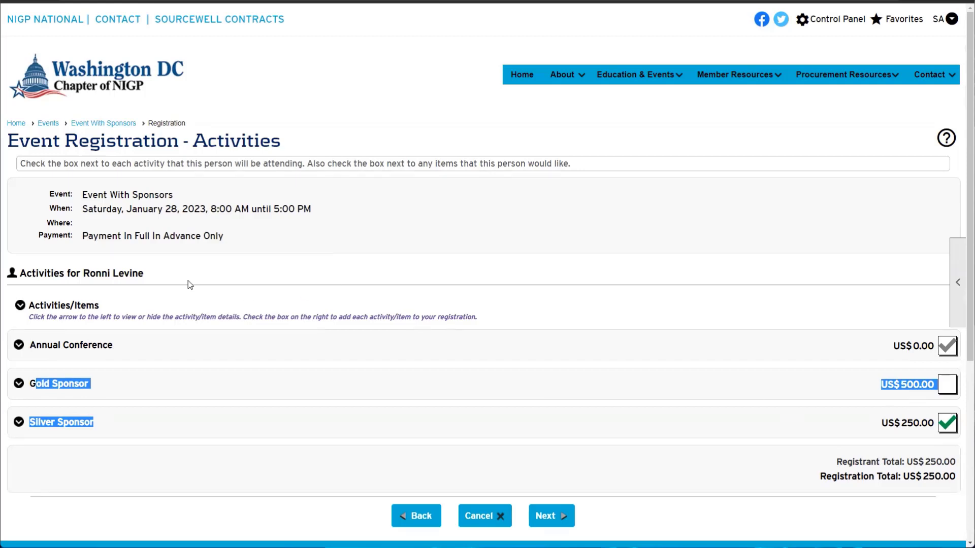
click(479, 518)
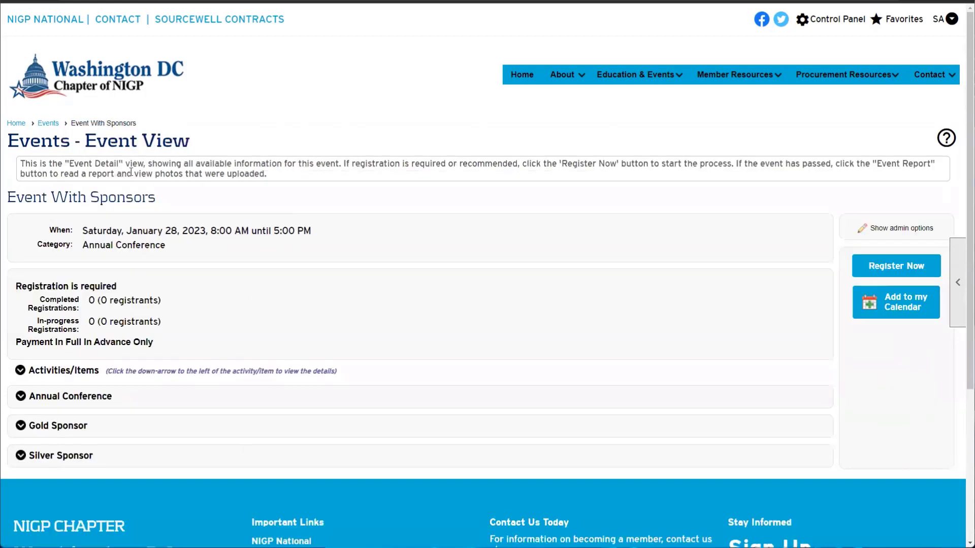
Step: Open the Events Manager from the website modules in the Control Panel and bring up its list of events
click(48, 123)
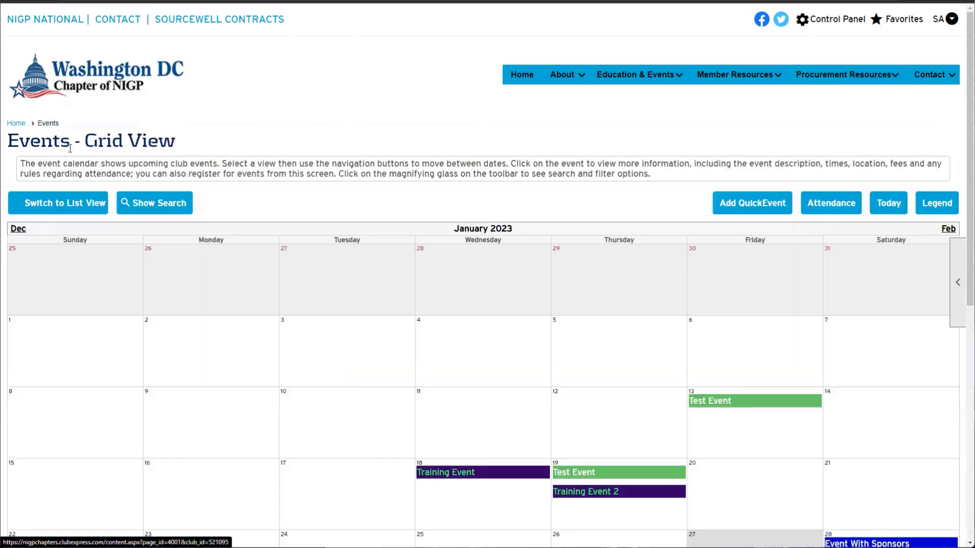
click(833, 21)
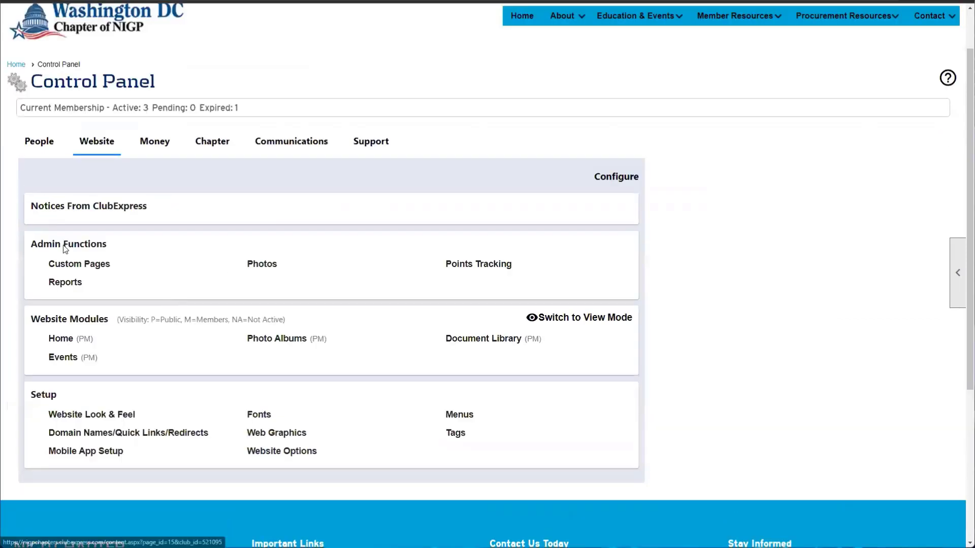
scroll(65, 249, down, 1)
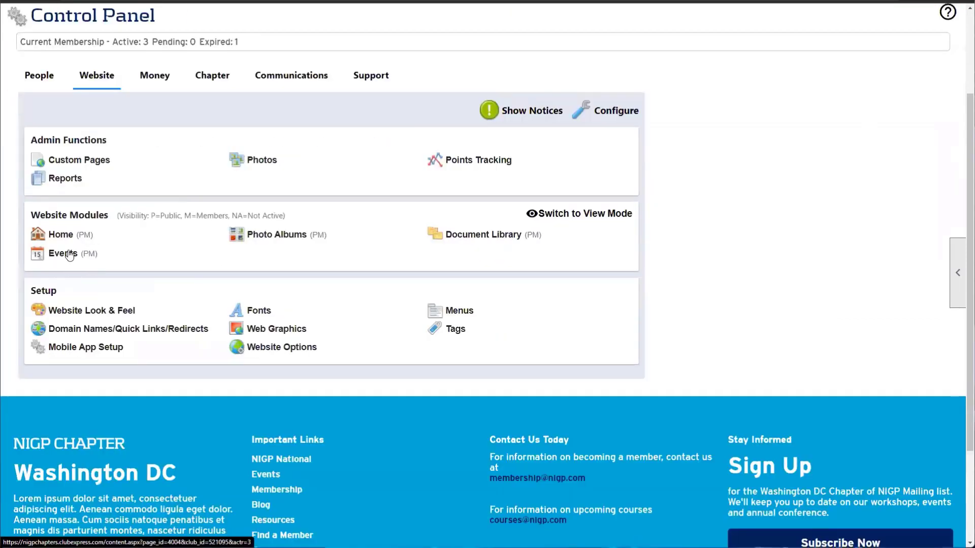
click(70, 254)
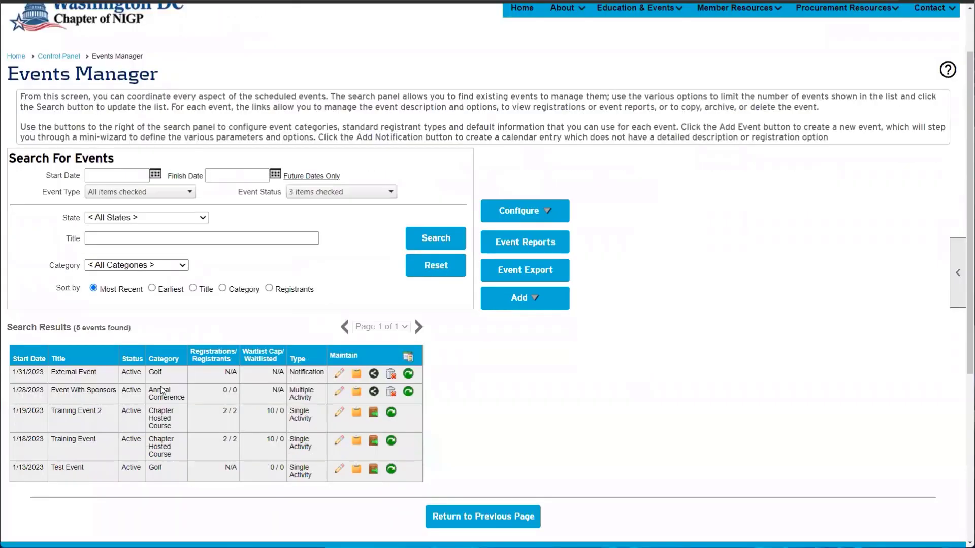
scroll(77, 369, down, 2)
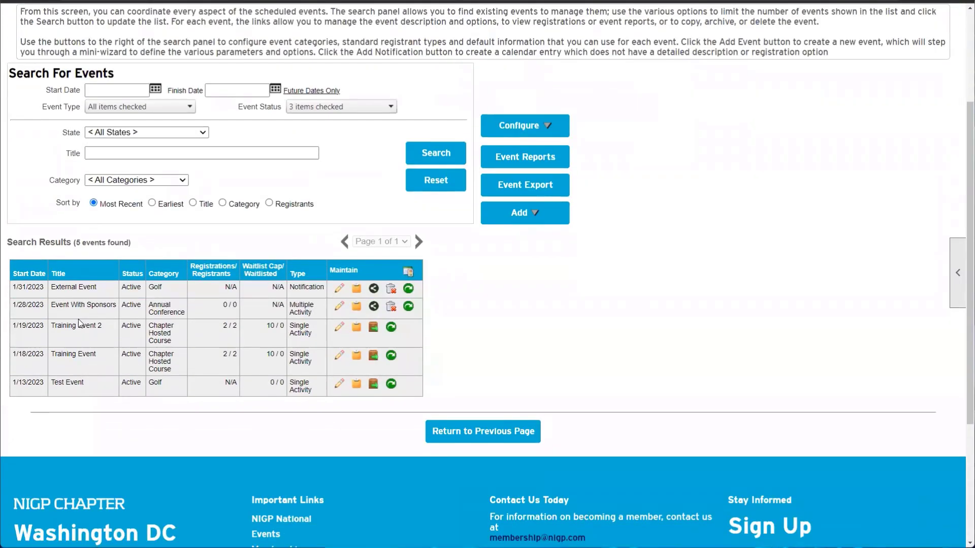
Step: Open the activities of Event With Sponsors for editing and bring up the Gold Sponsor's registration and fee settings
click(339, 306)
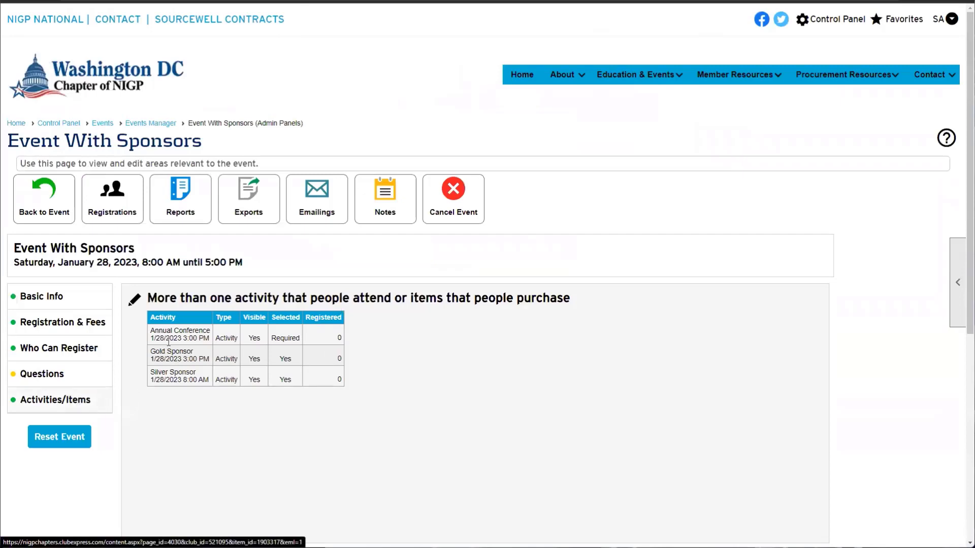
click(134, 299)
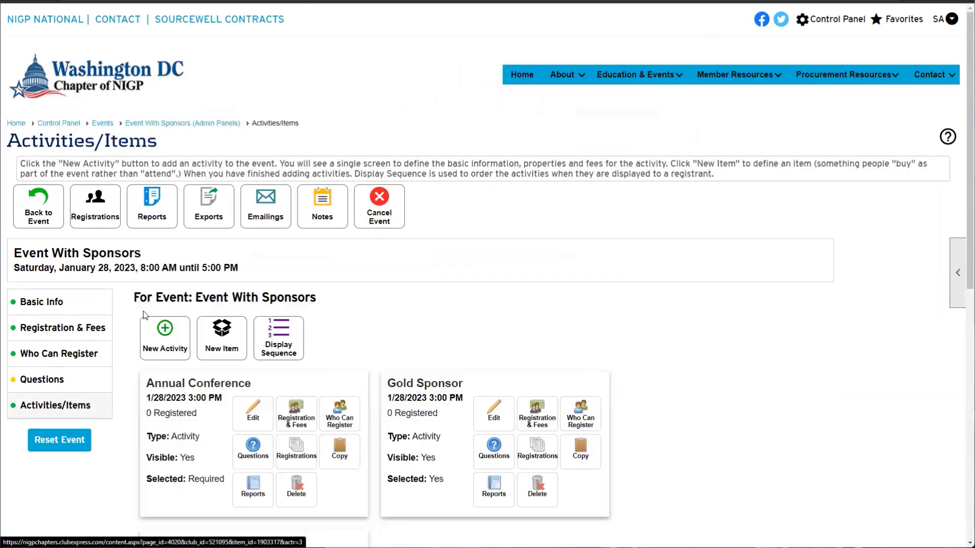
scroll(577, 246, down, 5)
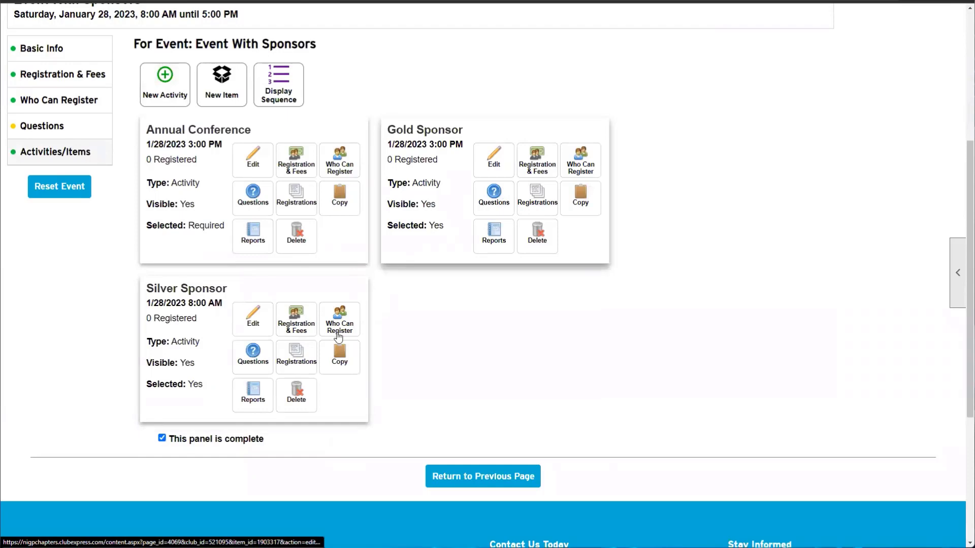
click(543, 166)
drag(61, 260, 4, 261)
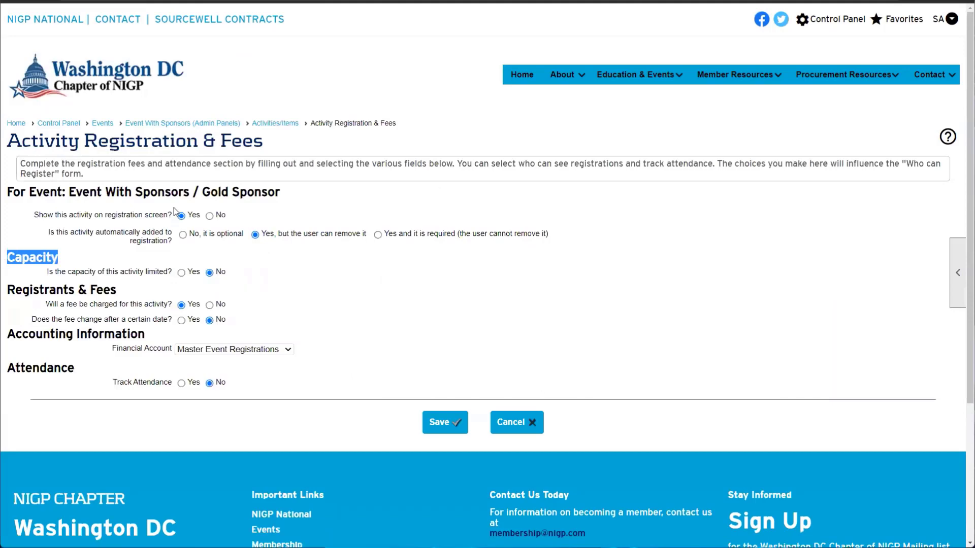
drag(205, 191, 321, 194)
click(181, 289)
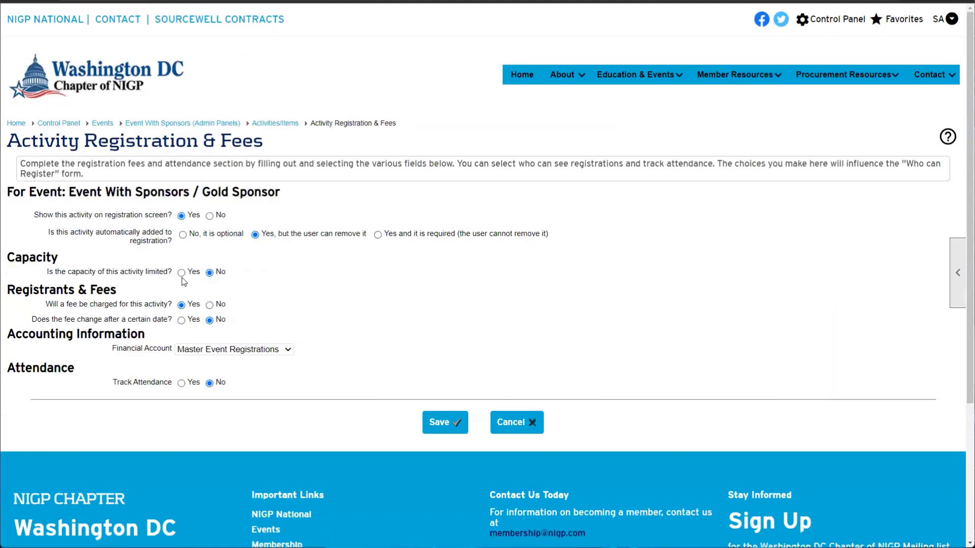
Step: Limit the Gold Sponsor activity's capacity to 2 and save the activity
click(192, 272)
click(214, 294)
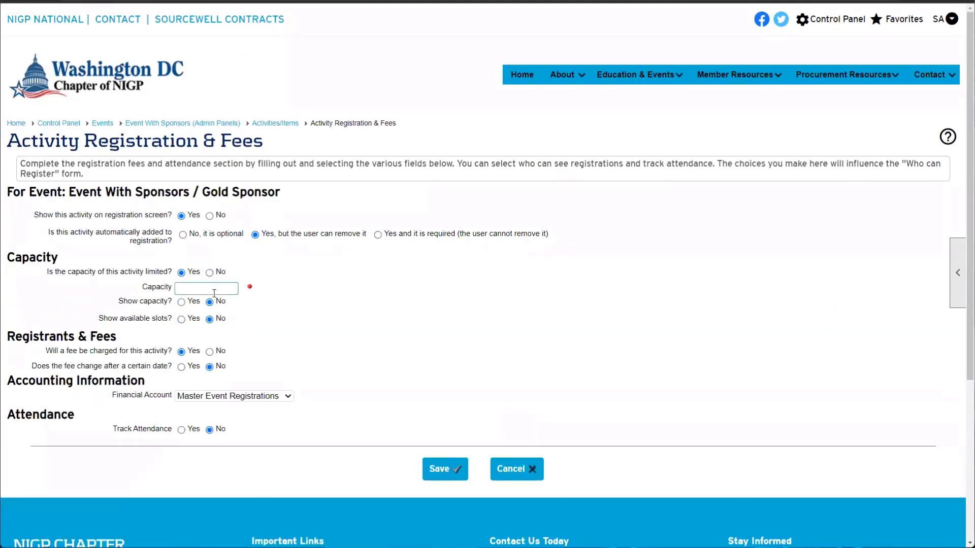
text(2)
click(442, 468)
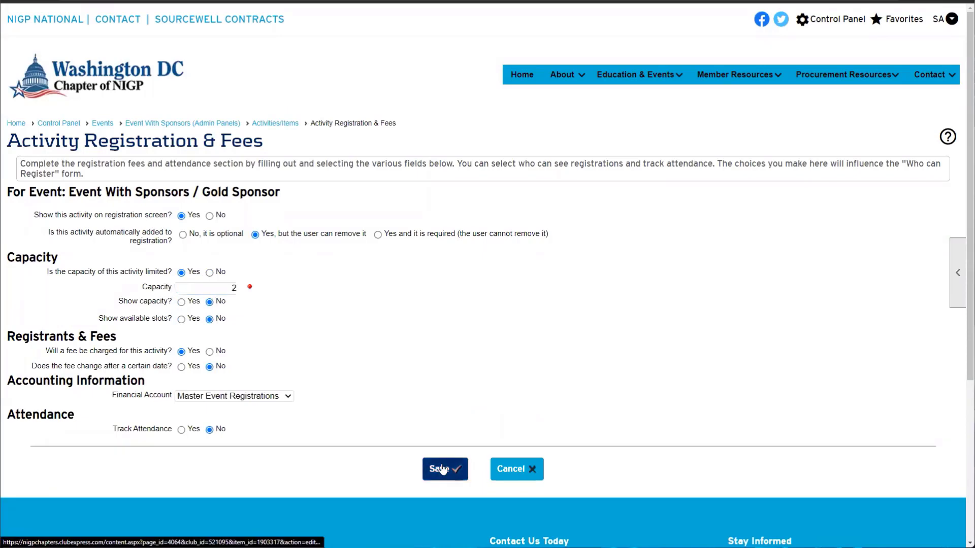
click(479, 256)
Step: Limit the Silver Sponsor activity's capacity to 5 and save the activity
scroll(274, 402, down, 3)
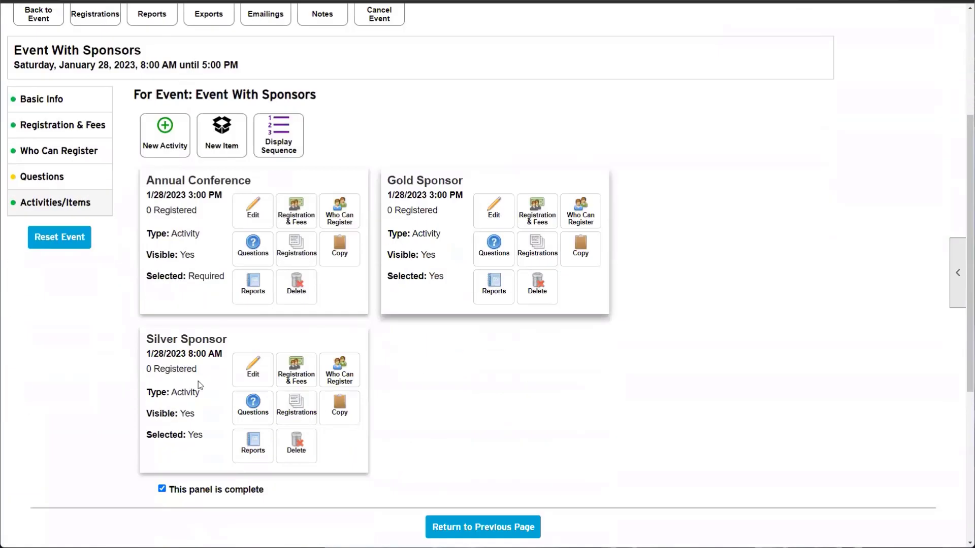
click(298, 379)
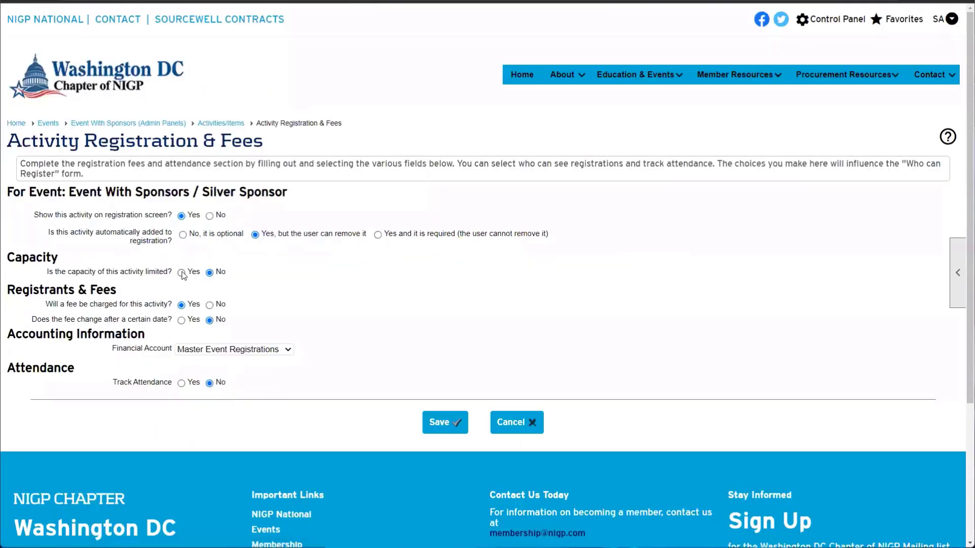
click(182, 273)
drag(81, 273, 172, 273)
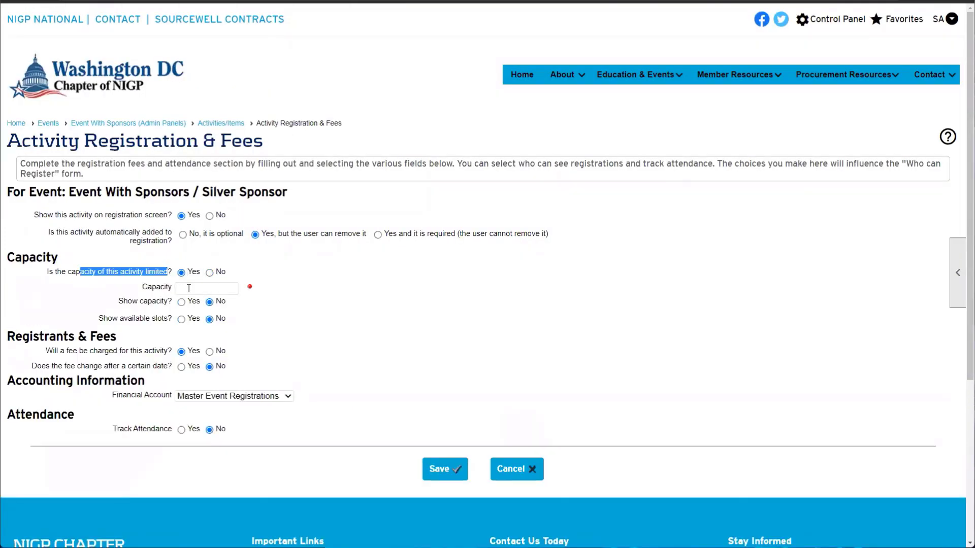
click(190, 289)
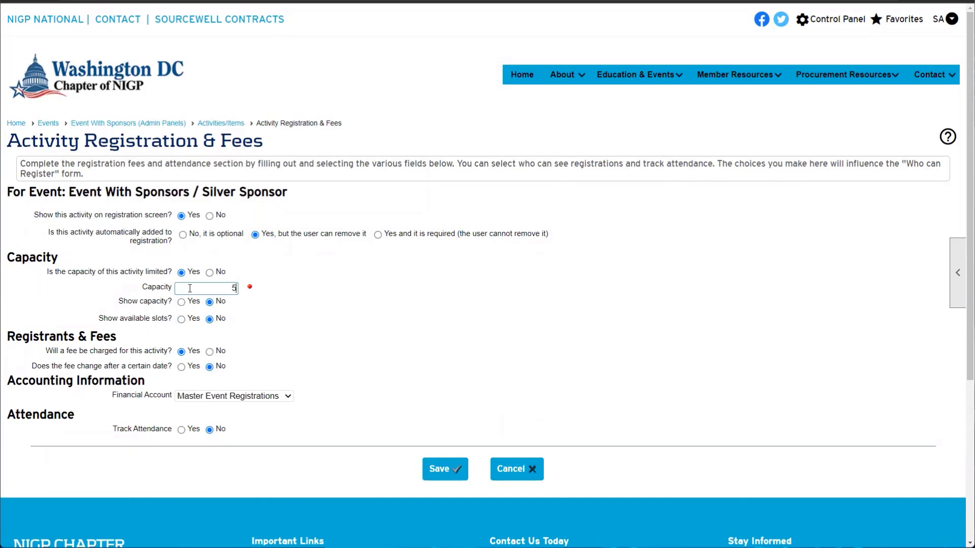
text(5)
click(439, 470)
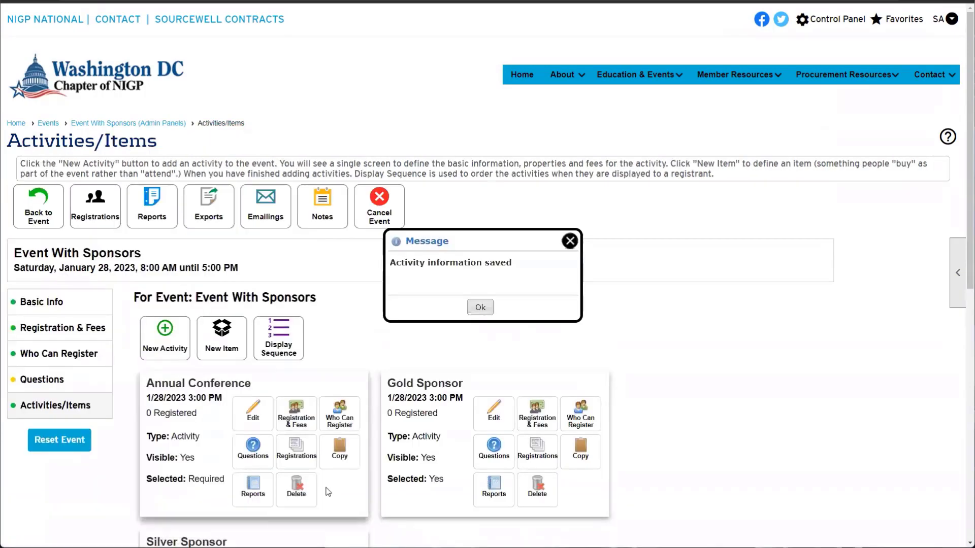
click(481, 307)
scroll(556, 379, down, 3)
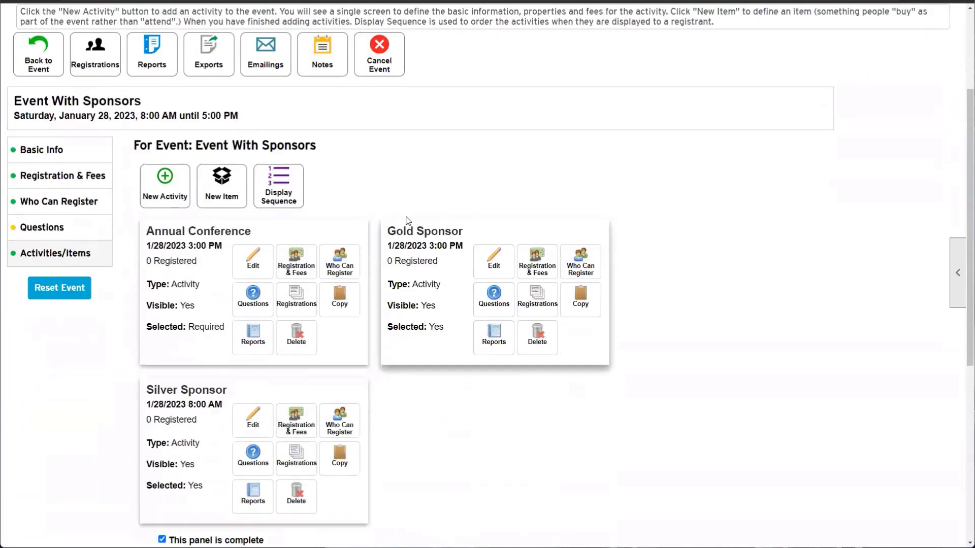
drag(396, 231, 616, 350)
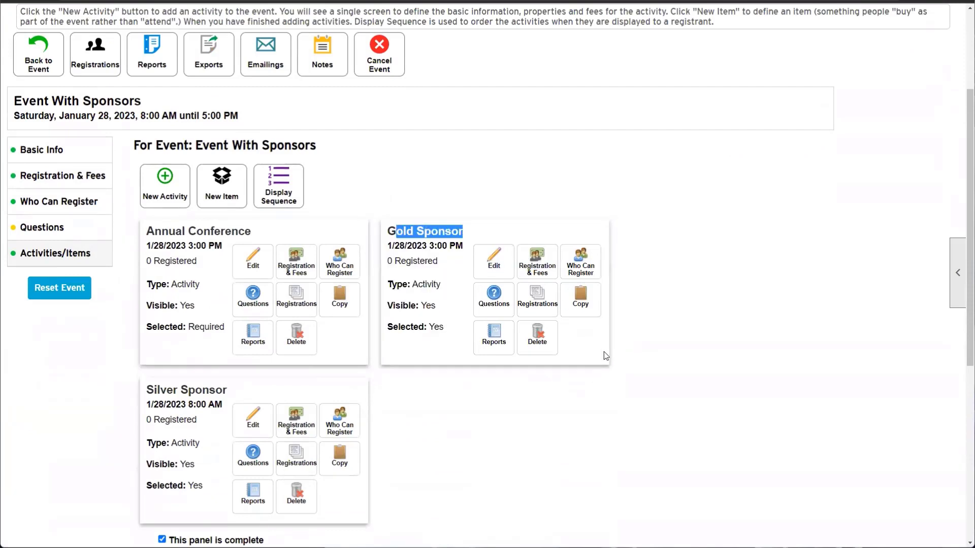
scroll(198, 386, down, 3)
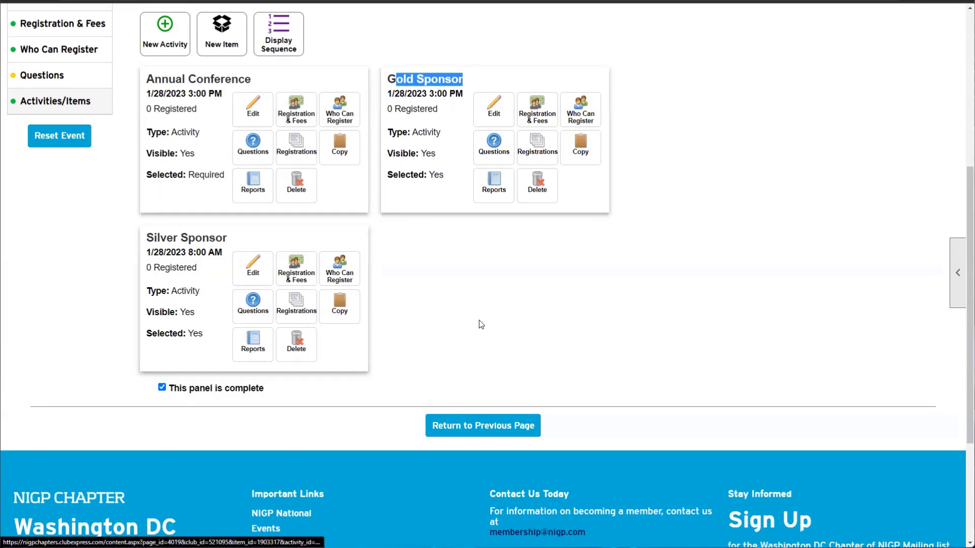
click(485, 306)
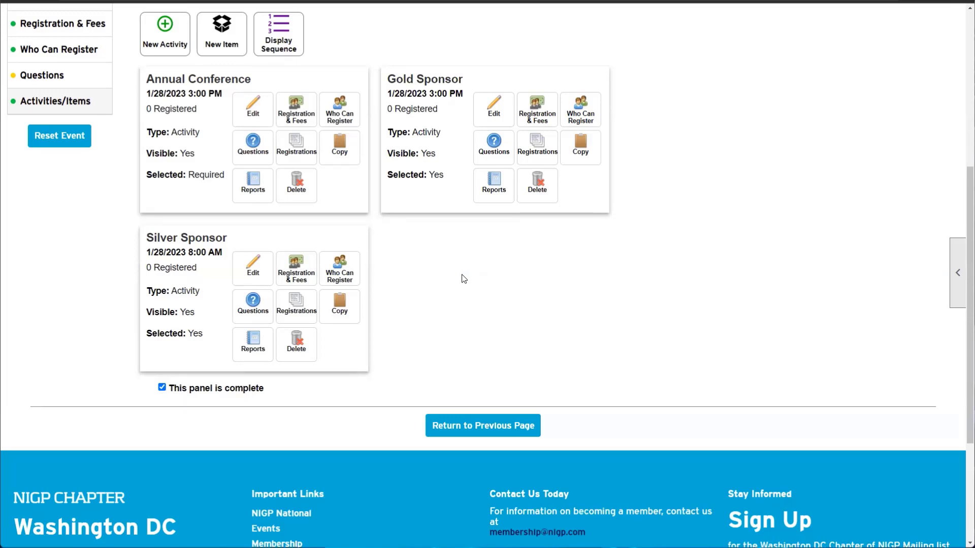
scroll(467, 297, up, 1)
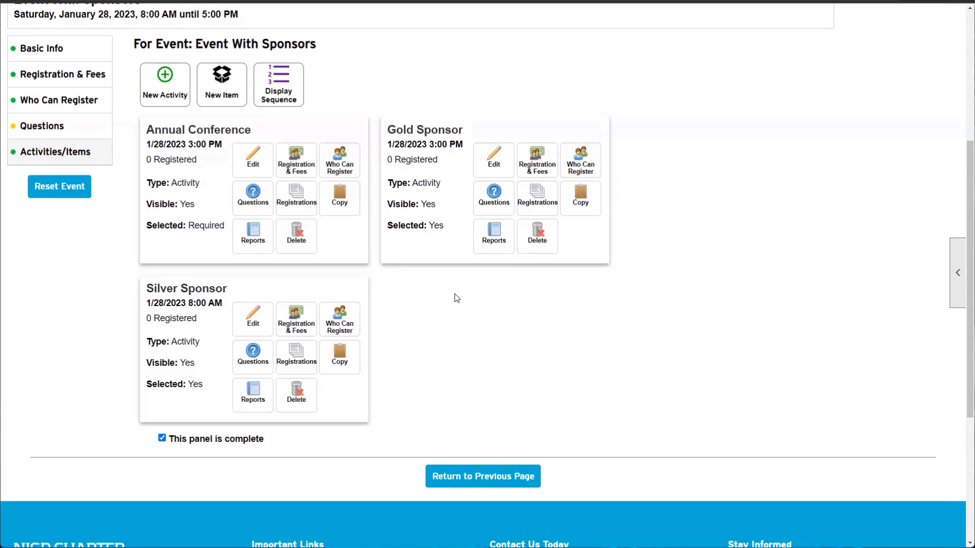
scroll(457, 298, up, 1)
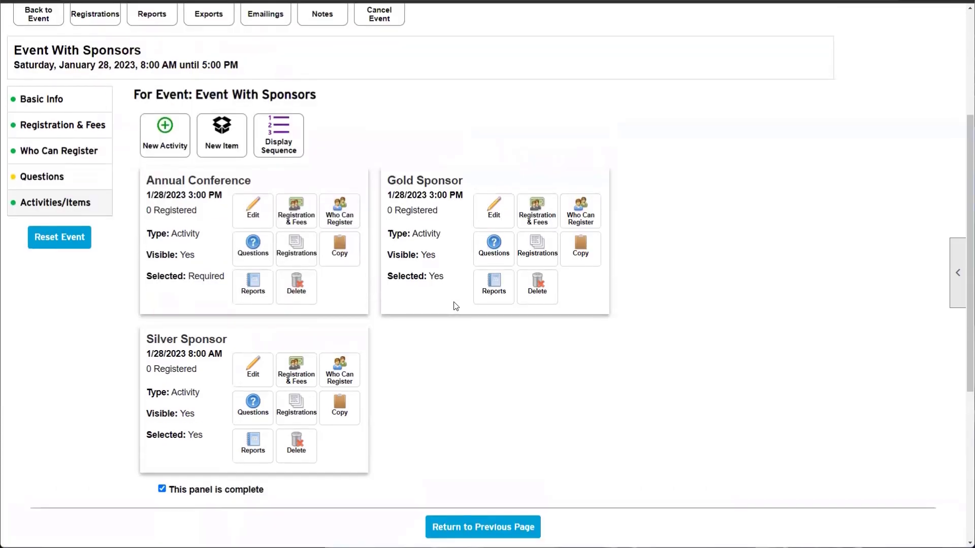
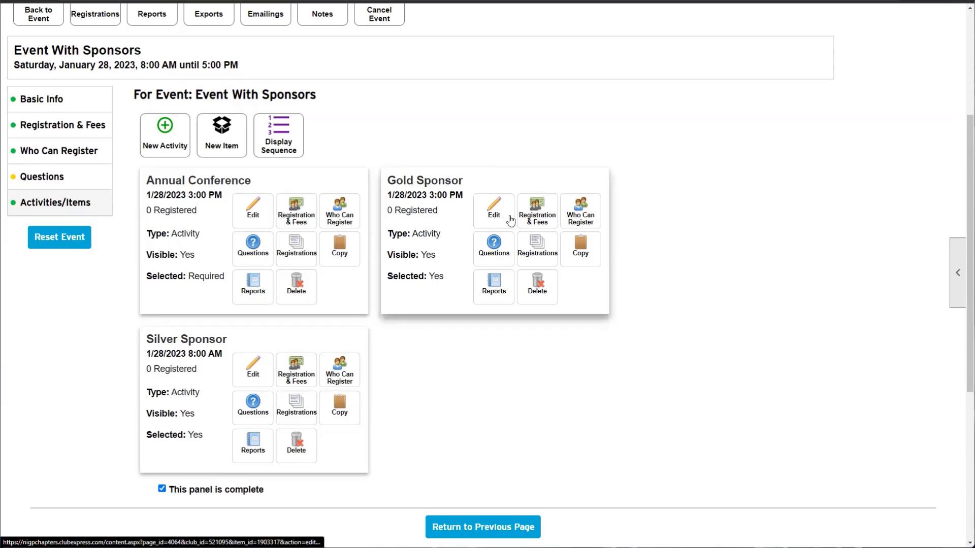
Step: Give the Gold Sponsor activity the description "Sponsors do not need to attend all activities" and save it
drag(397, 181, 465, 184)
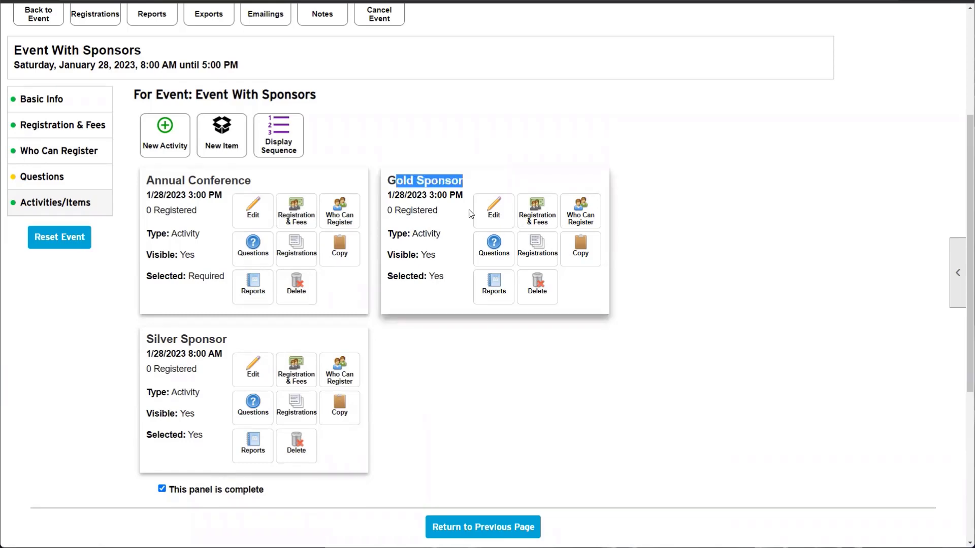
click(422, 183)
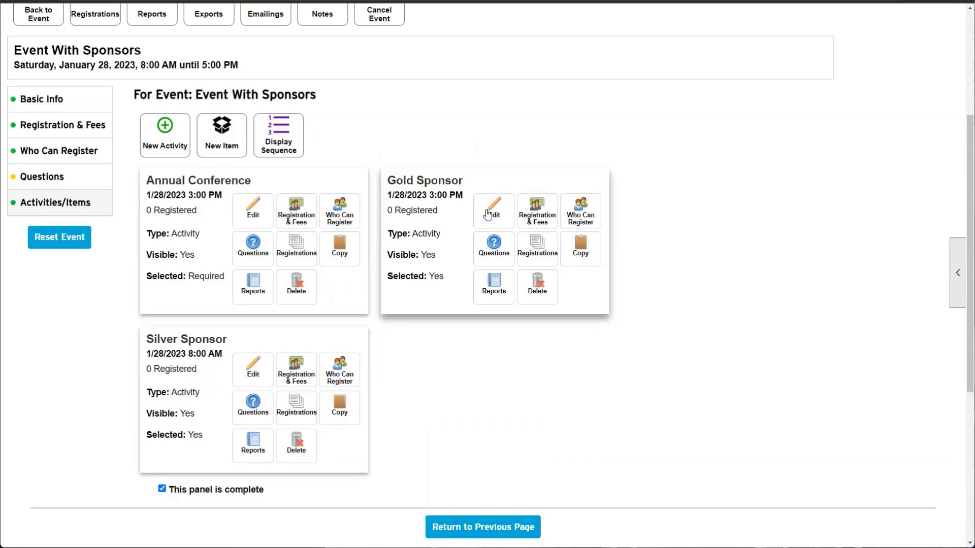
click(488, 216)
click(193, 255)
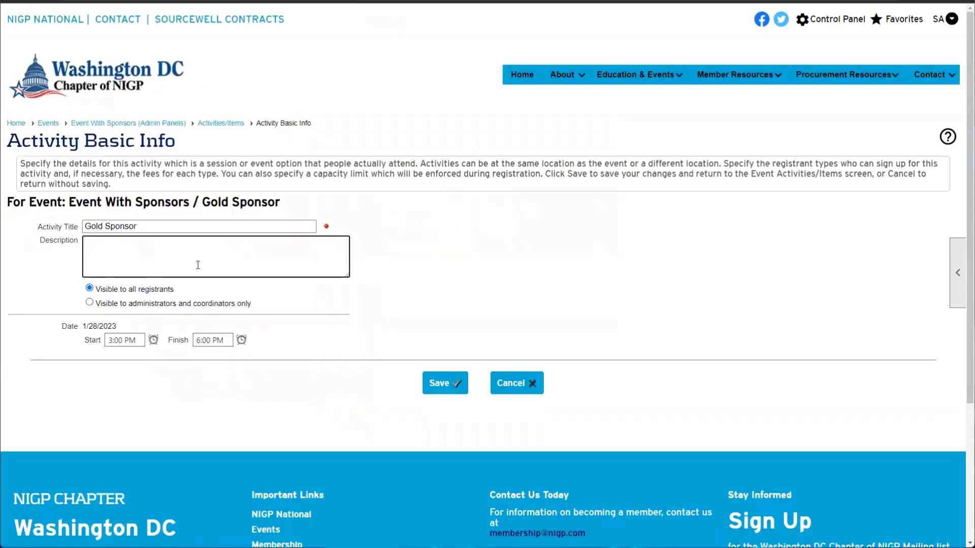
text(Sponsors do not need to)
text(atten)
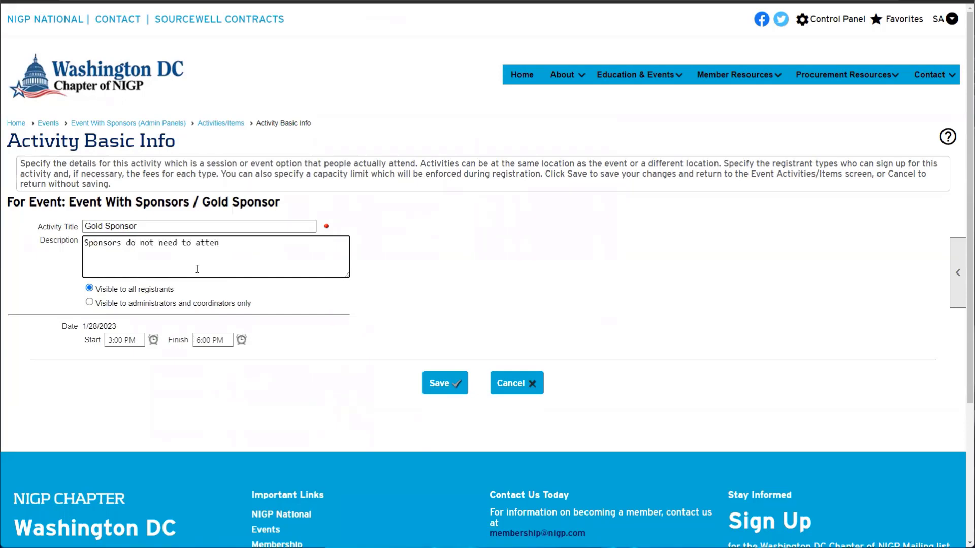
text(d all activitires)
click(446, 385)
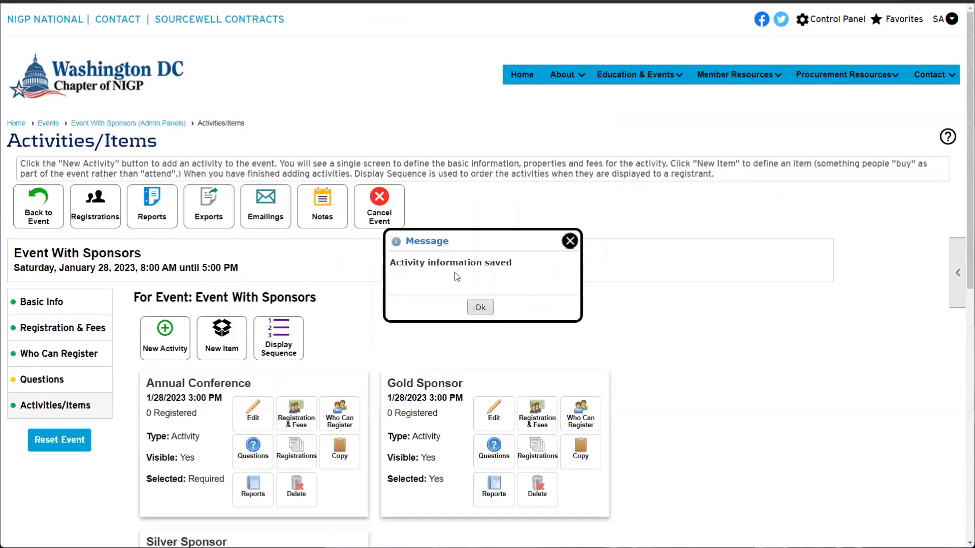
click(475, 304)
Step: Start a new registration for yourself as Event Sponsor and proceed to its activity selection
click(92, 215)
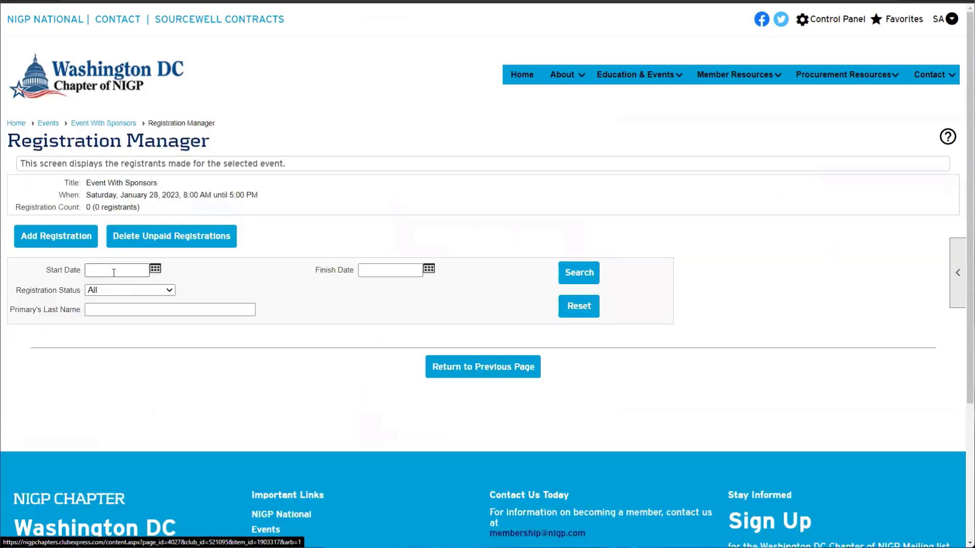
click(56, 239)
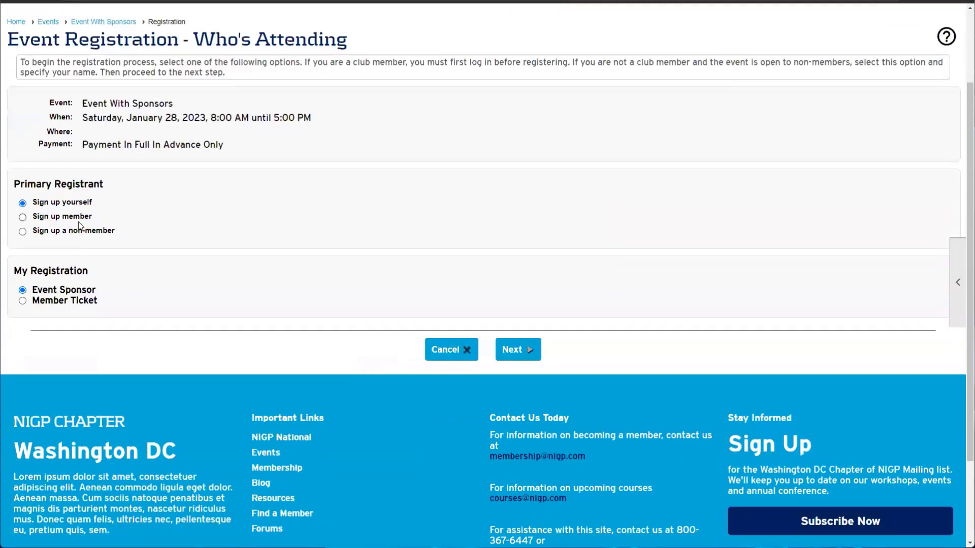
click(517, 349)
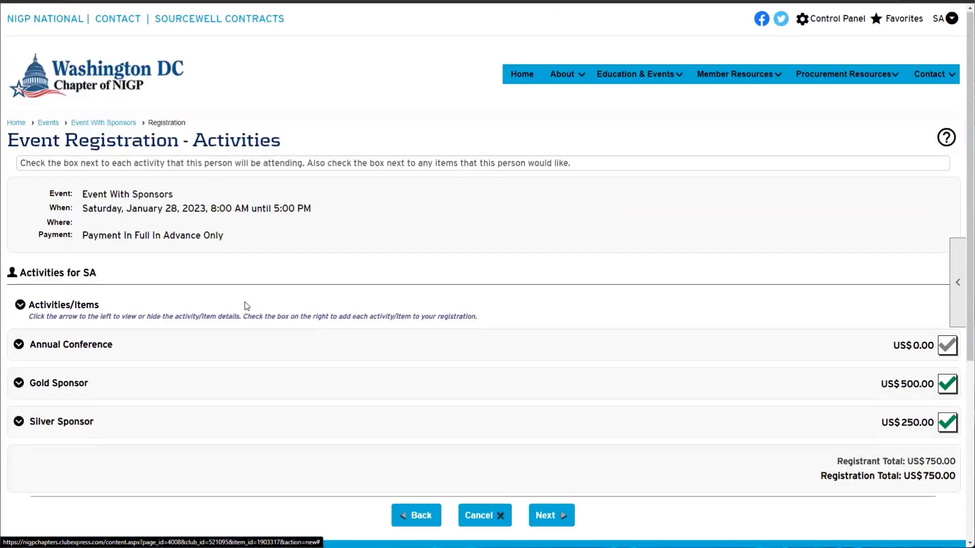
Step: Check the description in the Gold Sponsor details of the registration, and cancel the registration
click(19, 231)
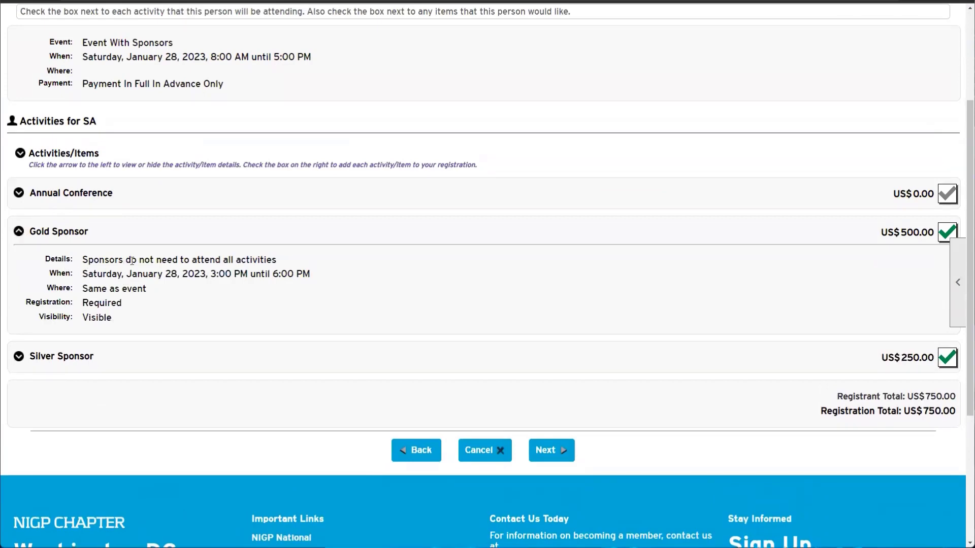
drag(88, 260, 284, 265)
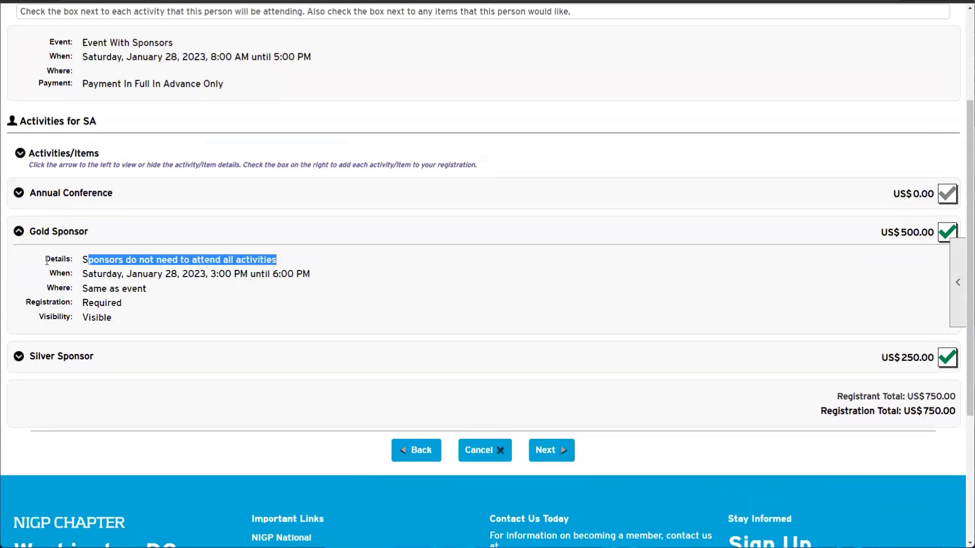
drag(47, 260, 277, 259)
click(20, 232)
click(20, 234)
click(277, 259)
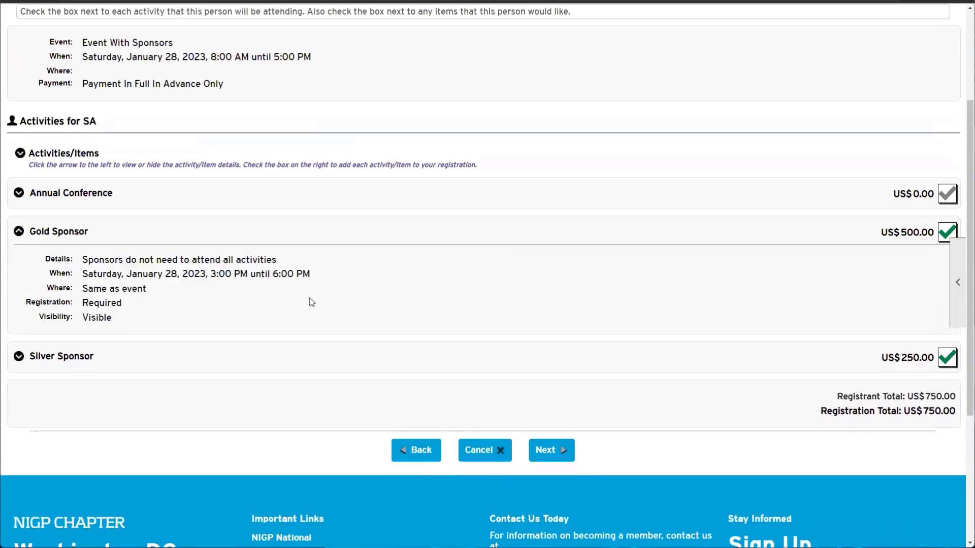
click(495, 450)
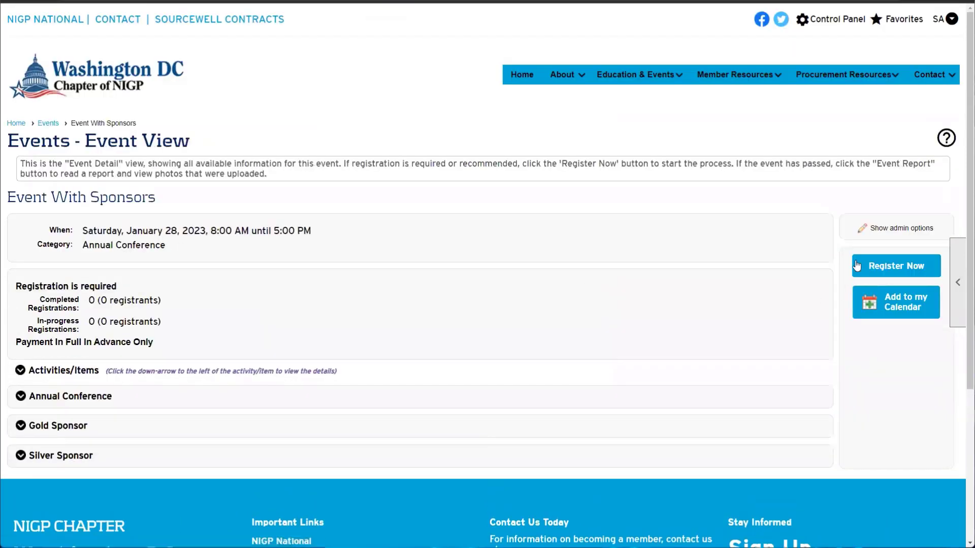
Step: Add a new activity titled "Speaker Panel" to Event With Sponsors and save it
click(875, 229)
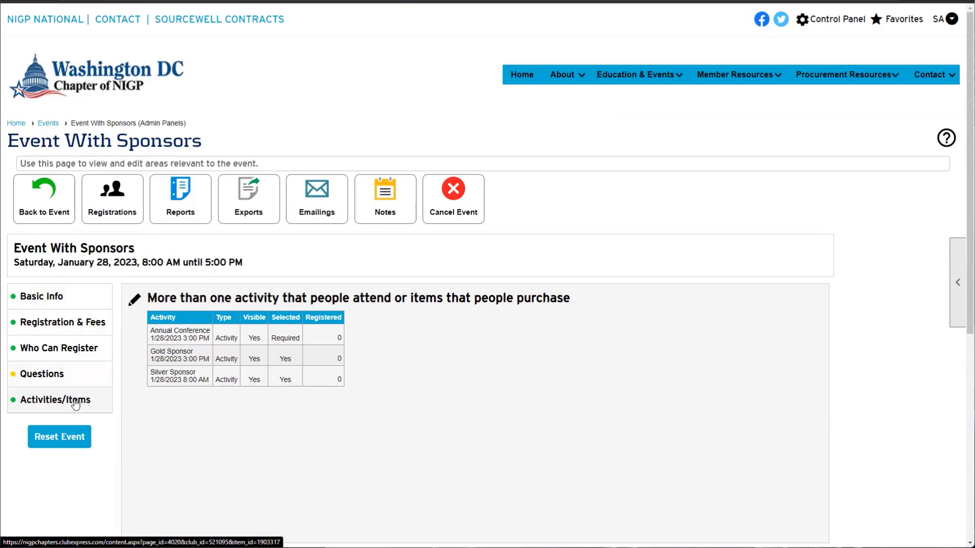
click(142, 304)
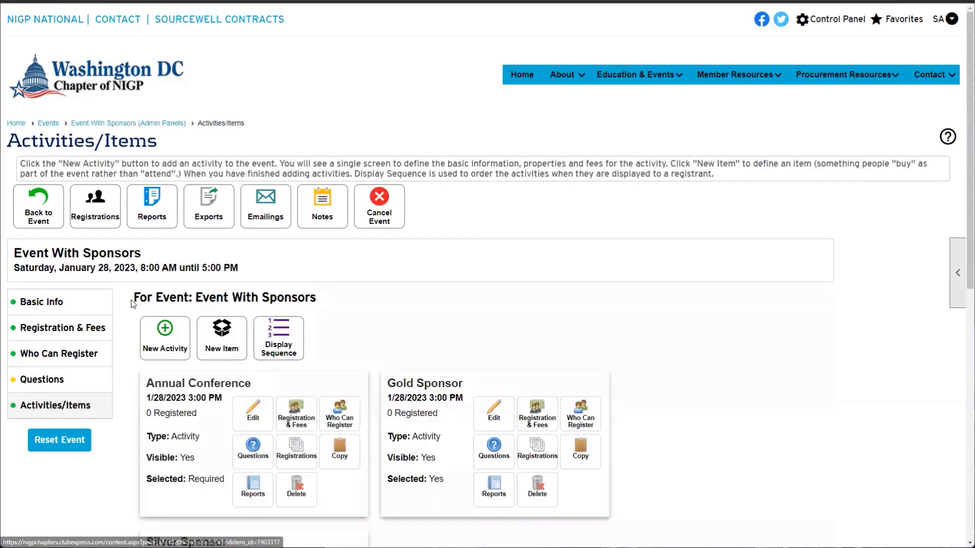
scroll(390, 434, down, 3)
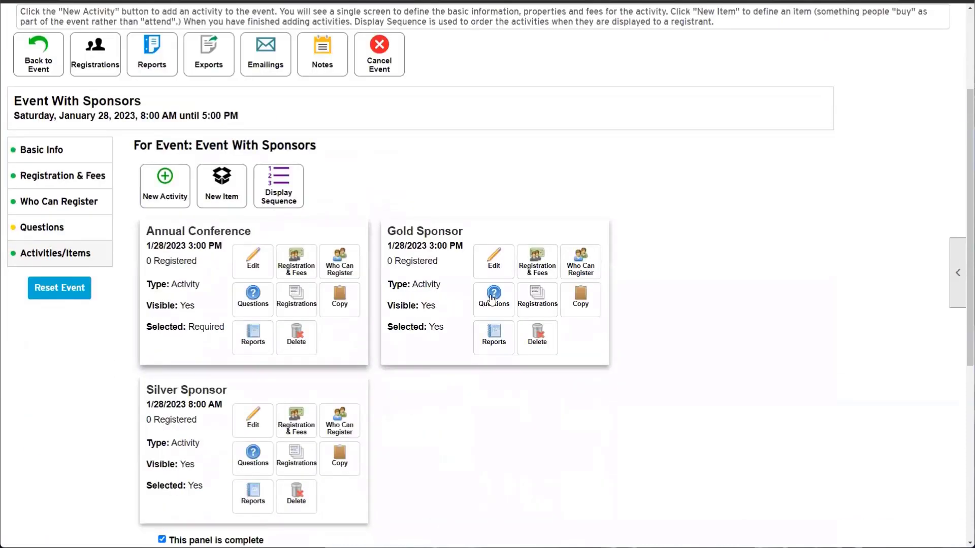
click(164, 185)
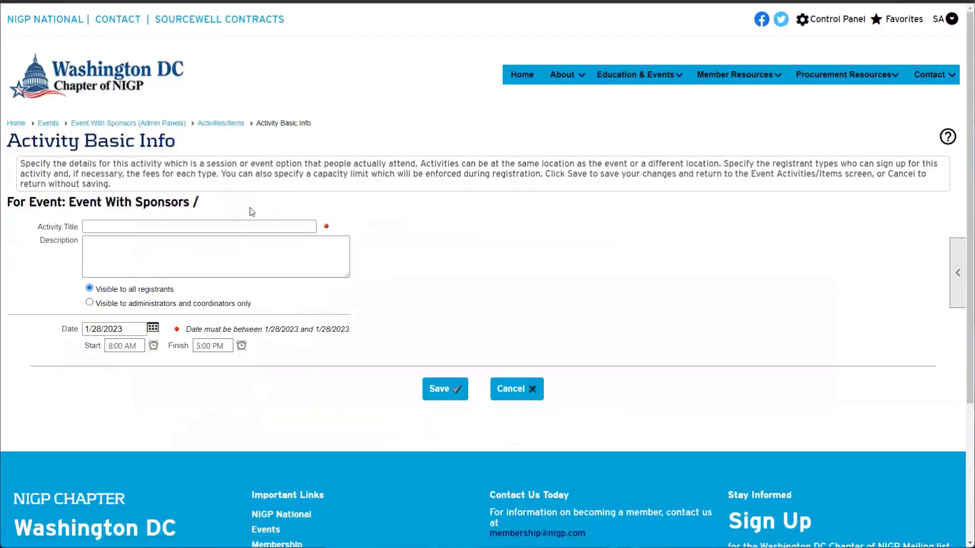
click(235, 226)
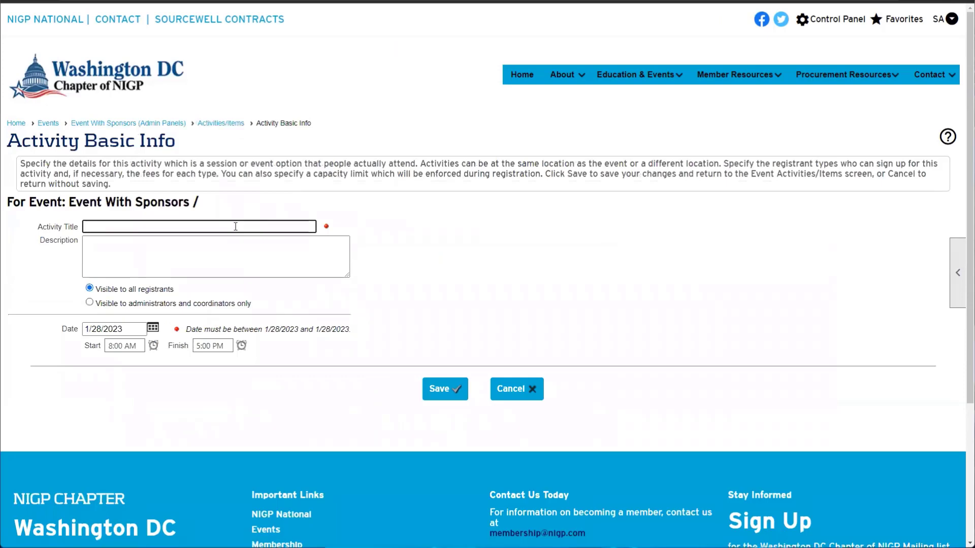
text(SpeakerPan)
key(BackSpace)
key(BackSpace)
key(BackSpace)
text(Panel)
click(444, 389)
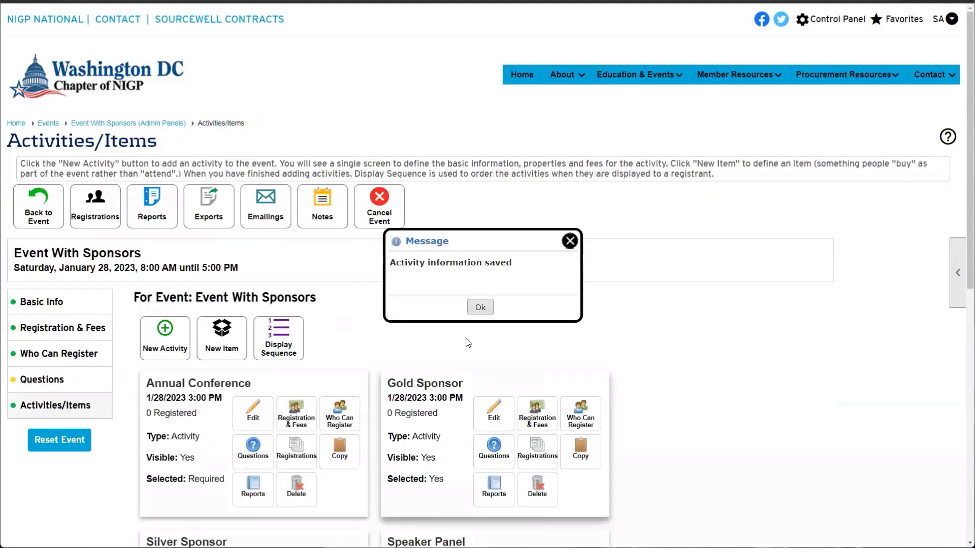
click(480, 308)
Step: Set automatic adding of the Speaker Panel activity to "No, it is optional" in its registration and fee settings and save them
scroll(435, 365, down, 4)
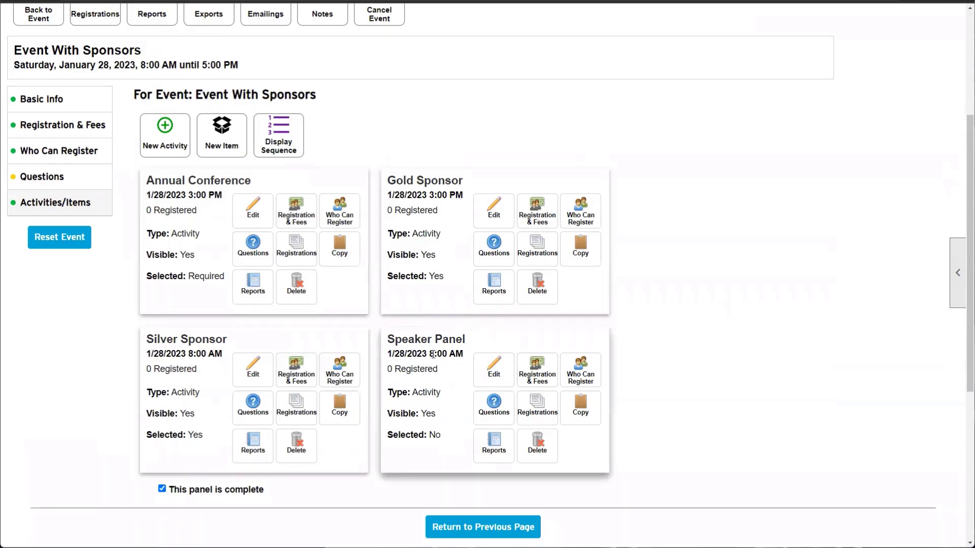
click(534, 374)
click(194, 236)
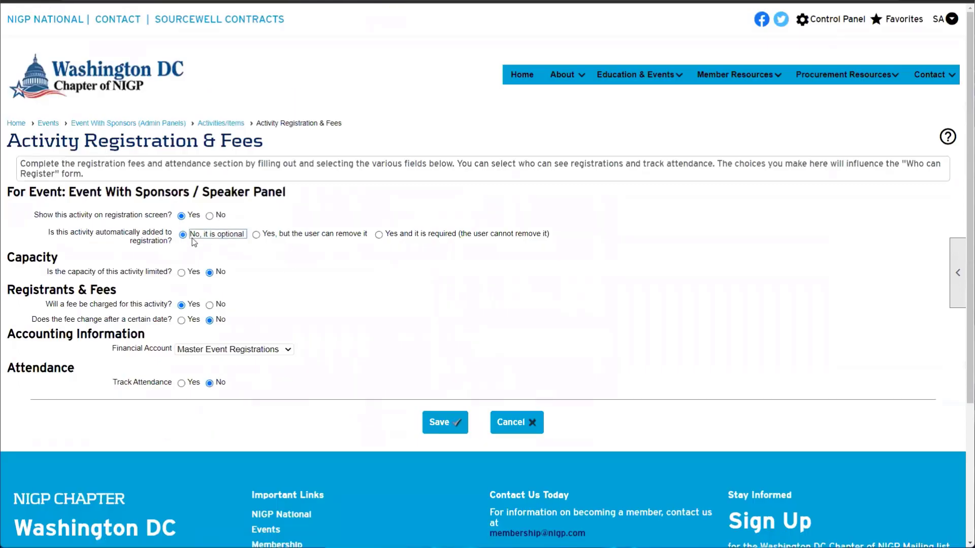
click(250, 238)
drag(190, 235, 373, 242)
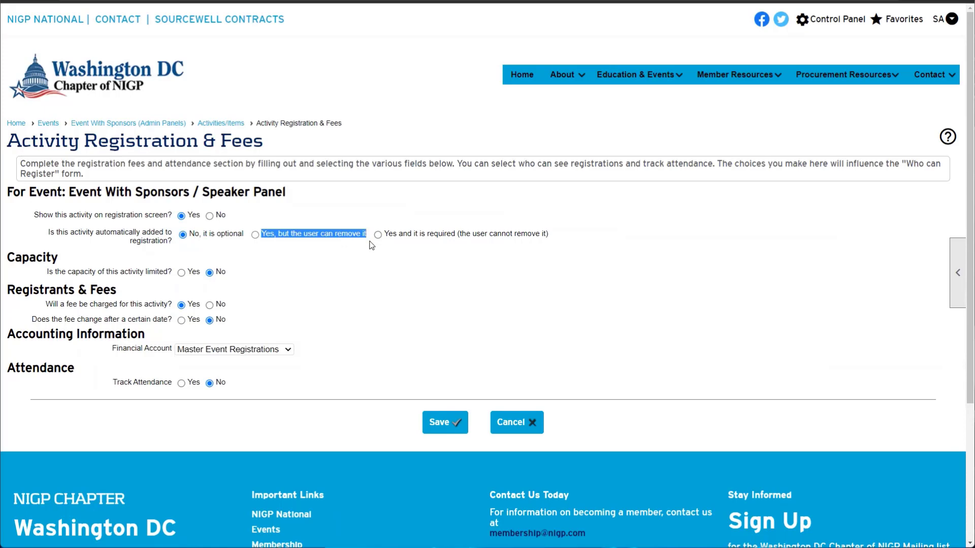
drag(385, 234, 549, 237)
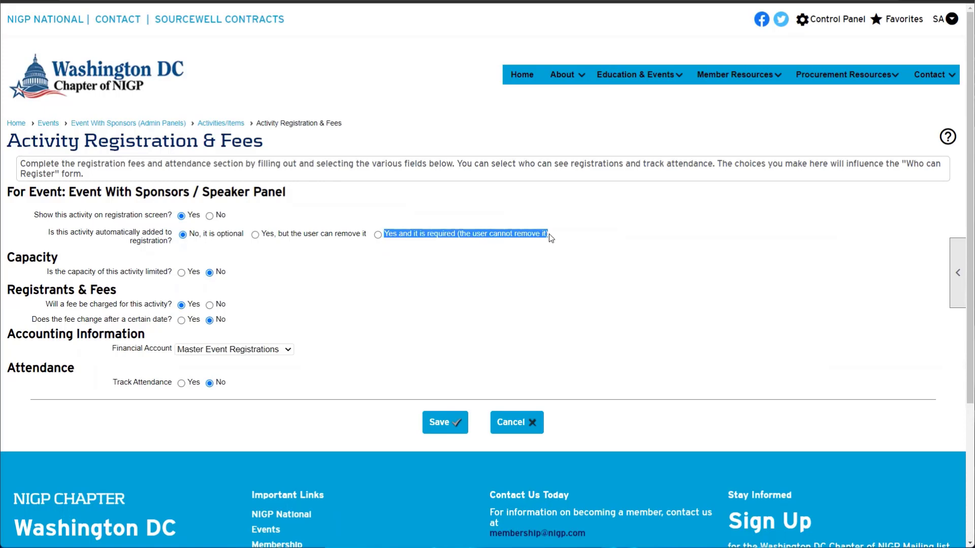
click(557, 238)
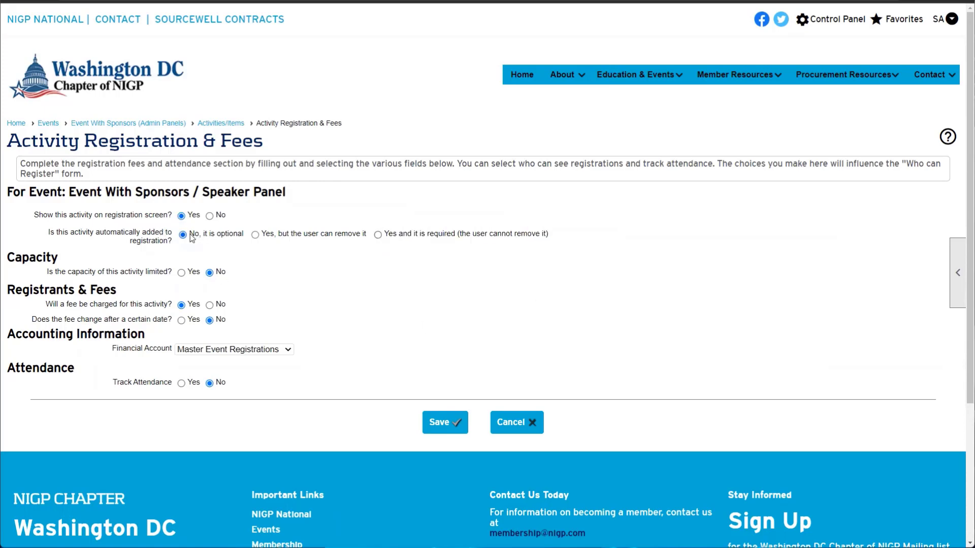
drag(192, 238, 247, 241)
click(441, 425)
click(477, 306)
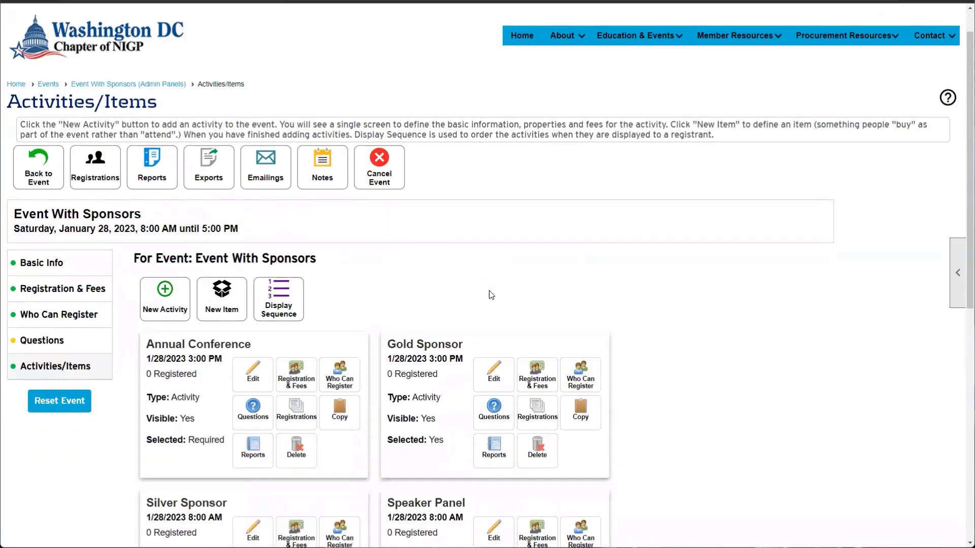
Step: Allow Member Ticket registrants to register for the Speaker Panel activity with the fee left blank and visibility for everyone
scroll(490, 295, down, 4)
click(579, 324)
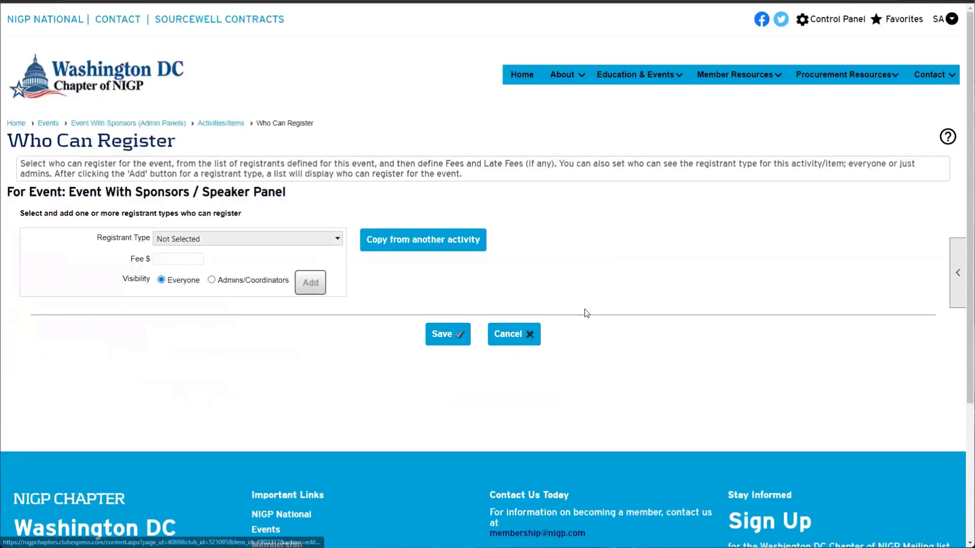
click(261, 235)
click(184, 275)
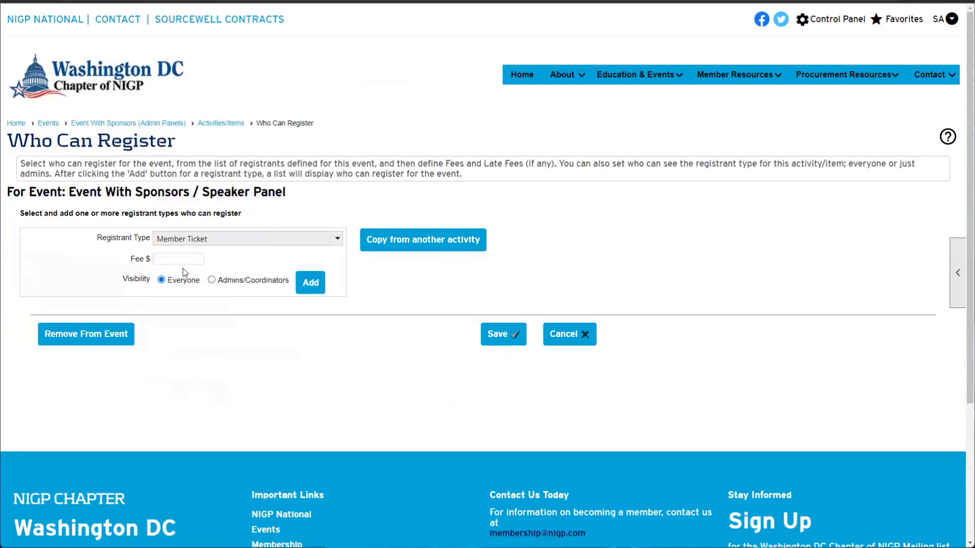
click(307, 281)
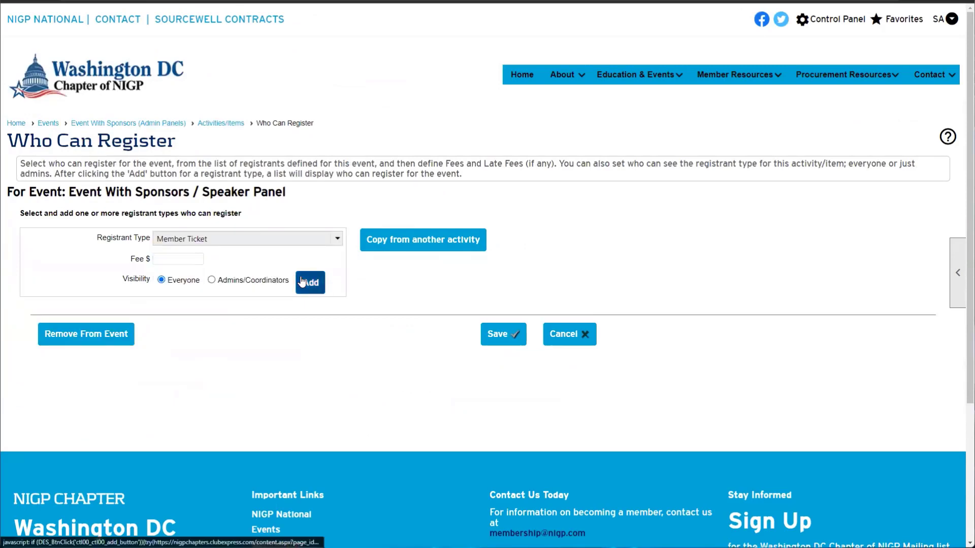
Step: Add the Non-Member Ticket registrant type to the Speaker Panel activity with a fee of $5
click(235, 242)
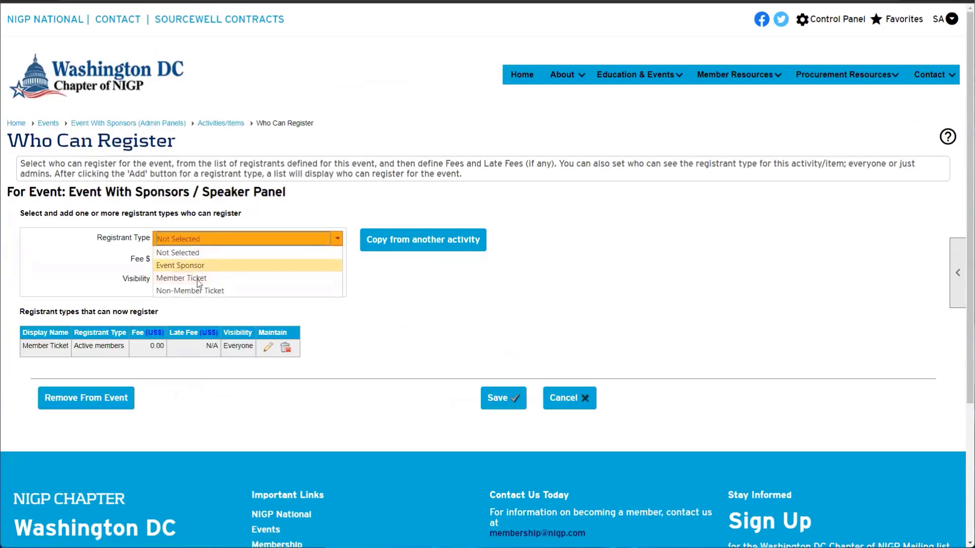
click(194, 286)
click(183, 261)
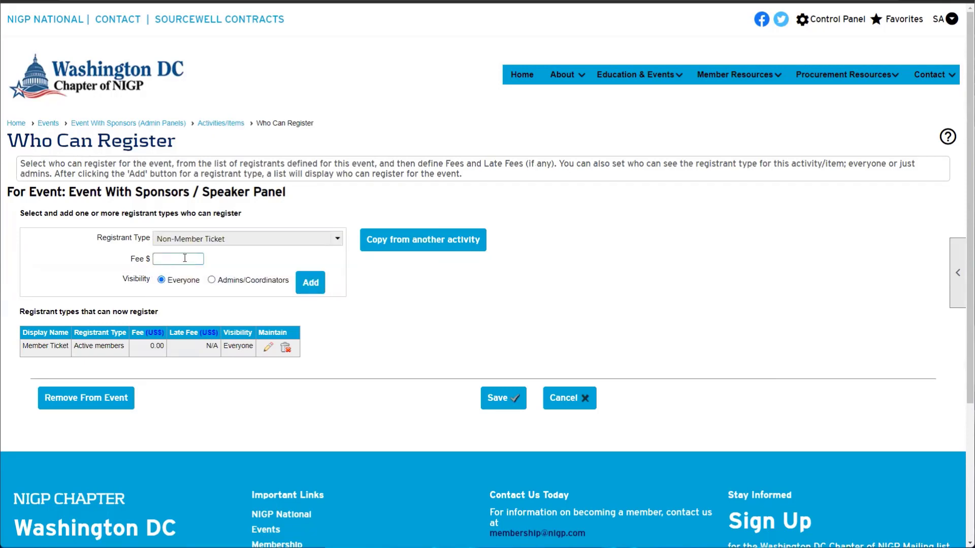
text(5)
click(310, 282)
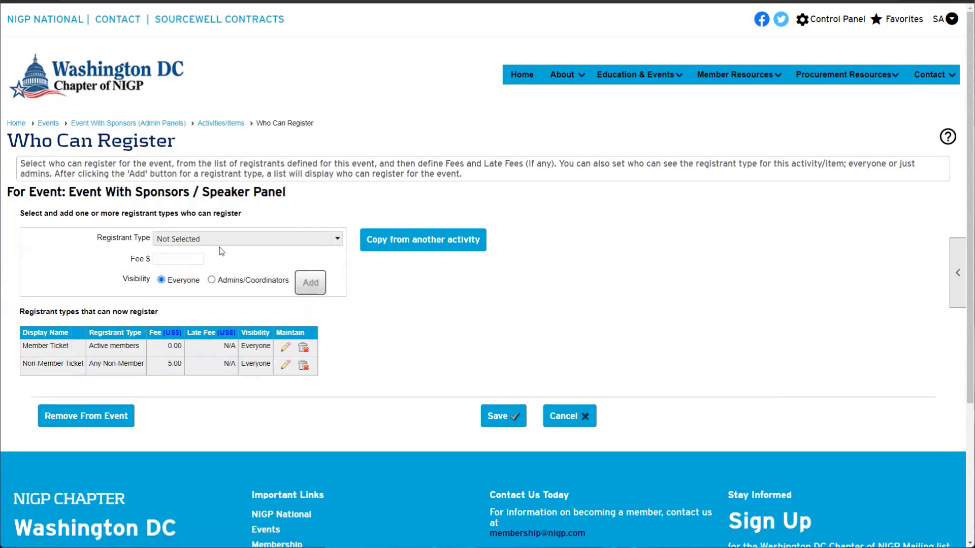
Step: Add the Event Sponsor registrant type to the Speaker Panel activity with the fee left blank
click(209, 244)
click(169, 263)
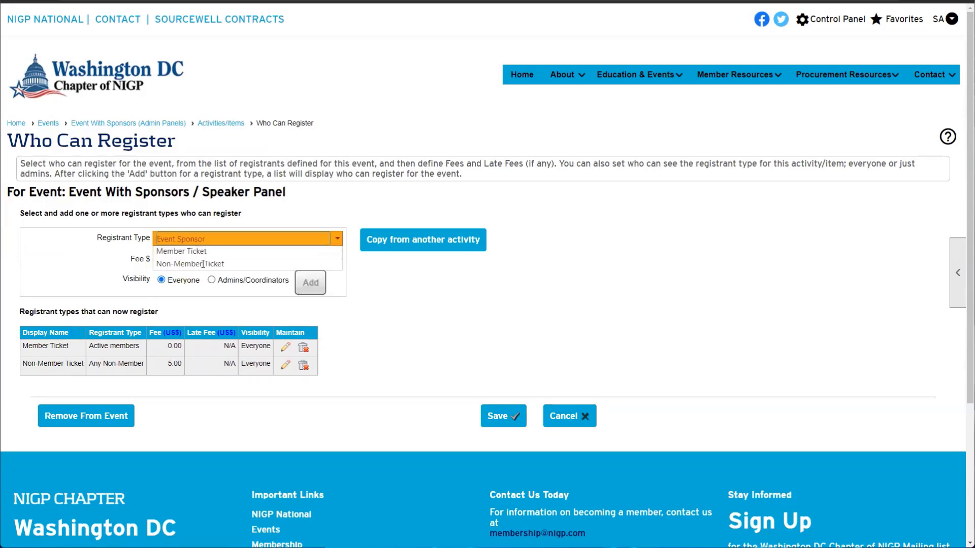
click(310, 282)
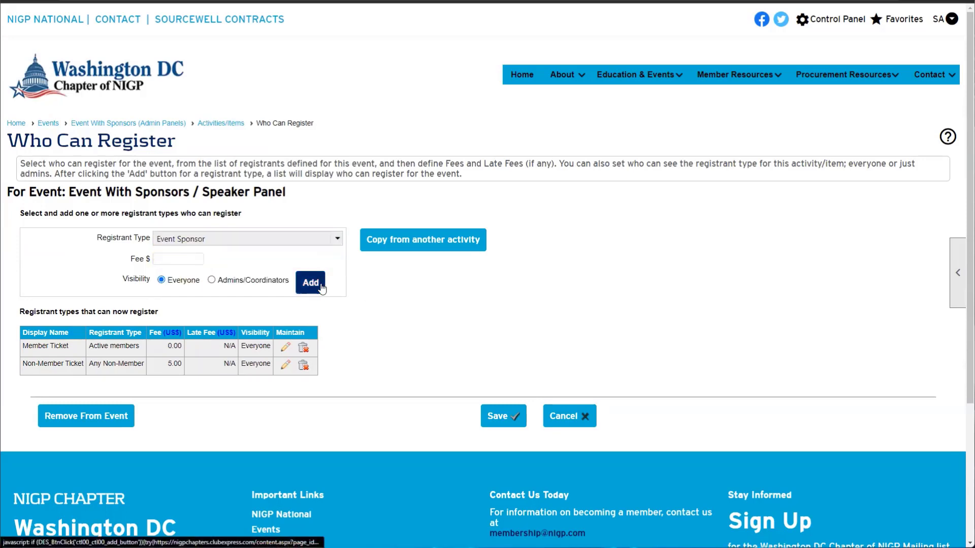
Step: Remove the Event Sponsor registrant type from the Speaker Panel activity
drag(77, 382, 9, 389)
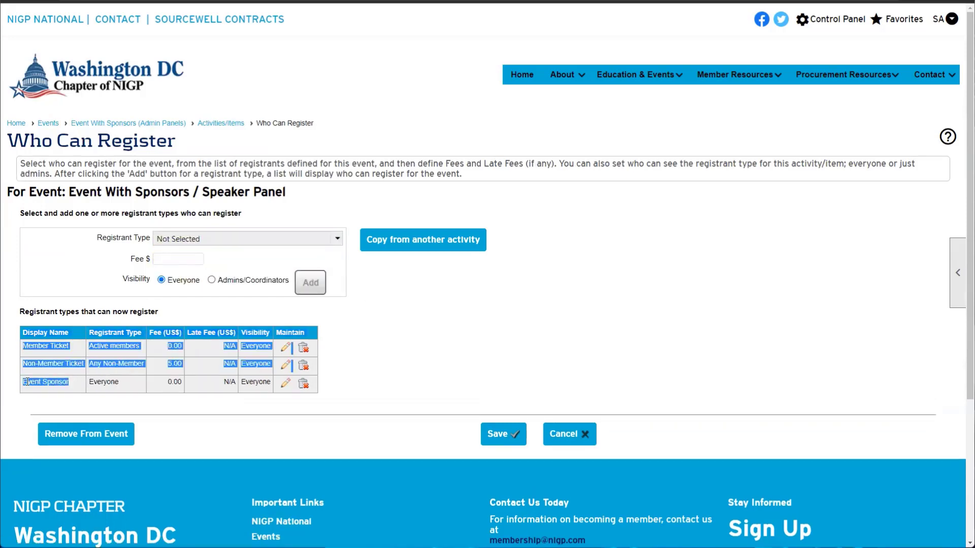
click(68, 382)
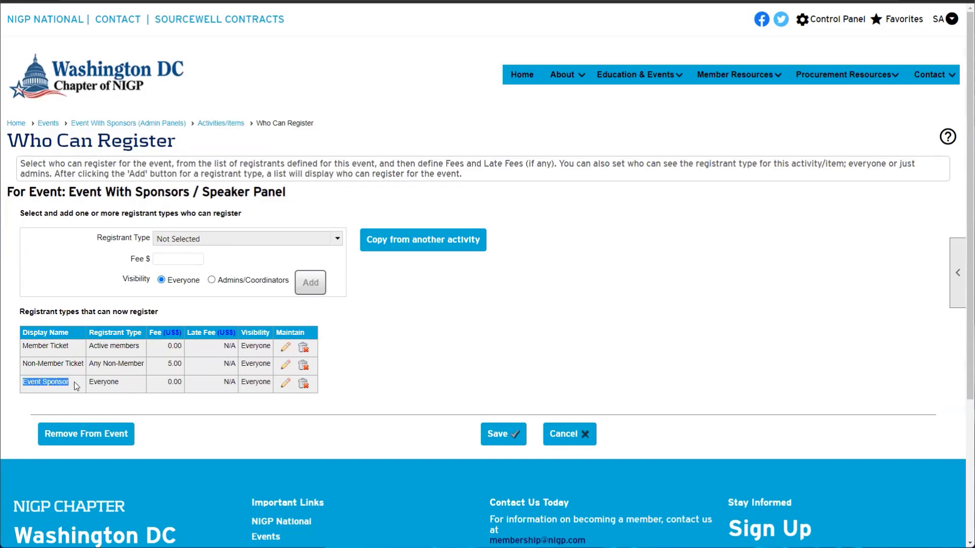
click(90, 386)
drag(61, 383, 15, 386)
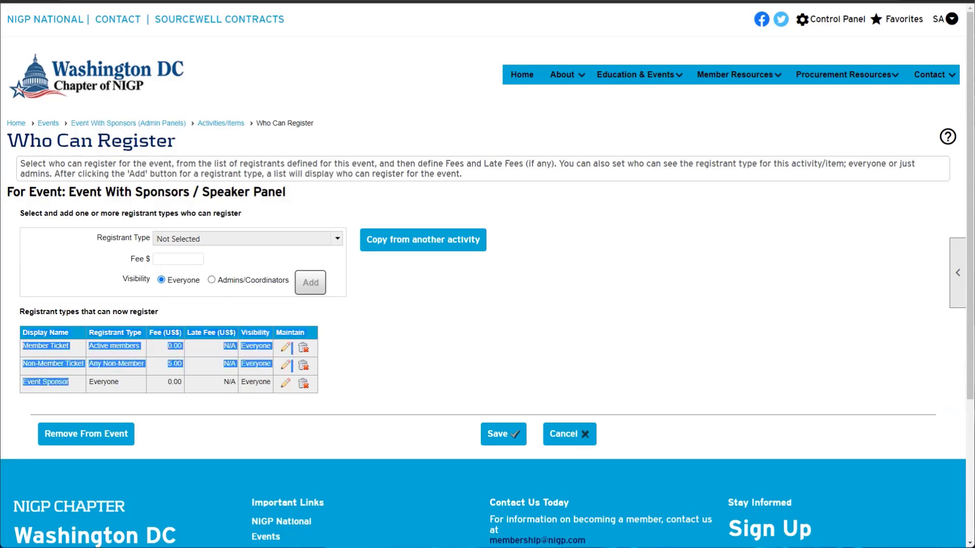
click(132, 395)
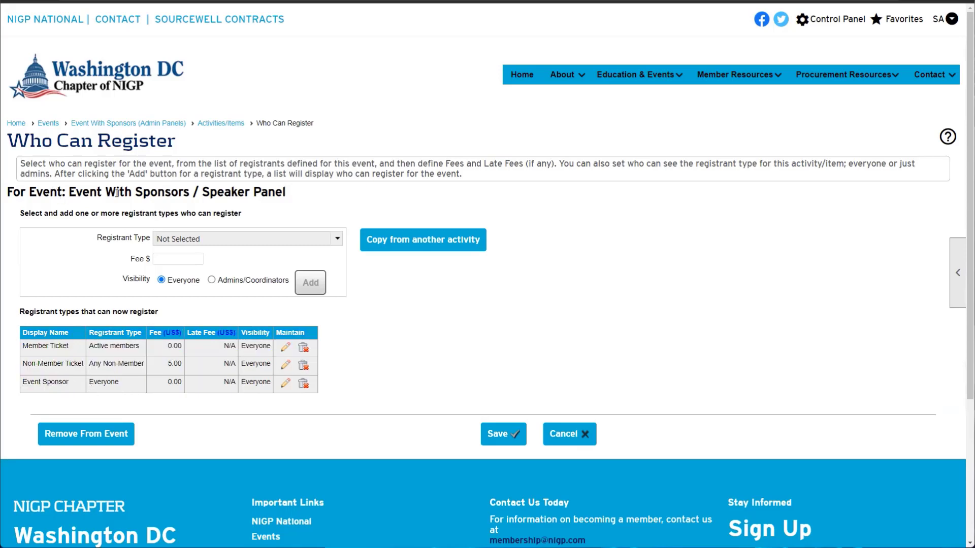
drag(116, 193, 368, 200)
click(367, 200)
click(303, 384)
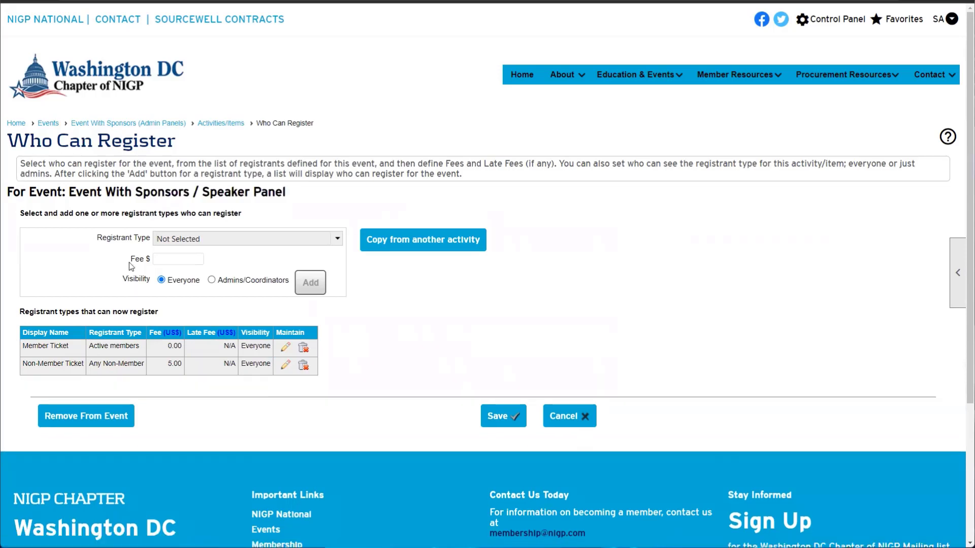
Step: Try to add Event Sponsor to the Speaker Panel again without a fee, and save the activity's registrant types
drag(142, 189, 274, 190)
click(274, 190)
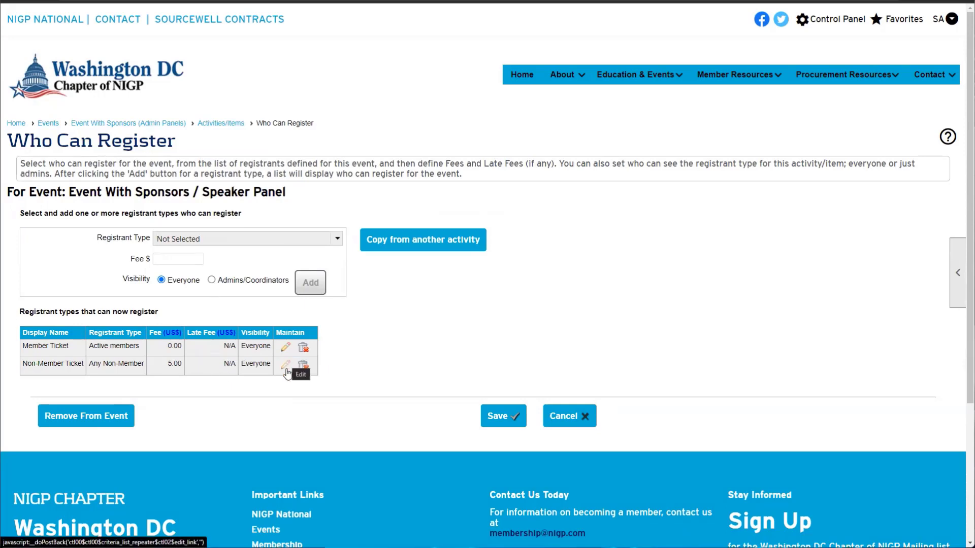
click(285, 239)
click(264, 264)
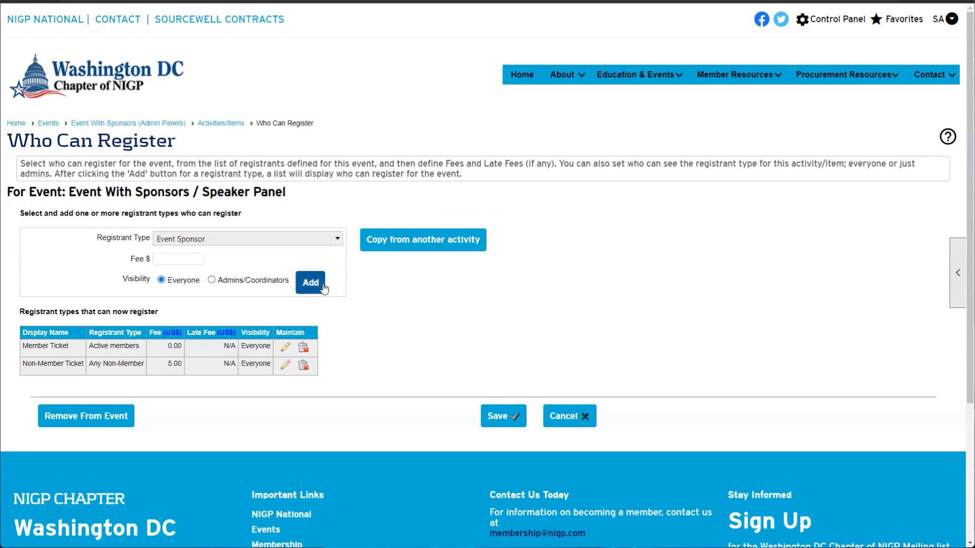
click(311, 282)
click(571, 84)
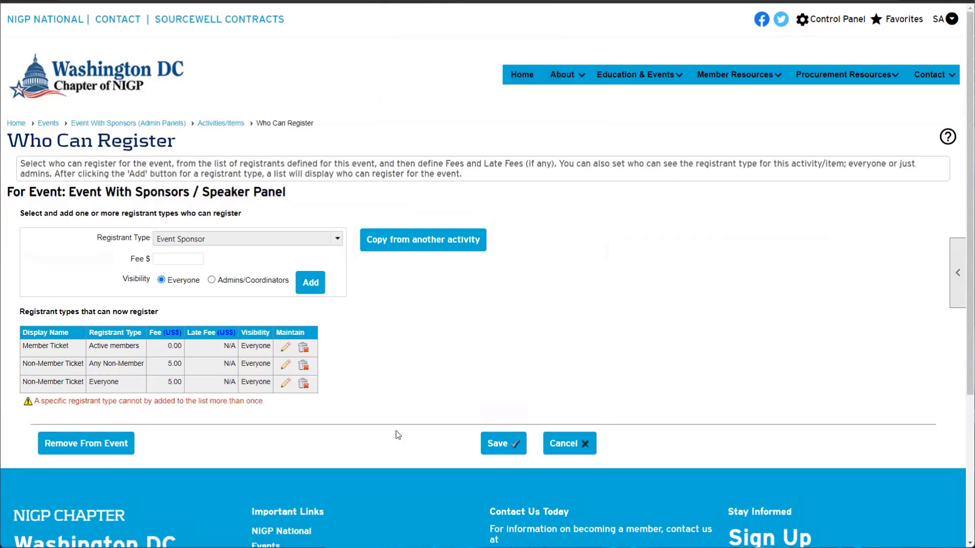
click(513, 444)
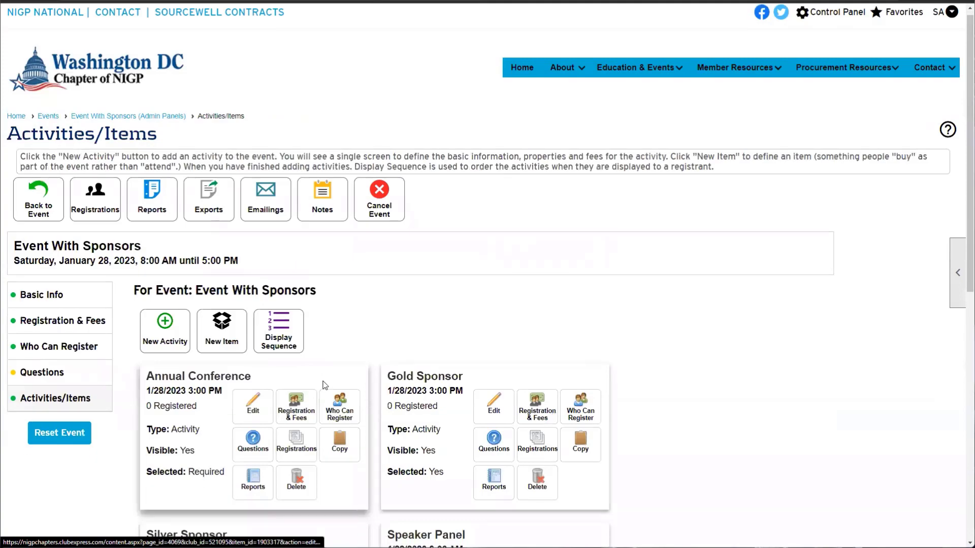
Step: Reopen who can register for the Speaker Panel and try to add Event Sponsor with a fee of $7
scroll(326, 399, down, 7)
scroll(383, 346, up, 3)
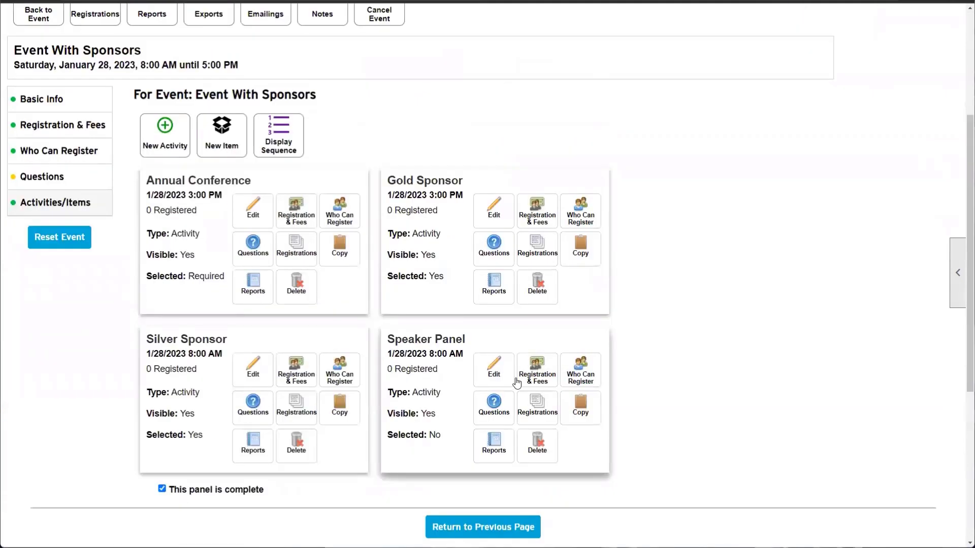
click(595, 375)
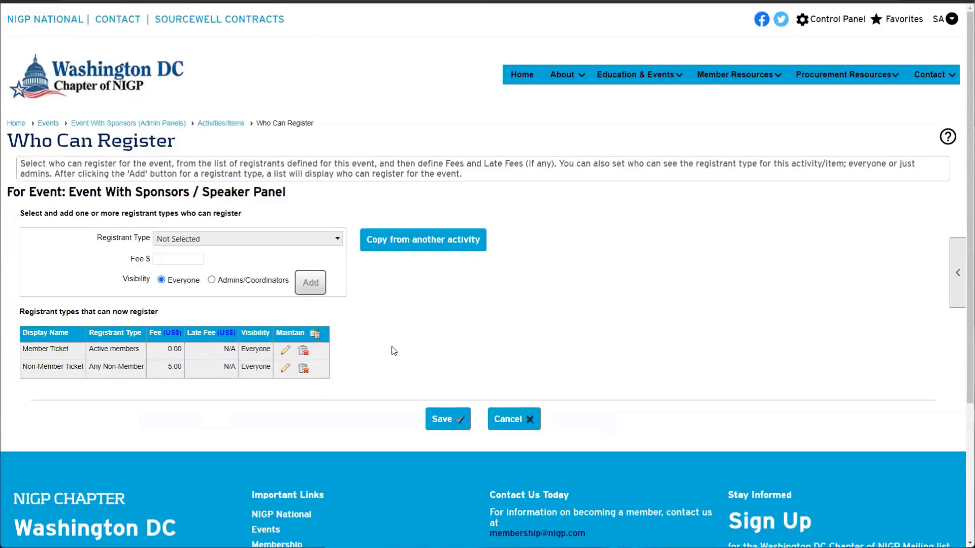
click(203, 238)
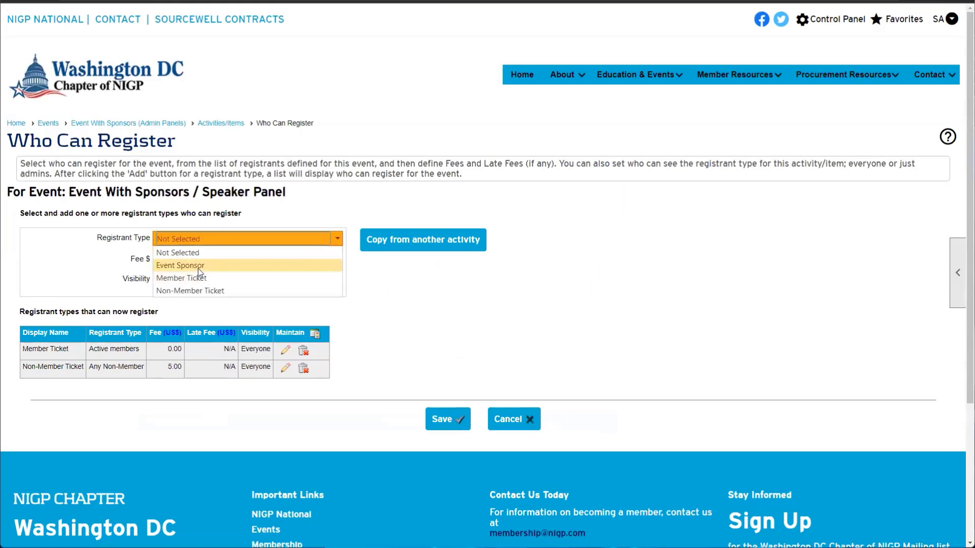
click(198, 269)
click(194, 264)
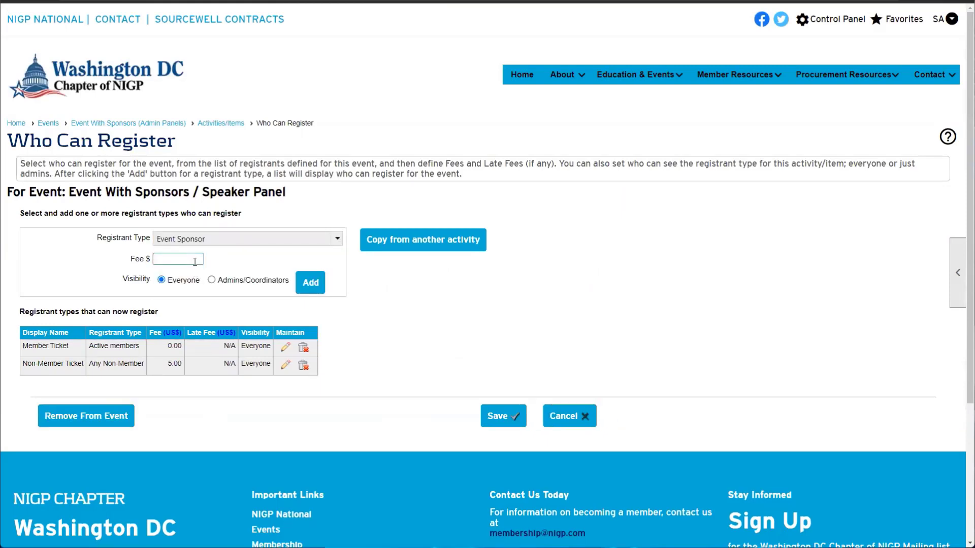
text(7)
click(311, 283)
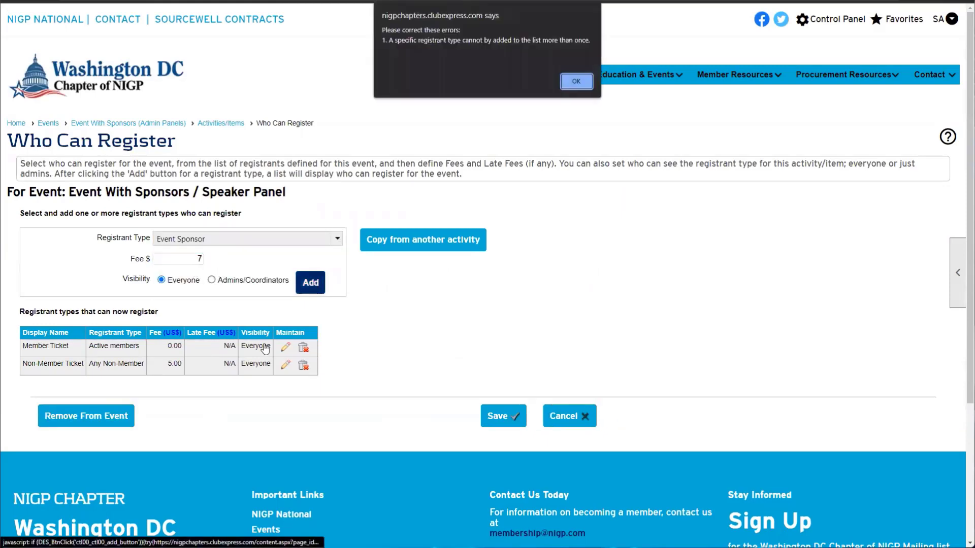
click(568, 86)
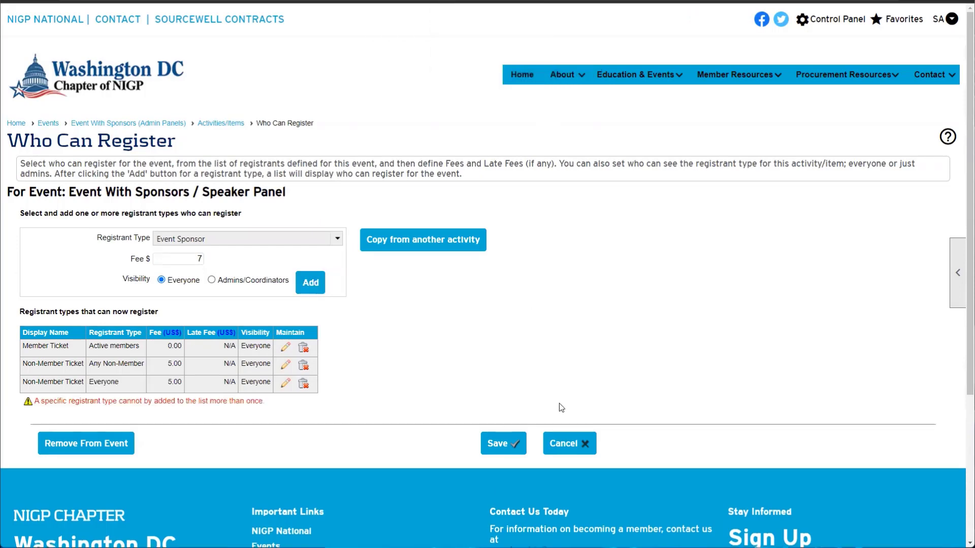
Step: Leave the Speaker Panel's registrant types without saving and reset the event data
click(565, 416)
scroll(241, 399, down, 1)
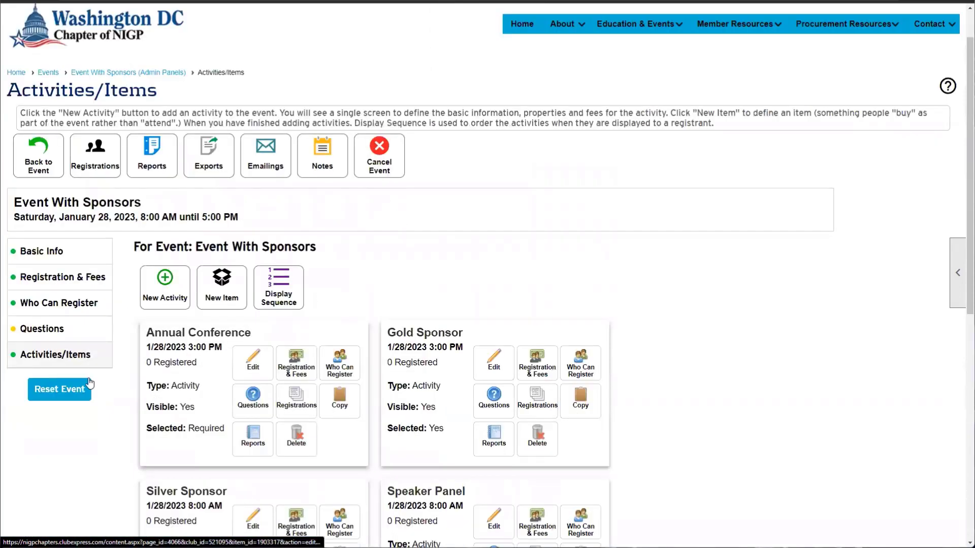
click(86, 387)
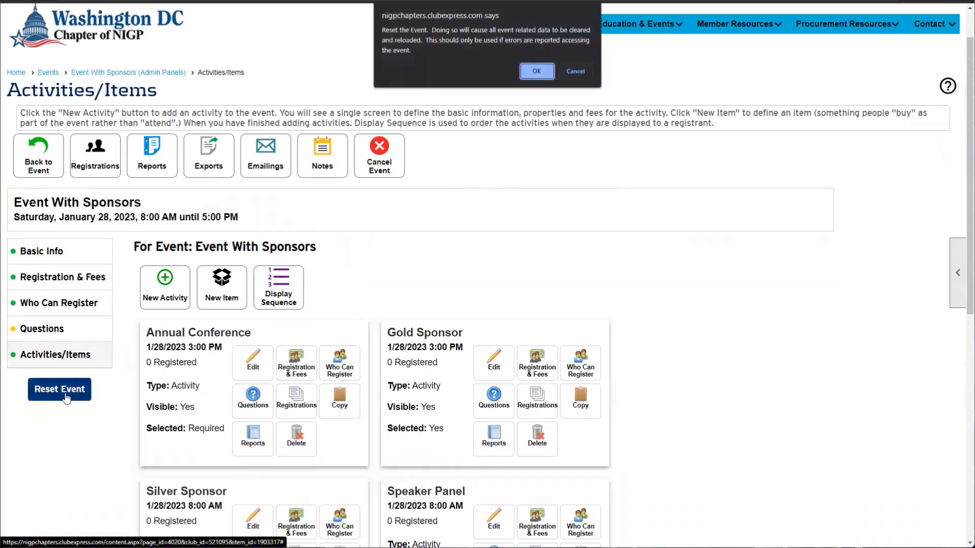
click(537, 71)
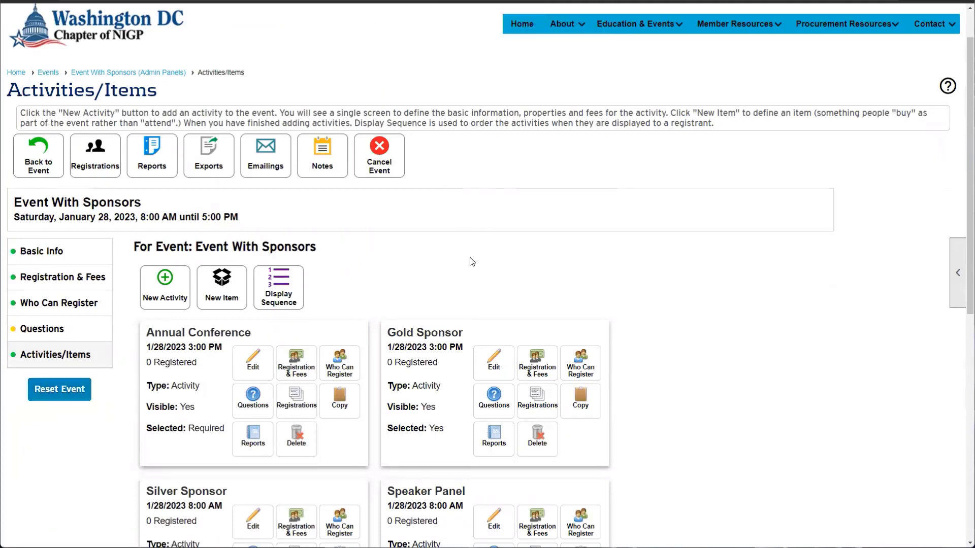
Step: Try to add Event Sponsor with a blank fee to who can register for the Speaker Panel, and discard the change
click(480, 308)
scroll(480, 308, down, 2)
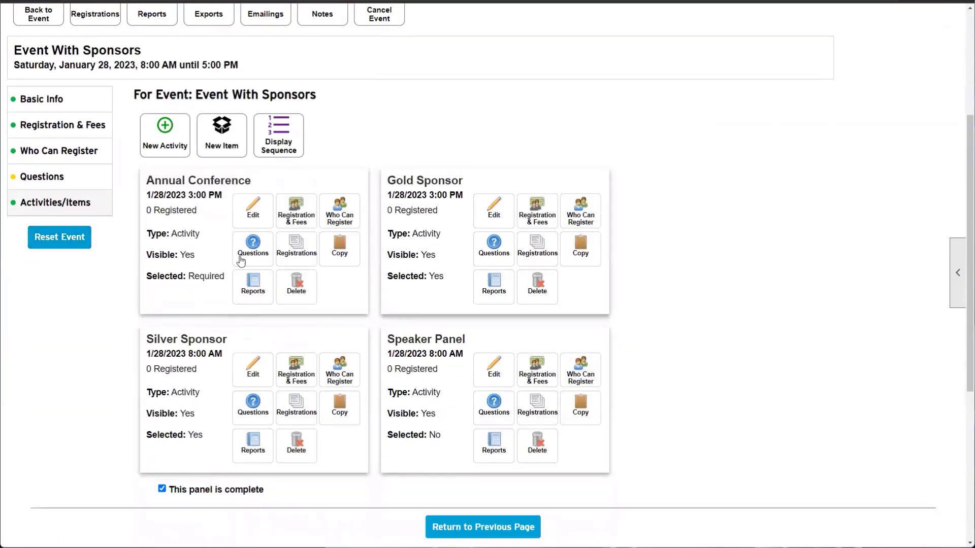
click(584, 367)
click(501, 335)
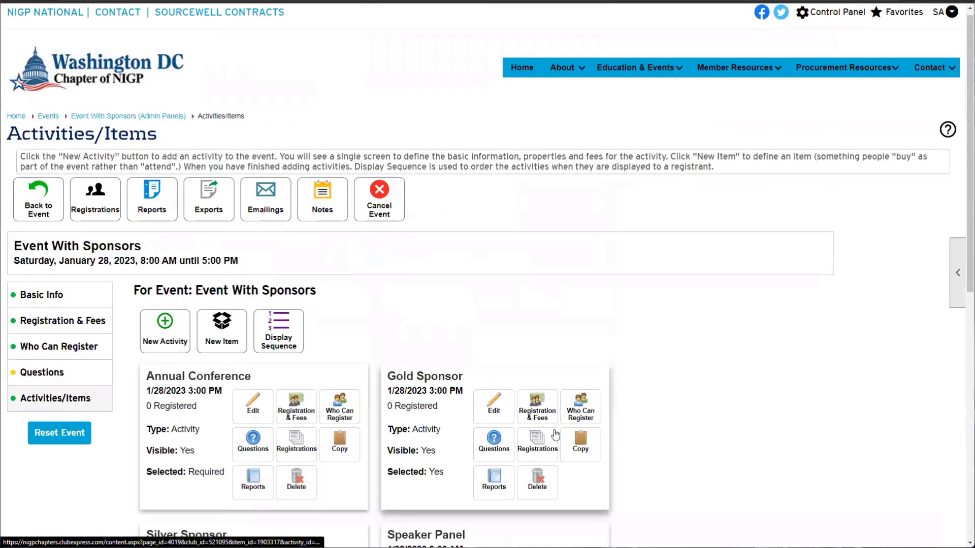
scroll(556, 436, down, 3)
click(580, 414)
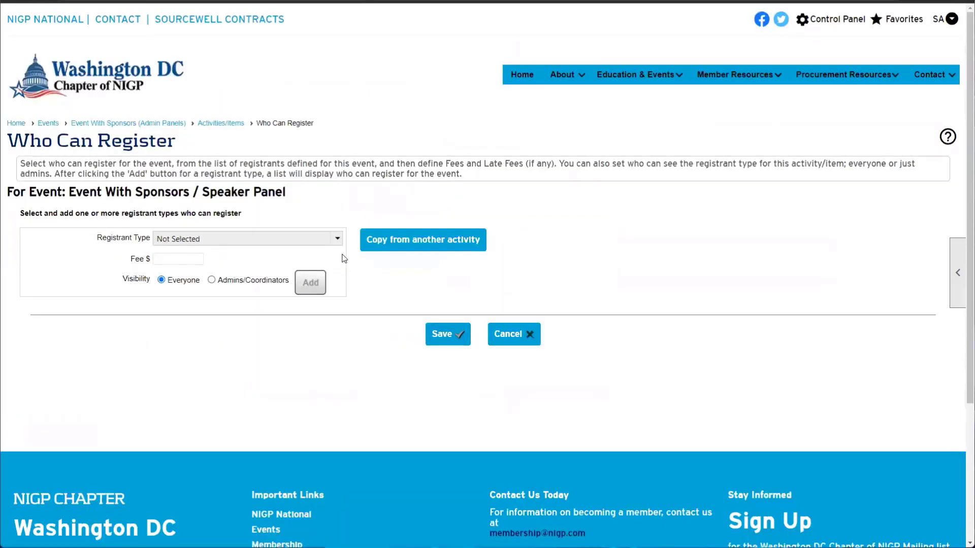
click(244, 239)
click(213, 266)
click(308, 281)
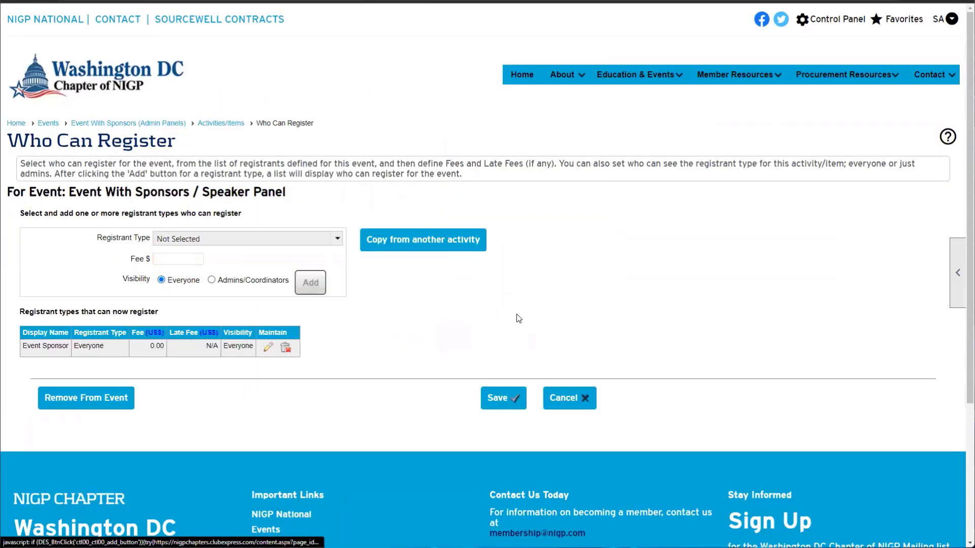
click(571, 392)
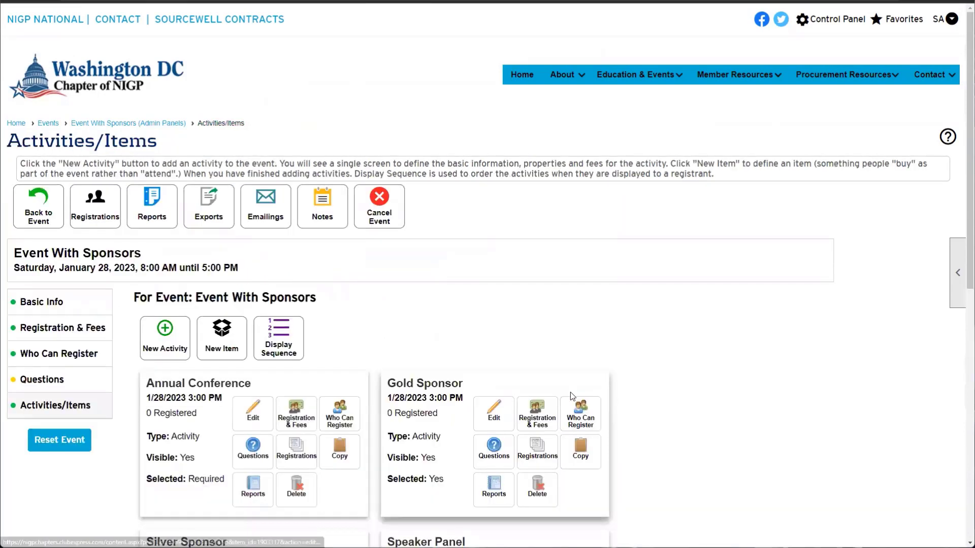
Step: Create a new event item titled Event Hat and save it
scroll(374, 290, down, 2)
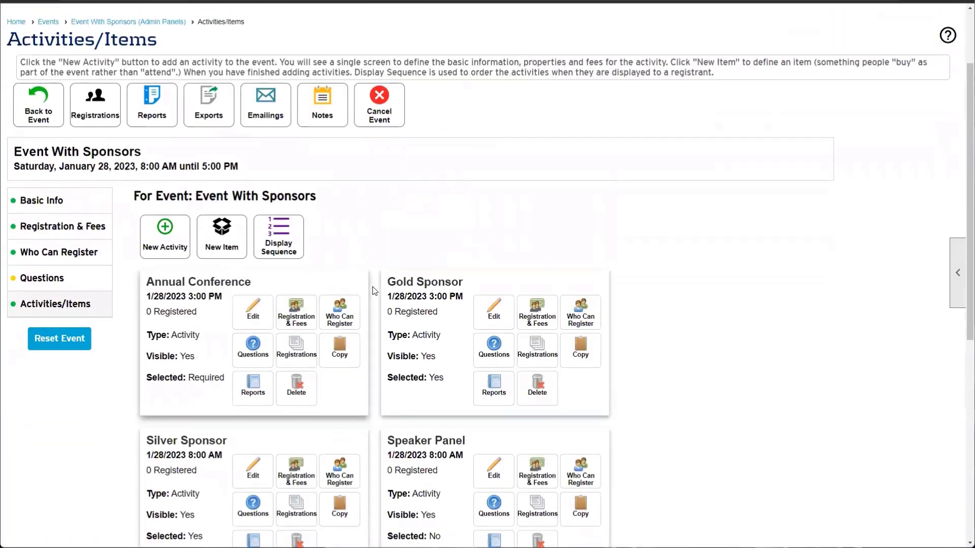
click(219, 234)
click(214, 219)
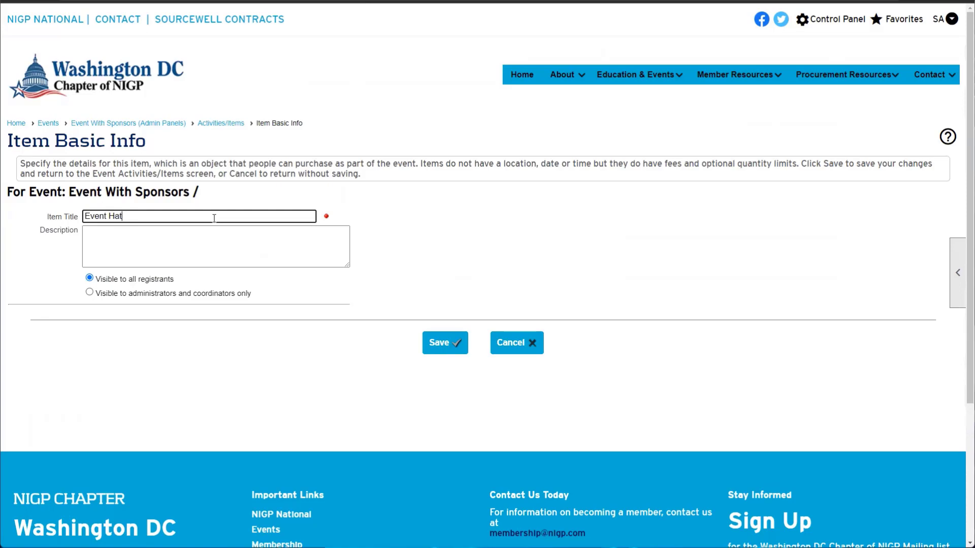
text(Event Hat)
click(448, 342)
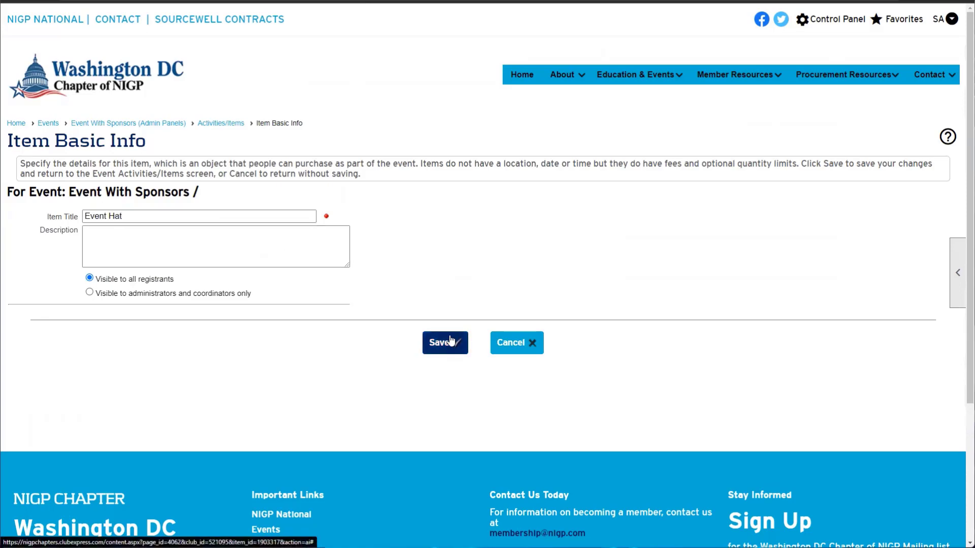
scroll(454, 330, down, 1)
click(479, 256)
Step: Allow more than one Event Hat per registrant, with a minimum of 1 and a maximum of 10, and save its registration settings
scroll(477, 263, down, 8)
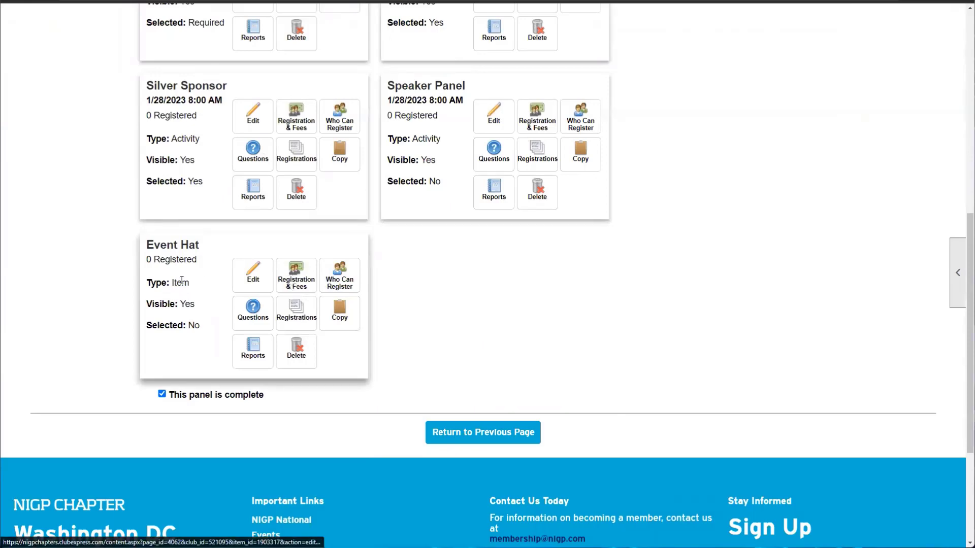
drag(170, 283, 199, 287)
click(293, 277)
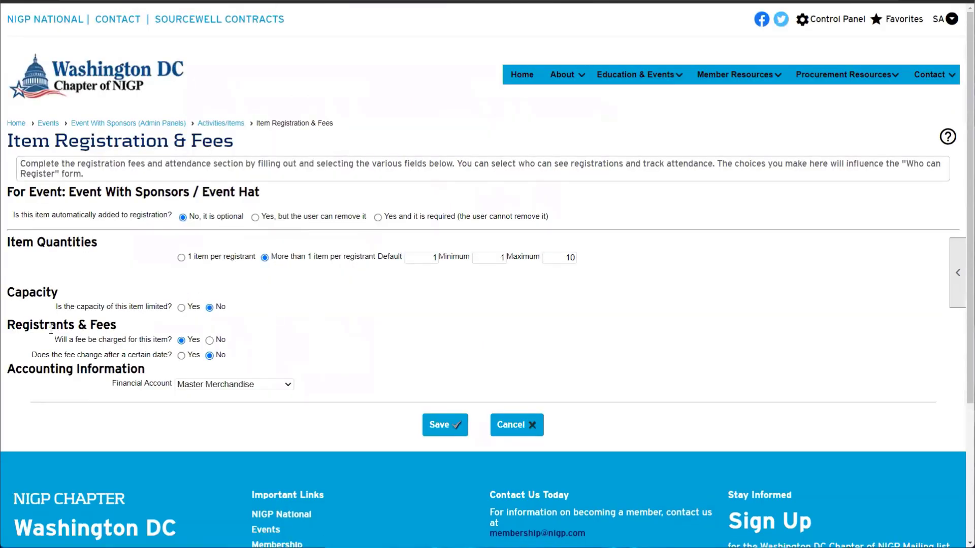
click(200, 259)
click(282, 259)
click(418, 257)
click(490, 258)
text(1)
click(561, 257)
text(10)
click(638, 289)
click(445, 425)
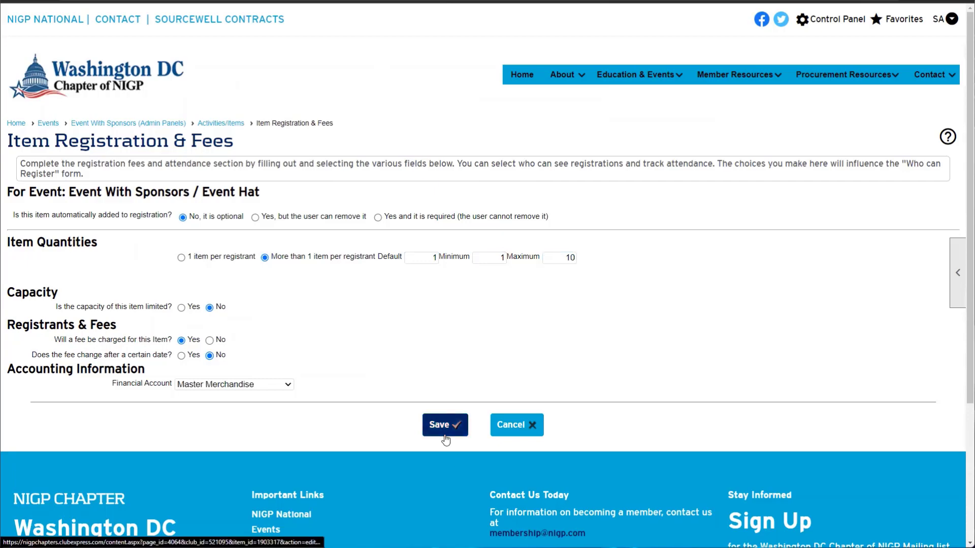
click(481, 257)
Step: Add the Member Ticket registrant type to the Event Hat with a fee of $10 and save
scroll(481, 274, down, 6)
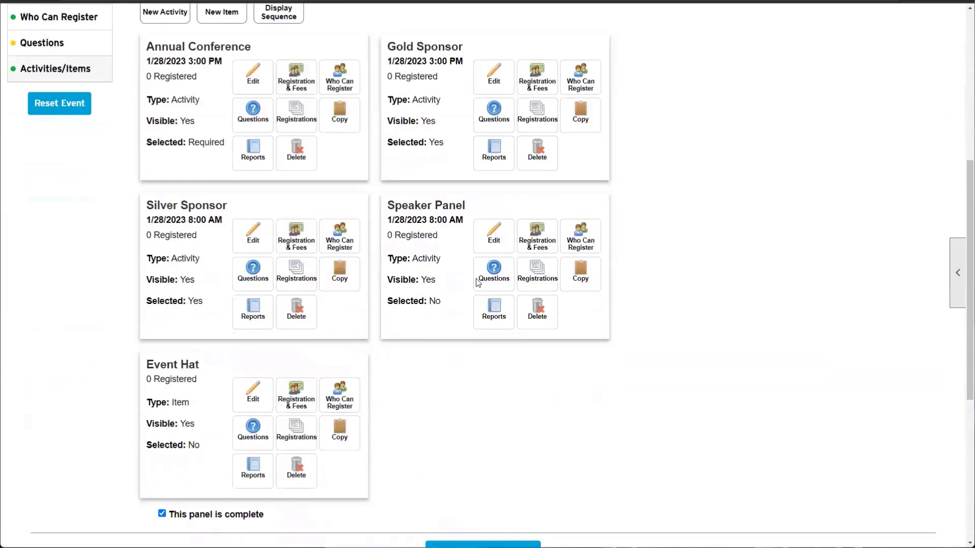
click(348, 387)
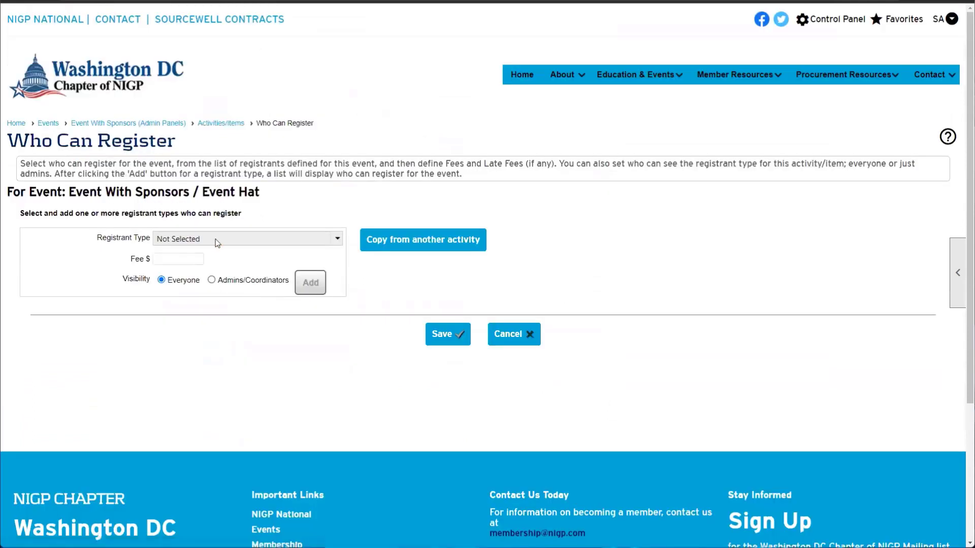
click(215, 239)
click(186, 277)
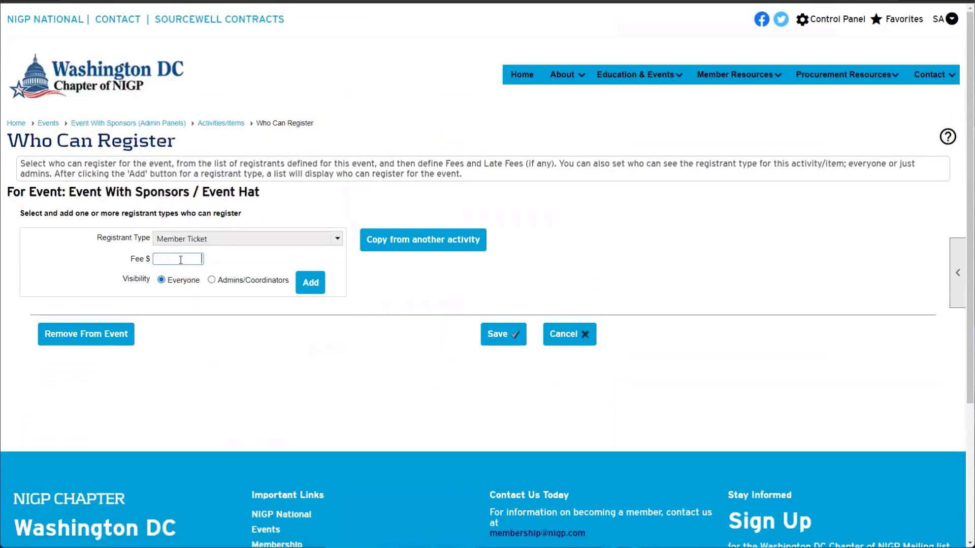
text(10)
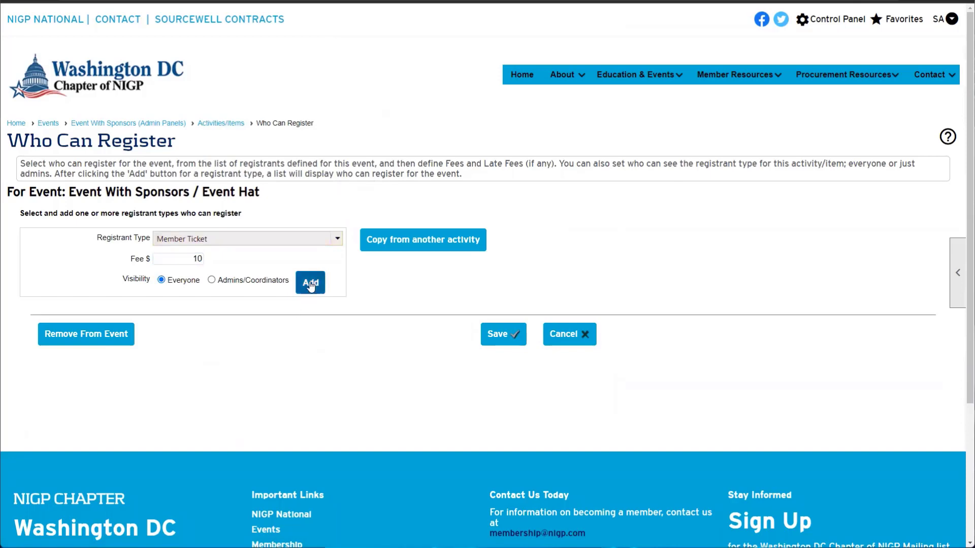
click(310, 282)
click(512, 410)
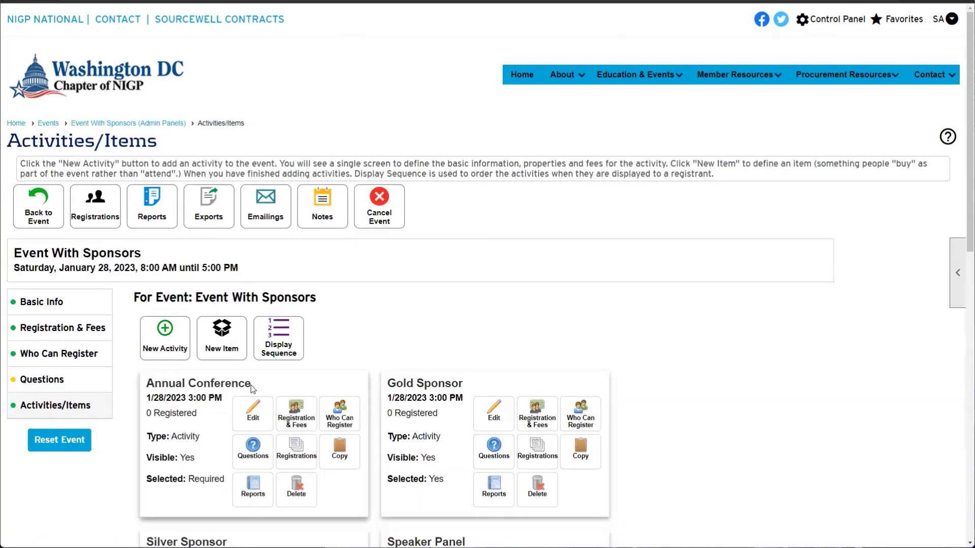
Step: Start an Event With Sponsors registration for an existing member as primary registrant, and leave it without saving
scroll(526, 522, down, 6)
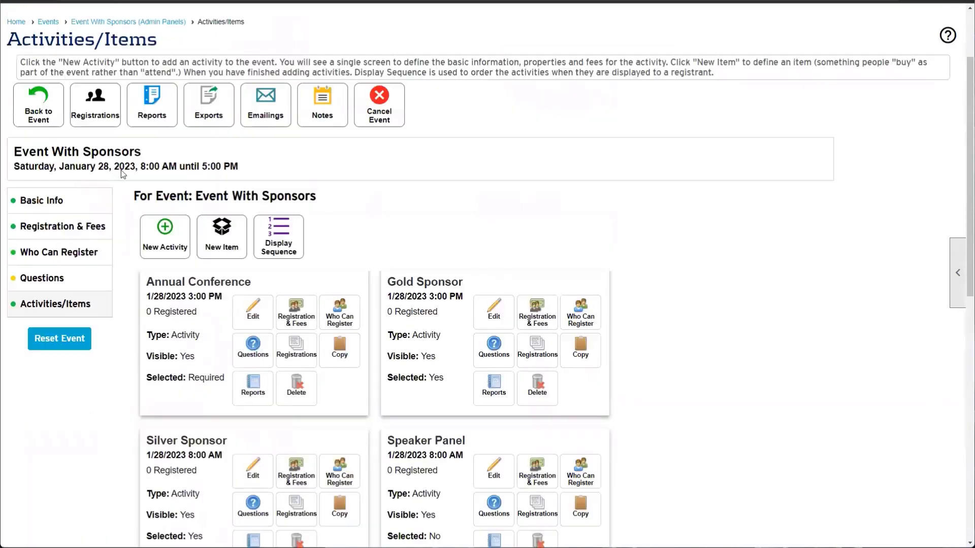
click(97, 99)
click(72, 249)
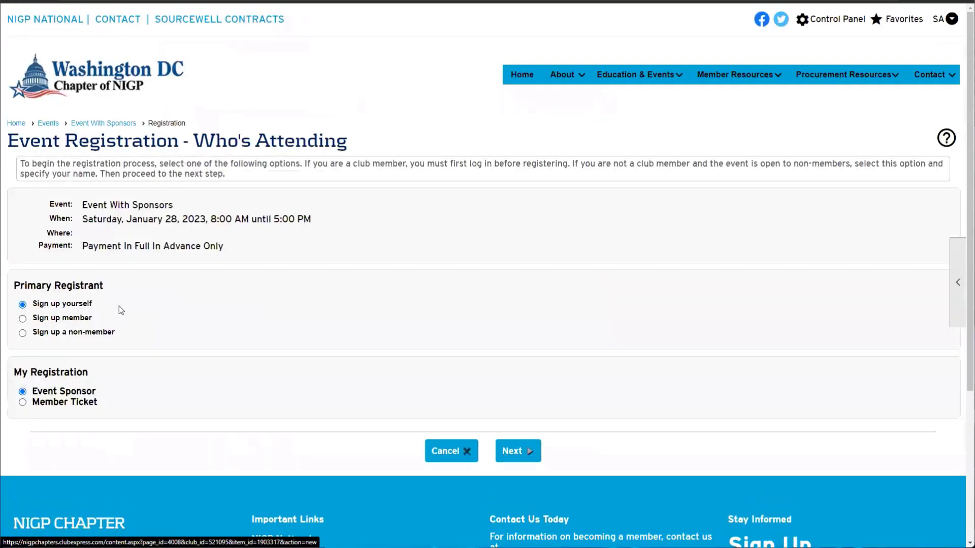
click(75, 319)
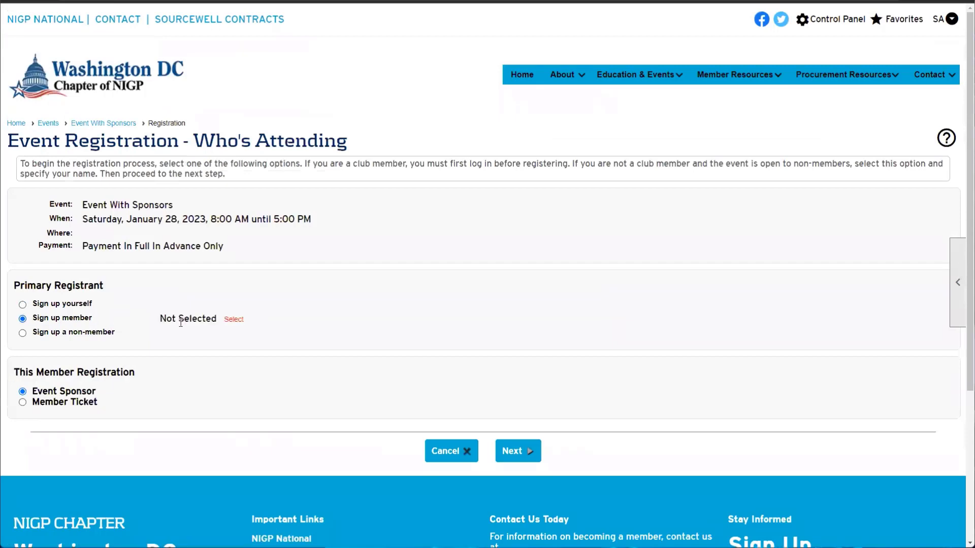
click(234, 320)
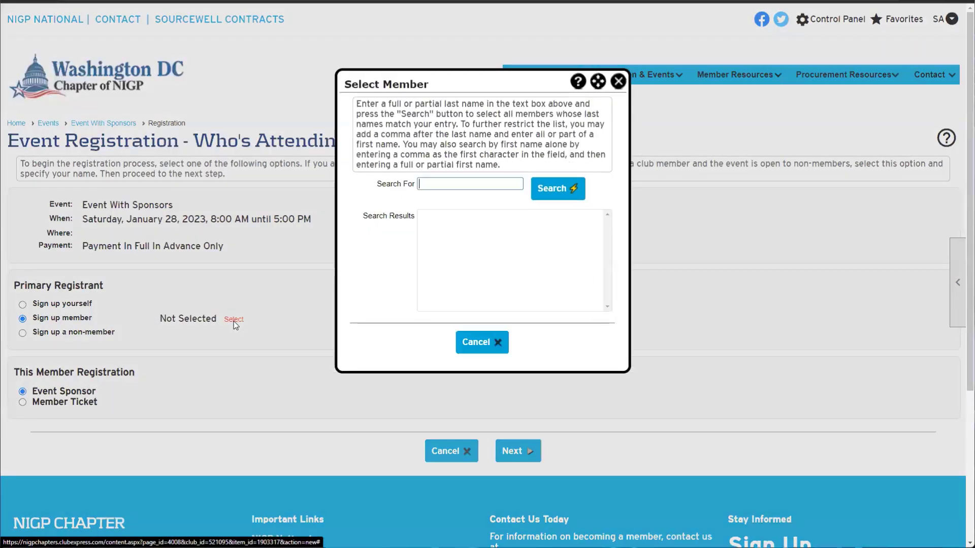
click(571, 190)
click(471, 216)
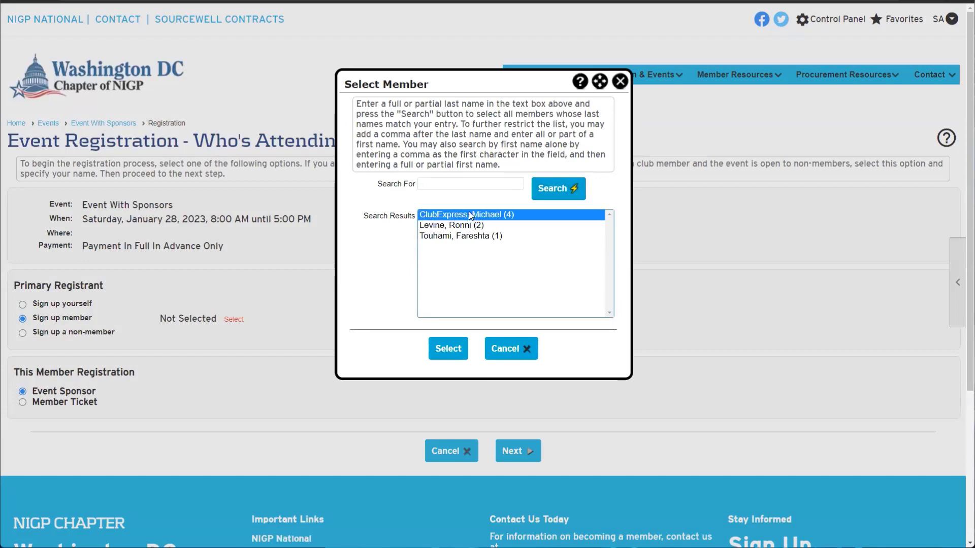
double_click(470, 215)
click(455, 460)
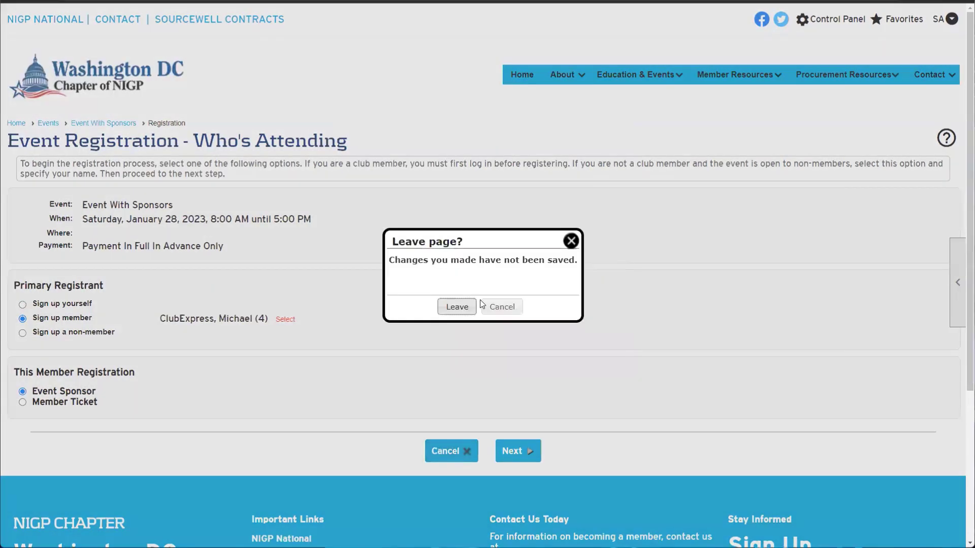
click(456, 307)
Step: Open the admin panels of Training Event 2 from the Events module in the Control Panel
scroll(377, 311, down, 2)
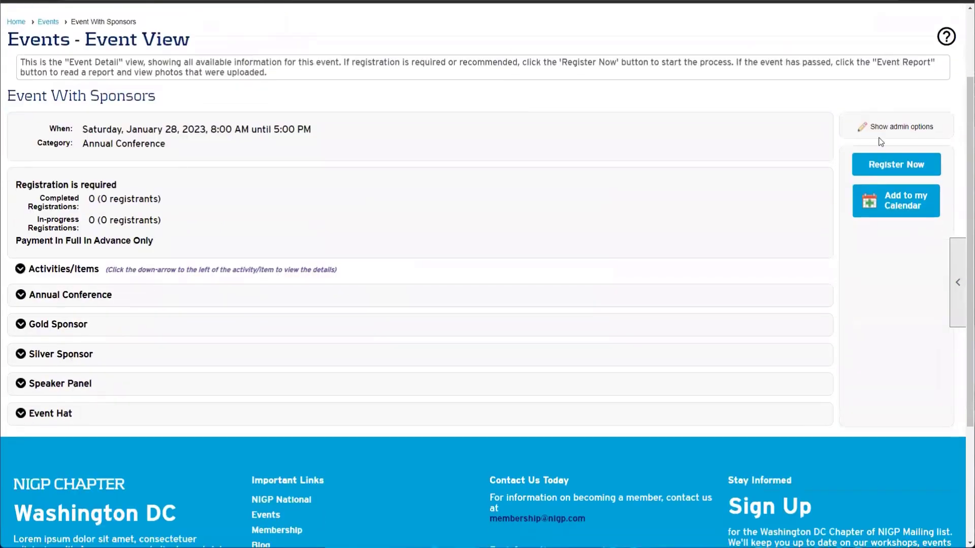
scroll(832, 167, up, 2)
click(832, 20)
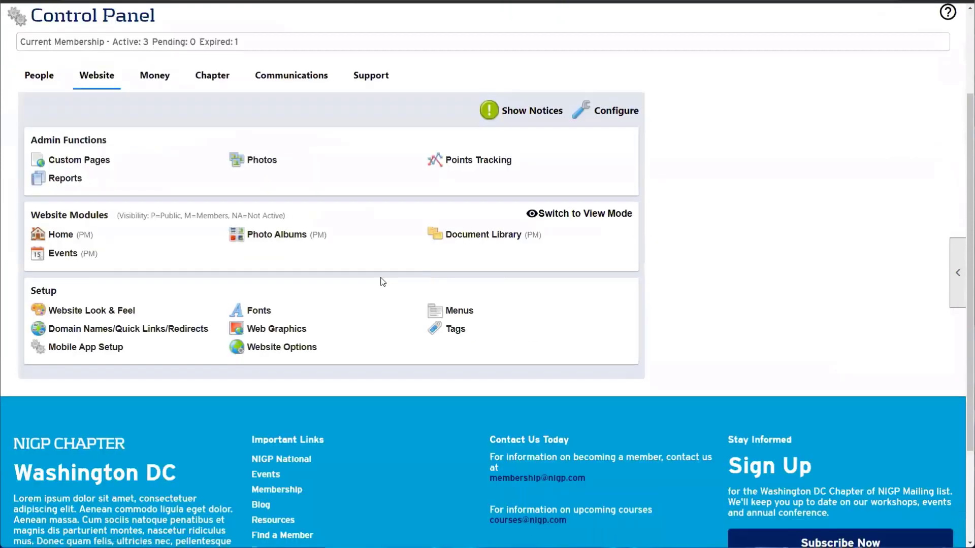
scroll(383, 281, down, 2)
scroll(265, 249, down, 1)
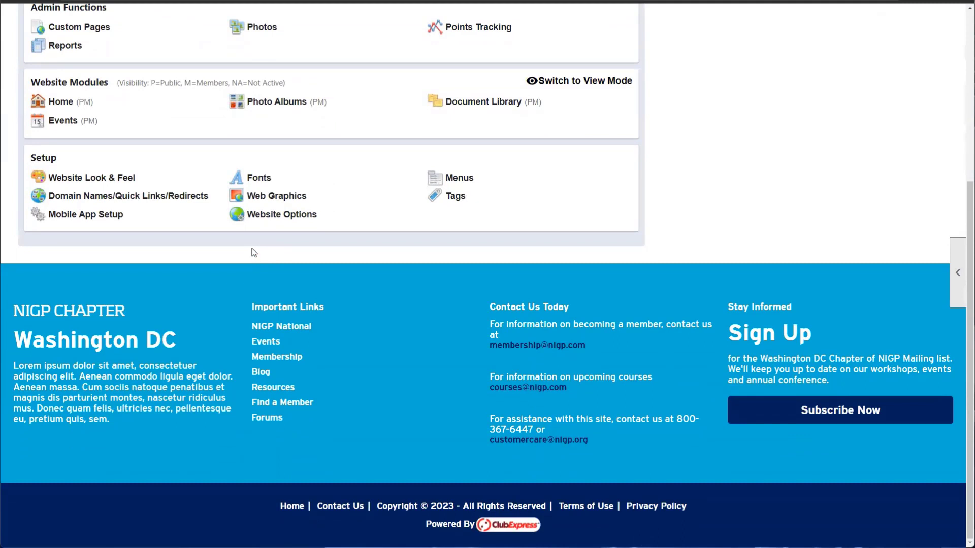
scroll(236, 230, up, 1)
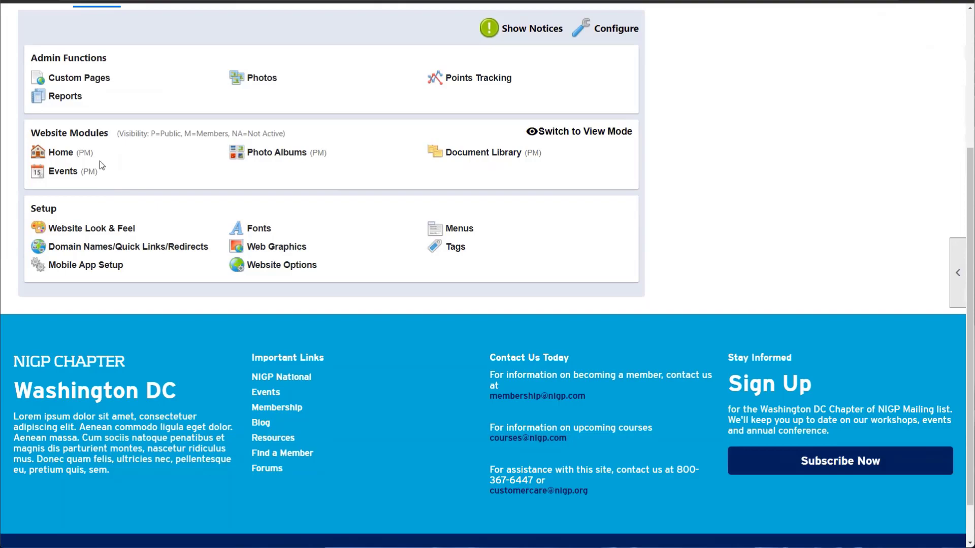
scroll(120, 192, up, 1)
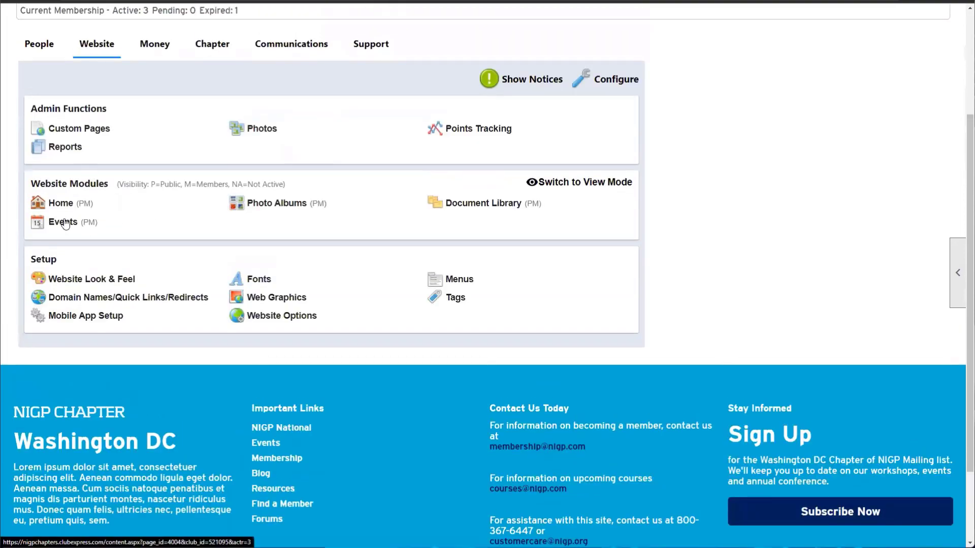
click(65, 224)
scroll(133, 342, down, 4)
drag(57, 284, 127, 287)
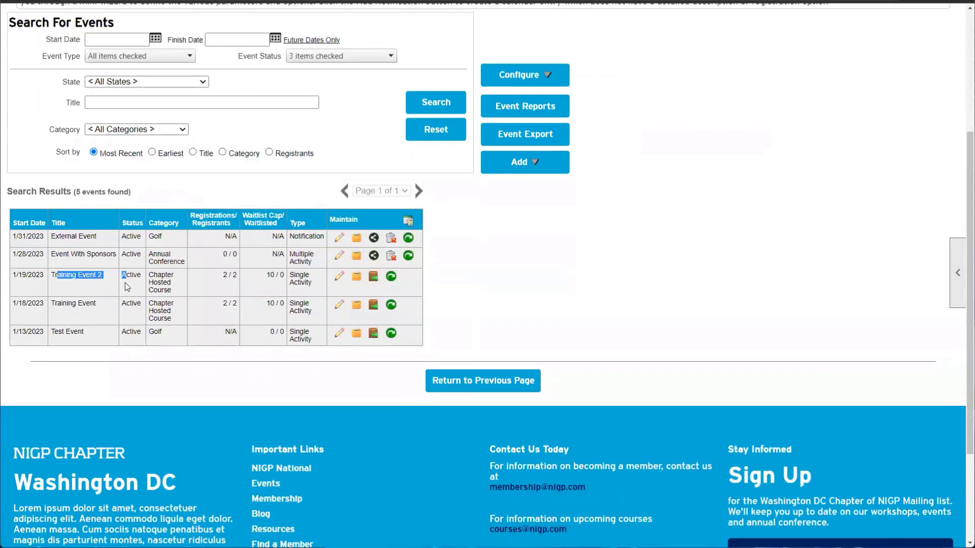
click(338, 276)
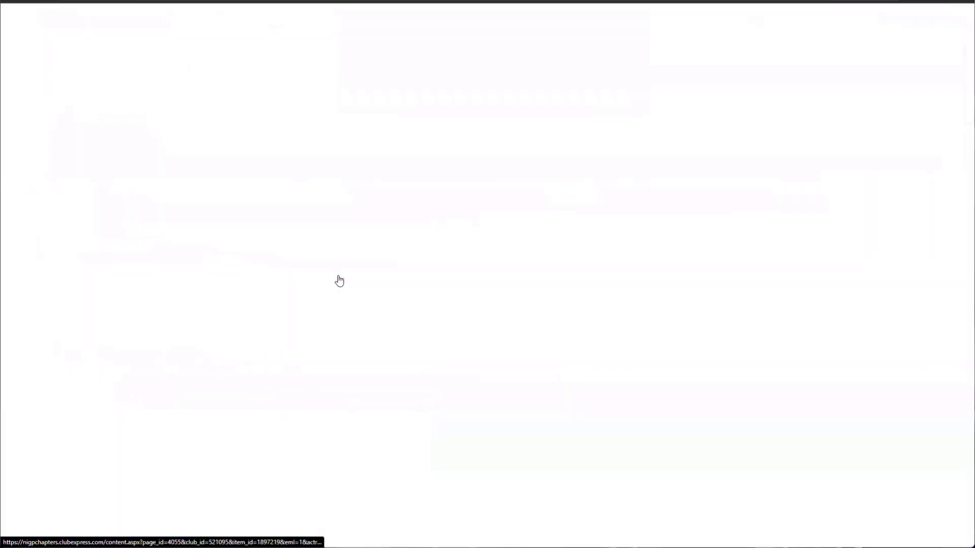
Step: Review who can register for Training Event 2 and open its basic information for editing
scroll(315, 289, down, 2)
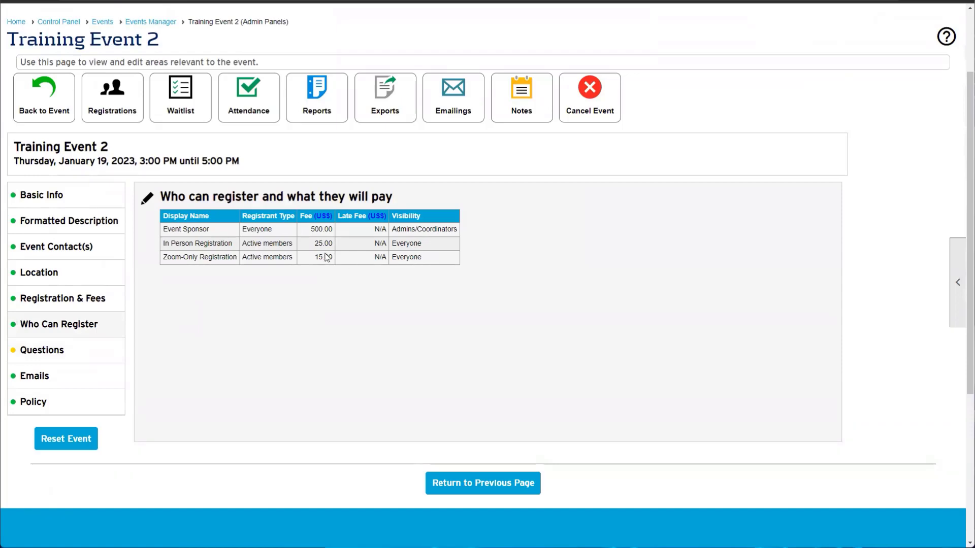
click(92, 195)
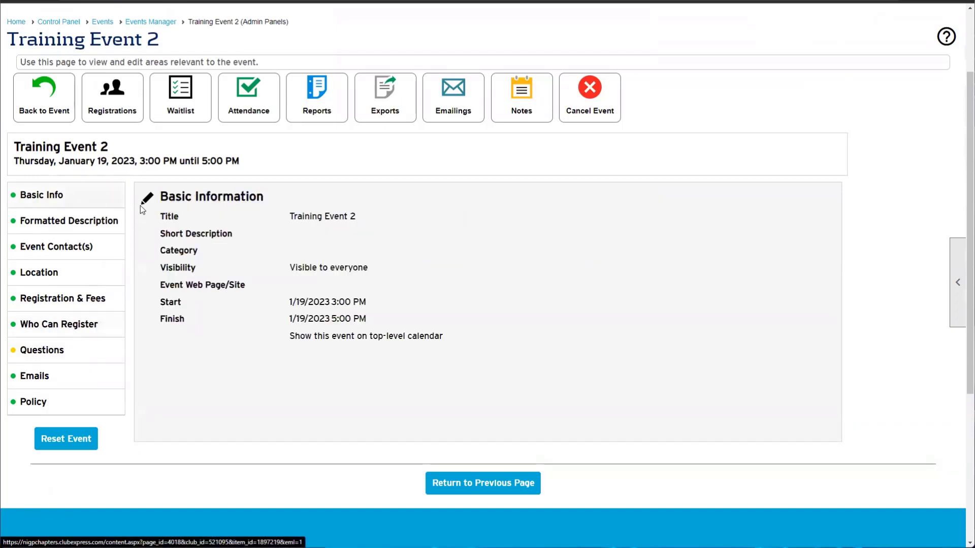
click(147, 201)
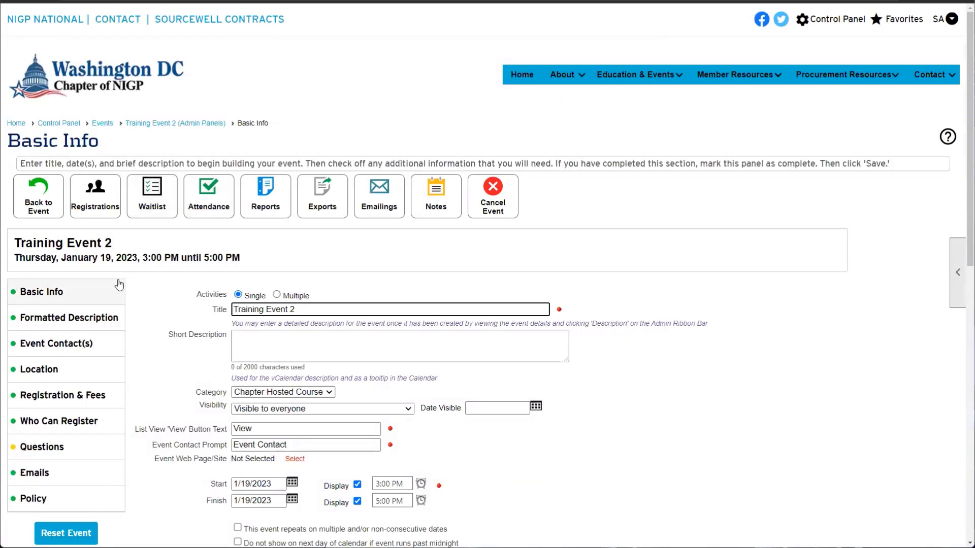
Step: Change Training Event 2 from a single activity to multiple activities and save the basic information
drag(213, 293, 325, 295)
click(325, 295)
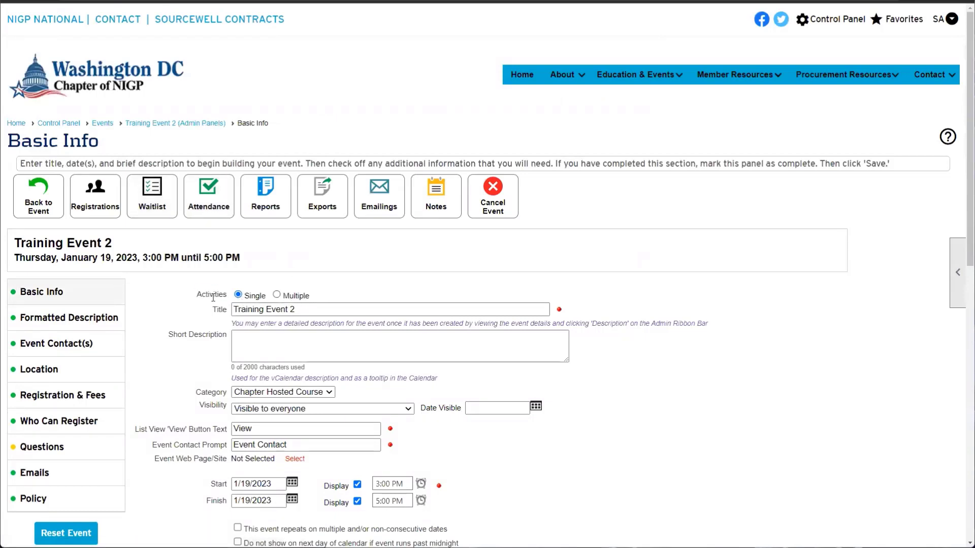
click(276, 296)
scroll(276, 297, down, 9)
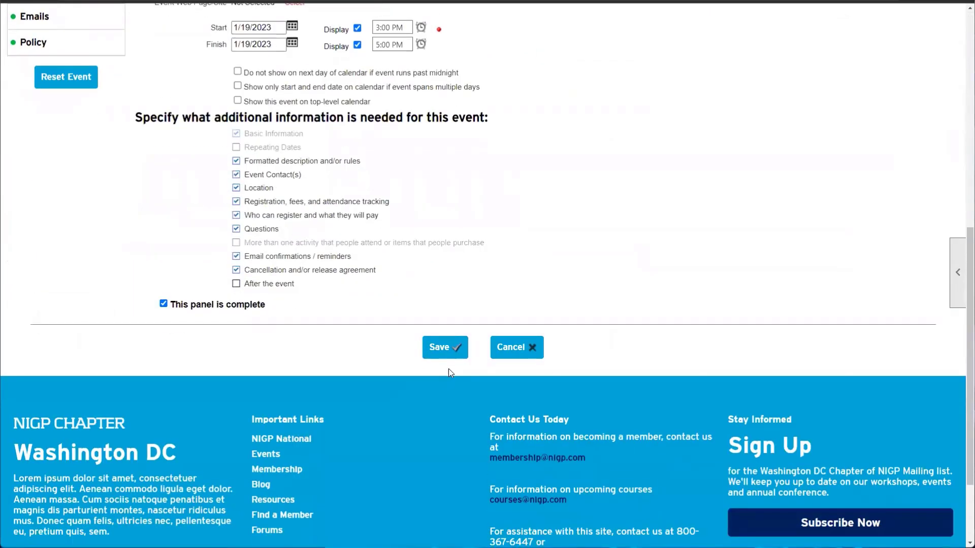
click(446, 349)
Step: Open the Activities/Items settings of Training Event 2 and review its existing activity
scroll(45, 292, down, 4)
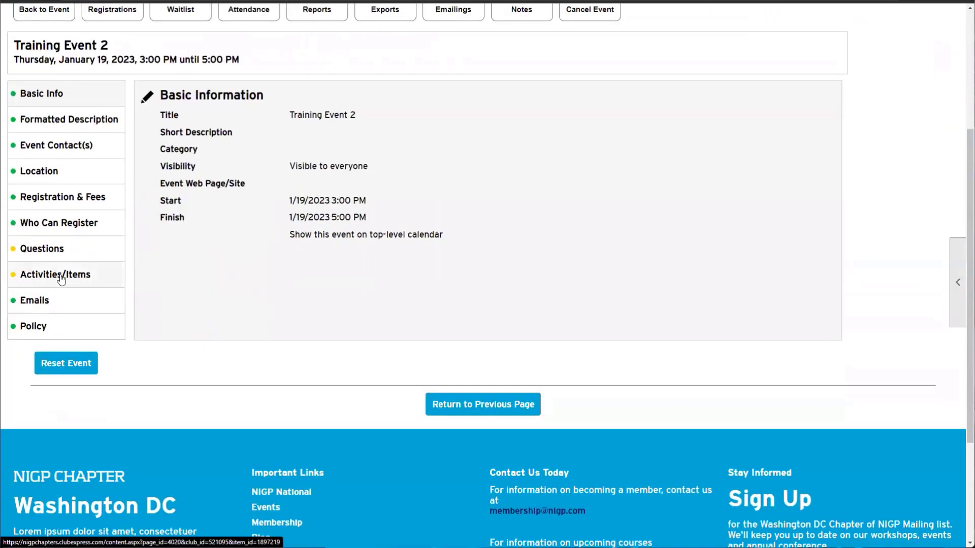
scroll(56, 274, up, 1)
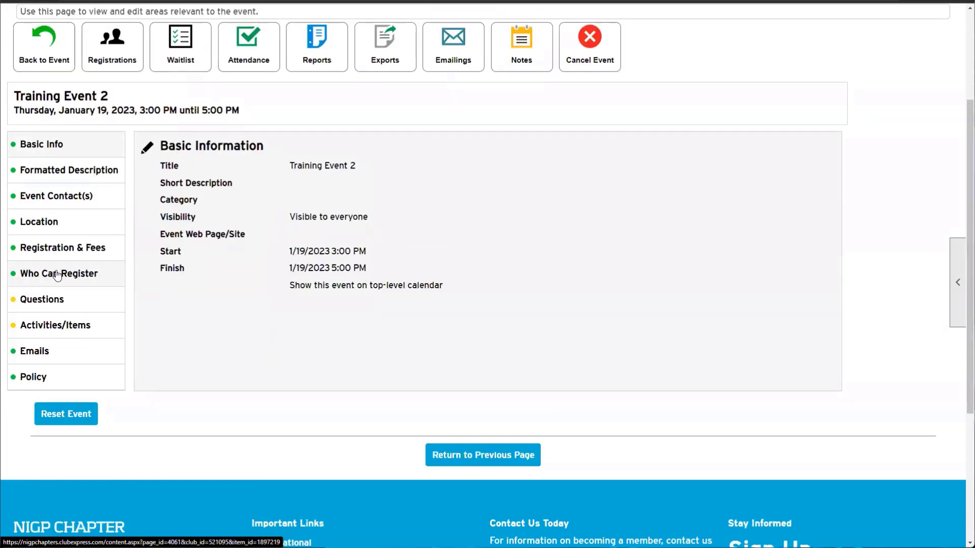
click(70, 320)
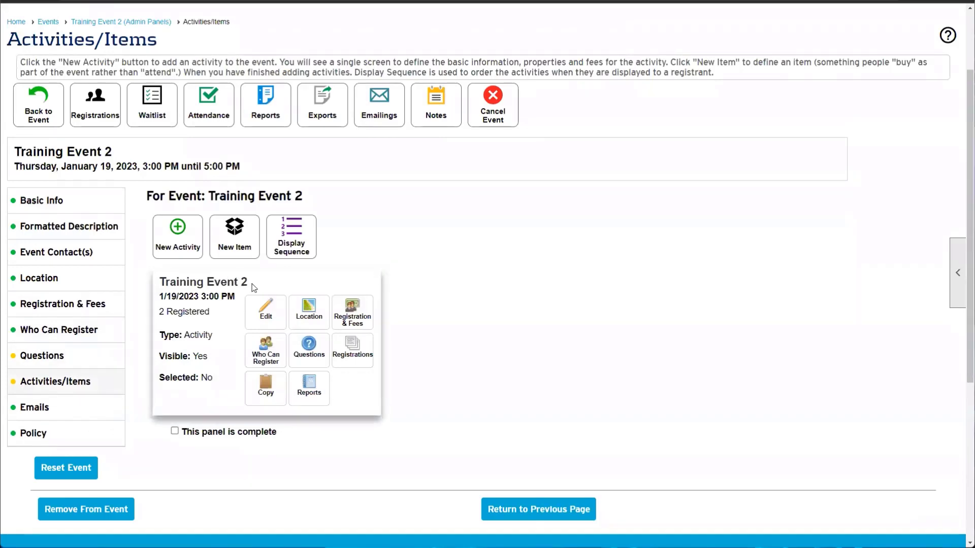
drag(254, 287, 160, 283)
click(142, 288)
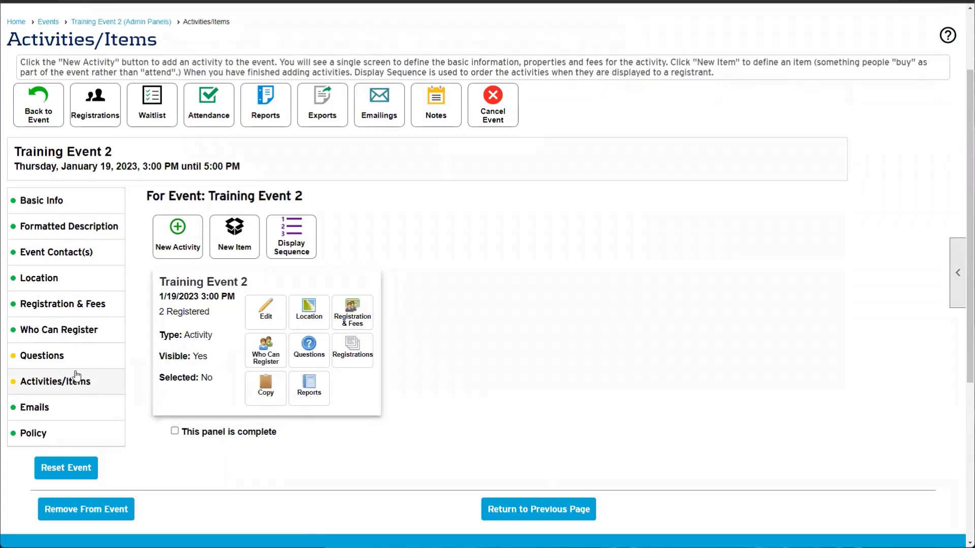
Step: Set the Event Sponsor fee to $0 for the Training Event 2 activity and save its registrant types
click(262, 351)
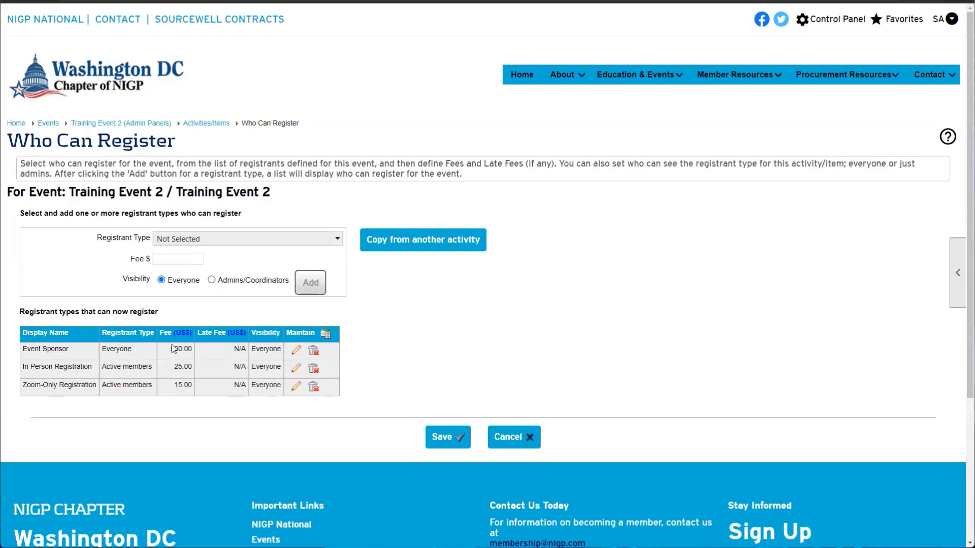
drag(184, 191, 281, 193)
click(280, 193)
drag(20, 352, 300, 357)
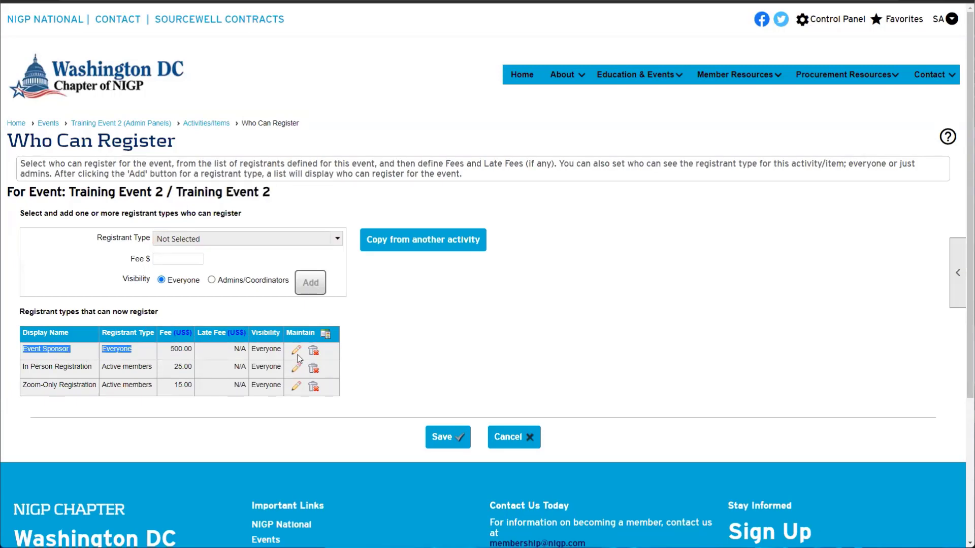
click(296, 350)
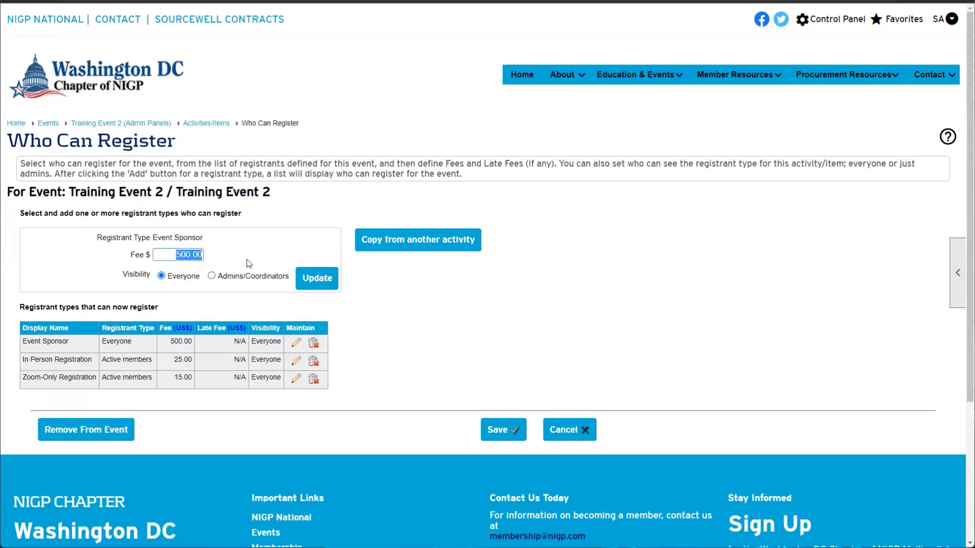
text(0)
click(317, 281)
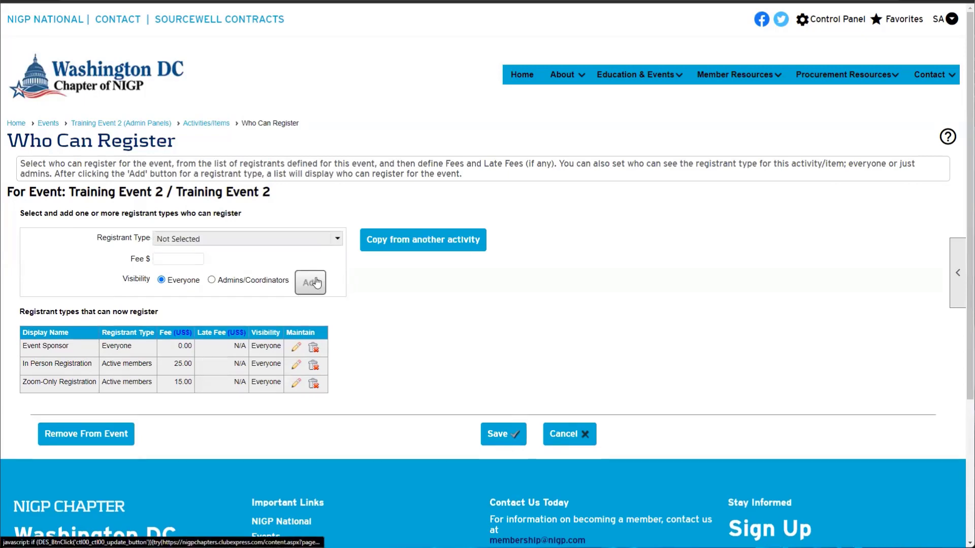
click(502, 434)
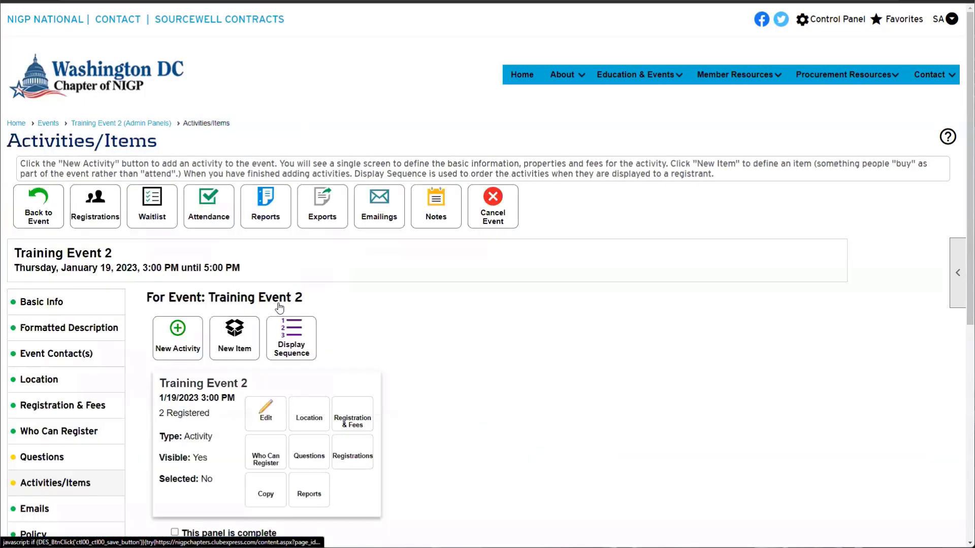
Step: View the blank new activity form for Training Event 2, leave it without saving, and return to the event's admin panels
click(191, 323)
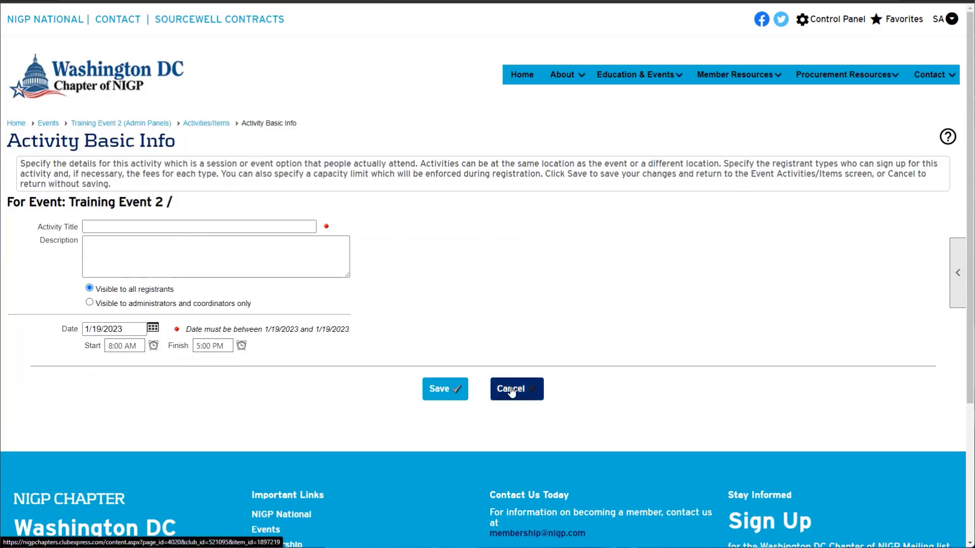
click(511, 392)
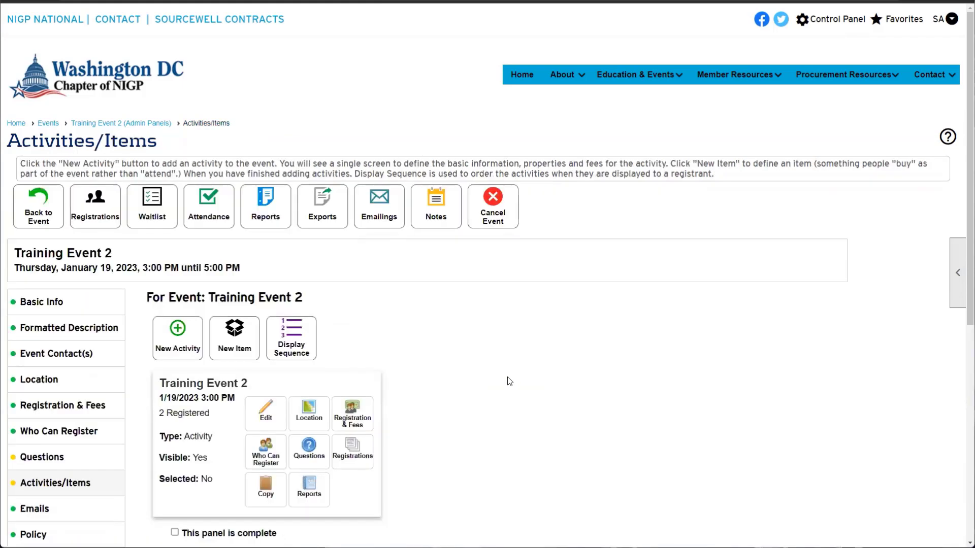
scroll(509, 381, down, 2)
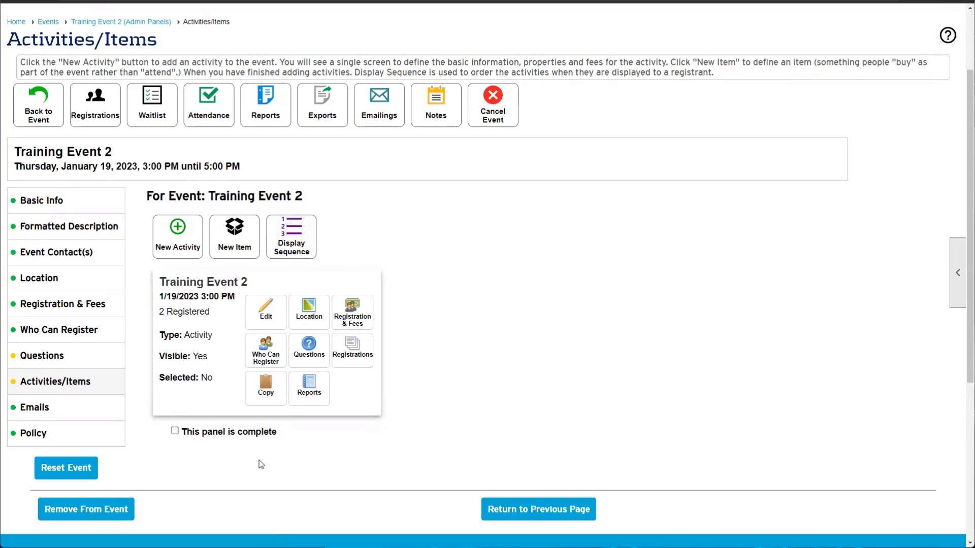
click(544, 512)
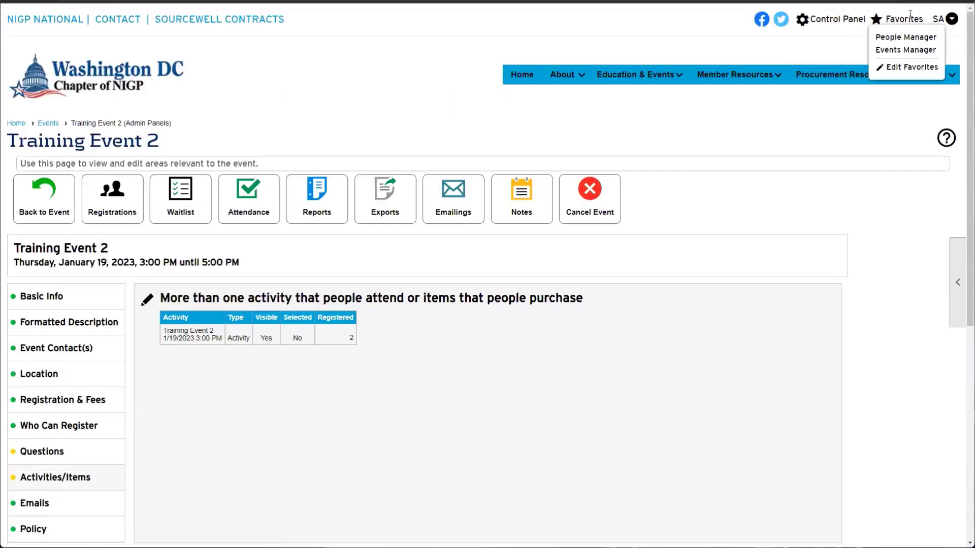
Step: Open the Financial Accounts setup from the Control Panel's Money section and include archived accounts in the search
click(836, 19)
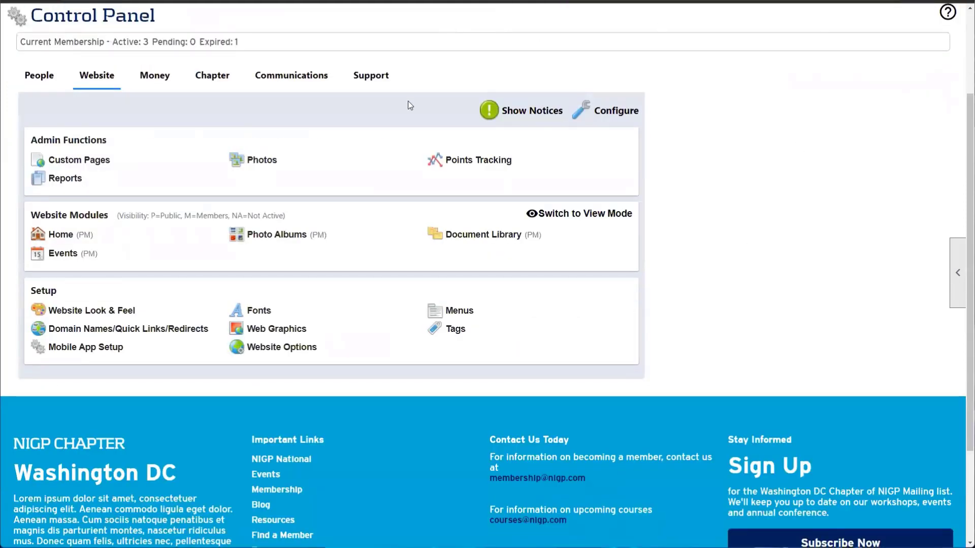
scroll(407, 104, up, 3)
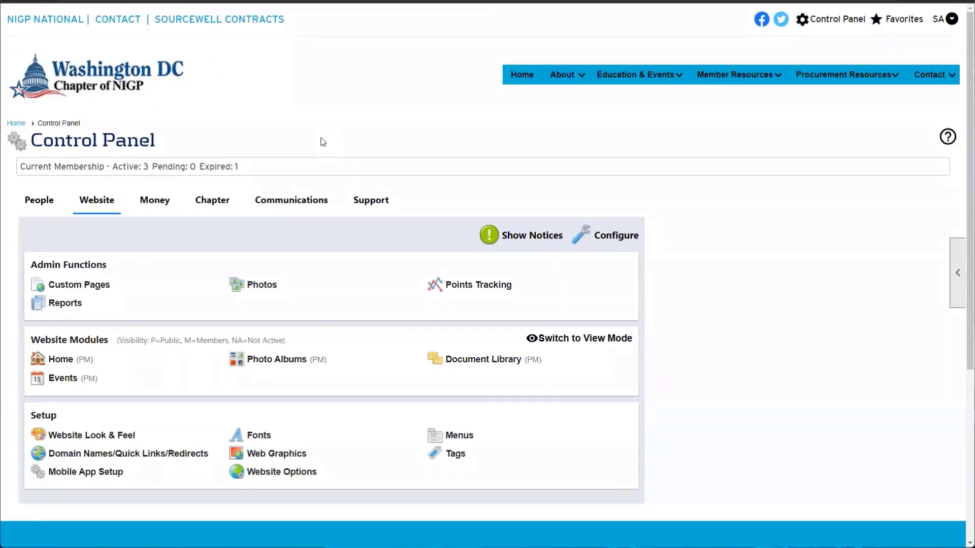
scroll(305, 142, down, 1)
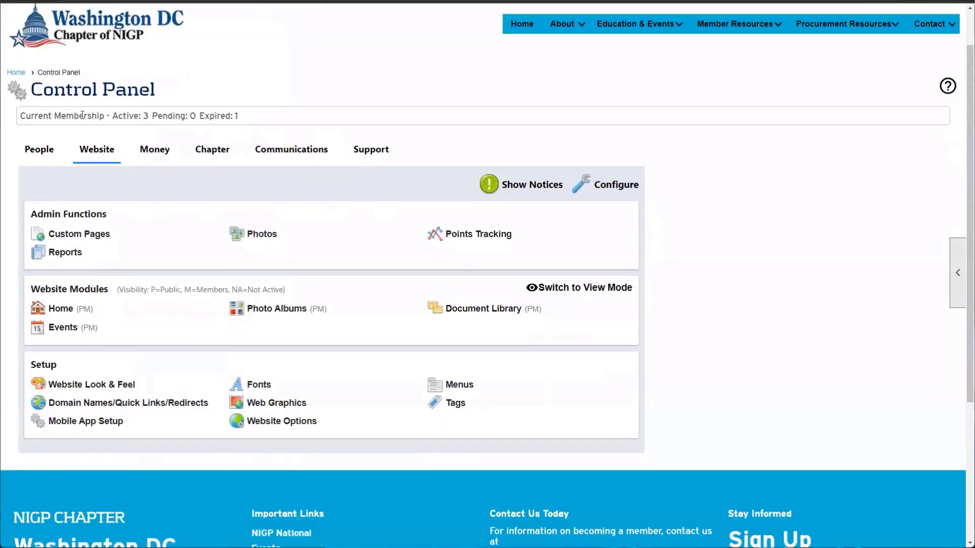
click(156, 156)
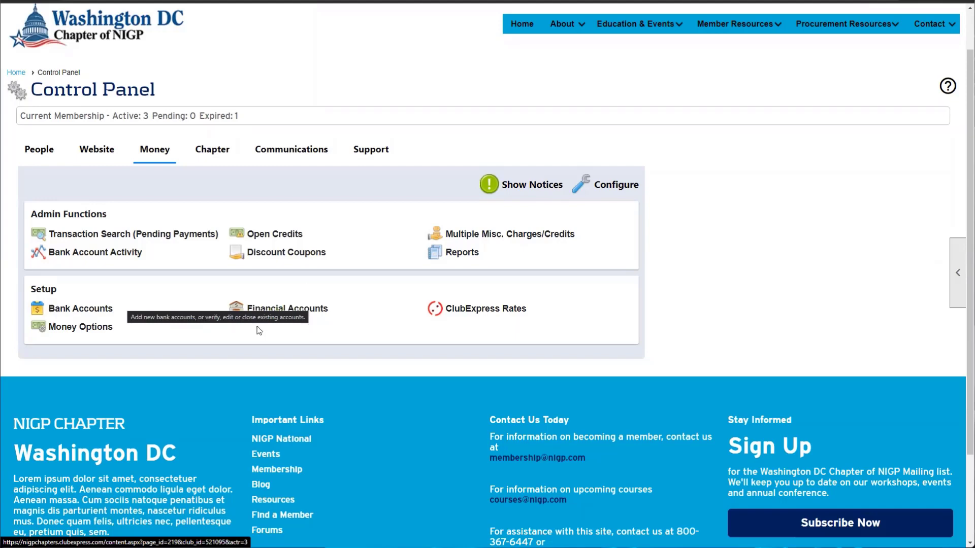
click(314, 314)
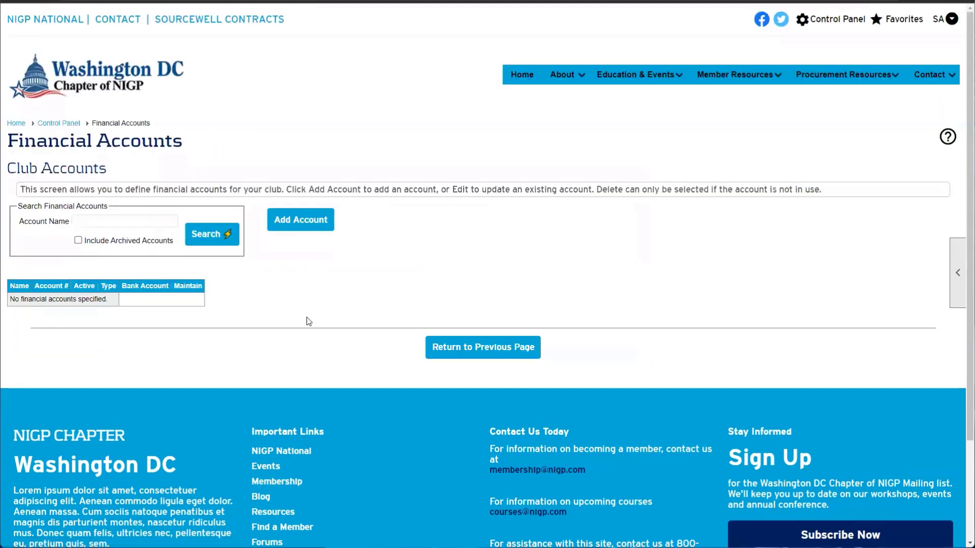
click(125, 241)
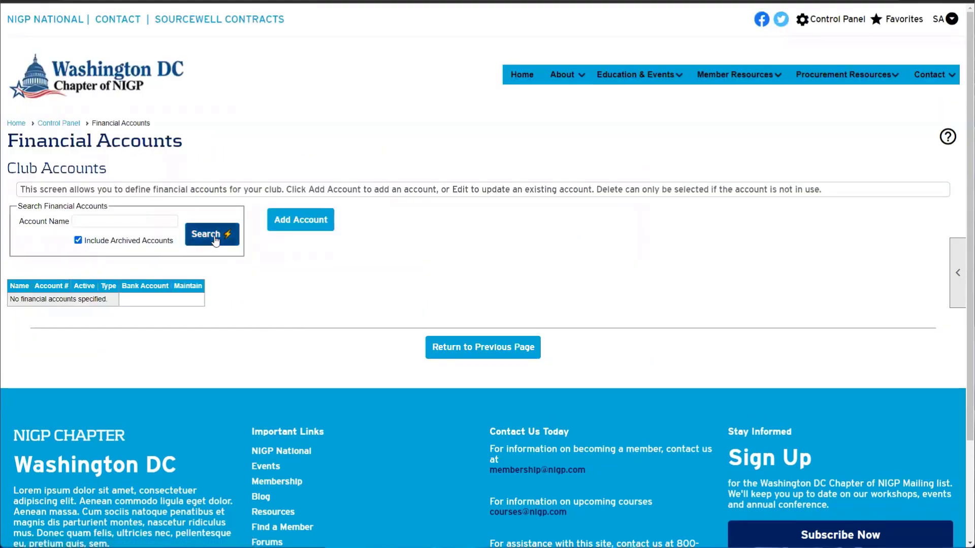
Step: Start a new financial account with Master Event Registrations as its account type
click(299, 219)
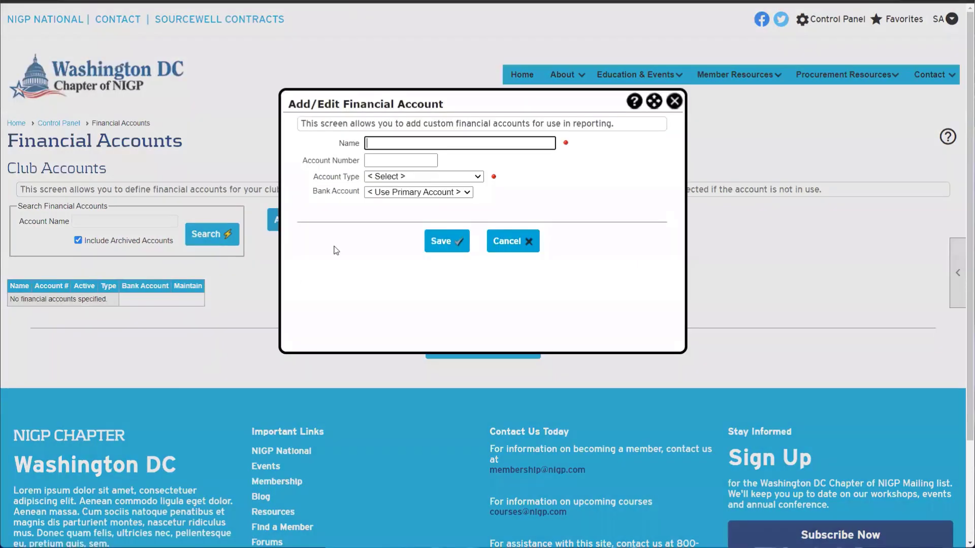
click(377, 177)
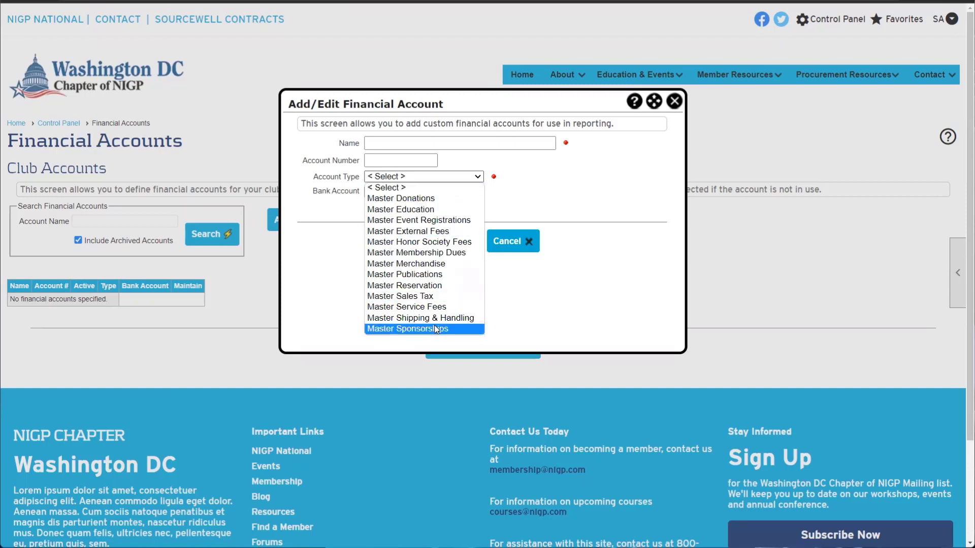
click(355, 103)
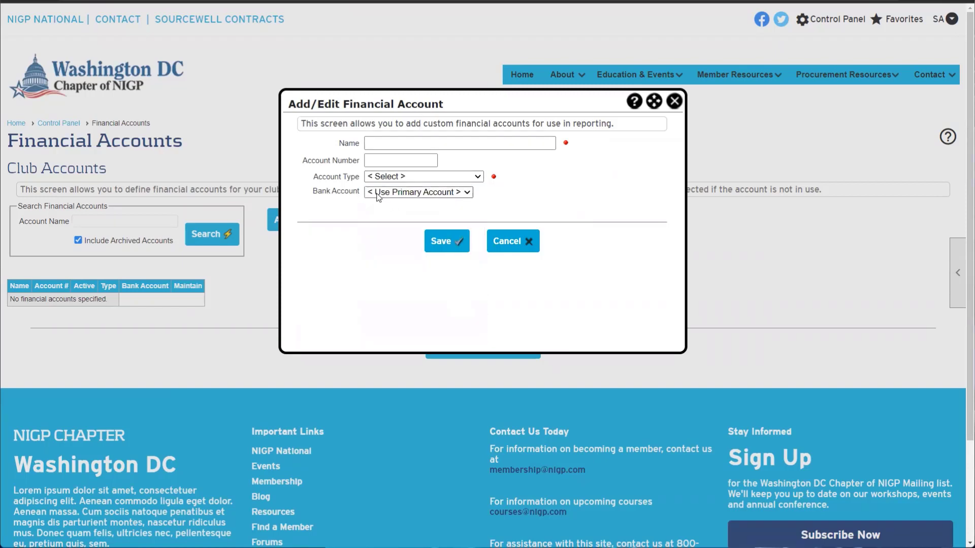
click(392, 177)
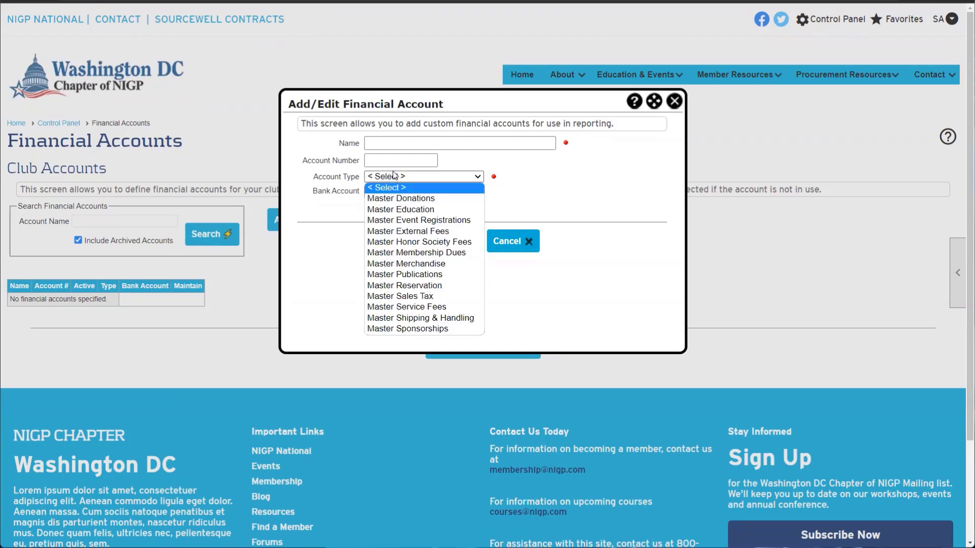
click(419, 221)
Step: Name the new financial account "Conferences"
click(370, 143)
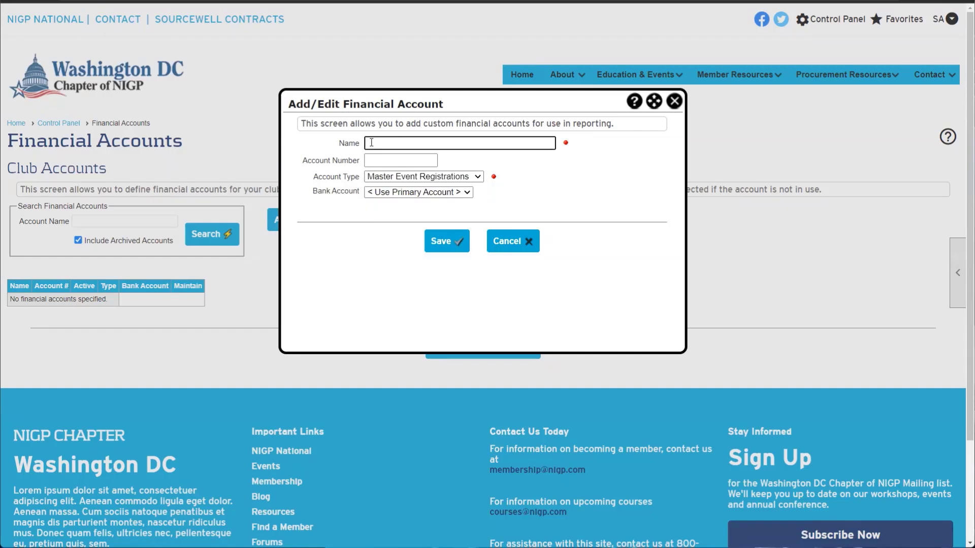
text(Conferenced)
key(BackSpace)
key(BackSpace)
key(BackSpace)
text(ces)
click(423, 152)
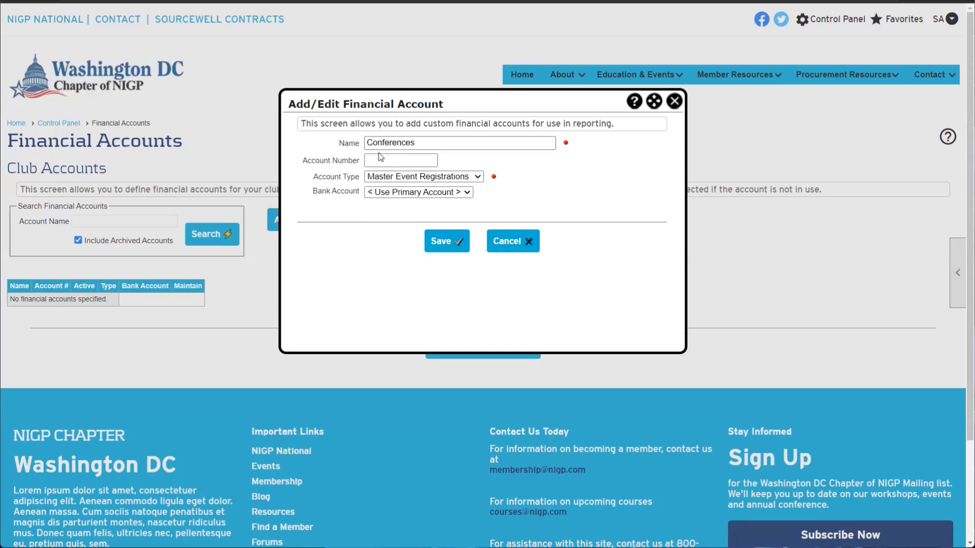
drag(366, 145, 425, 148)
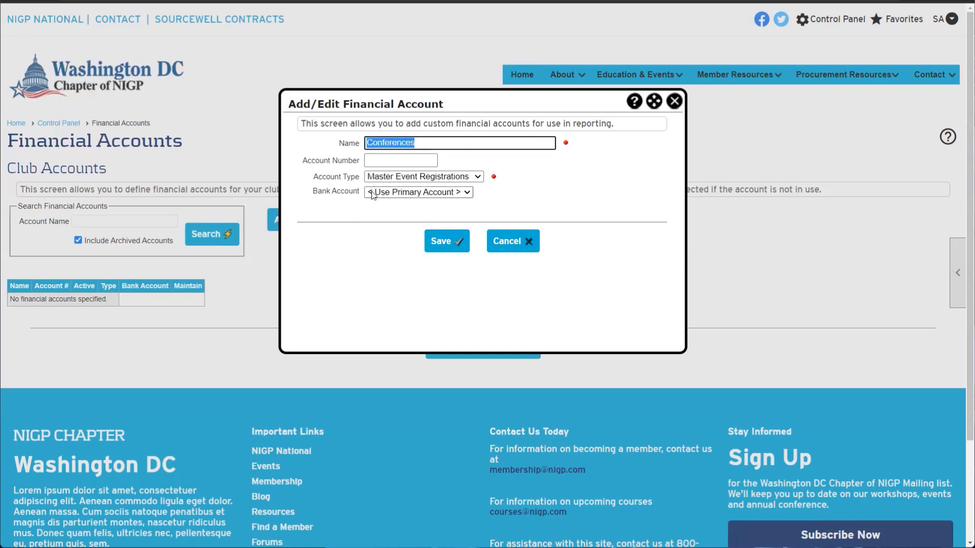
Step: Check the account number field and bank account choices for the Conferences financial account, and close the form without saving
click(397, 160)
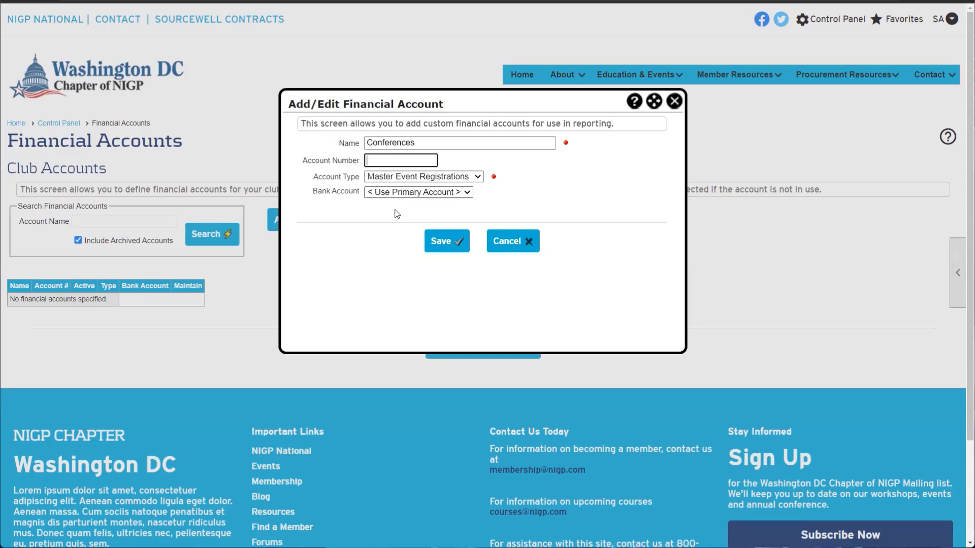
click(397, 193)
click(379, 224)
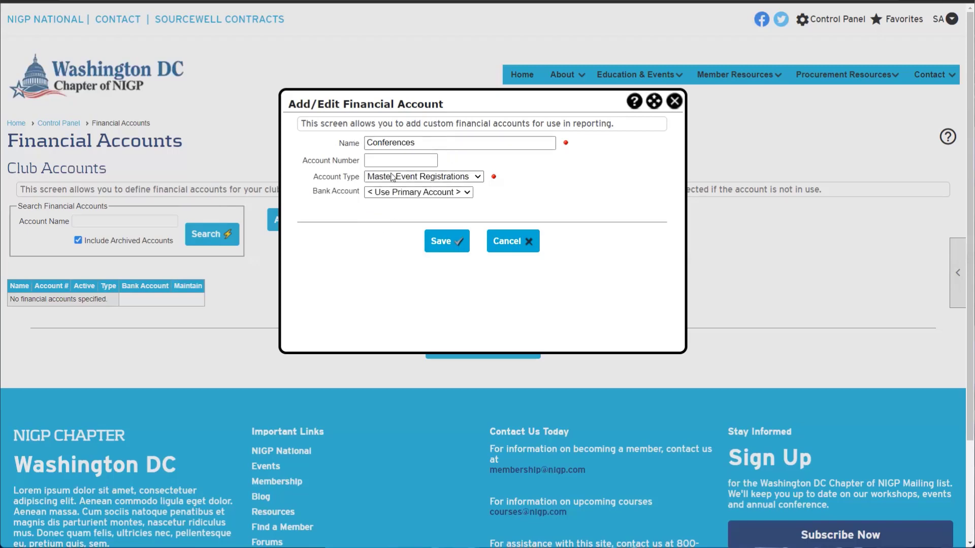
click(430, 196)
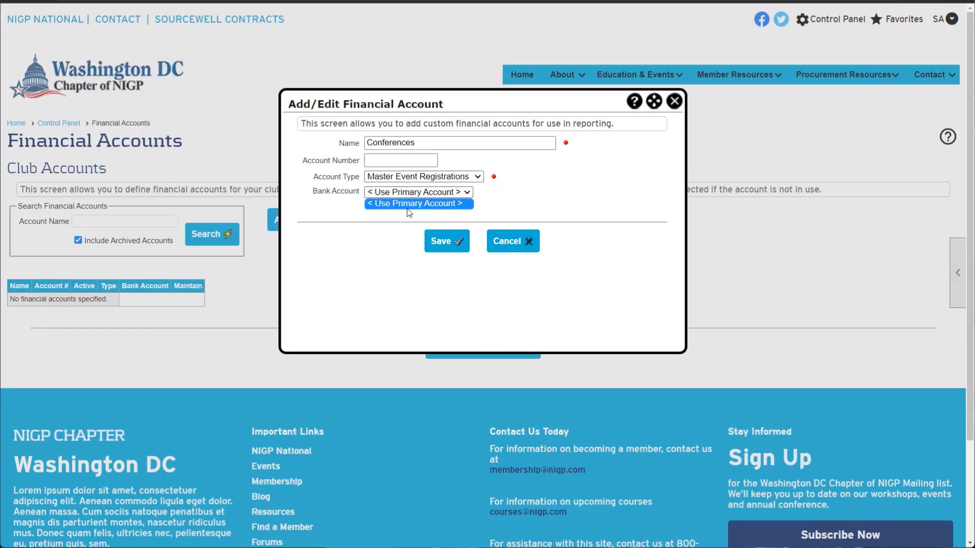
click(311, 199)
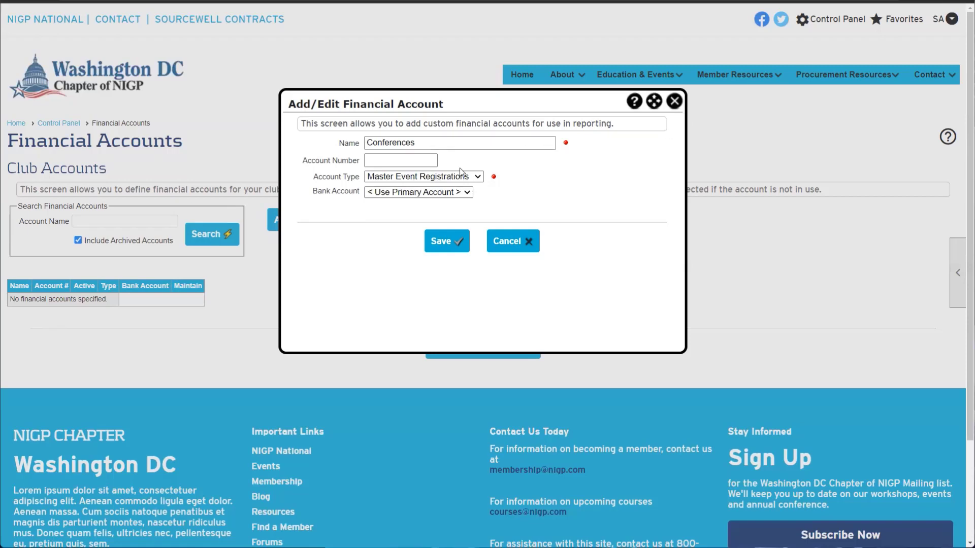
click(673, 101)
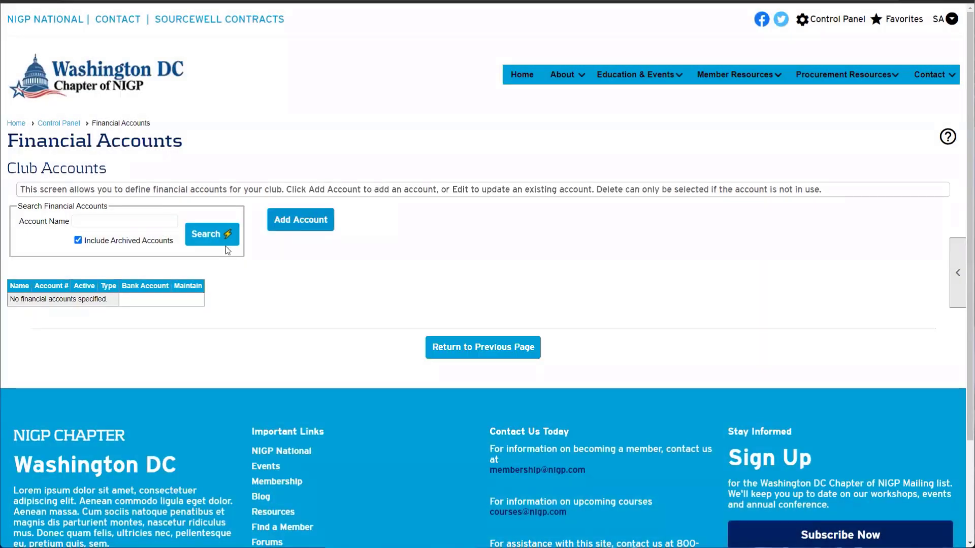
Step: Open the chapter's Bank Accounts setup, view the form for adding a bank account, and close it without saving
click(448, 349)
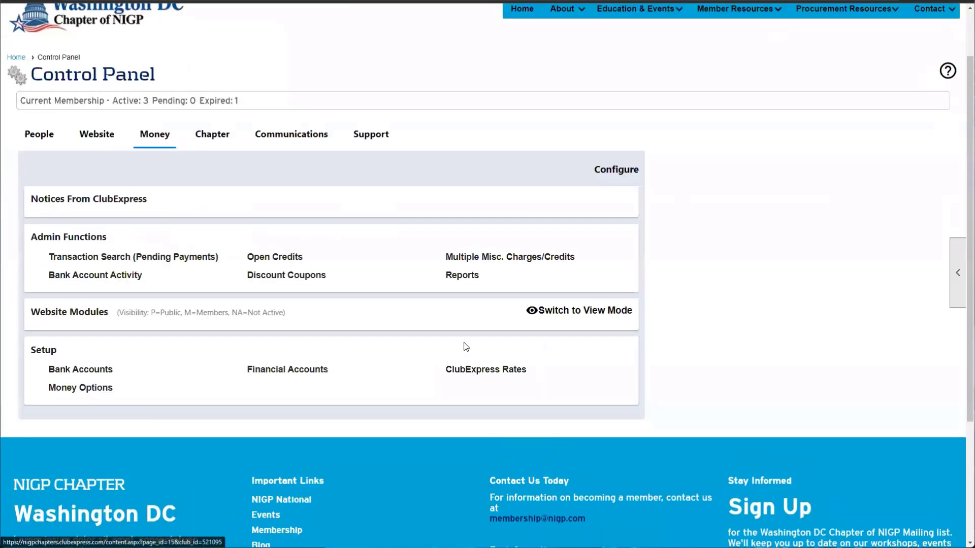
click(106, 236)
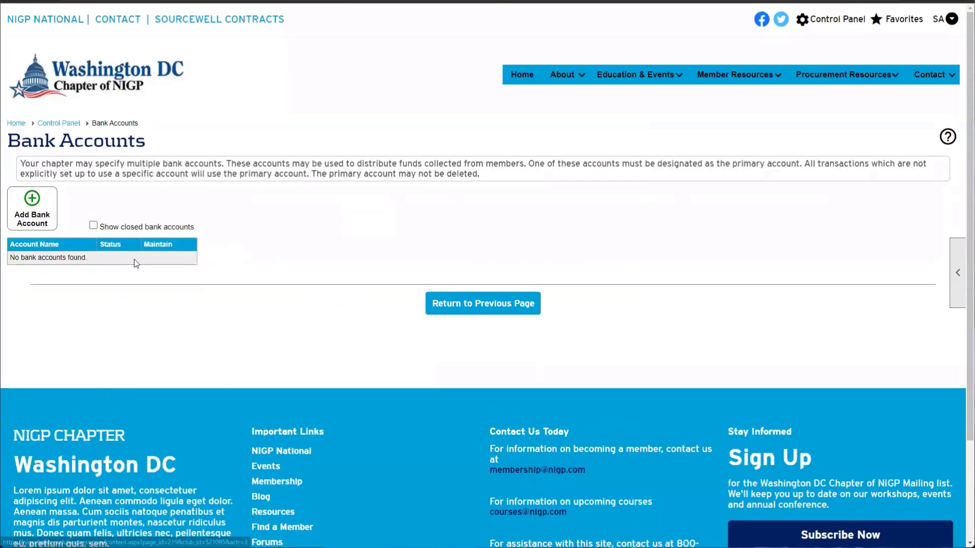
click(31, 211)
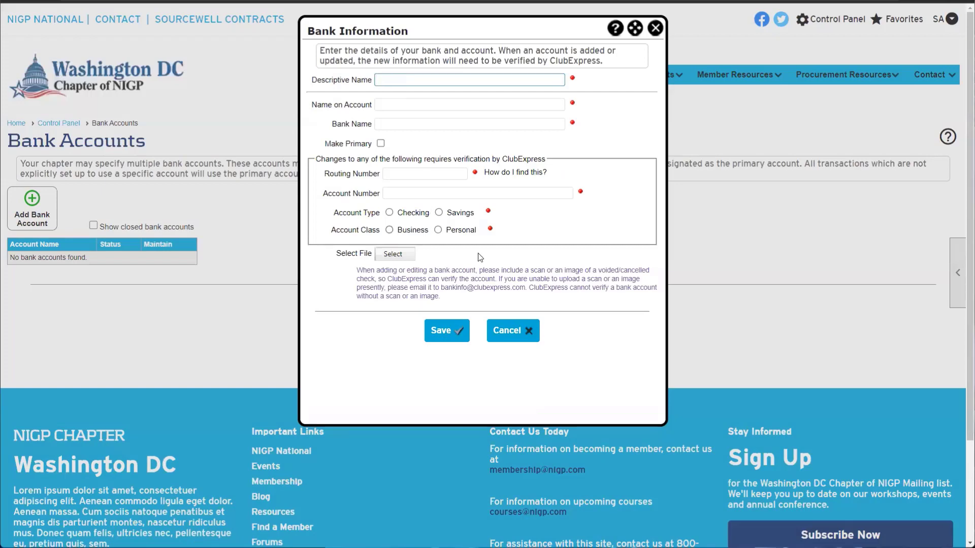
click(656, 30)
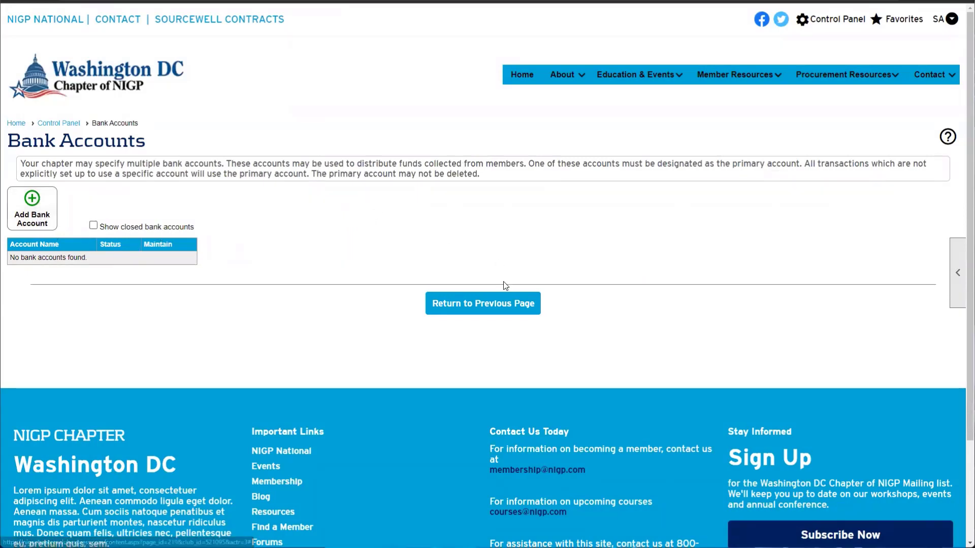
Step: Open Money Options and review the General and Payment Options settings, including the Federal Tax ID and Other Payment Options fields
click(496, 304)
scroll(487, 305, down, 2)
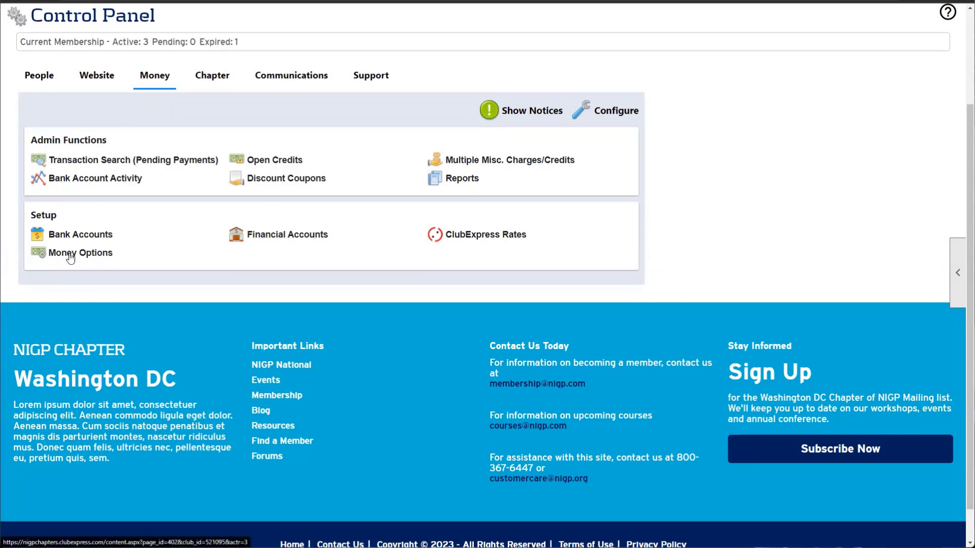
click(86, 253)
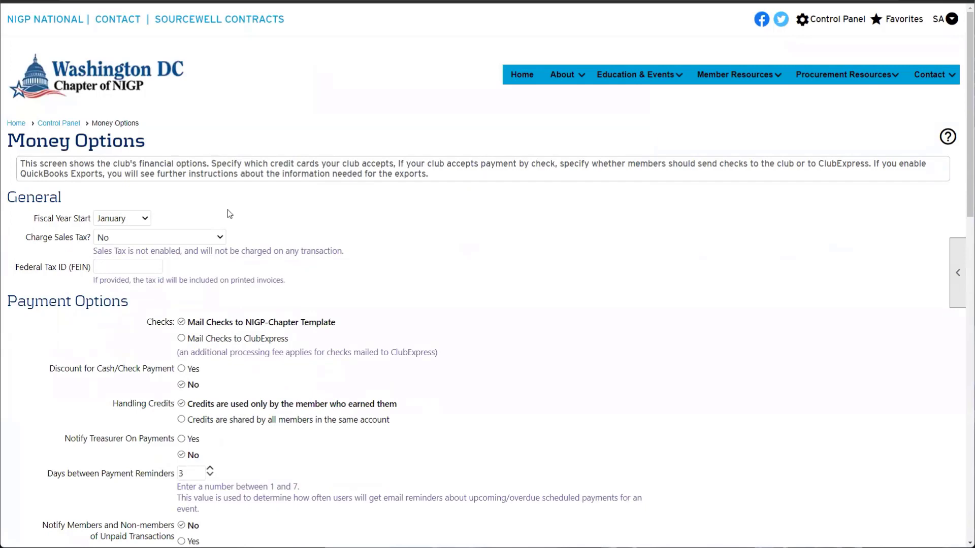
scroll(76, 267, down, 2)
click(80, 168)
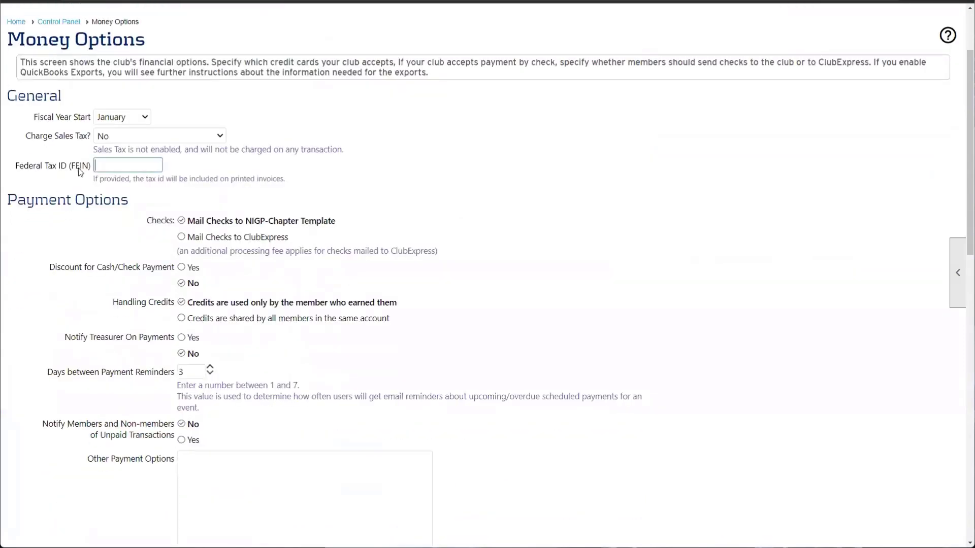
scroll(121, 169, down, 2)
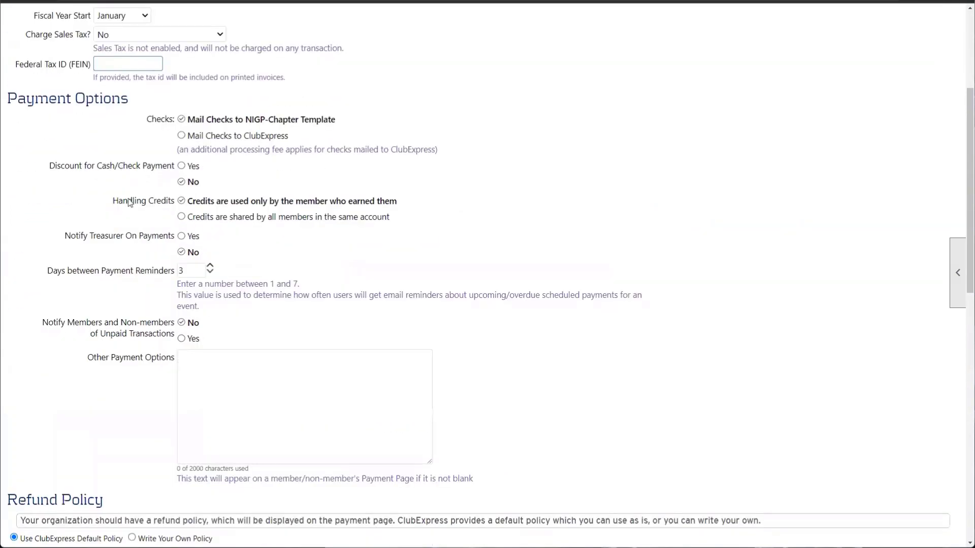
scroll(74, 135, down, 1)
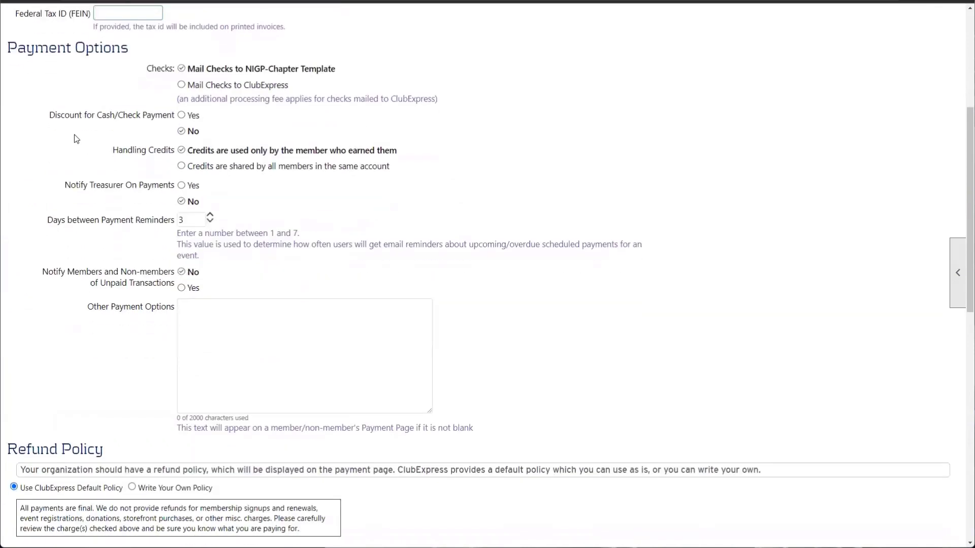
drag(107, 306, 169, 310)
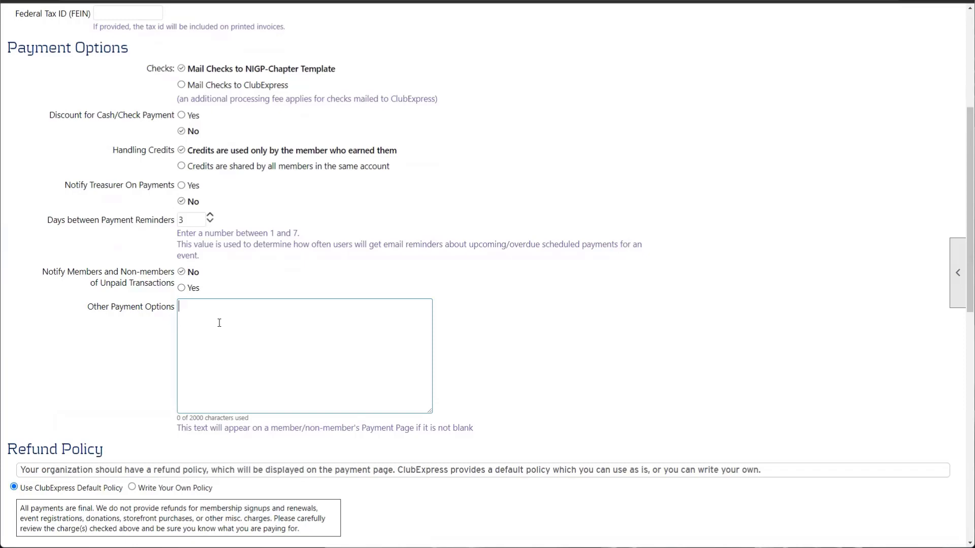
scroll(218, 321, down, 1)
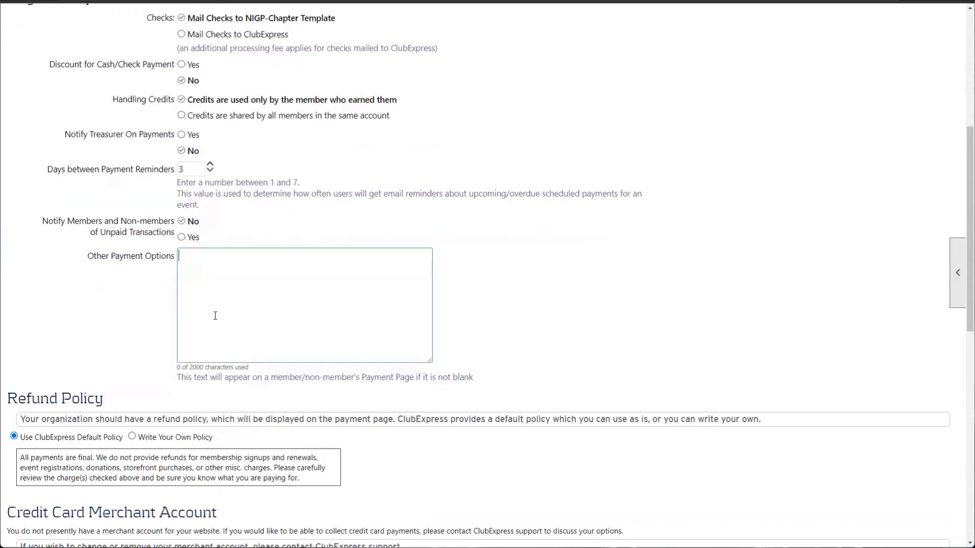
scroll(213, 309, up, 2)
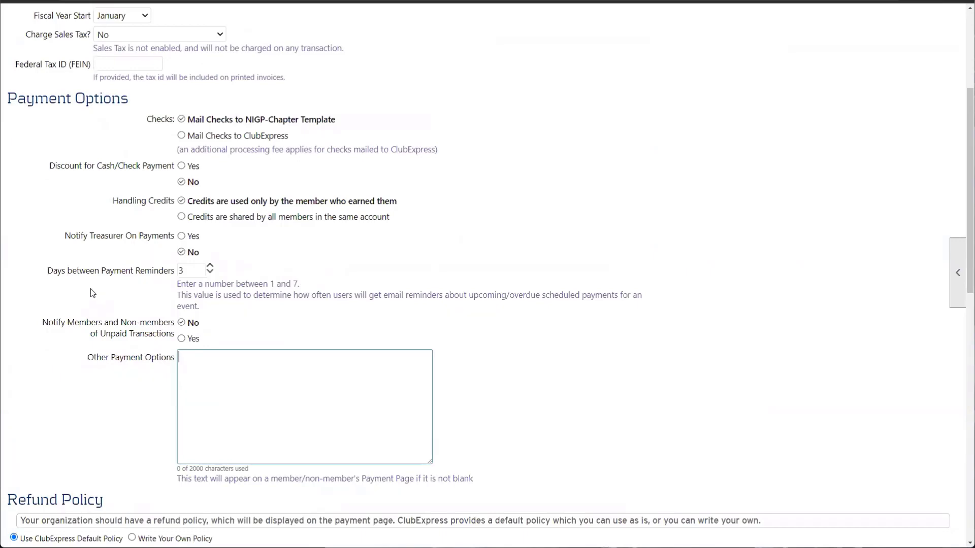
scroll(92, 293, up, 1)
scroll(92, 293, up, 1)
scroll(92, 293, down, 6)
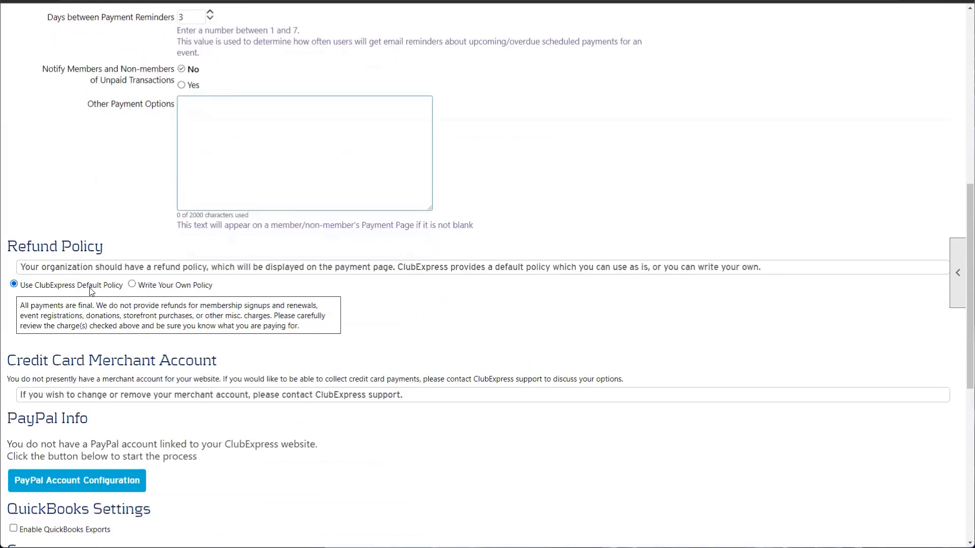
Step: Examine the Refund Policy, Credit Card Merchant Account and PayPal Info sections of the money options
scroll(91, 291, down, 2)
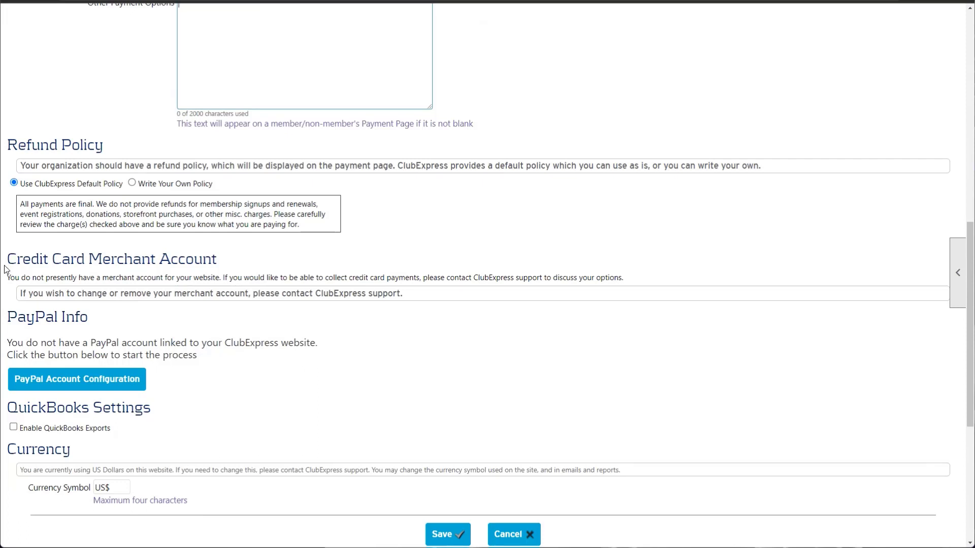
drag(6, 265, 194, 262)
click(106, 219)
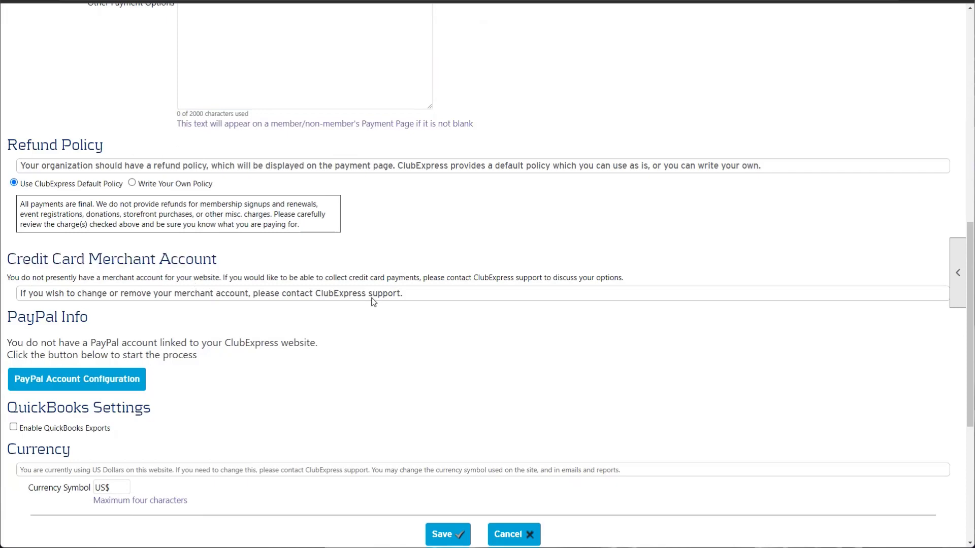
scroll(371, 302, up, 2)
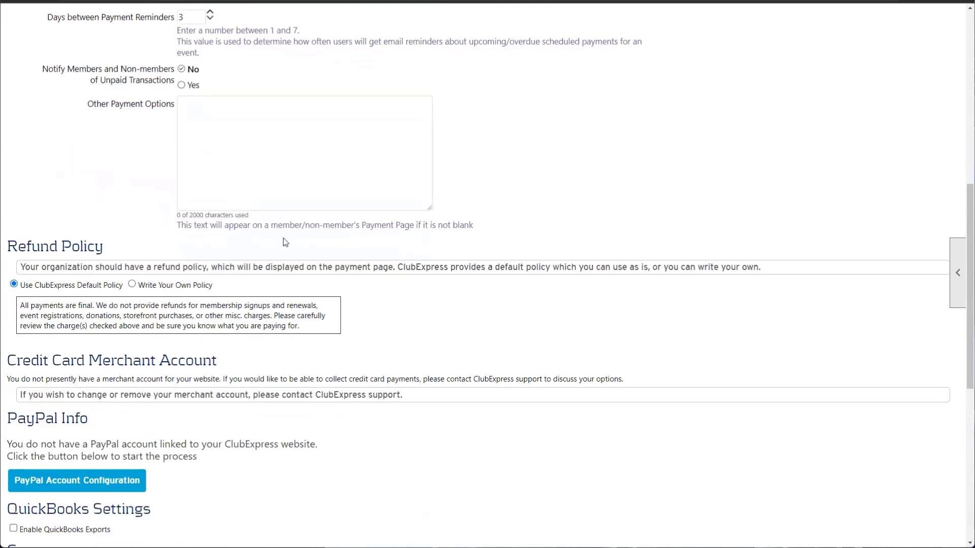
scroll(127, 261, down, 1)
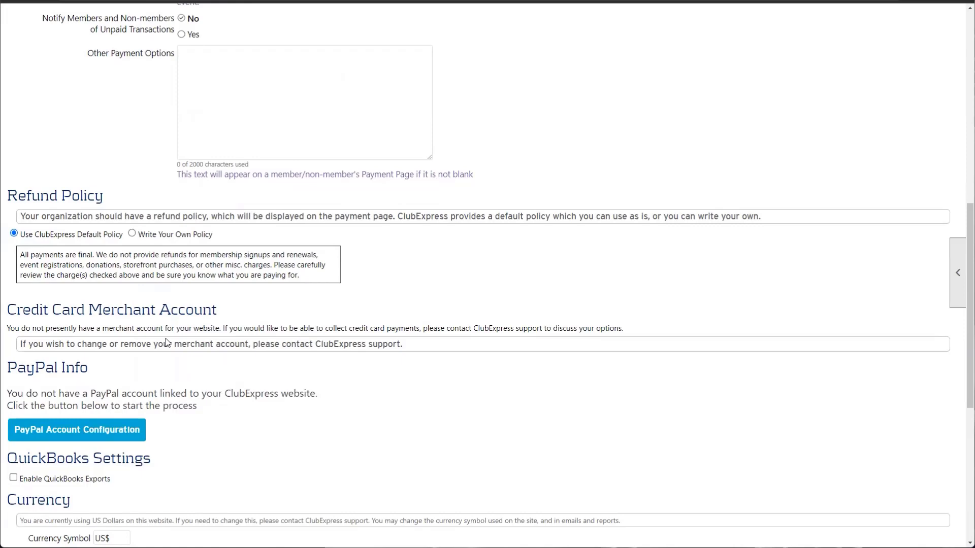
scroll(167, 344, down, 2)
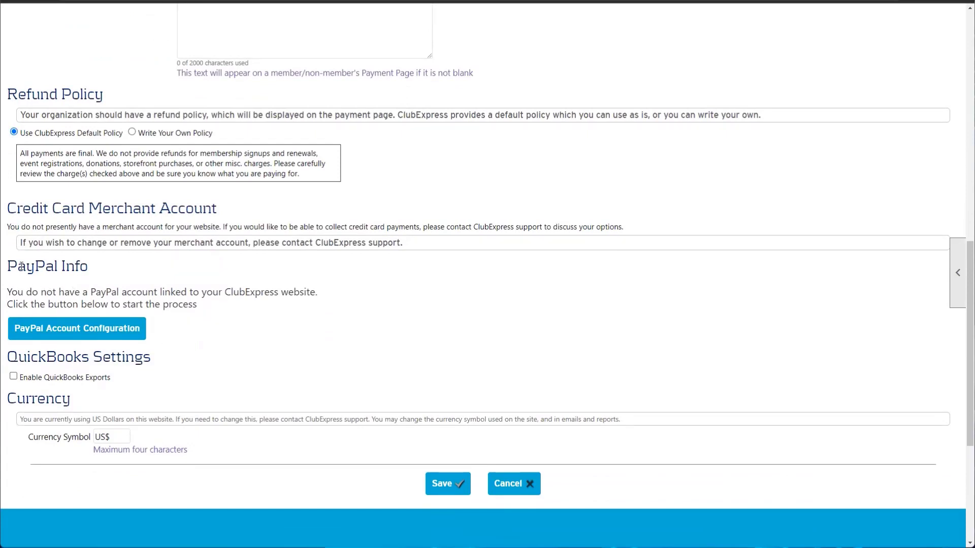
drag(11, 264, 170, 308)
click(185, 308)
Step: Review the QuickBooks Settings and Currency sections of the money options
scroll(154, 424, up, 10)
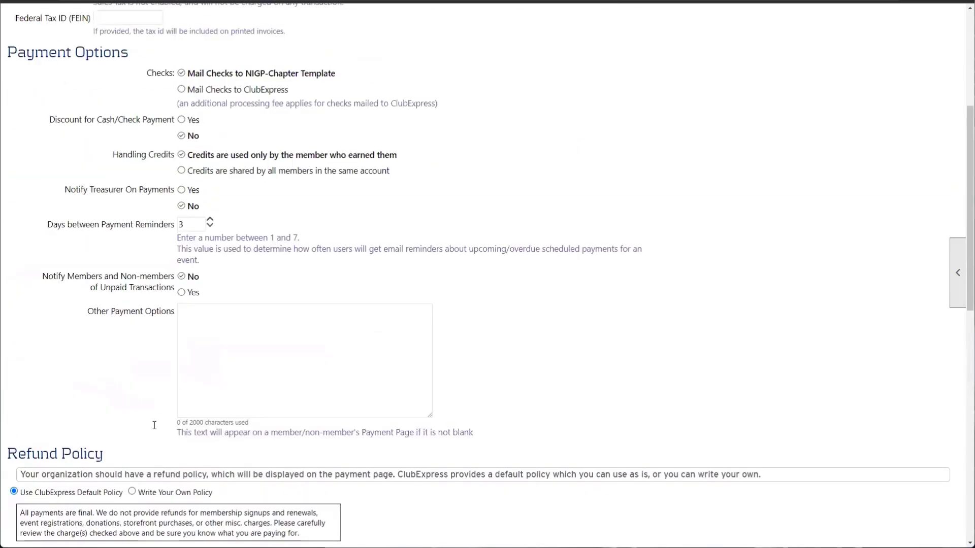
scroll(153, 425, down, 10)
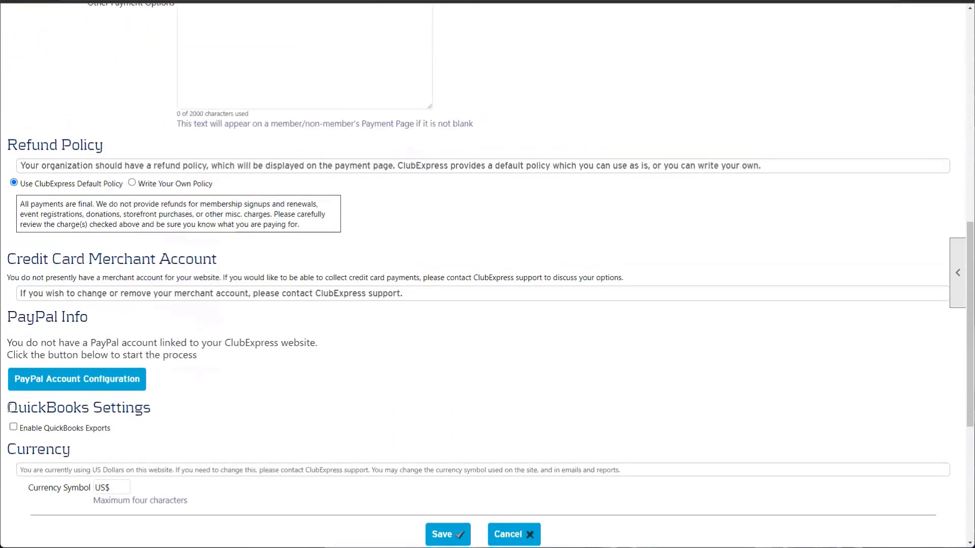
drag(7, 409, 152, 410)
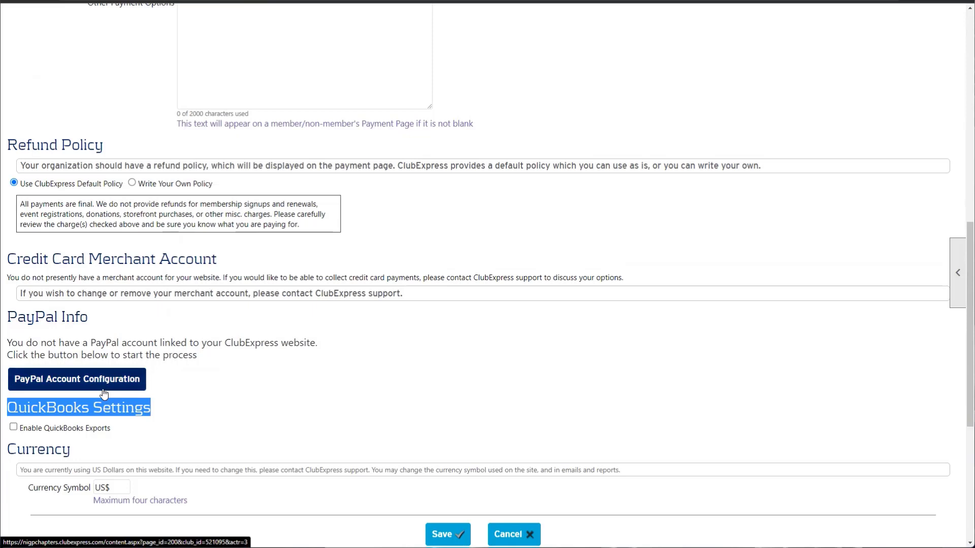
click(159, 407)
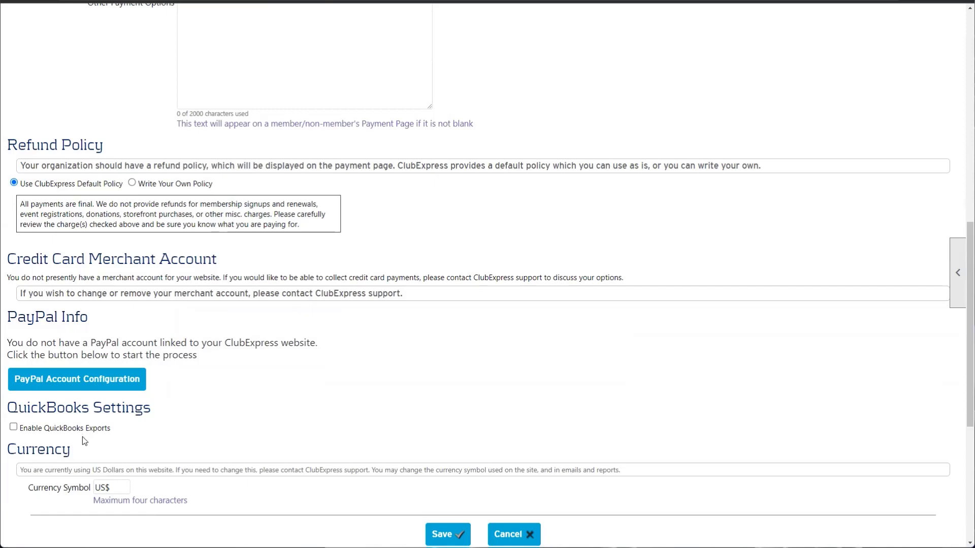
scroll(144, 475, down, 3)
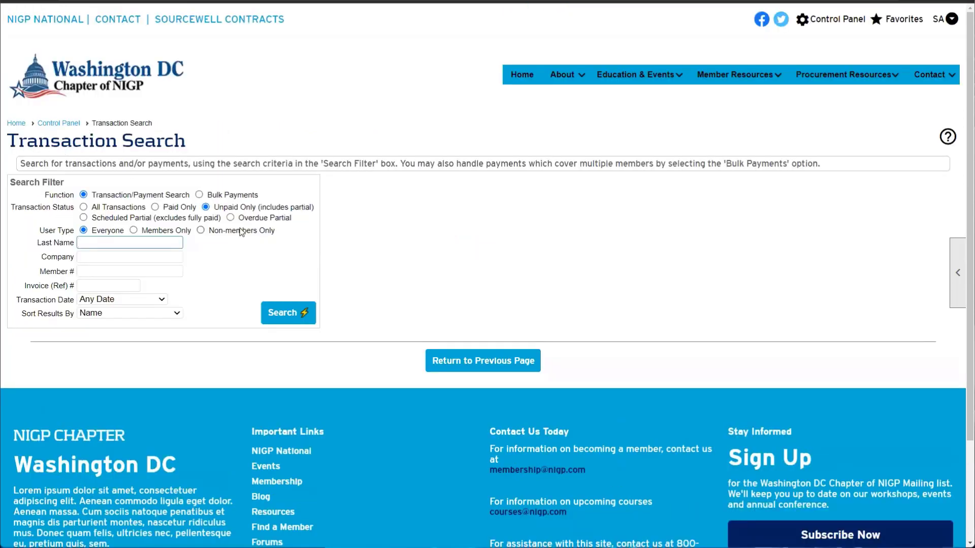
Step: Set the transaction status filter of the Transaction Search to All Transactions
drag(218, 207, 320, 214)
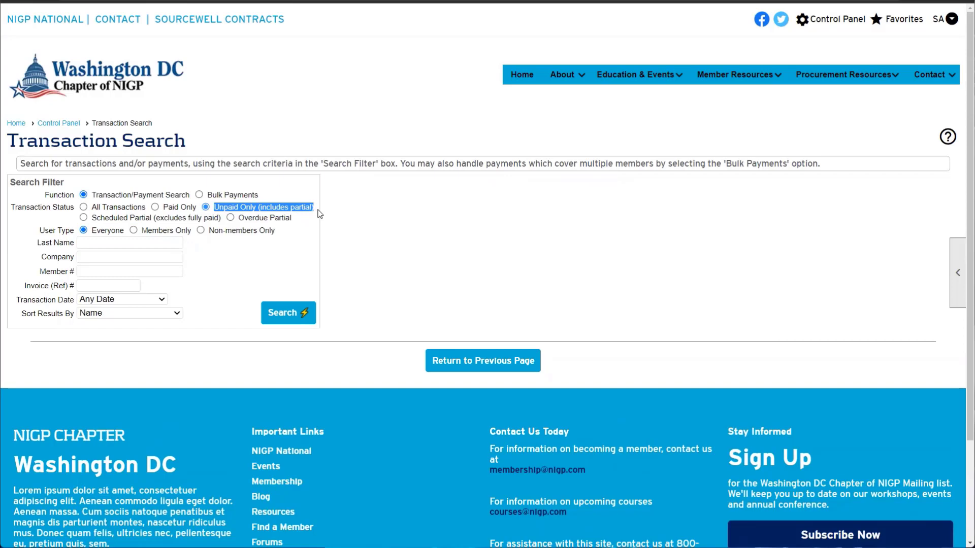
drag(320, 214, 260, 212)
click(159, 207)
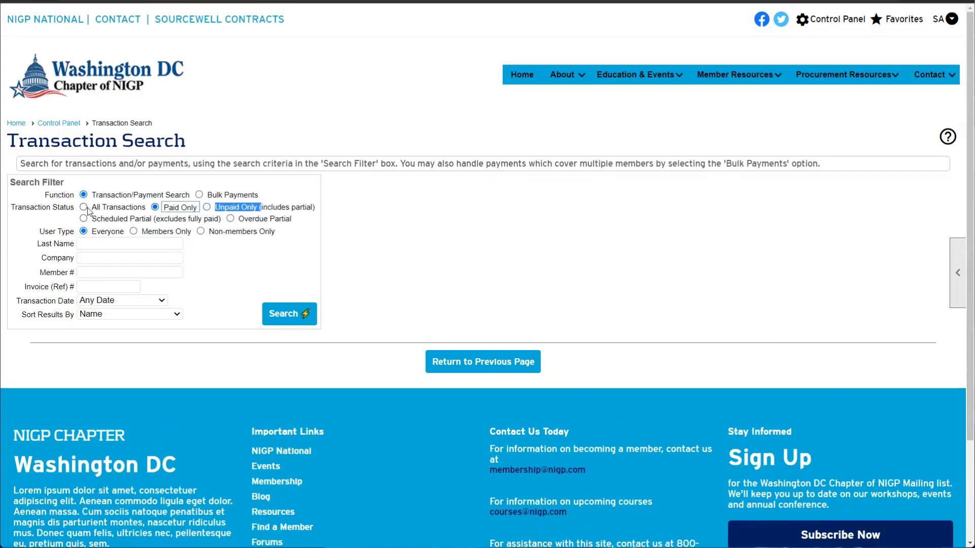
click(124, 209)
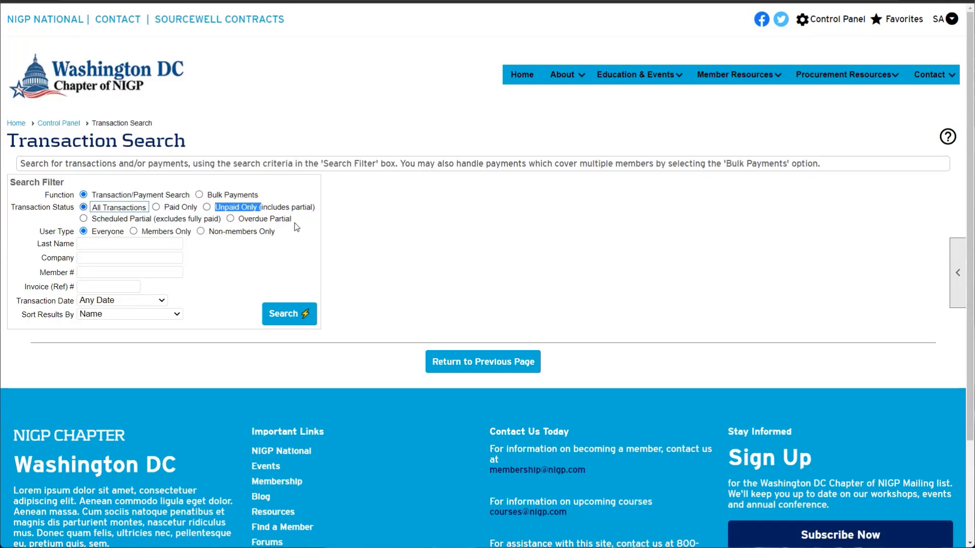
click(338, 206)
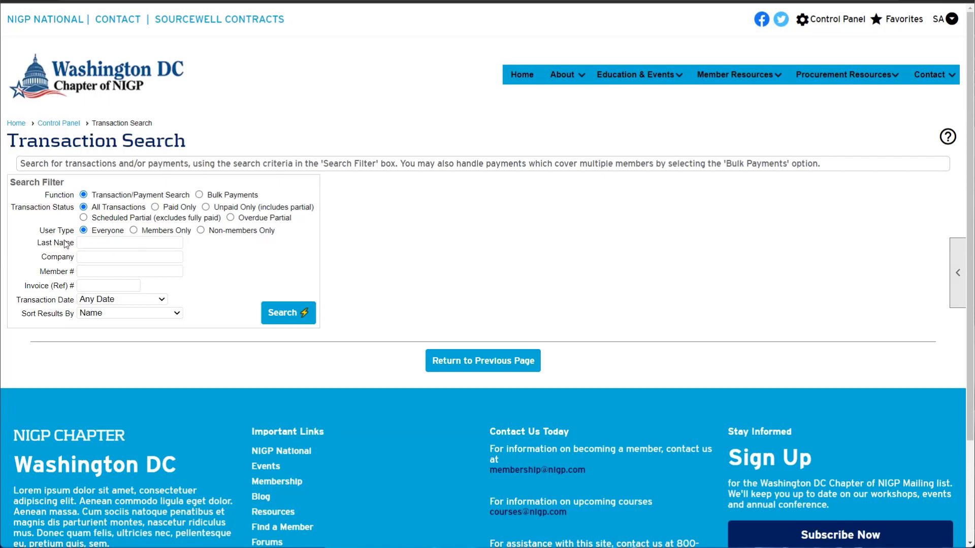
Step: Look over the Last Name and Company fields of the transaction search filter
click(99, 245)
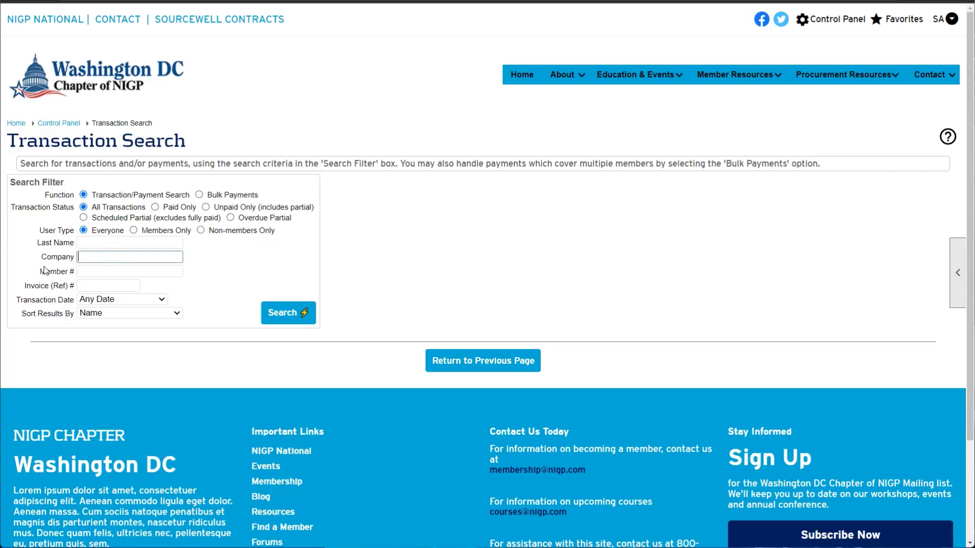
drag(42, 258, 78, 258)
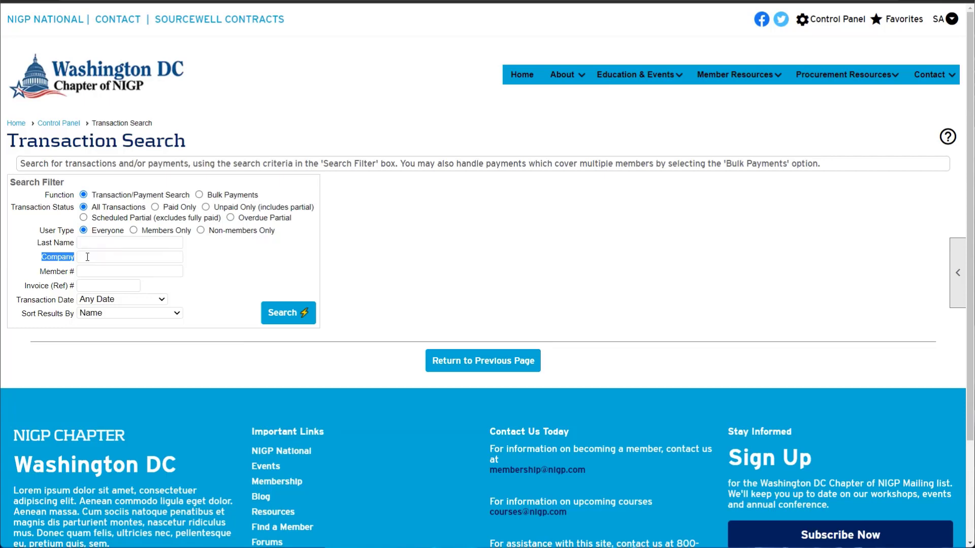
click(87, 256)
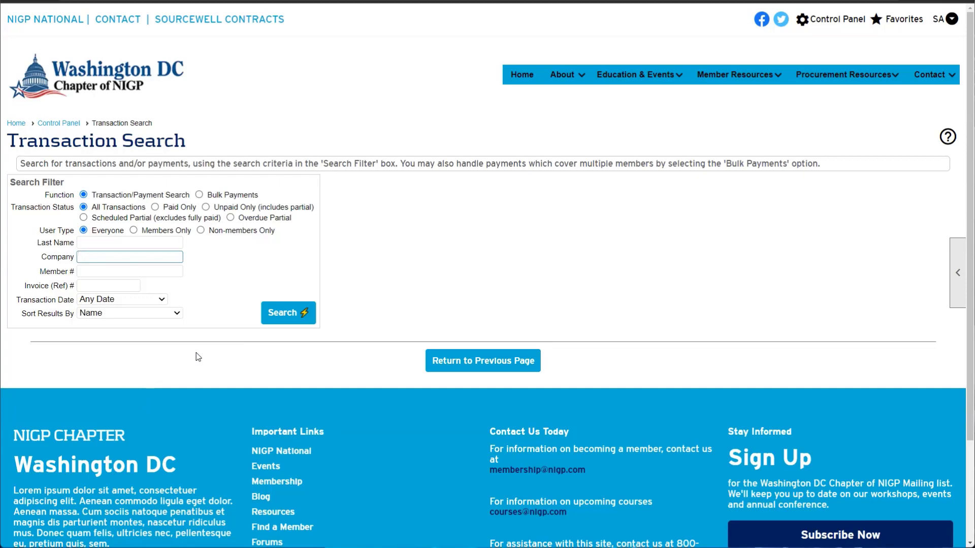
Step: Run the transaction search with the current filter and look through the listed transactions
drag(286, 327, 289, 320)
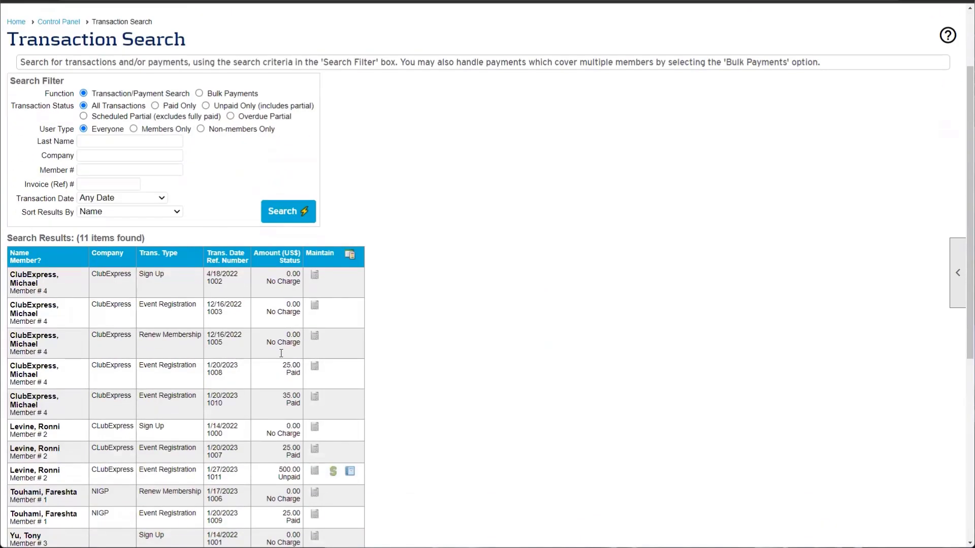
scroll(282, 355, down, 6)
scroll(283, 357, up, 2)
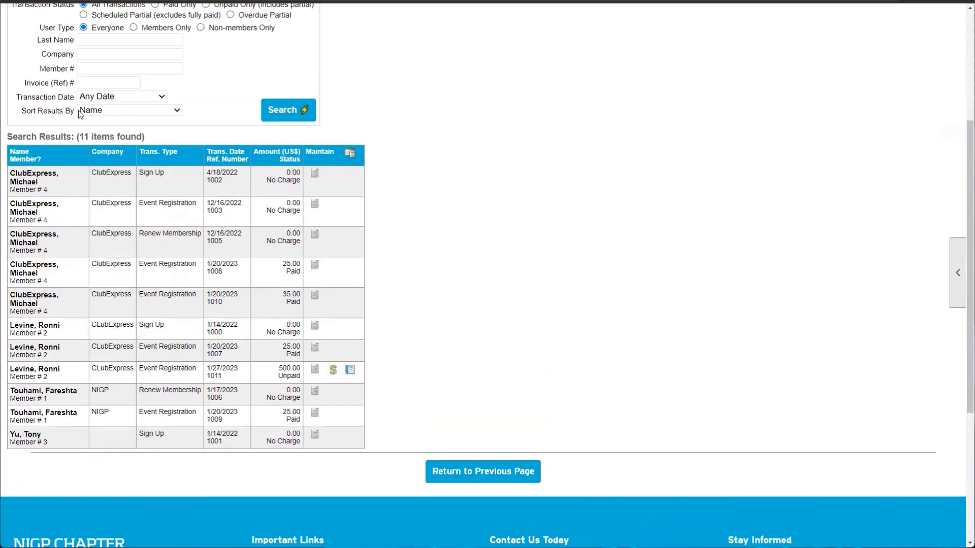
Step: Sort the transaction search results by Trans. Date/Ref Number and rerun the search
click(101, 112)
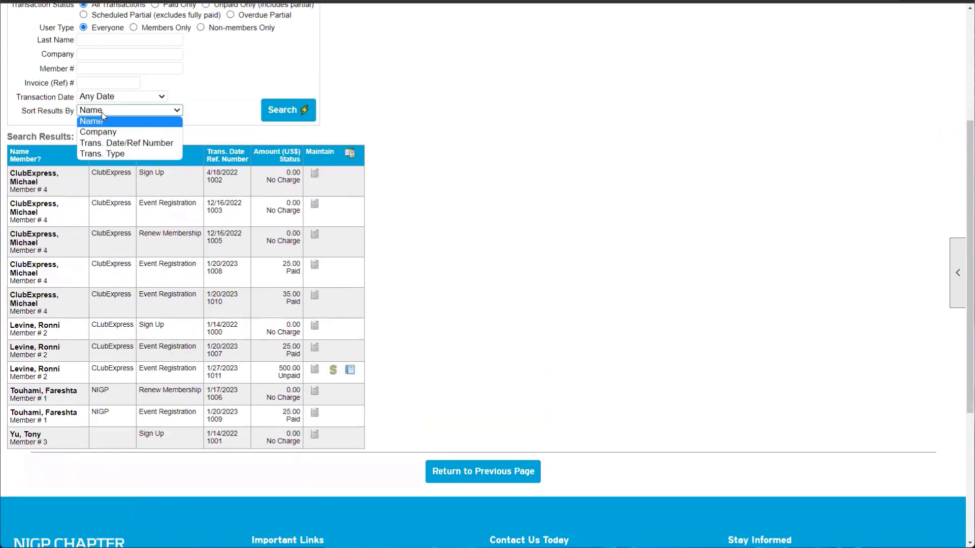
click(134, 143)
click(299, 116)
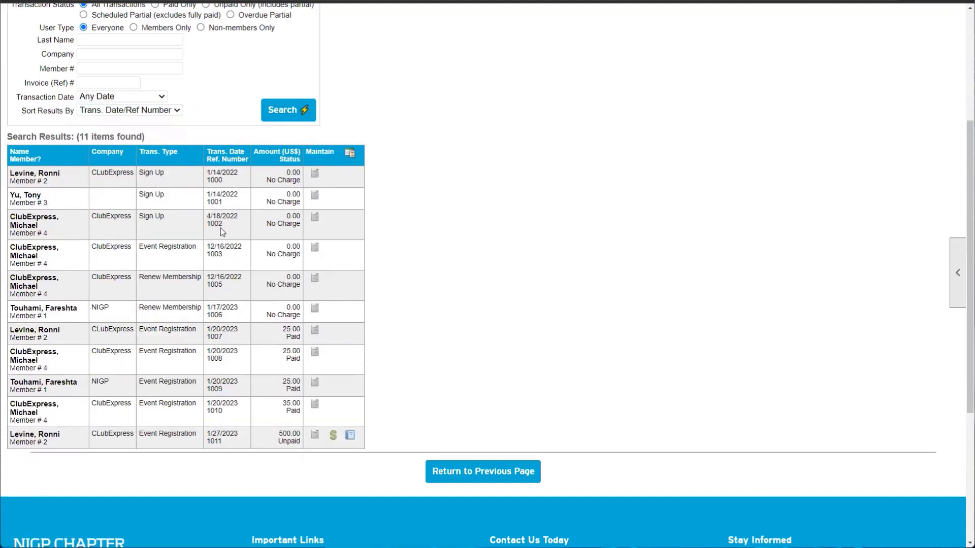
Step: Examine the transaction dates and the amount and status of the event registration dated 1/27/2023
drag(212, 174, 350, 349)
click(436, 321)
drag(60, 435, 205, 442)
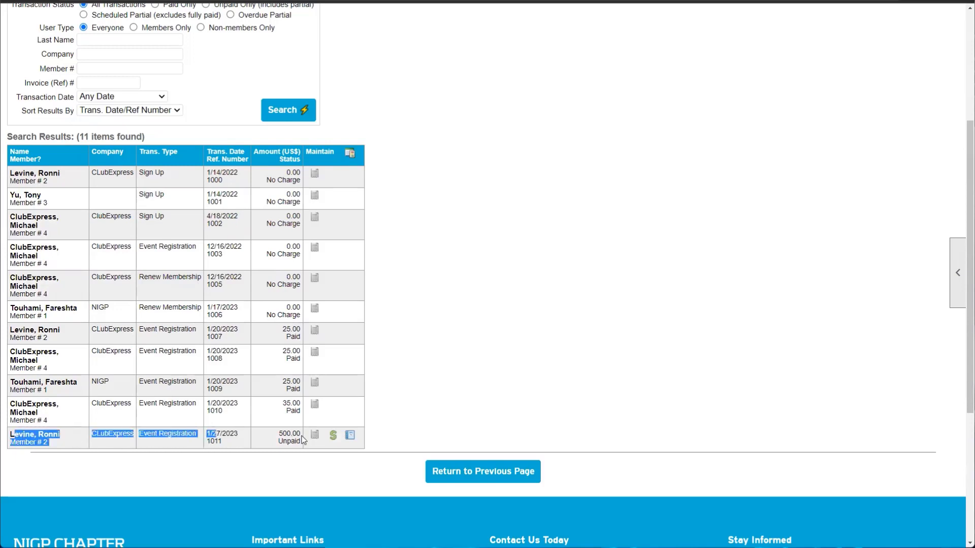
drag(281, 432, 298, 444)
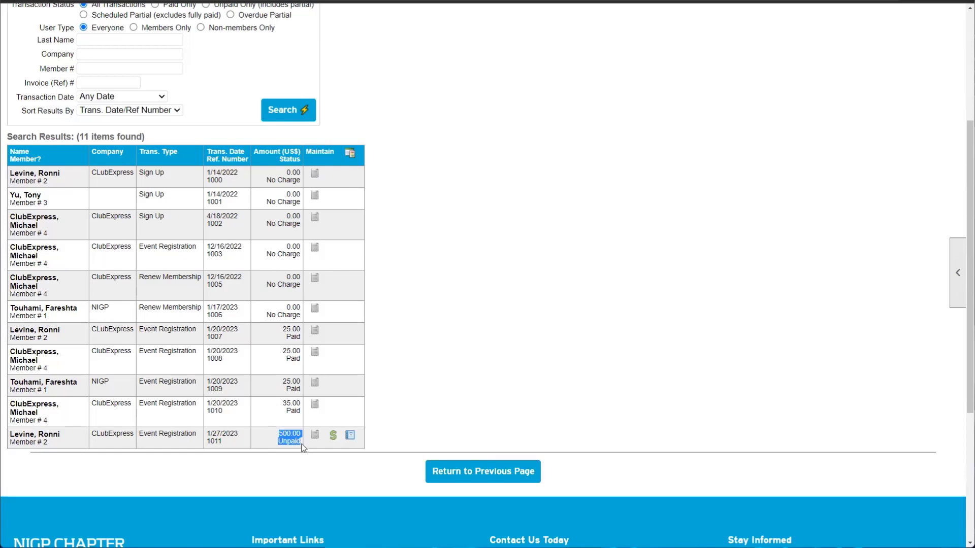
click(300, 444)
scroll(364, 443, up, 1)
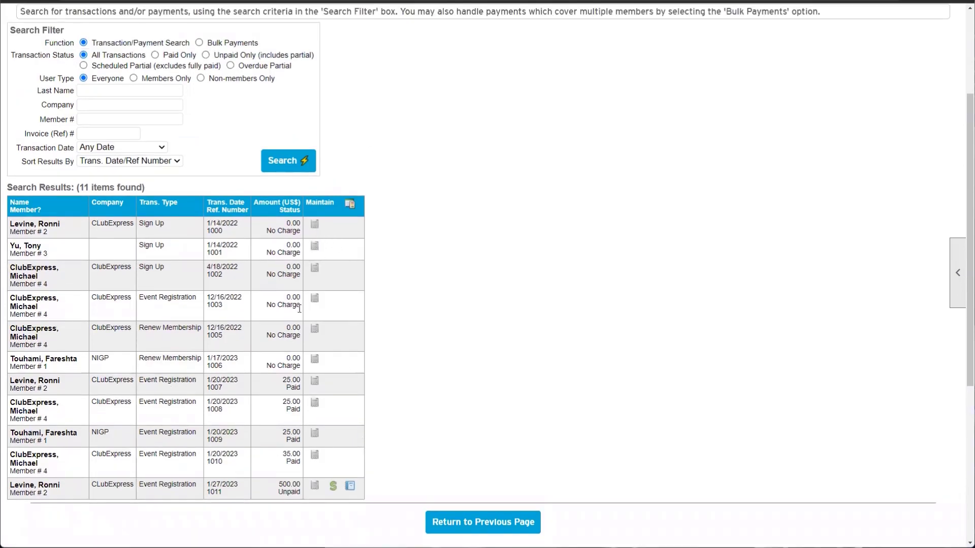
drag(278, 495, 300, 494)
click(301, 494)
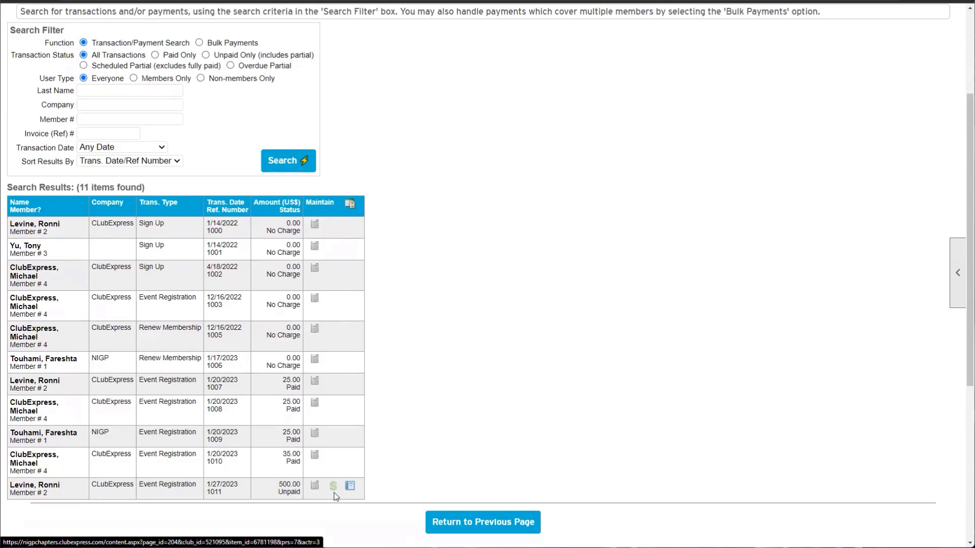
Step: View the transaction receipt of the unpaid event registration, read its details and close it
click(314, 487)
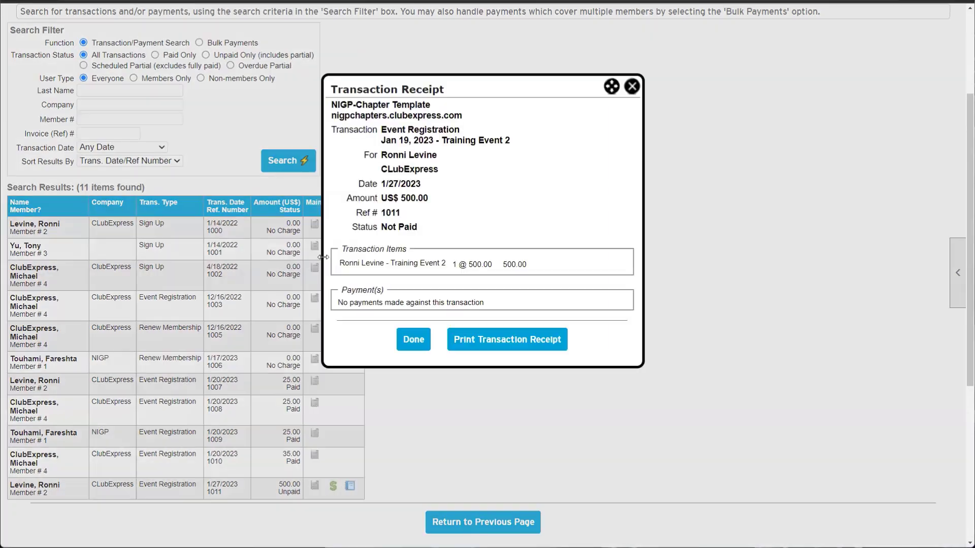
drag(343, 130, 483, 295)
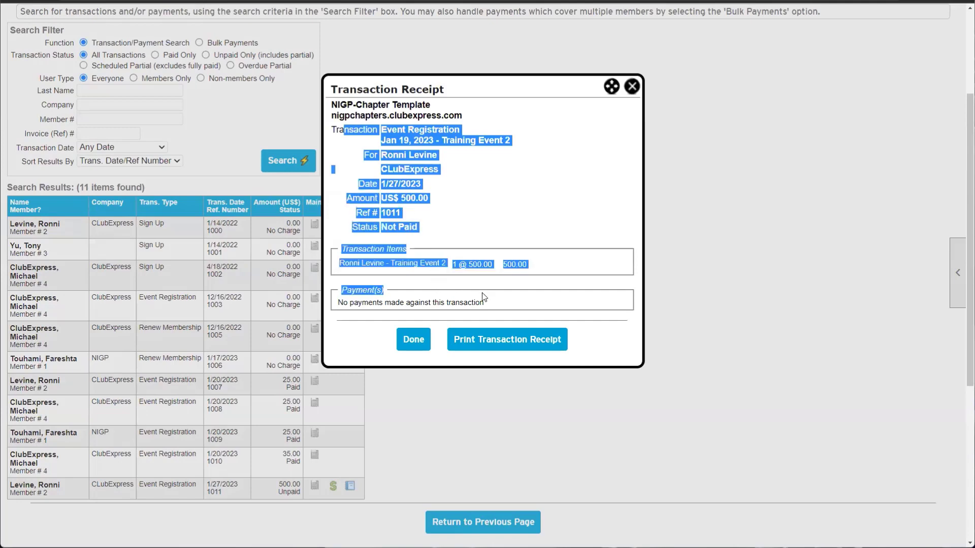
click(485, 296)
click(632, 86)
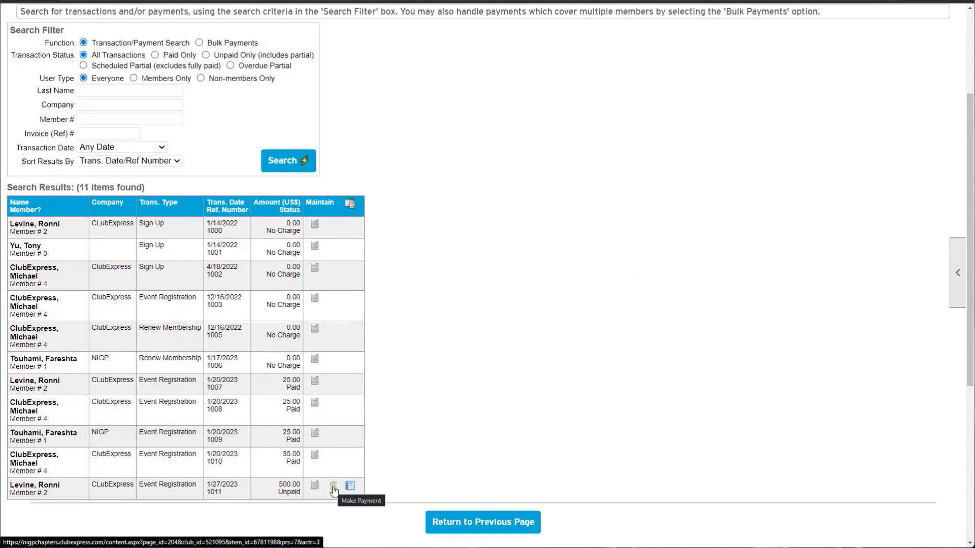
Step: Open the payment page for the unpaid 500.00 event registration
drag(277, 483, 304, 496)
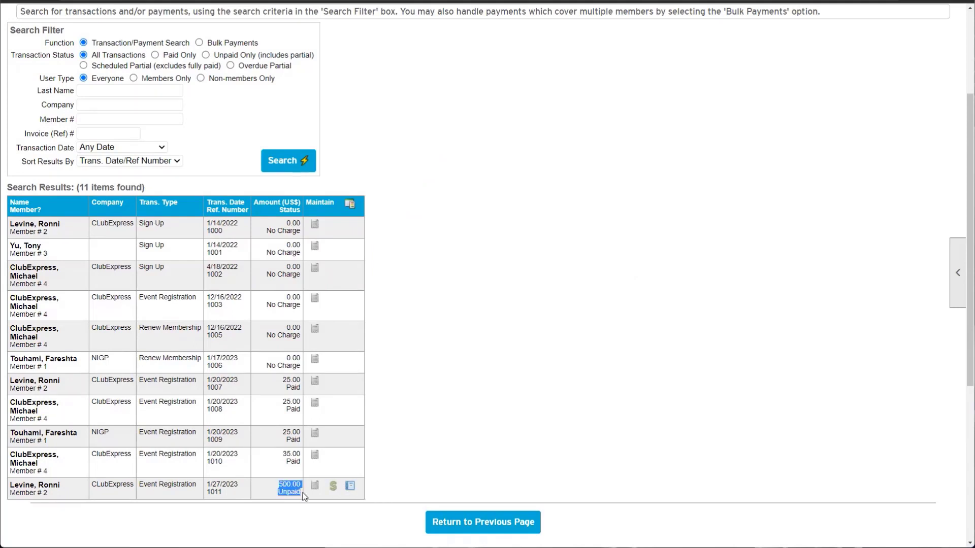
click(405, 469)
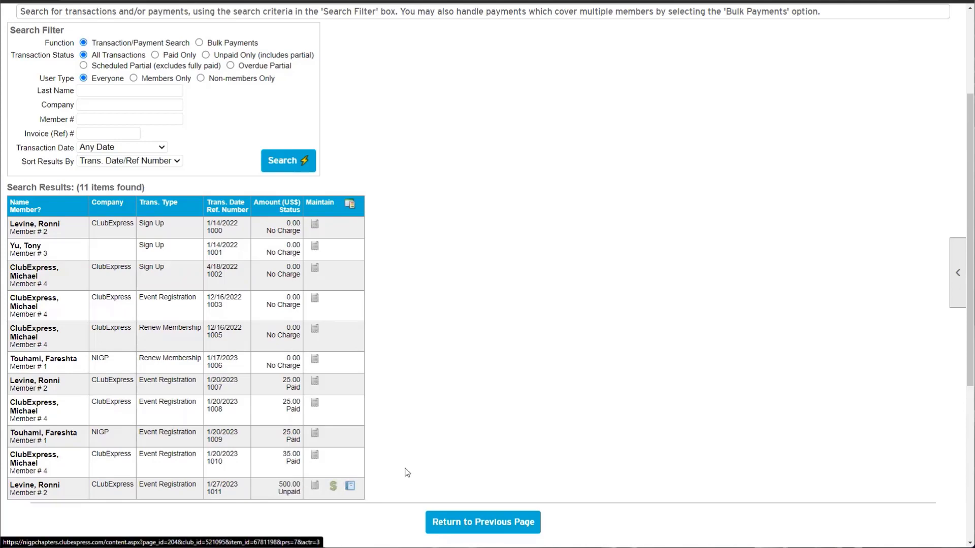
click(333, 486)
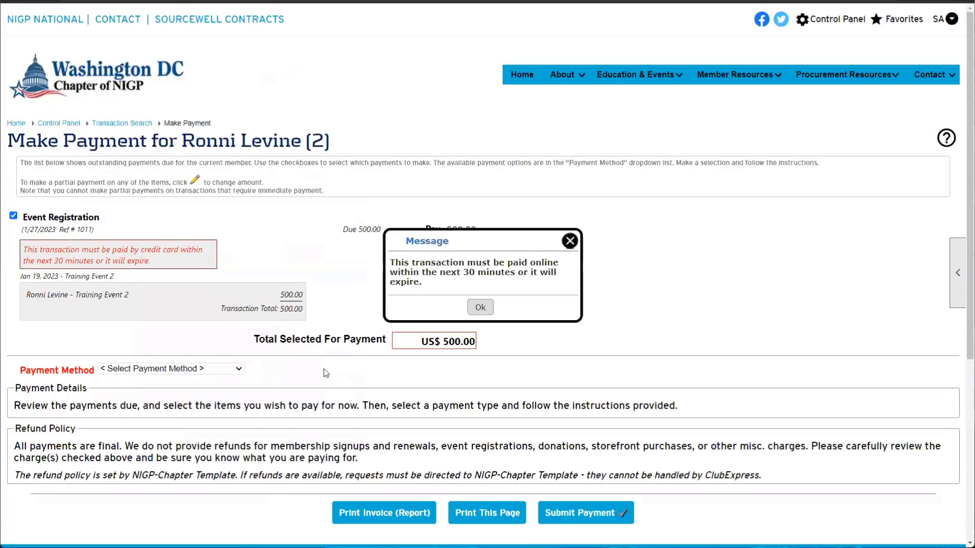
Step: Record the event registration payment as a Received Check, entering the check number
click(170, 368)
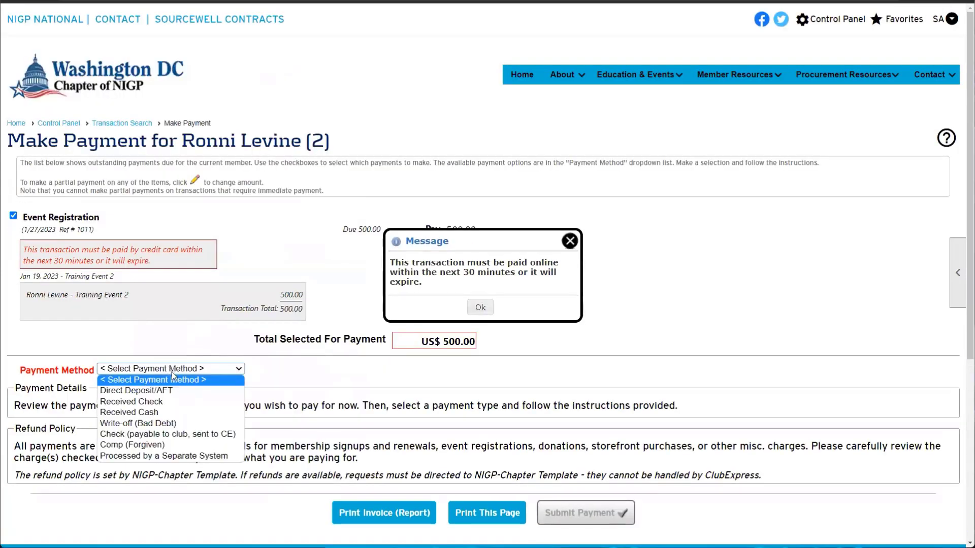
click(148, 402)
click(115, 424)
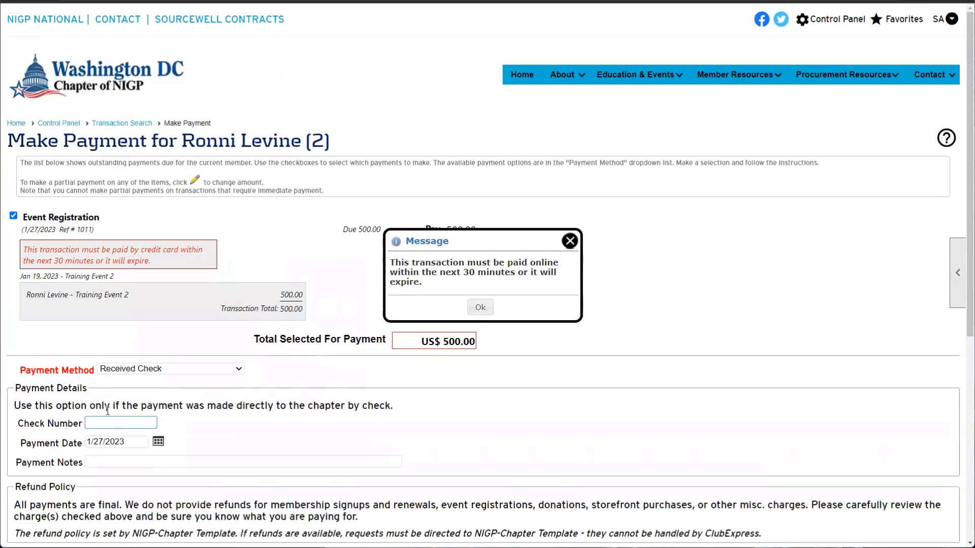
text(1234568)
scroll(419, 414, down, 3)
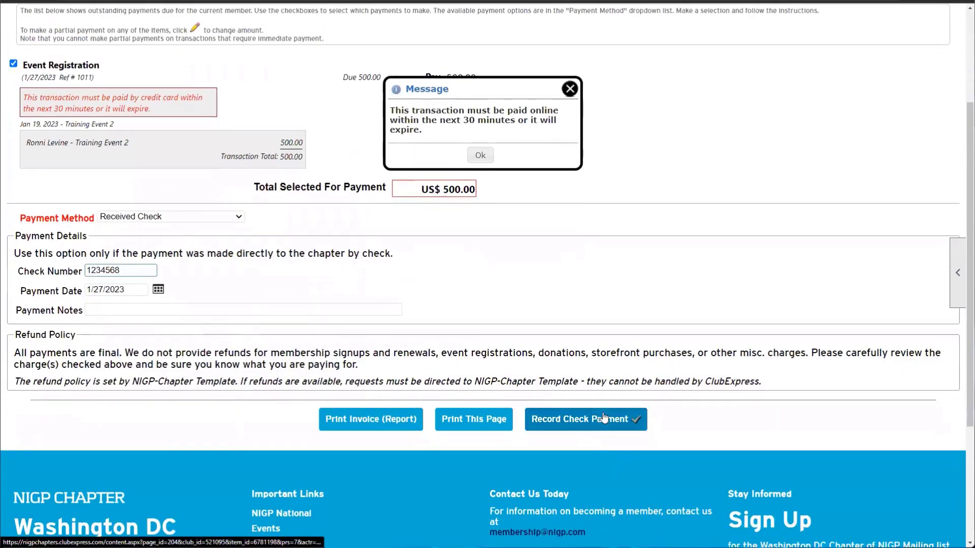
click(574, 420)
Step: Check the amount and payment status of the 1/27/2023 event registration in the transaction list
scroll(449, 348, down, 5)
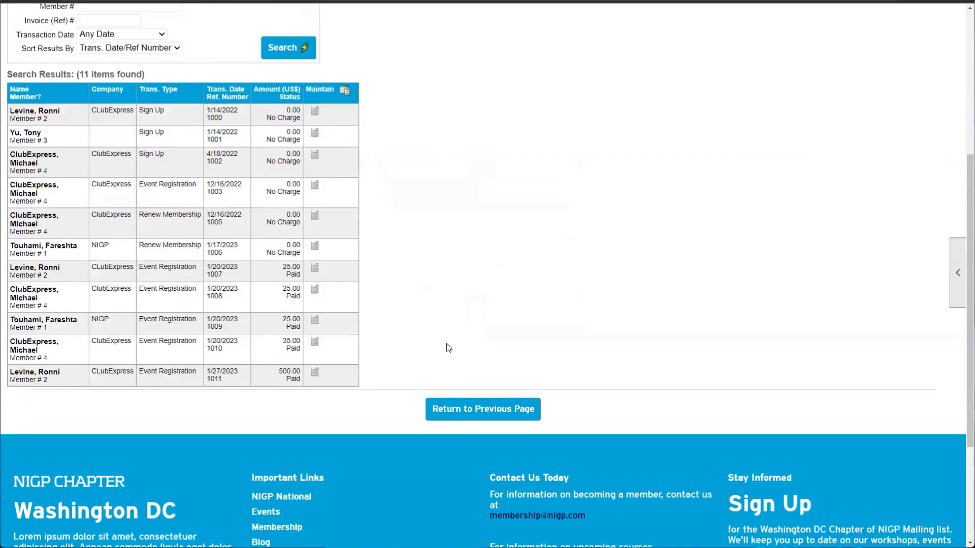
drag(278, 331, 303, 345)
click(304, 345)
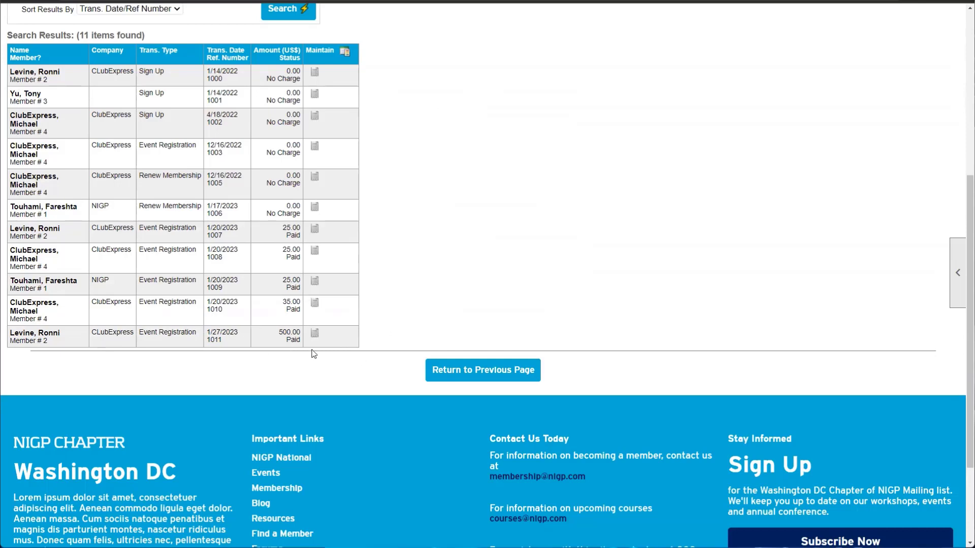
drag(279, 331, 304, 342)
drag(276, 332, 307, 335)
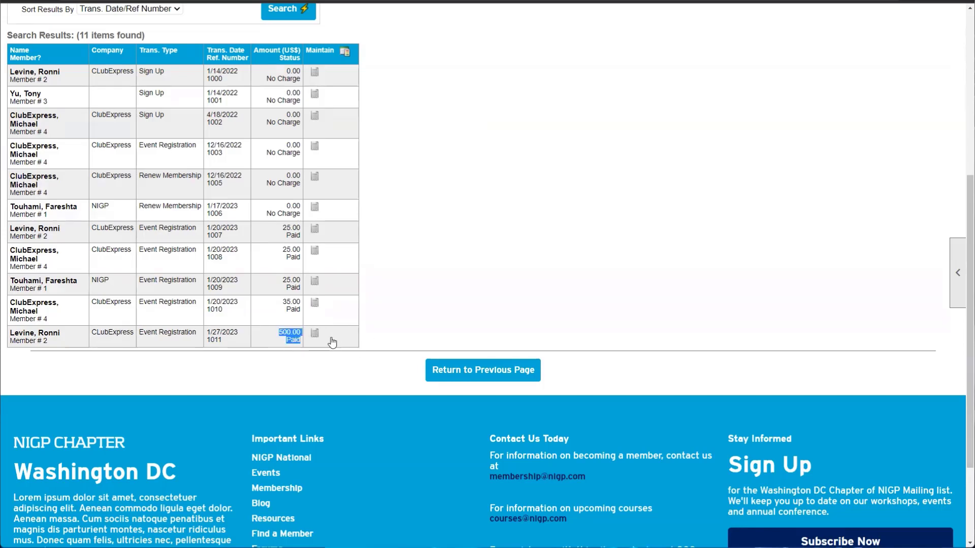
Step: Return to the control panel's Money section and open the Open Credits page
click(445, 369)
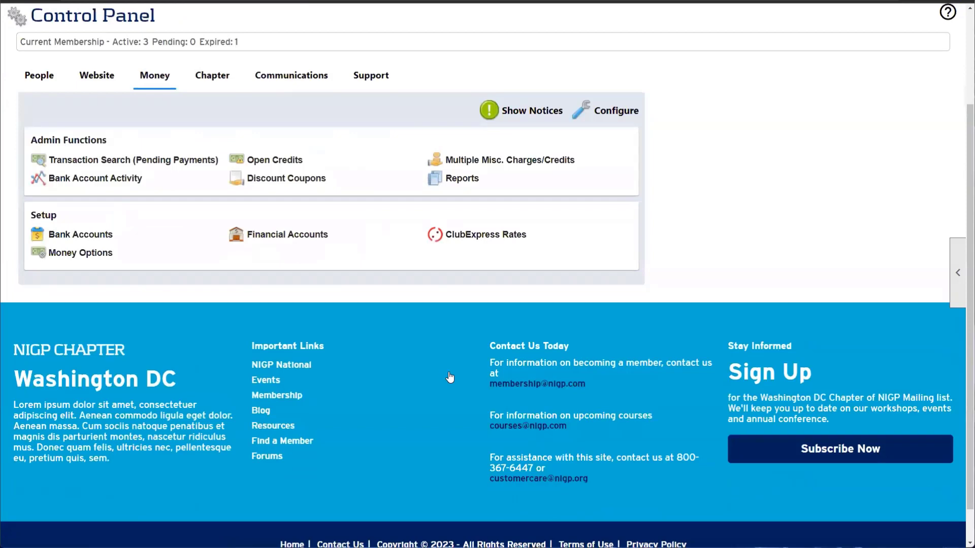
drag(10, 165, 209, 160)
click(211, 138)
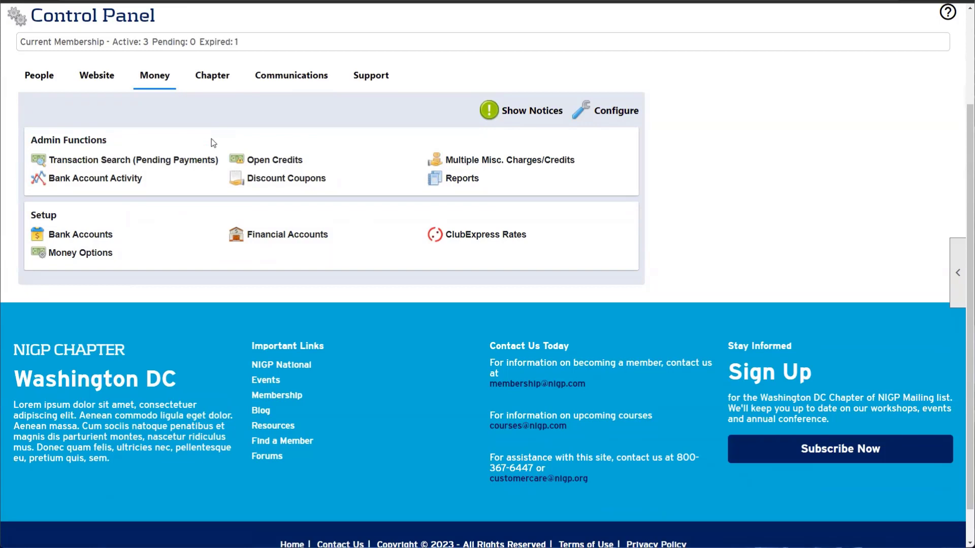
click(283, 161)
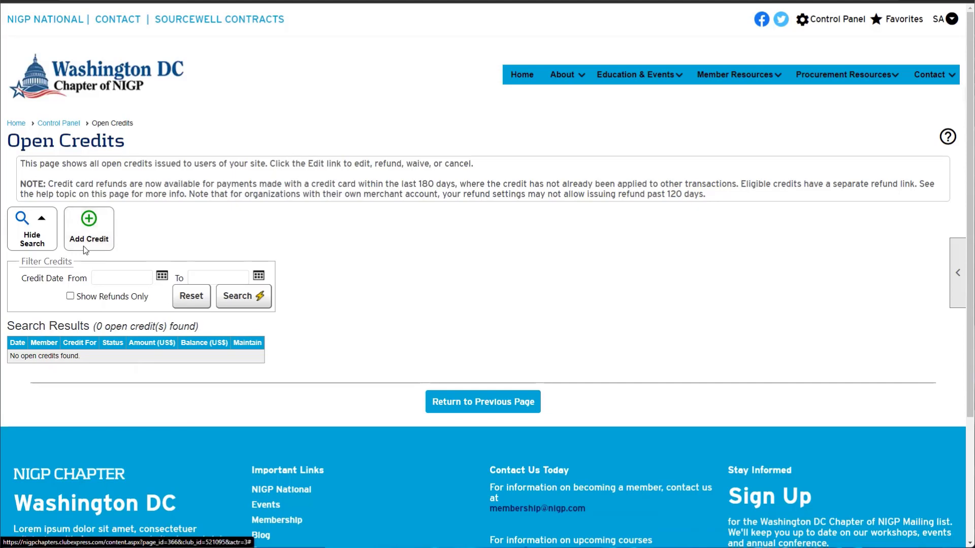
Step: Start a new open credit and assign it to the second member found by the member search
click(97, 238)
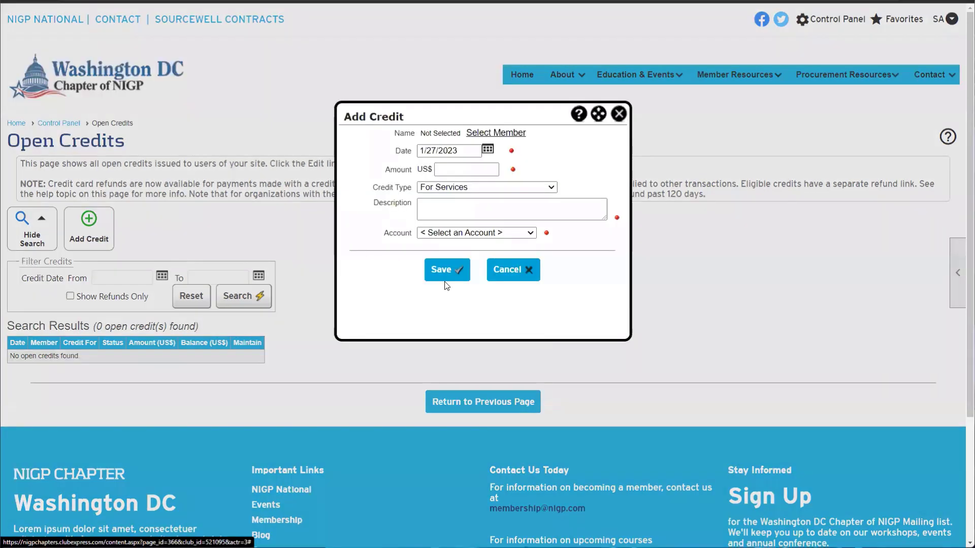
click(496, 133)
click(557, 194)
double_click(459, 224)
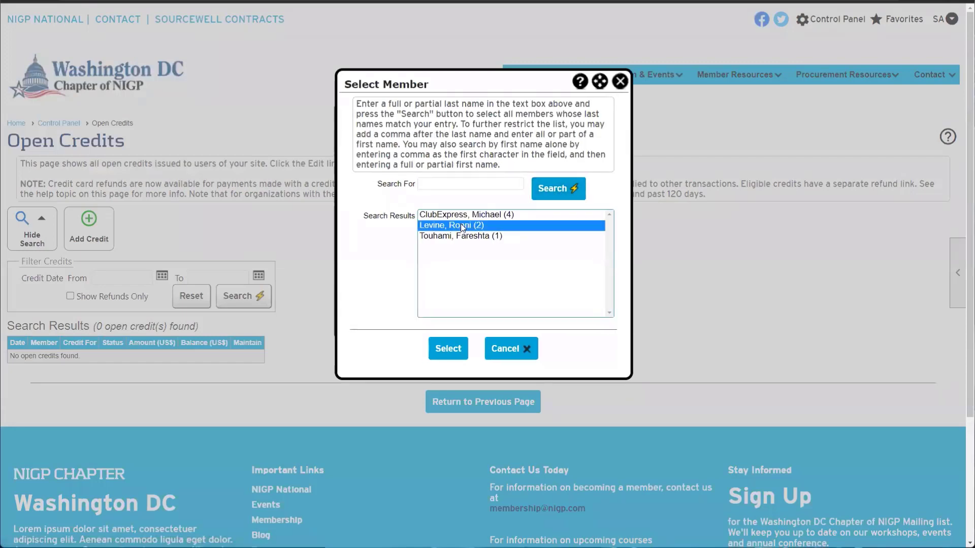
Step: Set the credit amount to US$ 15 and the credit type to Fundraising
click(459, 171)
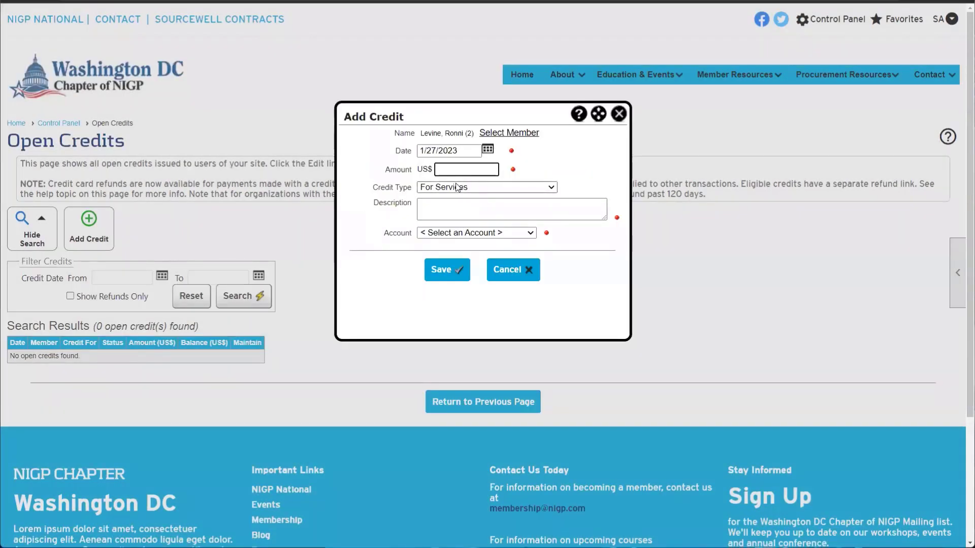
text(15)
click(461, 186)
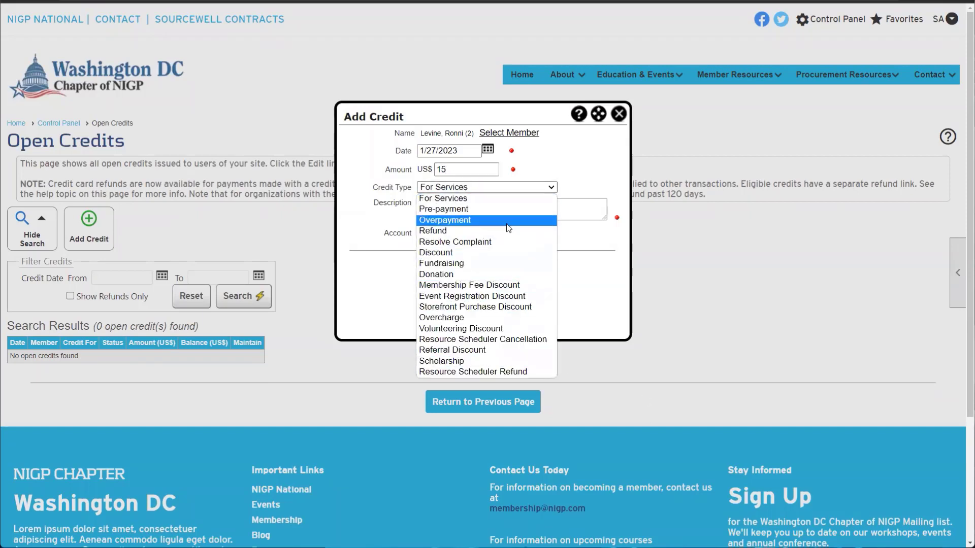
click(442, 263)
Step: Enter the description "assisted in fundraising" for the credit and assign it to the Master Donations account
click(441, 207)
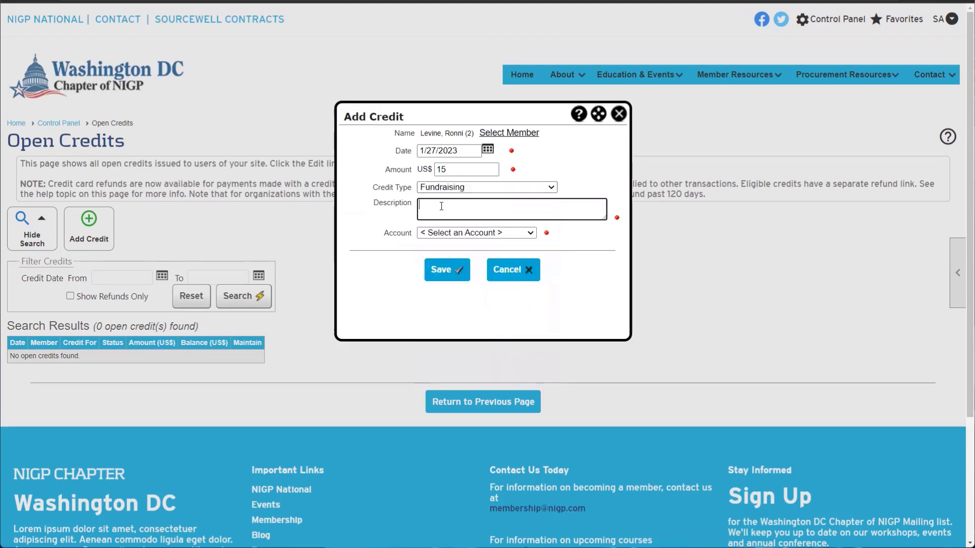
text(assisted in fung)
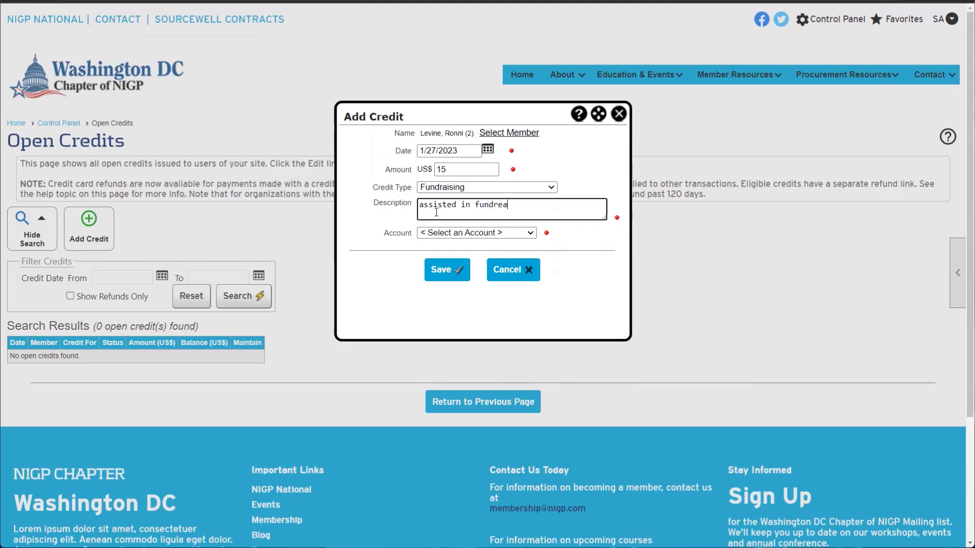
key(BackSpace)
key(BackSpace)
text(aisinfgg)
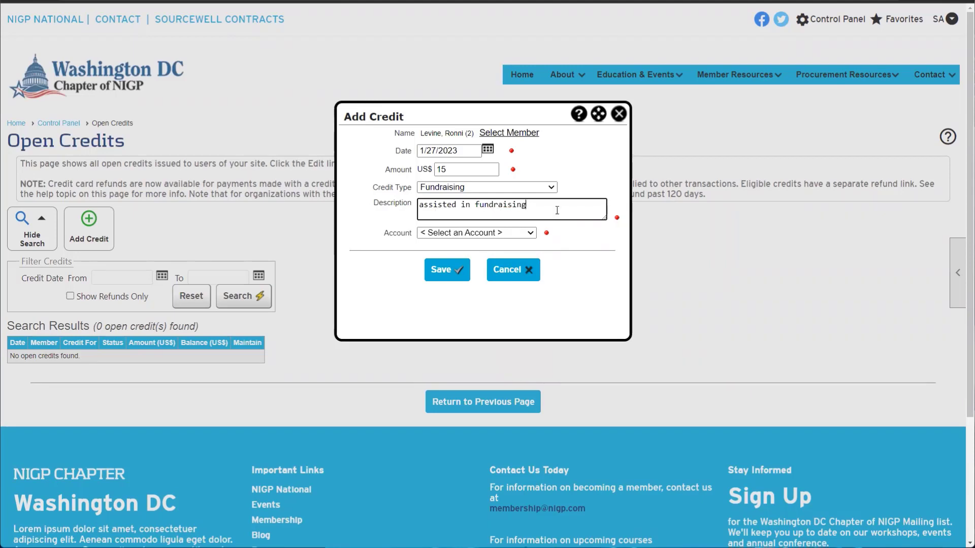
click(473, 234)
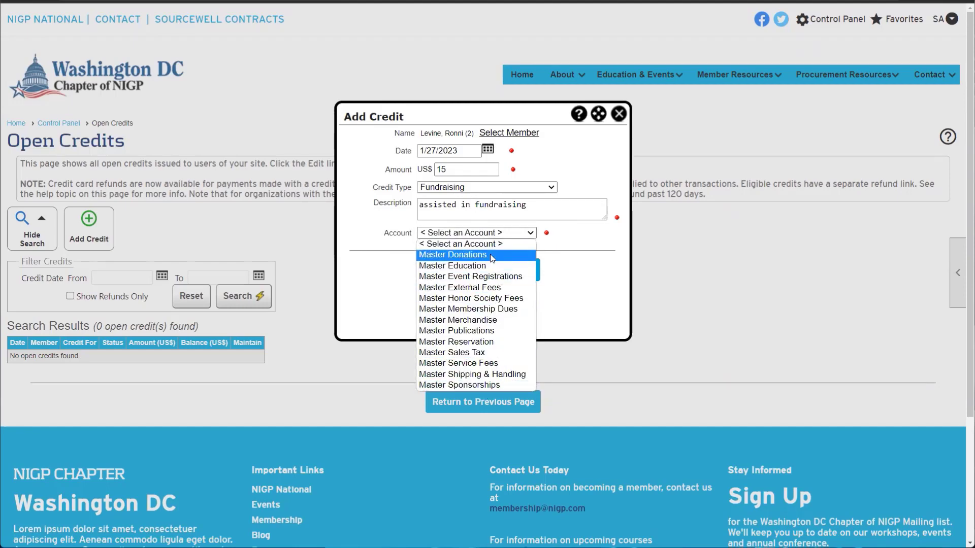
click(490, 254)
Step: Change the new credit's type to Discount and save the credit
drag(440, 208, 595, 213)
drag(455, 171, 421, 172)
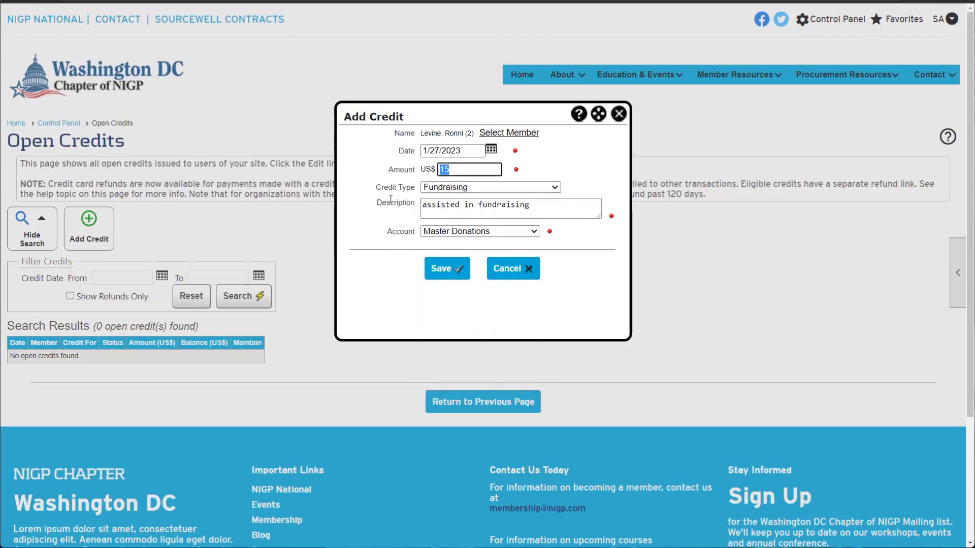
click(449, 169)
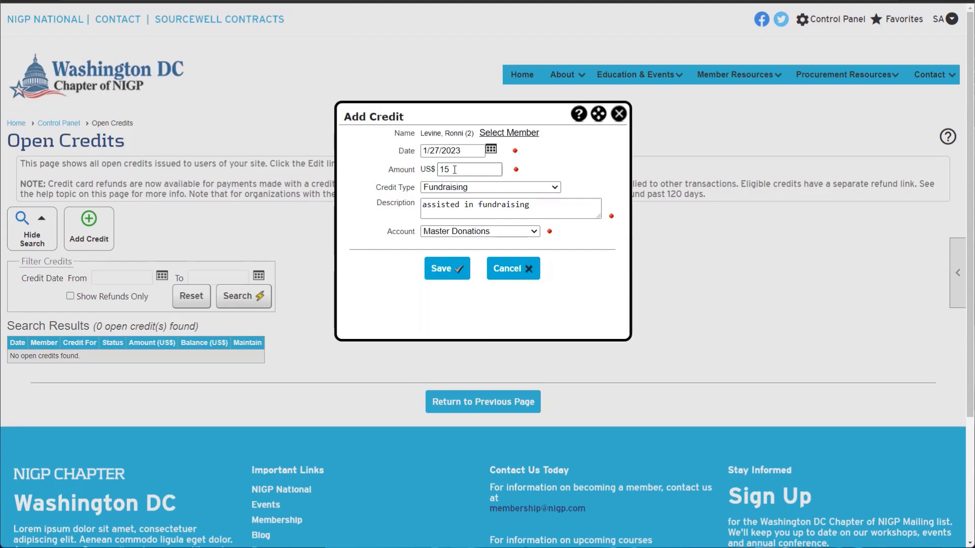
click(454, 187)
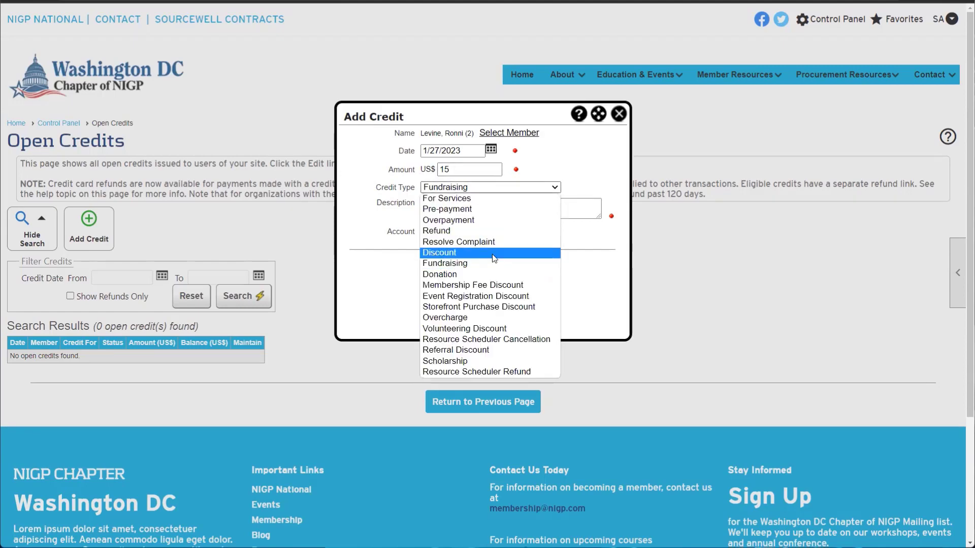
click(494, 258)
click(480, 187)
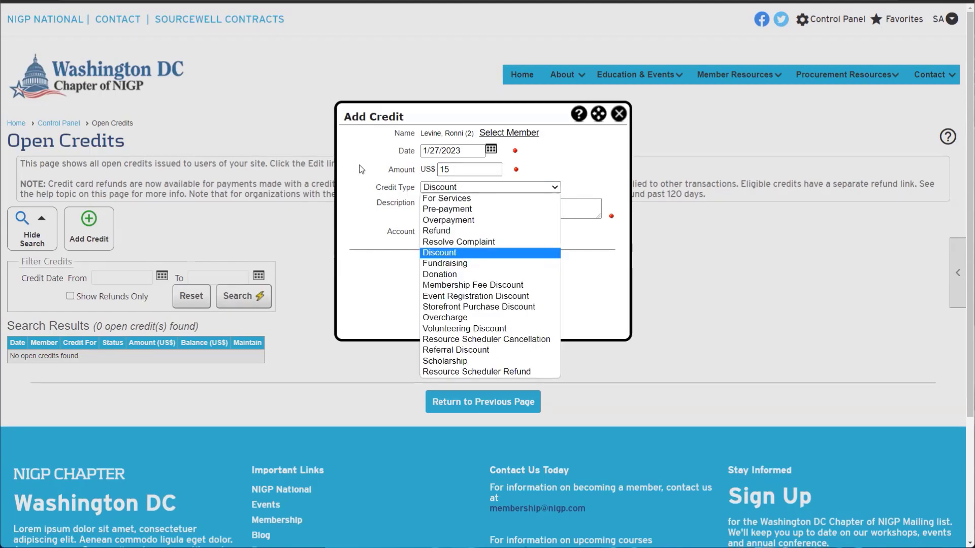
click(470, 249)
click(446, 268)
Step: Examine the new credit's date, description, status, amount and balance in the open credits list
scroll(445, 301, down, 3)
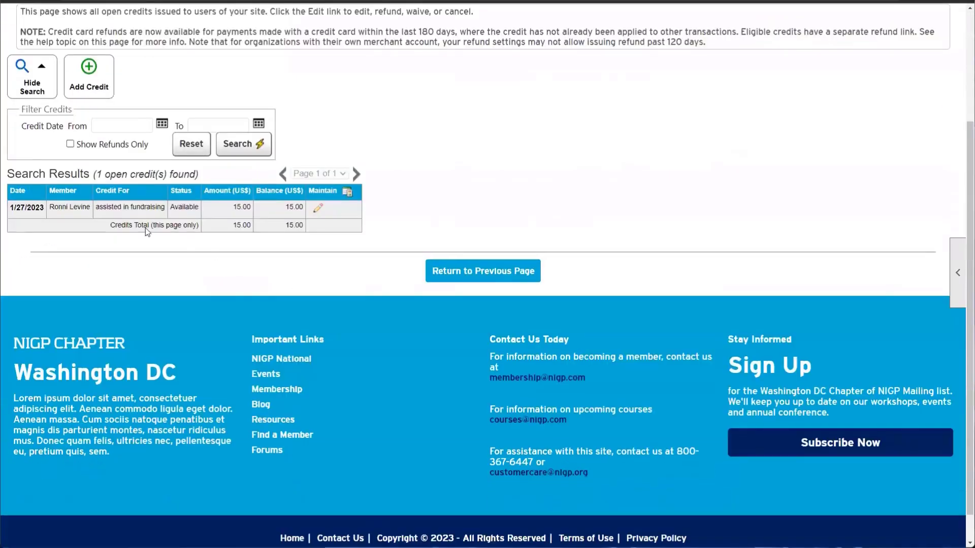
drag(12, 211, 171, 213)
double_click(187, 207)
double_click(234, 209)
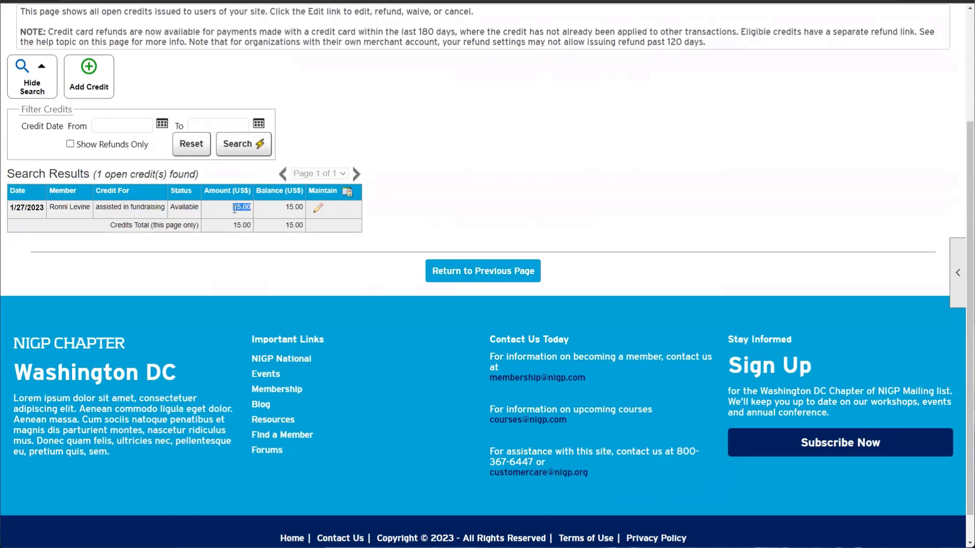
click(285, 211)
drag(205, 209, 247, 205)
shift+click(301, 208)
click(304, 208)
drag(234, 207, 259, 208)
Step: Open the fundraising credit for editing and read the explanation of the Refund action
click(314, 209)
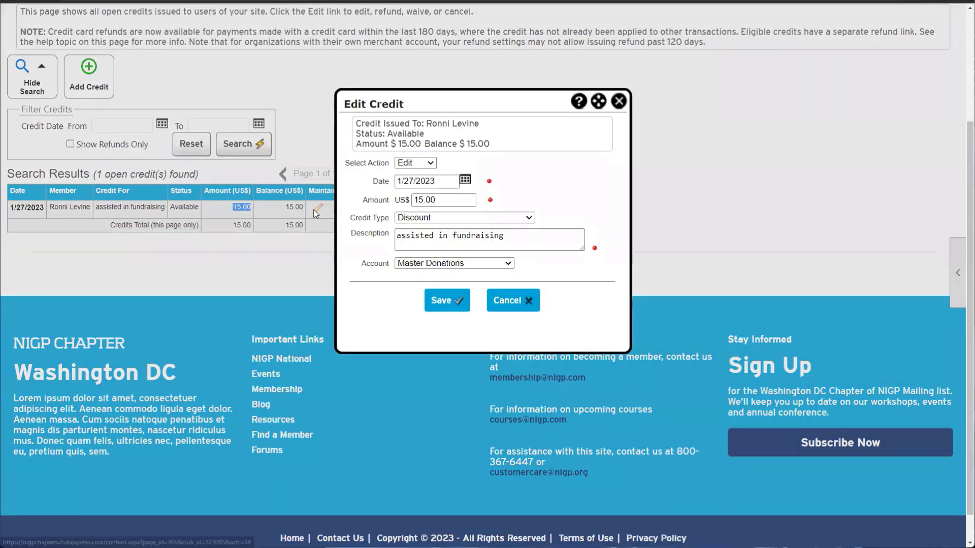
click(415, 162)
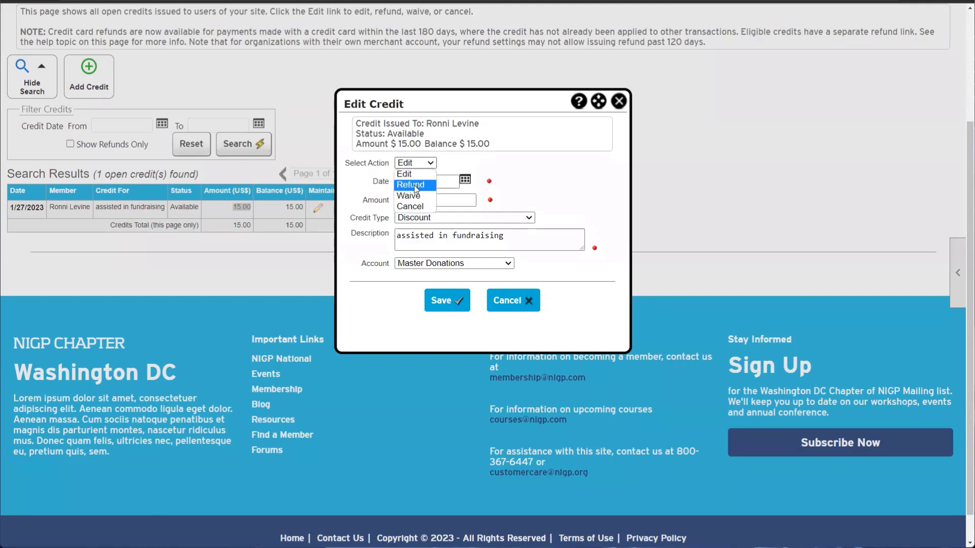
click(416, 186)
drag(390, 186, 460, 195)
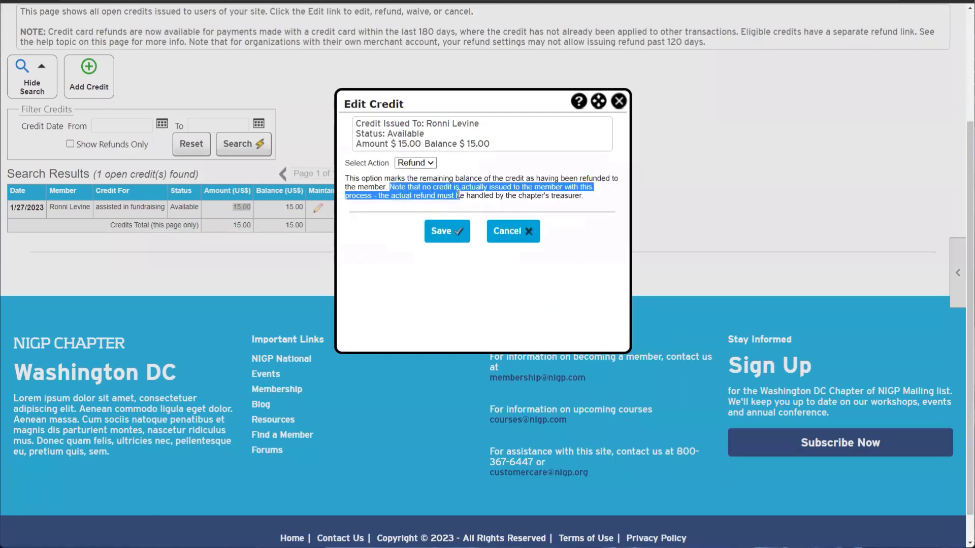
Step: Switch the credit's action to Waive and read its explanation
click(430, 163)
click(416, 196)
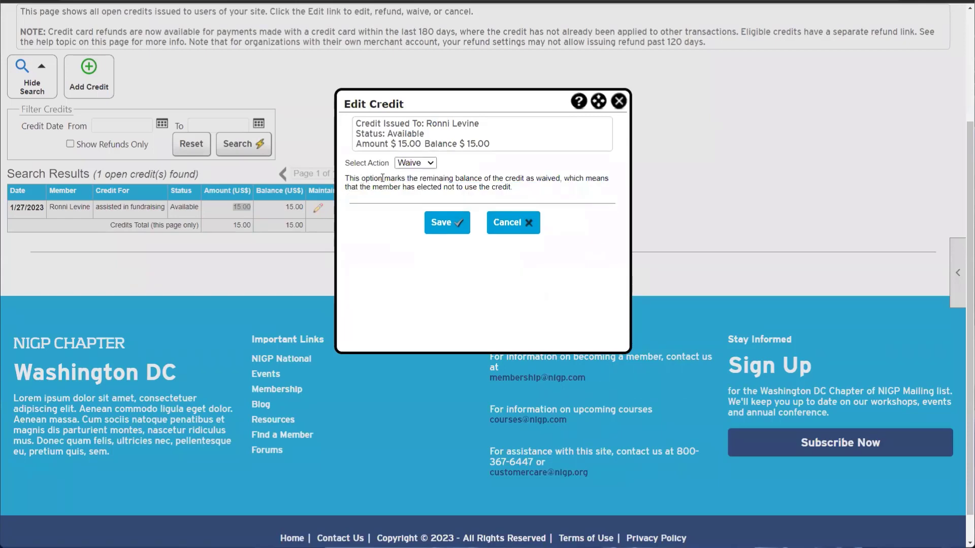
drag(361, 179, 429, 179)
click(429, 180)
triple_click(460, 187)
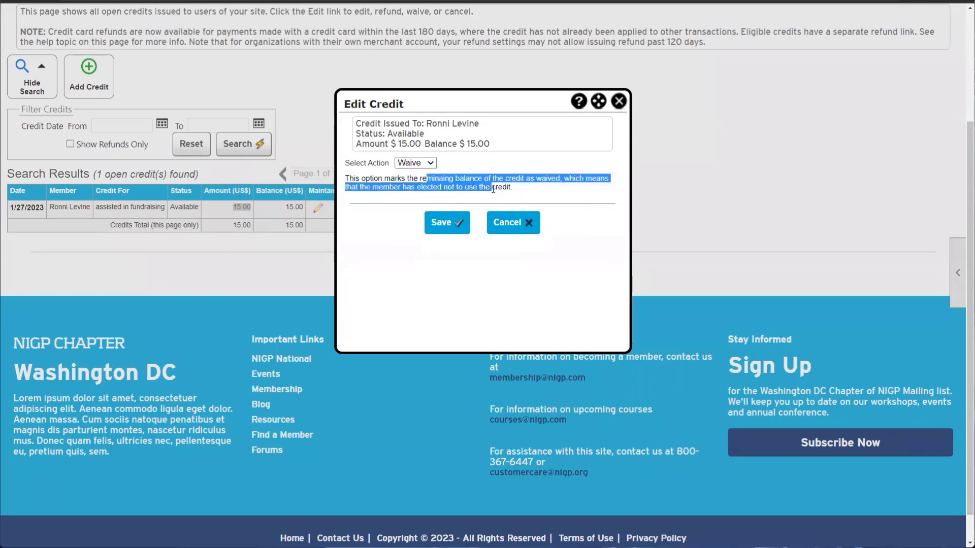
drag(532, 194, 503, 189)
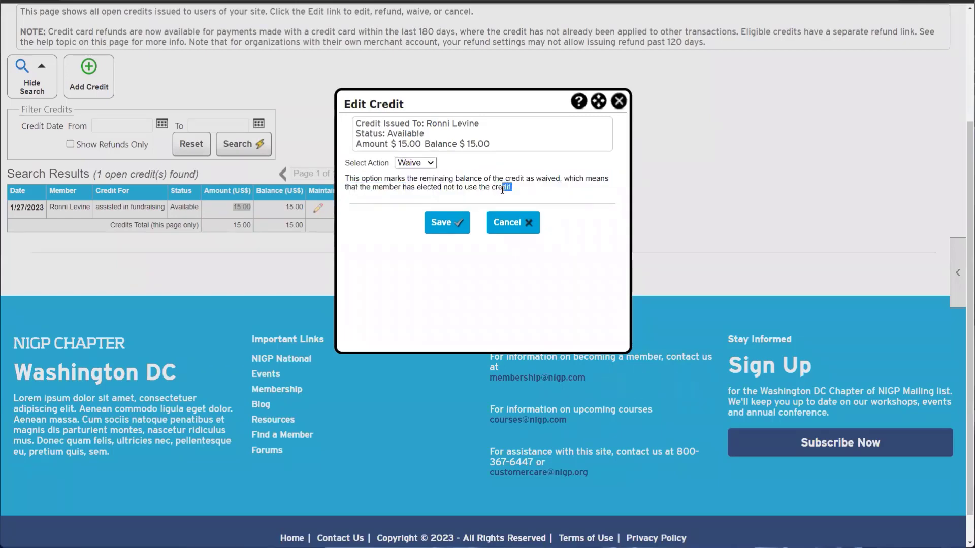
Step: View the explanation of the credit's Cancel action and close the credit without saving
click(427, 163)
click(416, 207)
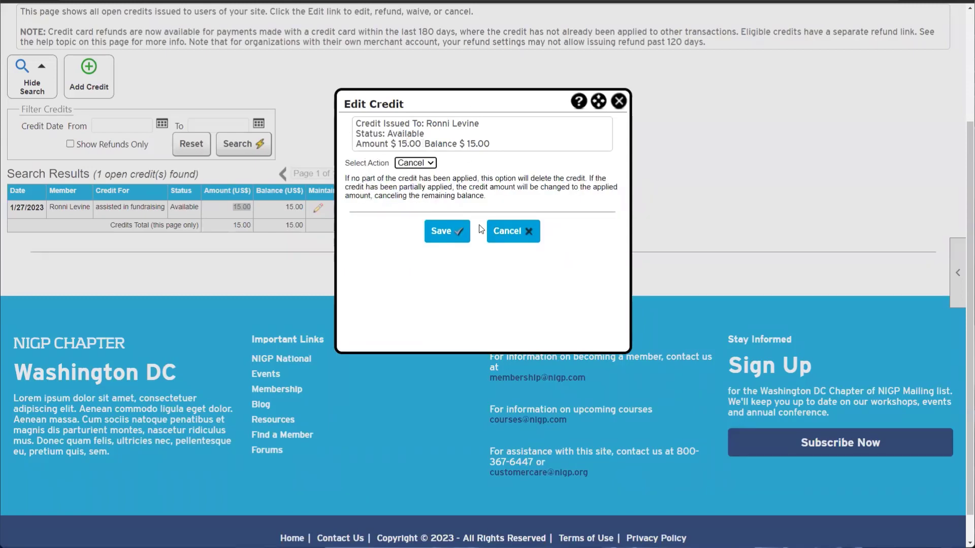
click(526, 232)
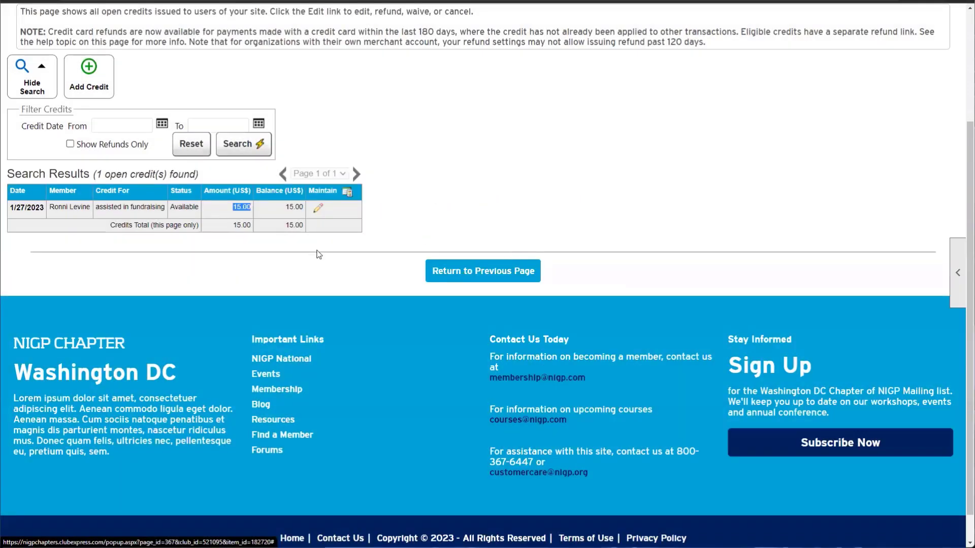
Step: Return to the control panel's Money section and open the Multiple Misc. Charges/Credits page
click(478, 274)
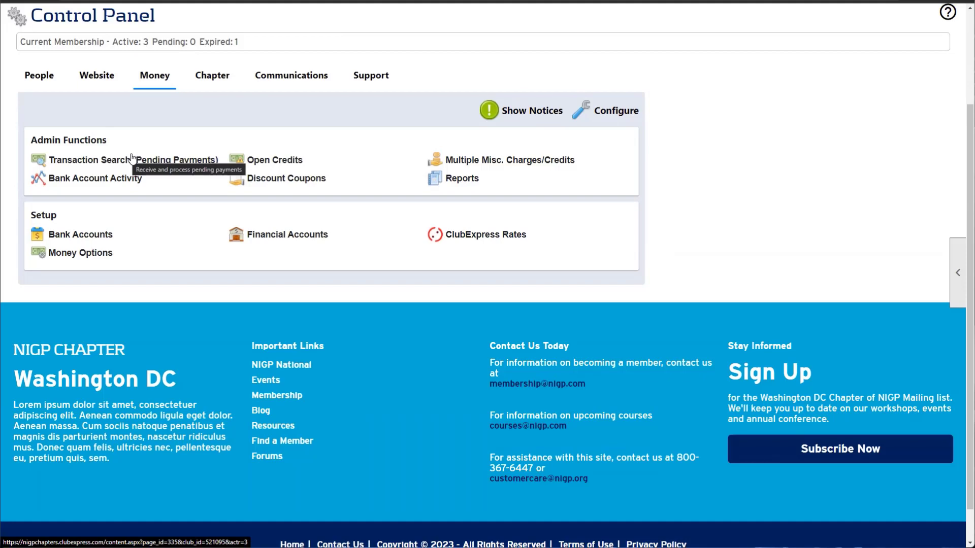
click(456, 161)
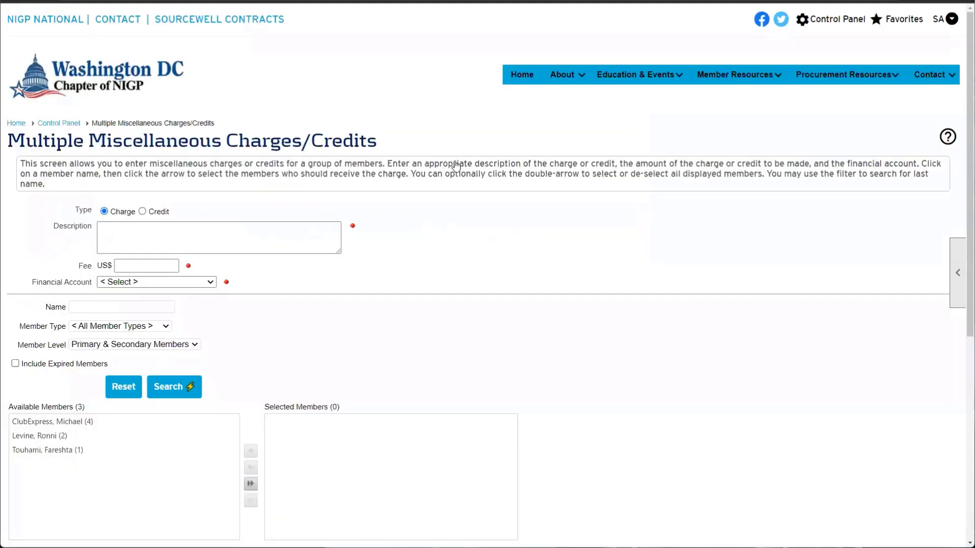
scroll(369, 288, down, 3)
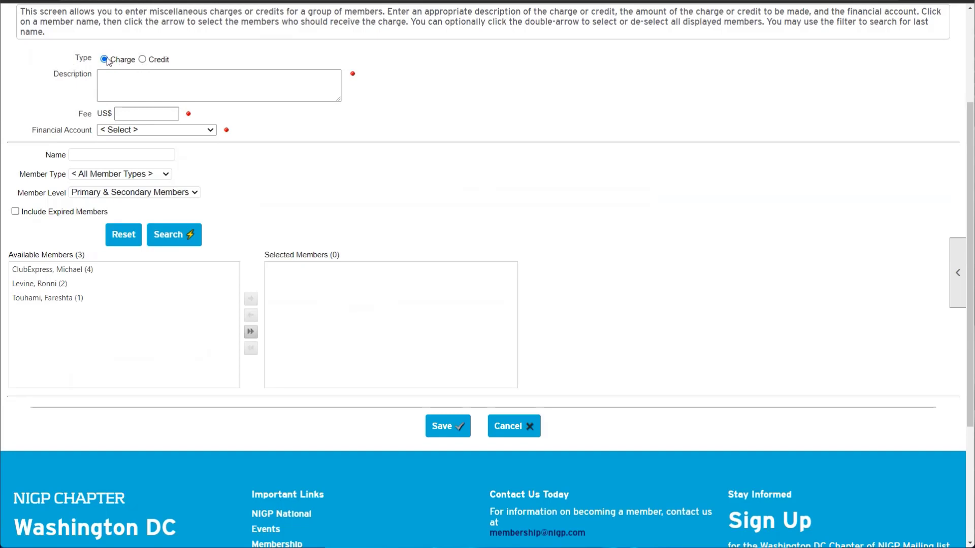
Step: Set the entry type to Credit, with an amount of US$ 15 and the credit type Discount
click(142, 59)
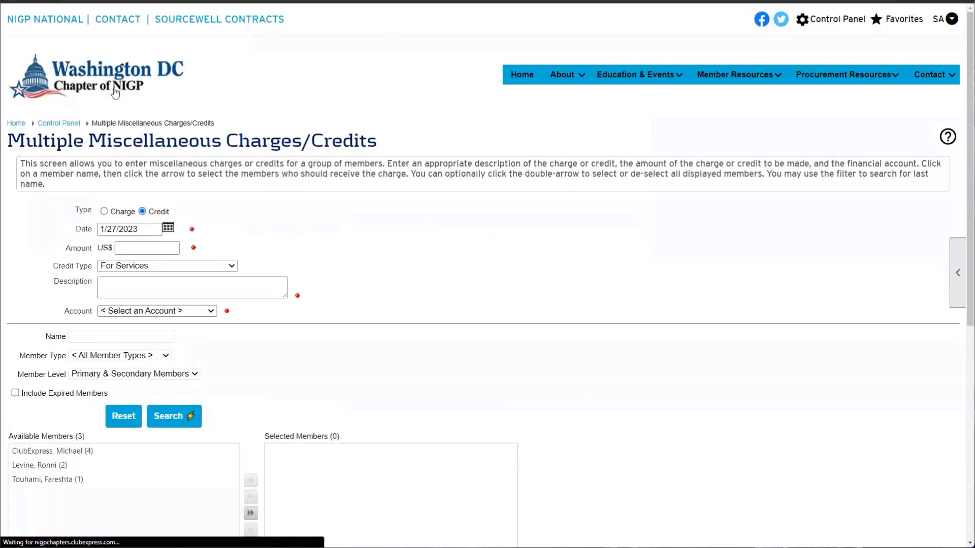
scroll(142, 95, down, 3)
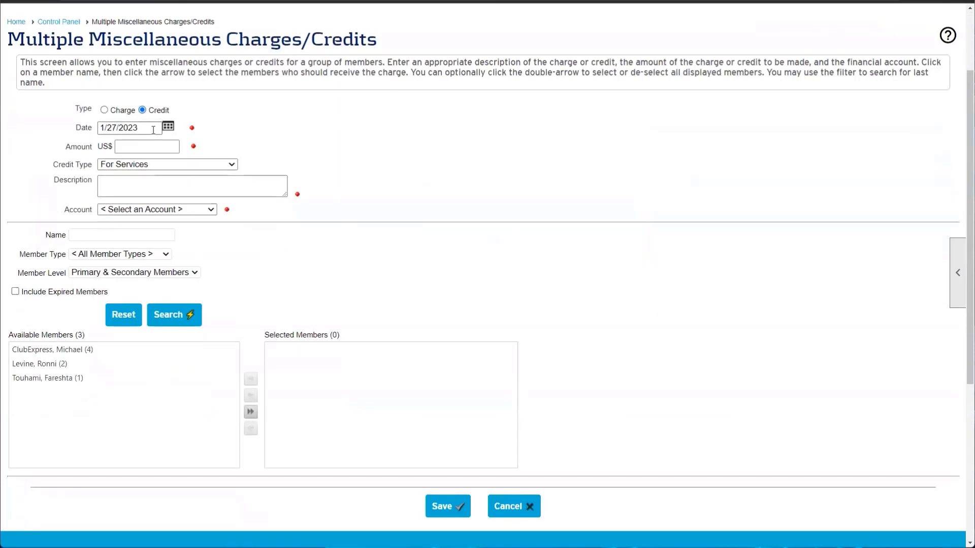
click(146, 146)
click(141, 165)
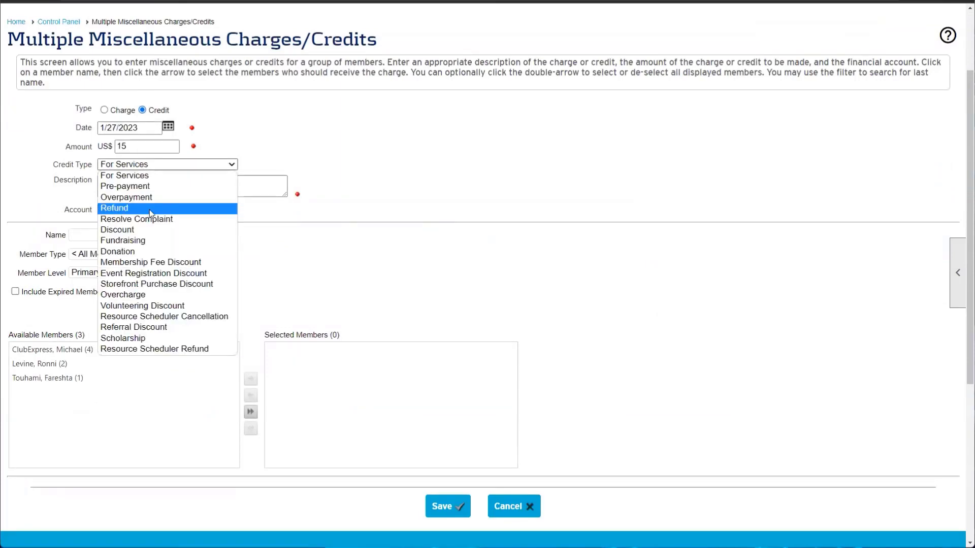
click(167, 230)
Step: Enter the description "Helped raise funds" for the group credit and assign it to the Master Donations account
click(173, 187)
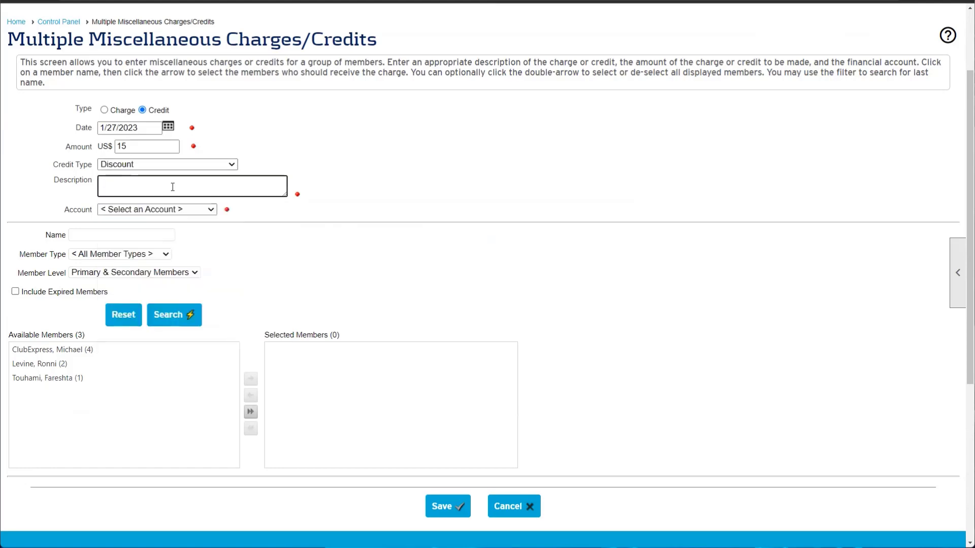
text(Helped rtaise funds)
right_click(143, 181)
click(178, 196)
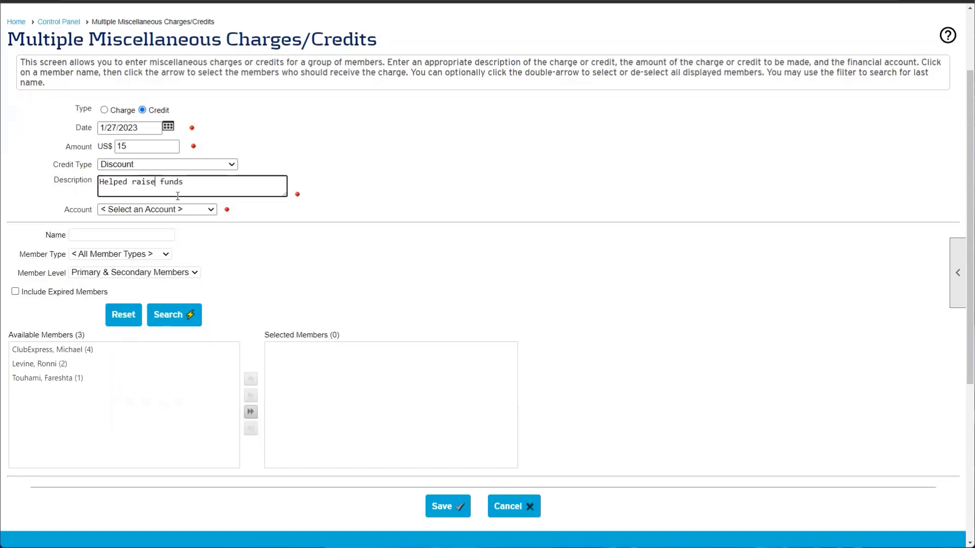
click(209, 214)
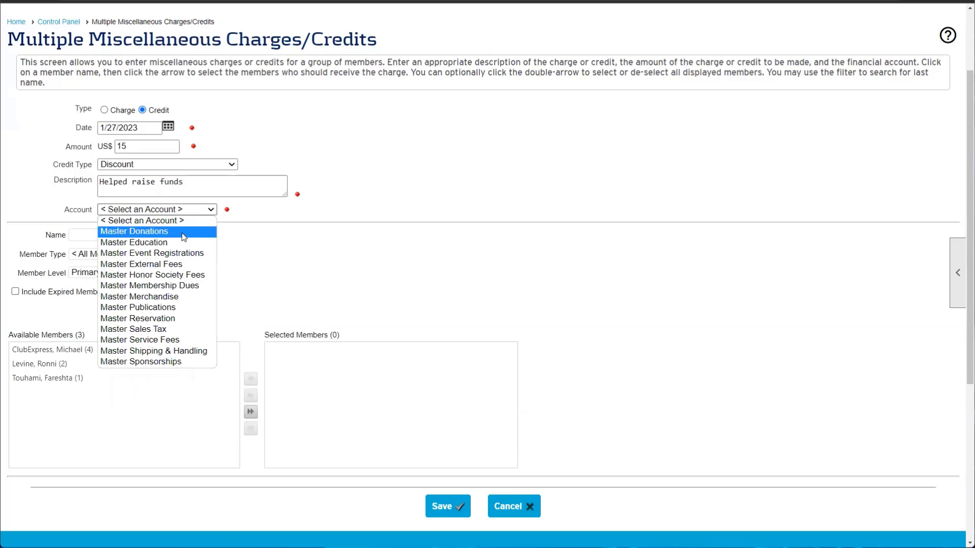
click(183, 232)
click(89, 234)
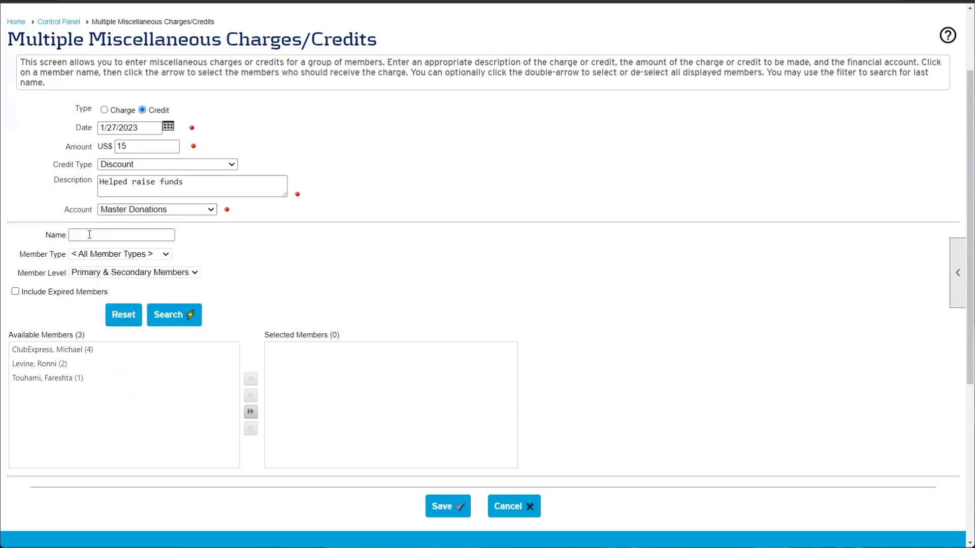
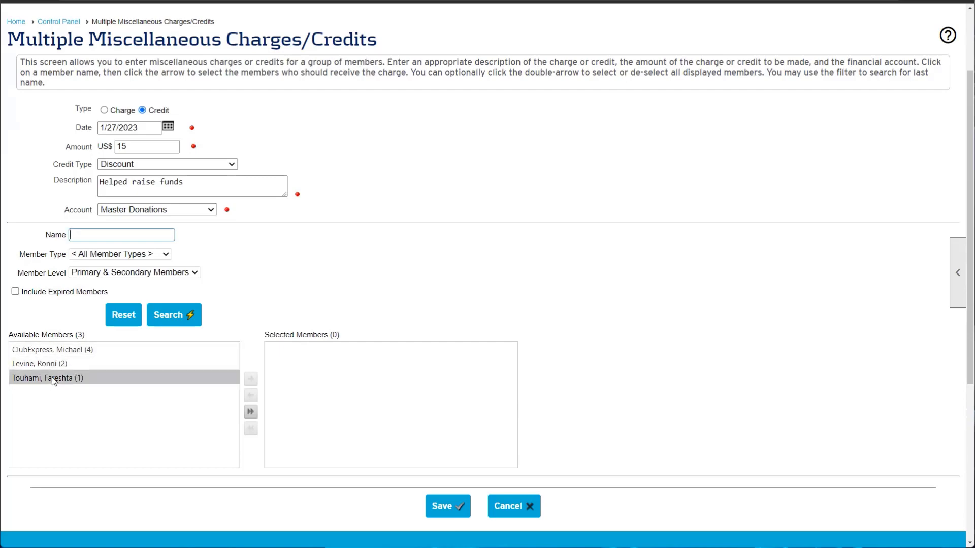
Step: Try adding two members one at a time to the selected members, removing each one again
click(76, 351)
click(250, 378)
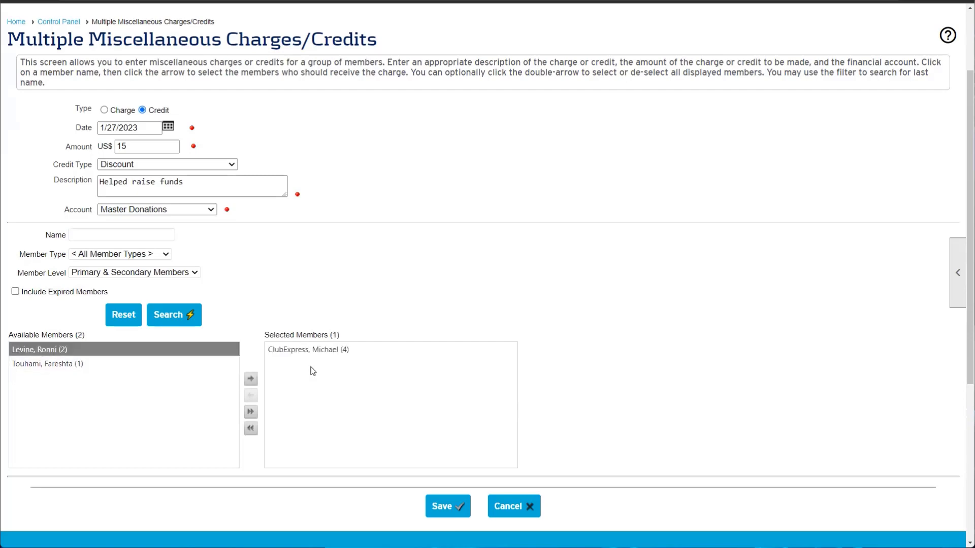
double_click(320, 350)
click(35, 365)
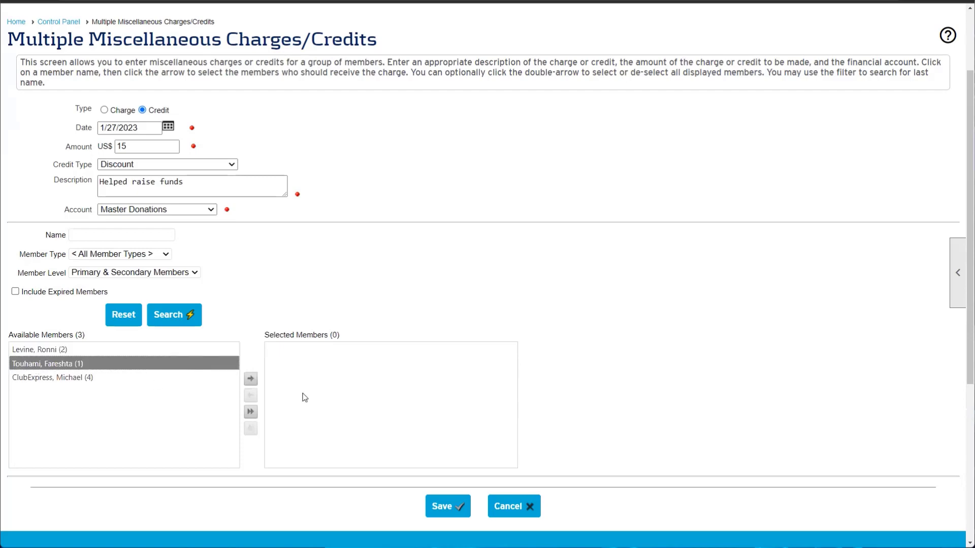
click(250, 379)
click(290, 351)
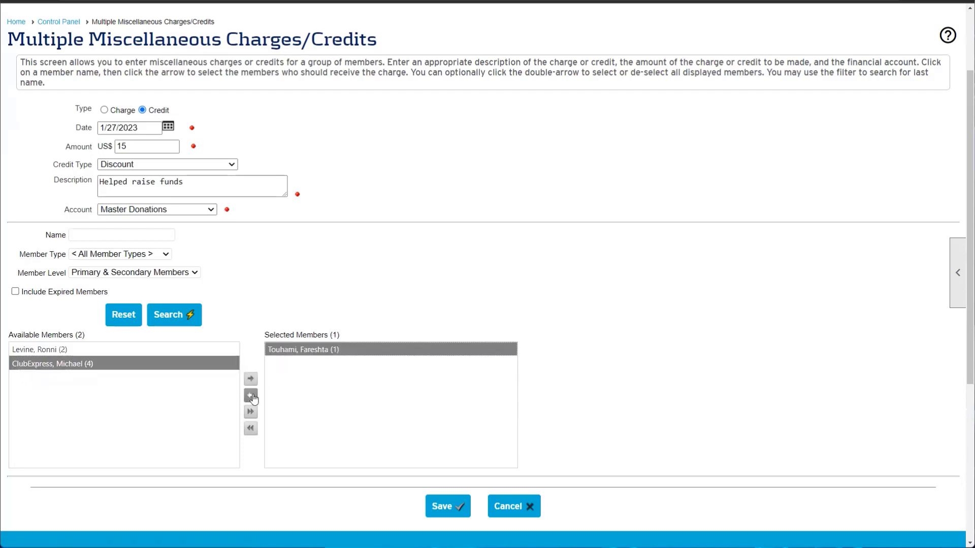
click(251, 396)
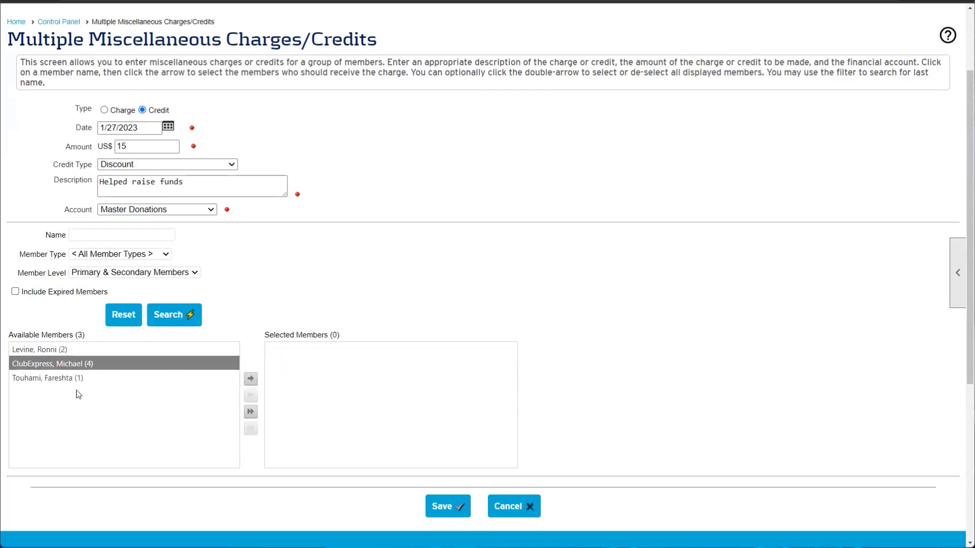
Step: Select all three available members together and add them to the selected members for the credit
ctrl+click(84, 345)
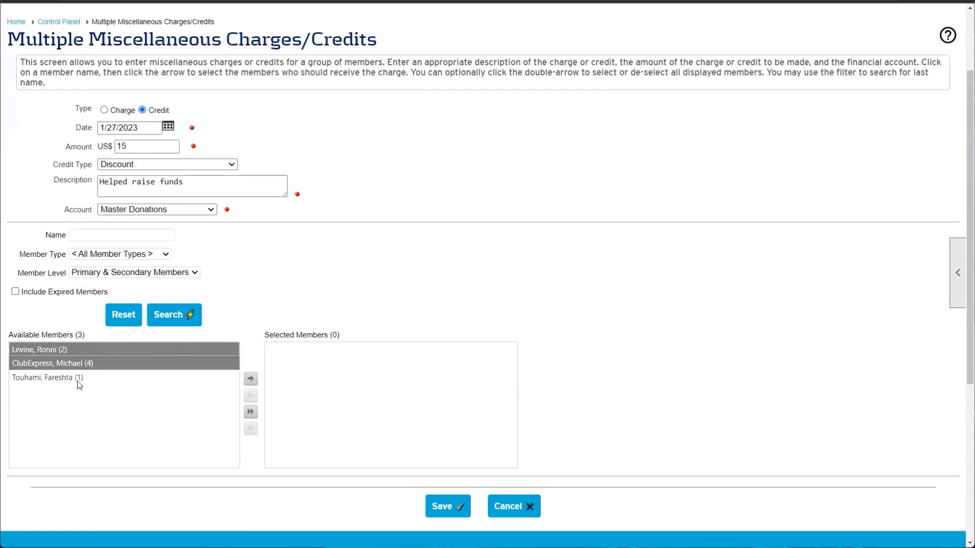
click(77, 379)
ctrl+click(65, 349)
ctrl+click(70, 364)
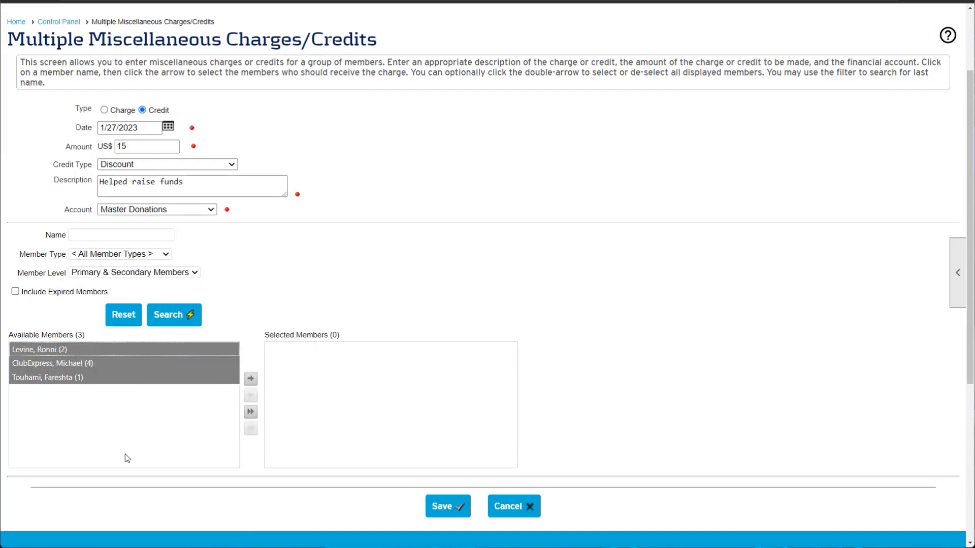
click(251, 380)
click(296, 350)
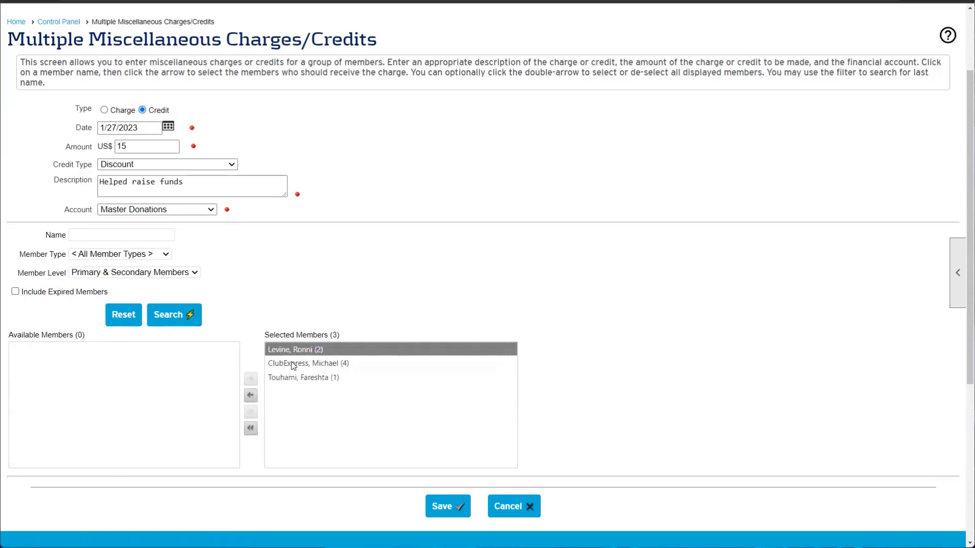
ctrl+click(293, 364)
ctrl+click(294, 378)
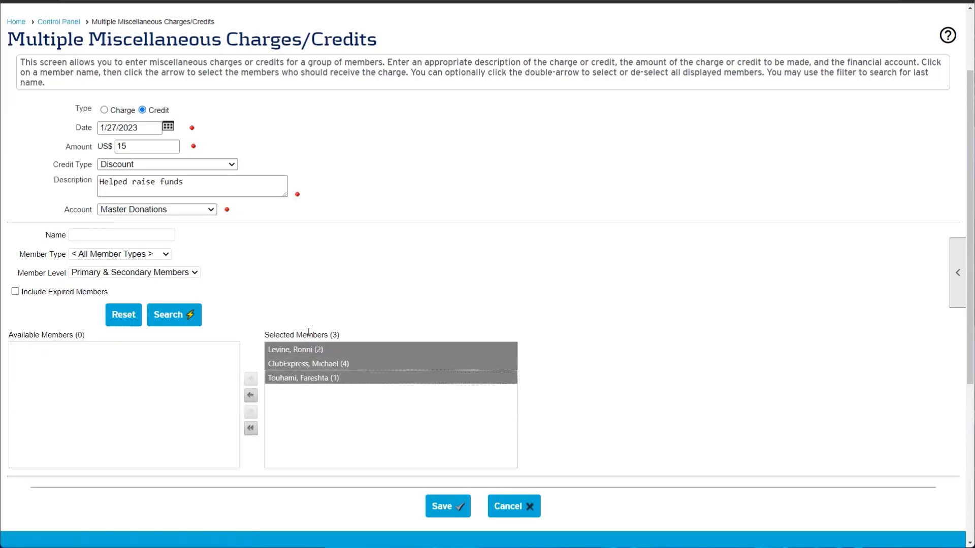
drag(283, 335, 359, 330)
click(366, 328)
Step: Save the group credit for the selected members and dismiss the resulting message
click(460, 507)
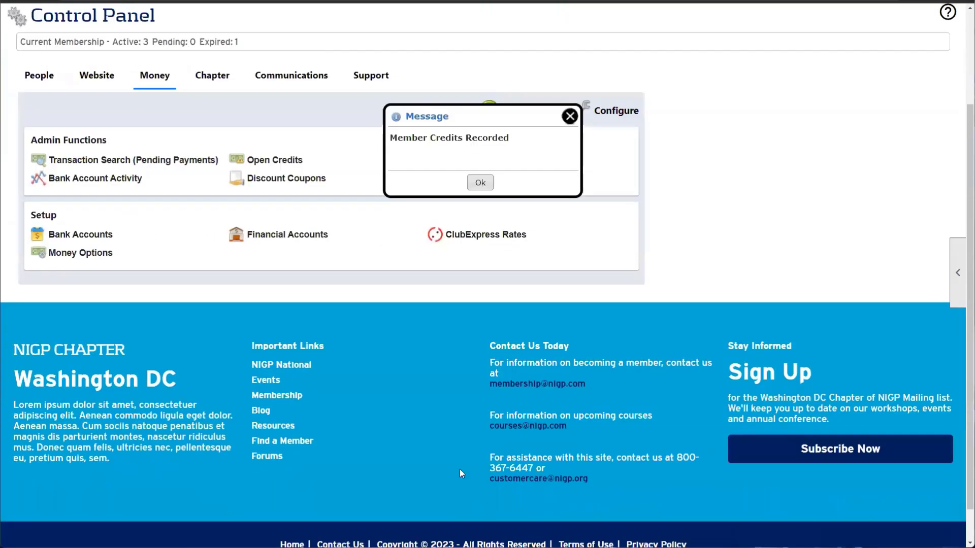
drag(422, 149, 523, 142)
click(523, 142)
click(476, 183)
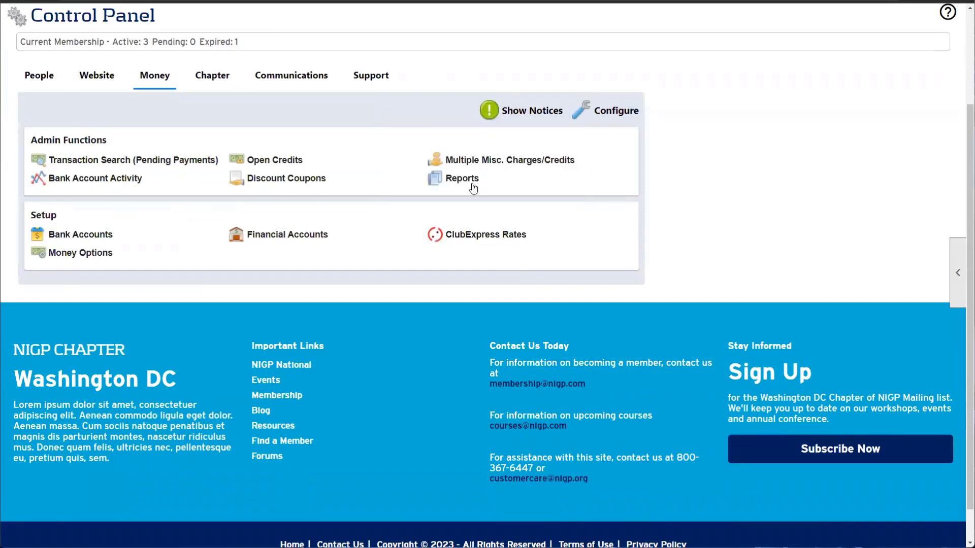
Step: Open the open credits list and review the members, descriptions and amounts of the issued credits
click(272, 160)
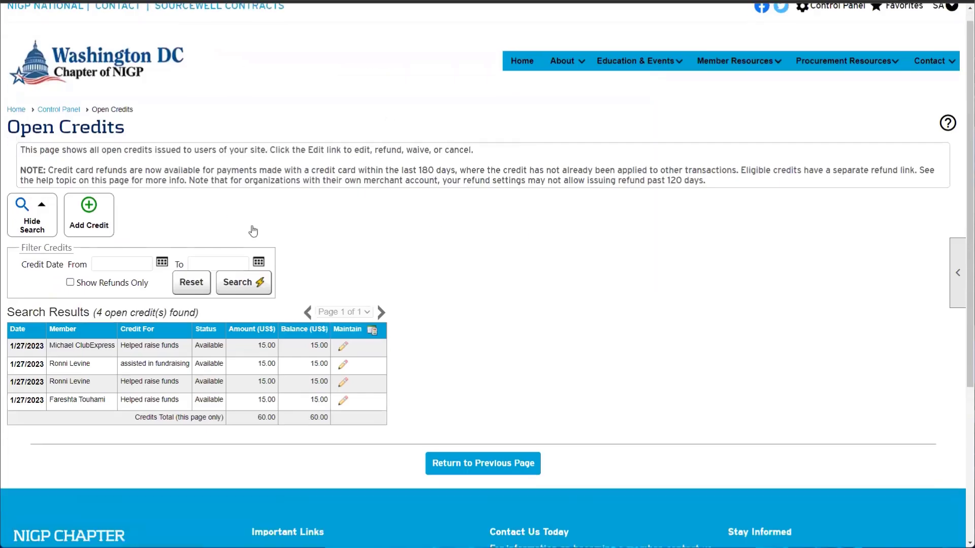
scroll(249, 229, down, 2)
drag(58, 277, 130, 291)
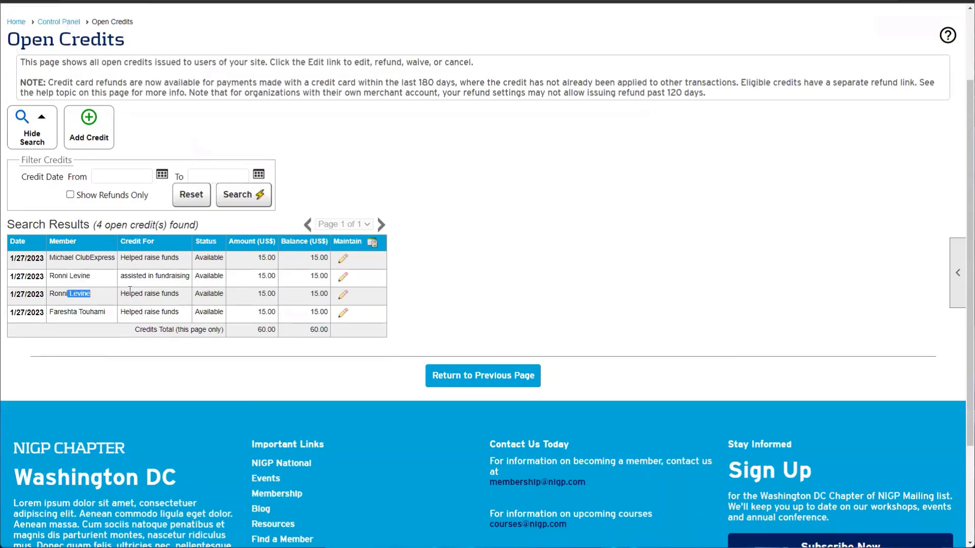
drag(255, 294, 332, 277)
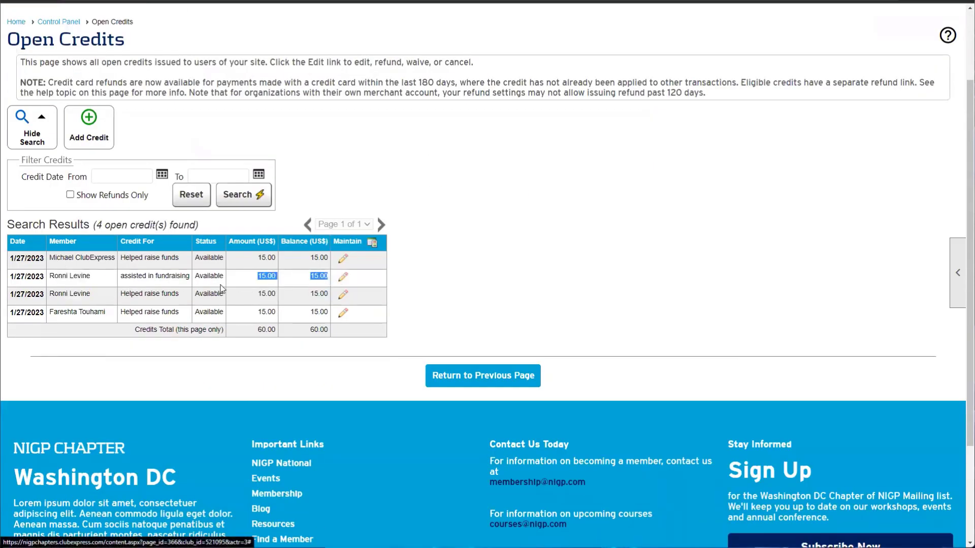
click(205, 286)
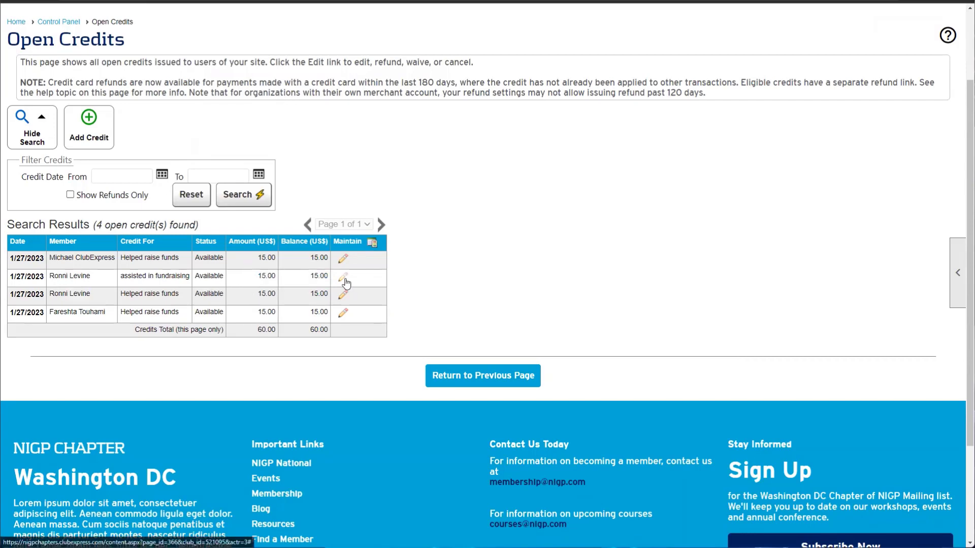
drag(281, 286, 338, 282)
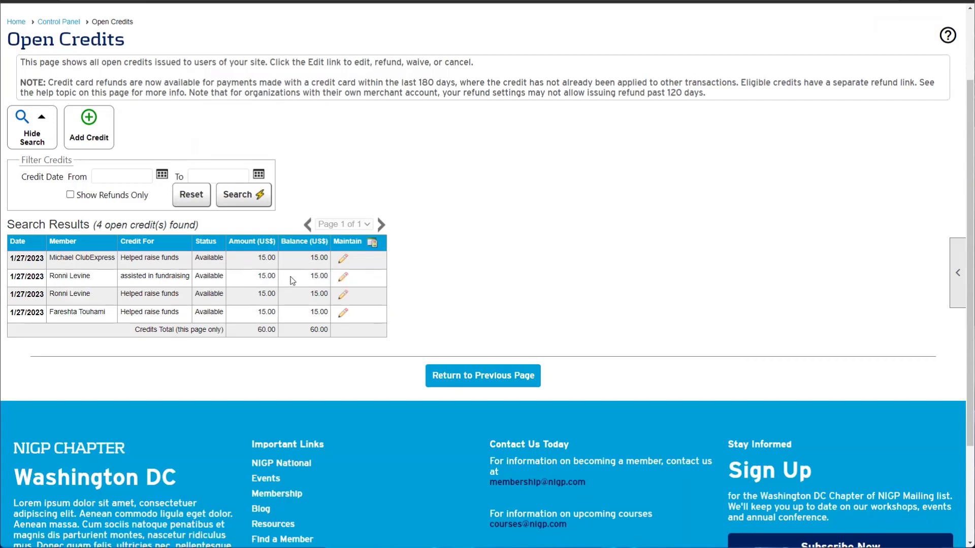
Step: Remove the "assisted in fundraising" credit from the open credits by changing its action and saving
click(343, 276)
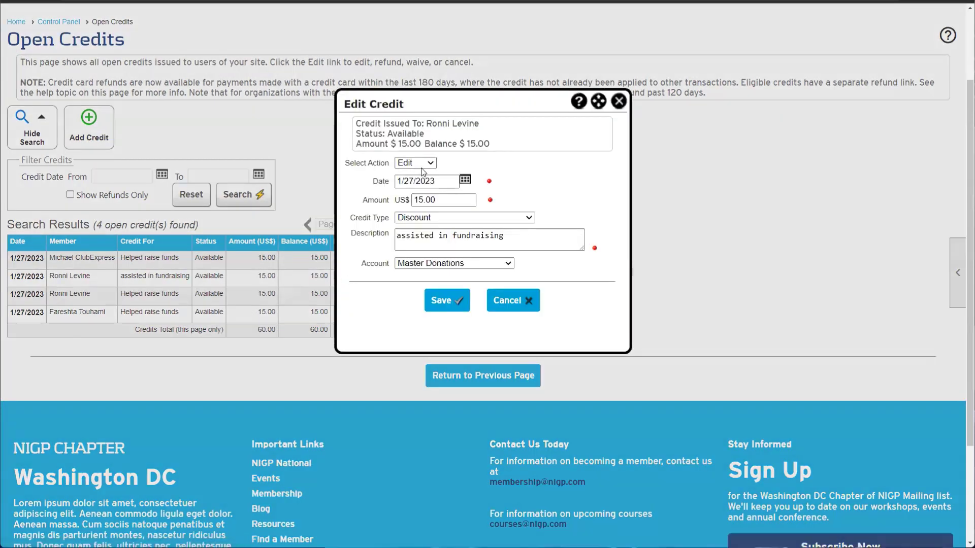
click(416, 163)
click(406, 209)
click(447, 235)
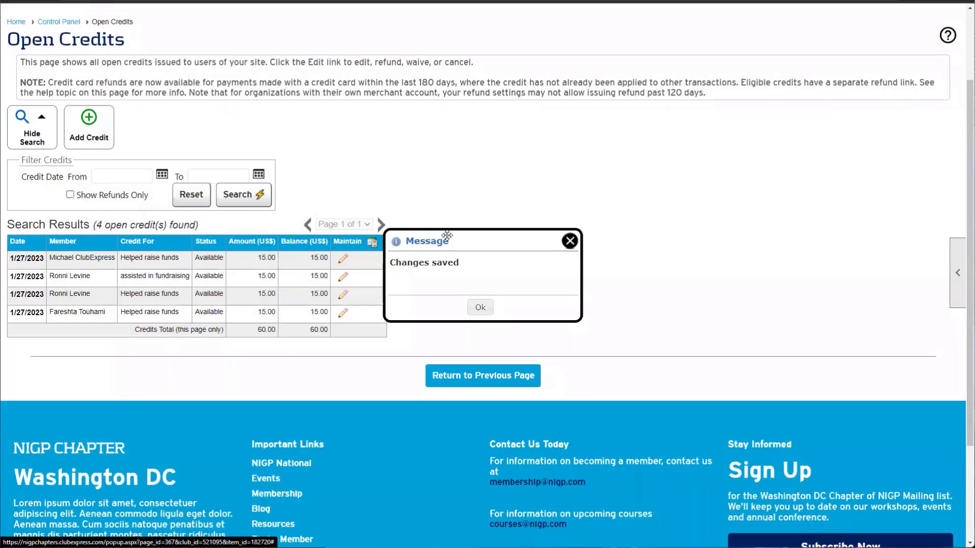
Step: Review the members and descriptions of the remaining "Helped raise funds" credits
drag(68, 258, 118, 289)
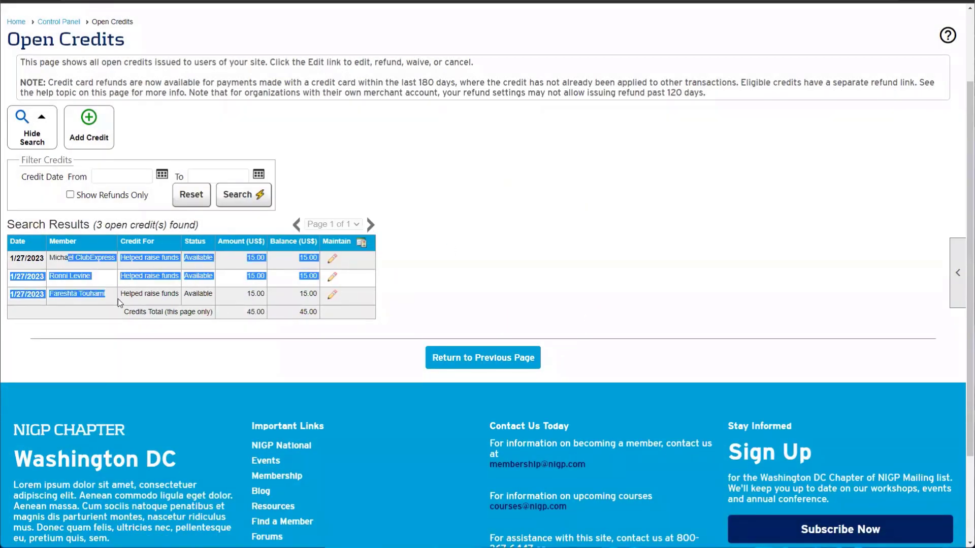
click(118, 294)
drag(71, 258, 212, 278)
click(97, 279)
drag(152, 294, 176, 294)
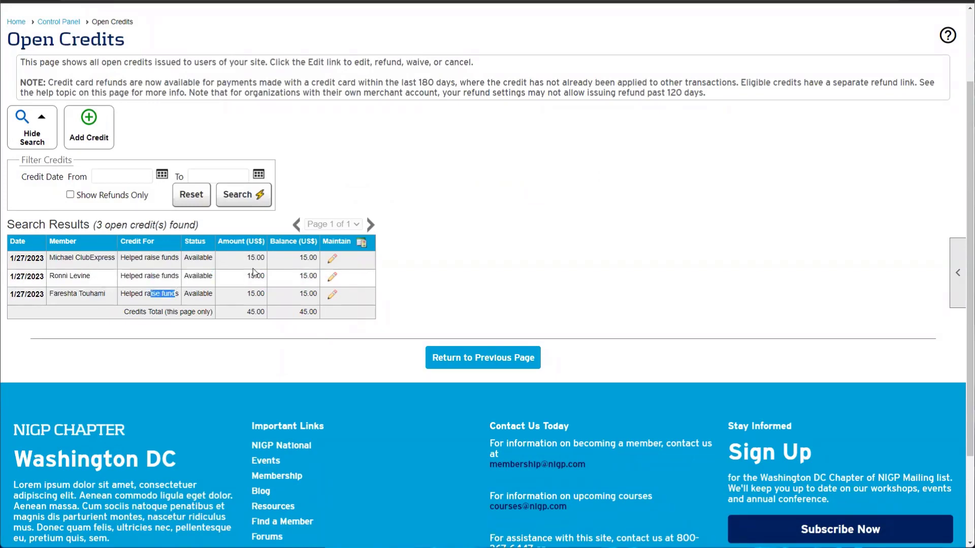
Step: Start a group charge for multiple members with the description "Owe for some reason", a fee of US$ 10 and the Master Merchandise account
click(488, 361)
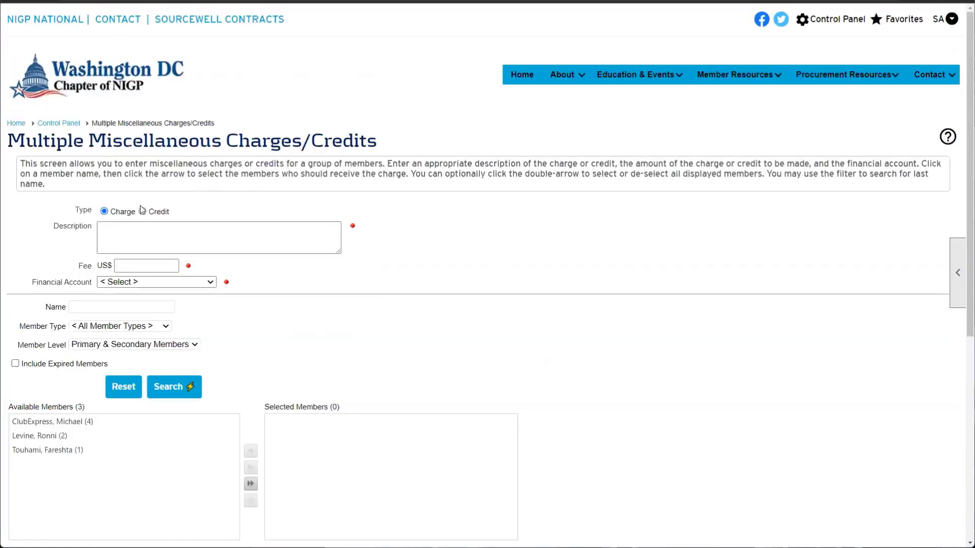
click(138, 236)
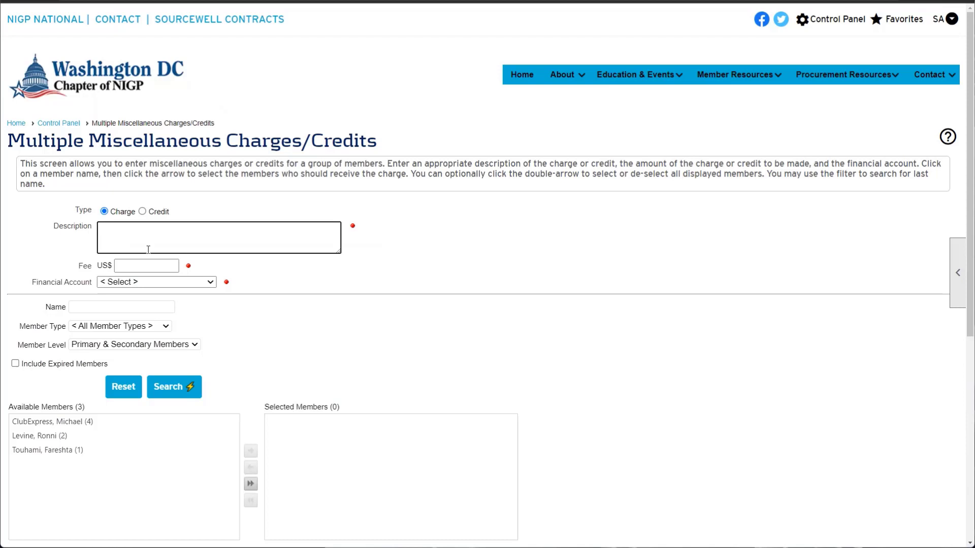
text(we for some reason)
click(154, 271)
click(158, 262)
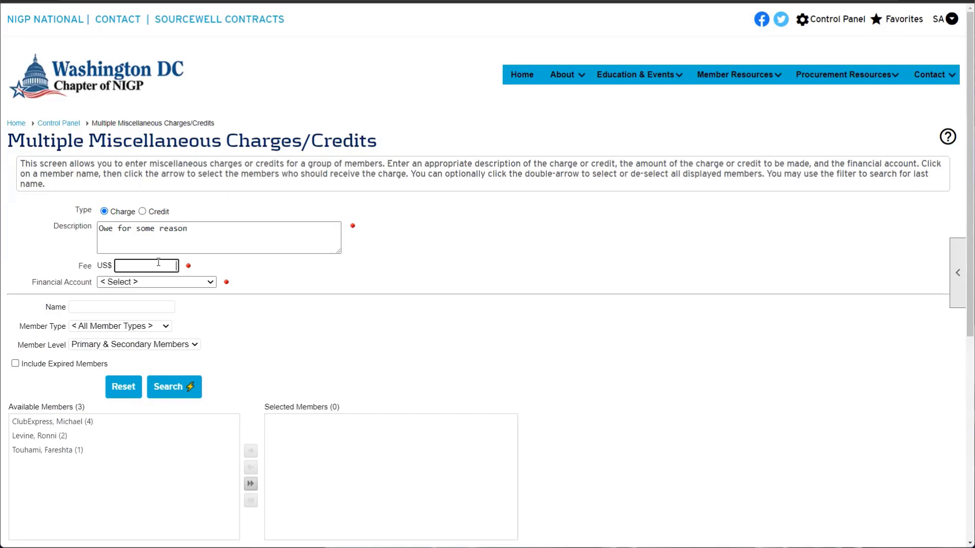
text(10)
click(116, 281)
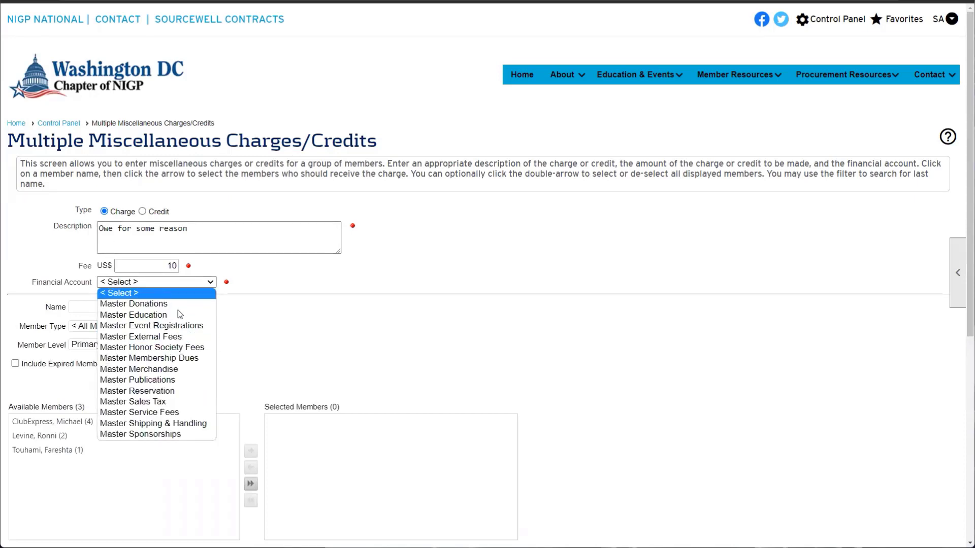
click(139, 369)
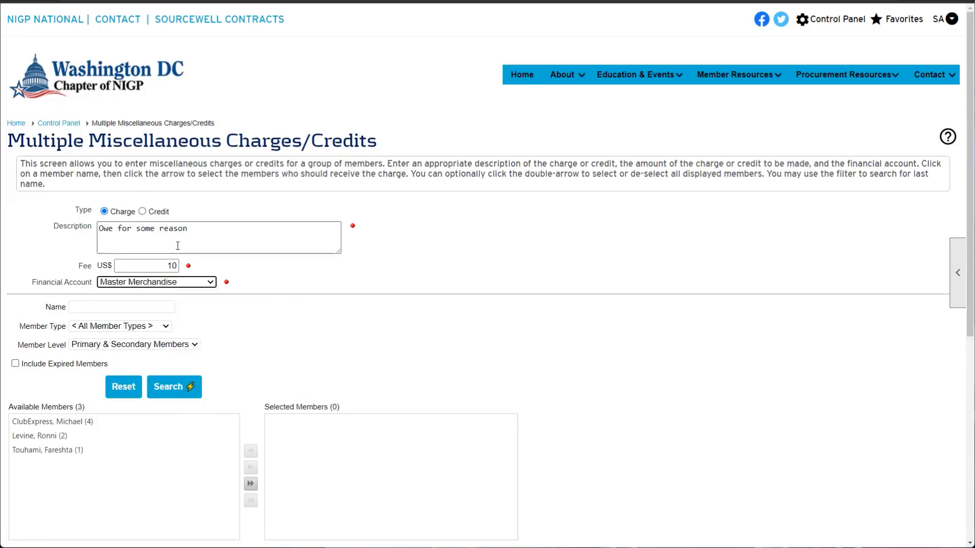
drag(187, 228, 128, 228)
drag(41, 227, 48, 227)
click(294, 292)
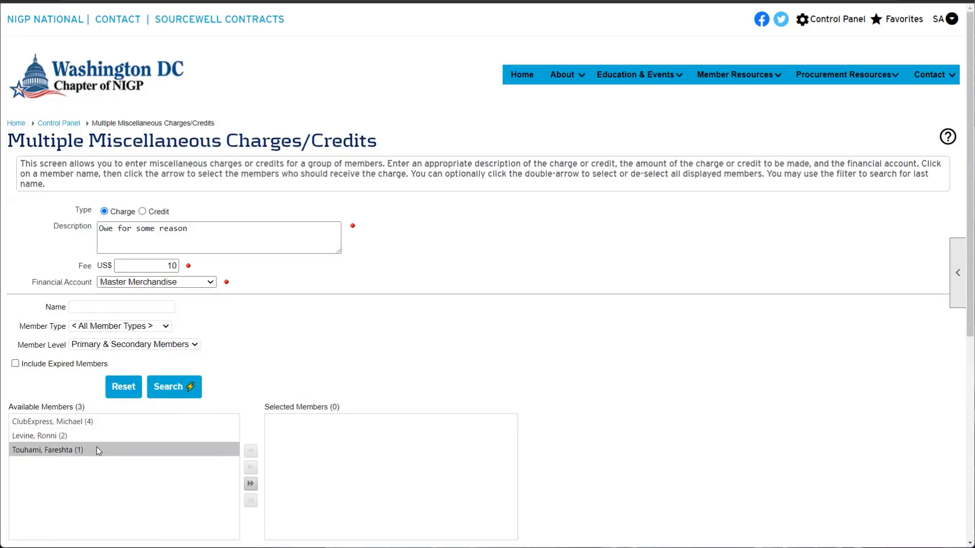
Step: Add all three available members to the charge, save it and dismiss the resulting message
drag(97, 447, 107, 423)
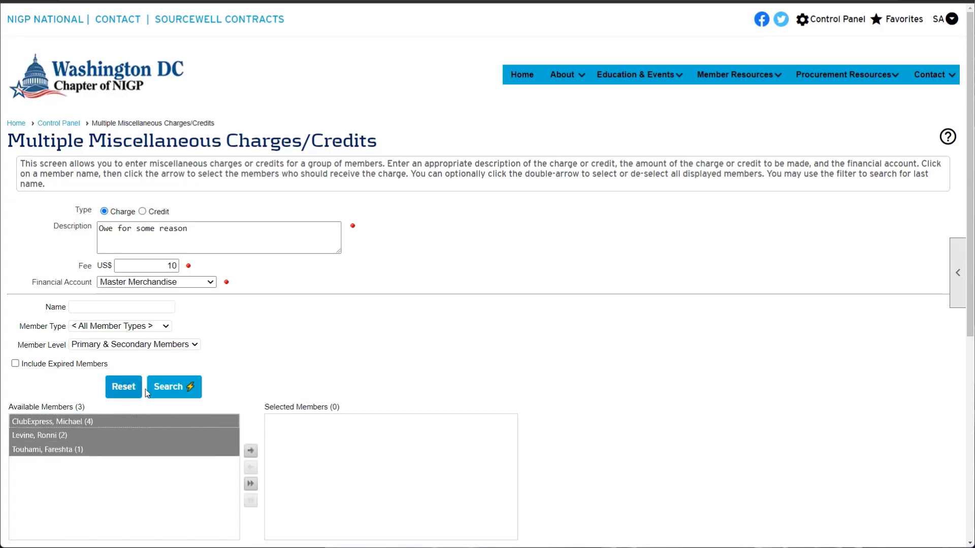
click(250, 451)
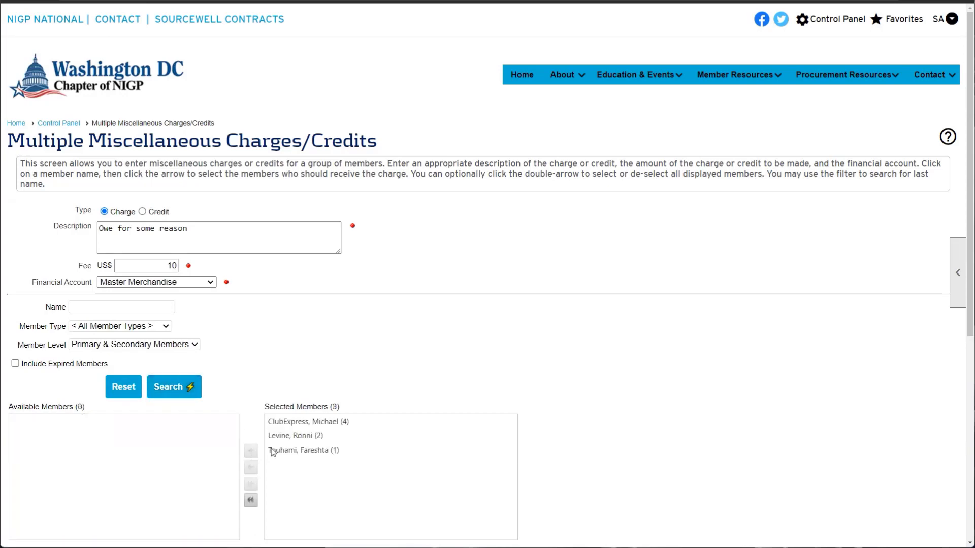
scroll(294, 404, down, 4)
click(438, 376)
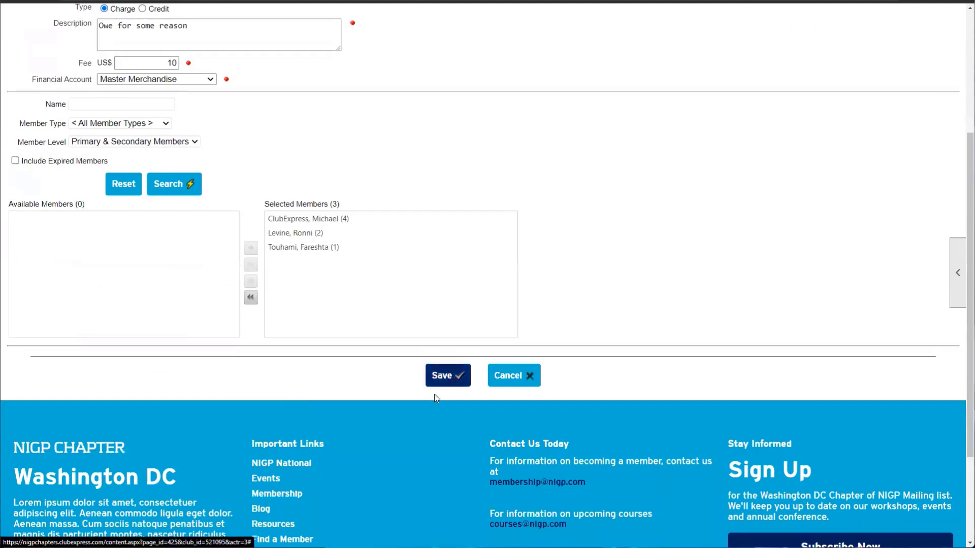
drag(418, 137, 517, 137)
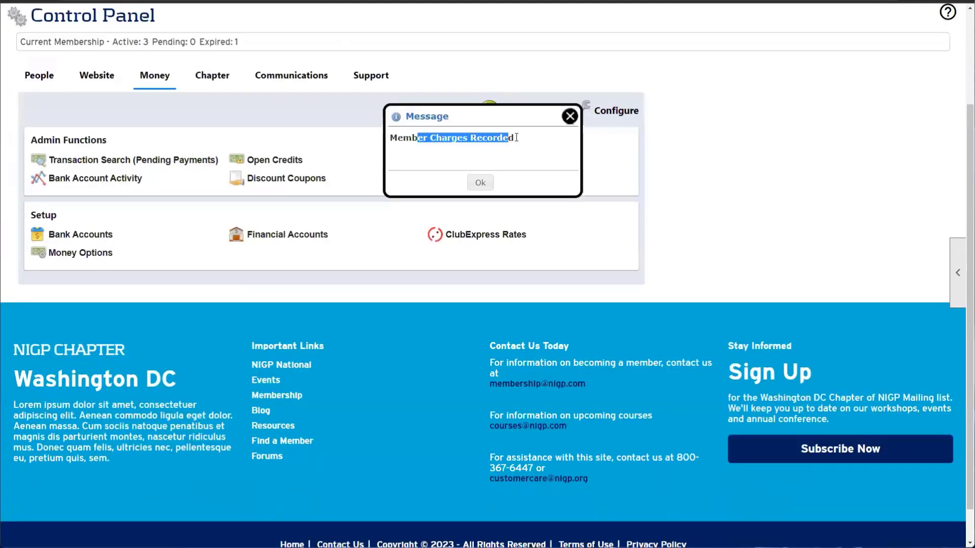
click(569, 117)
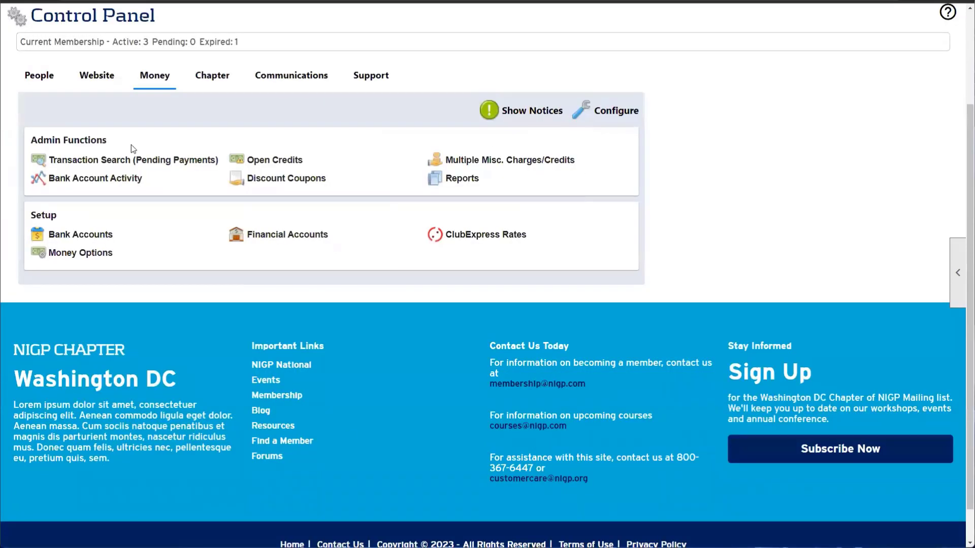
Step: Open the transaction search and examine the miscellaneous charges at the end of the results
click(102, 161)
scroll(227, 396, down, 6)
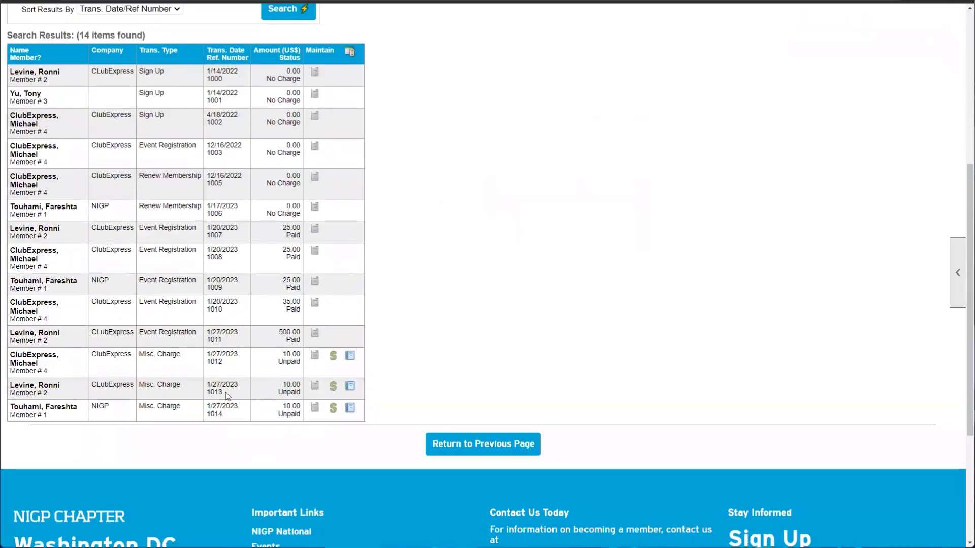
drag(44, 355, 279, 418)
click(280, 419)
drag(181, 355, 143, 357)
click(362, 356)
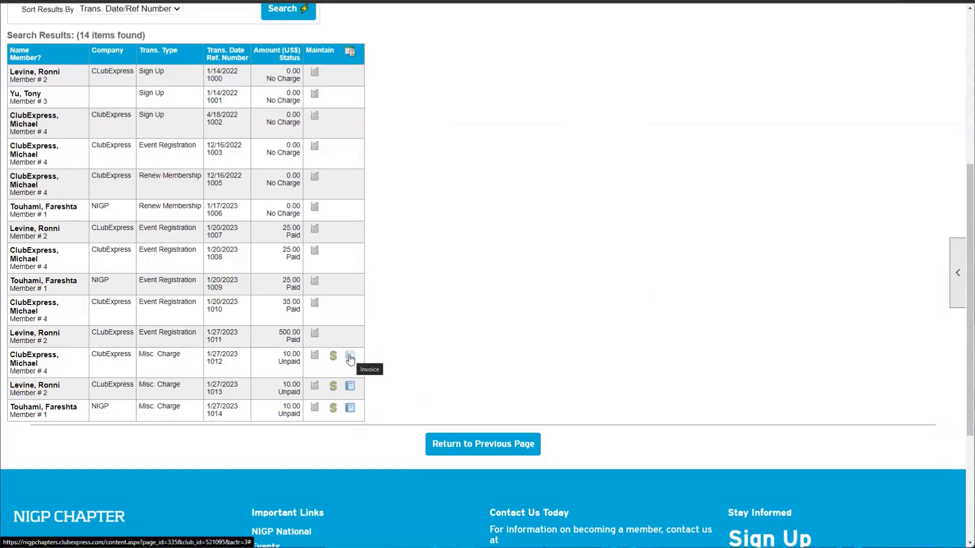
Step: Open the invoice options for the first unpaid miscellaneous charge and compare the transaction and member invoice formats for both envelope types
click(350, 357)
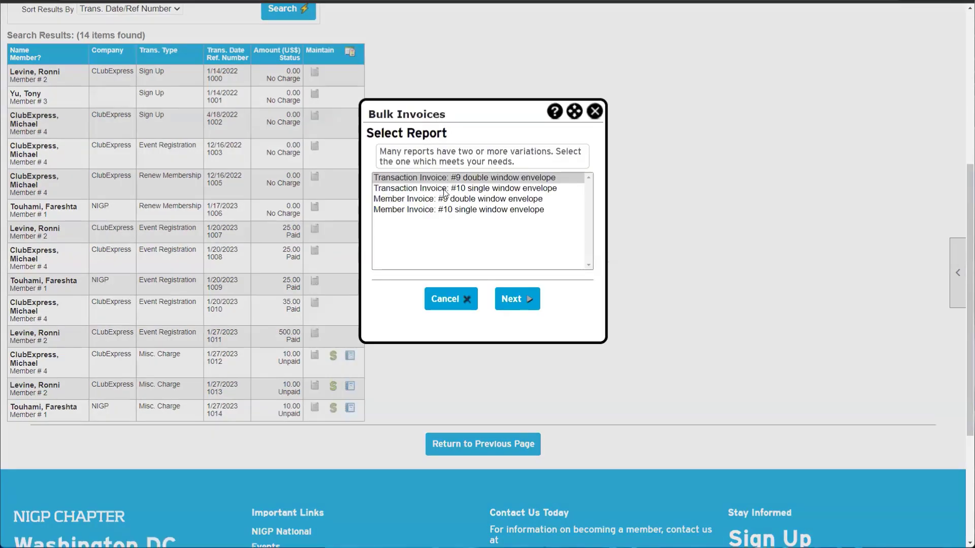
click(443, 199)
click(444, 210)
click(442, 201)
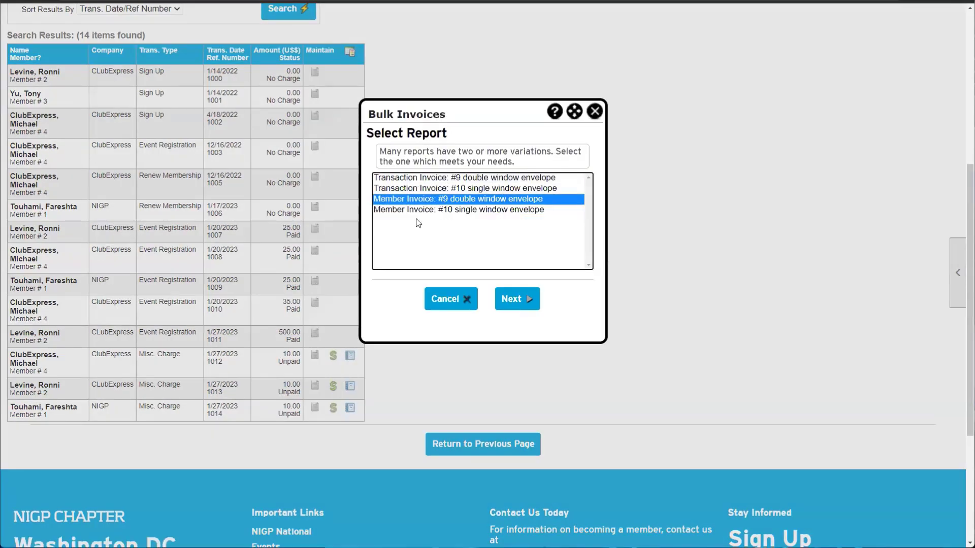
click(421, 180)
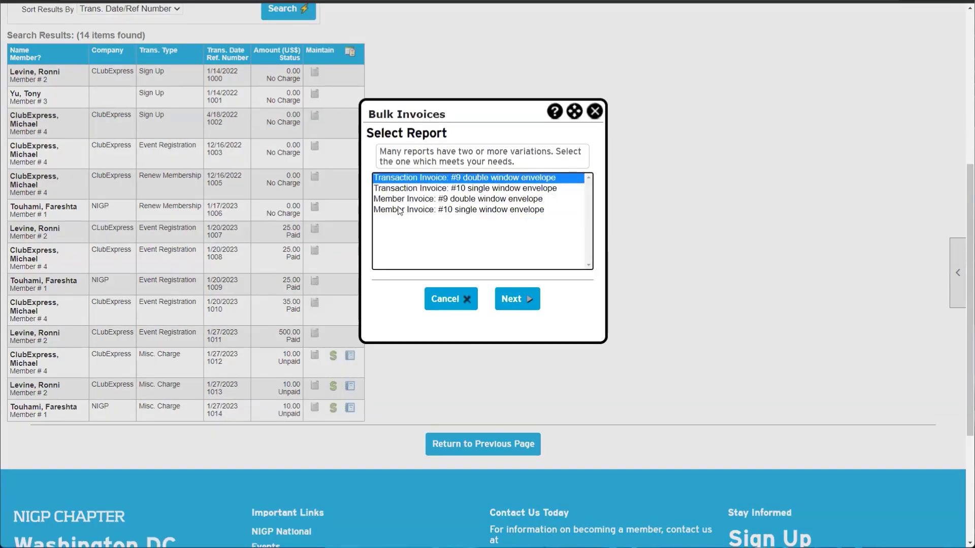
click(401, 200)
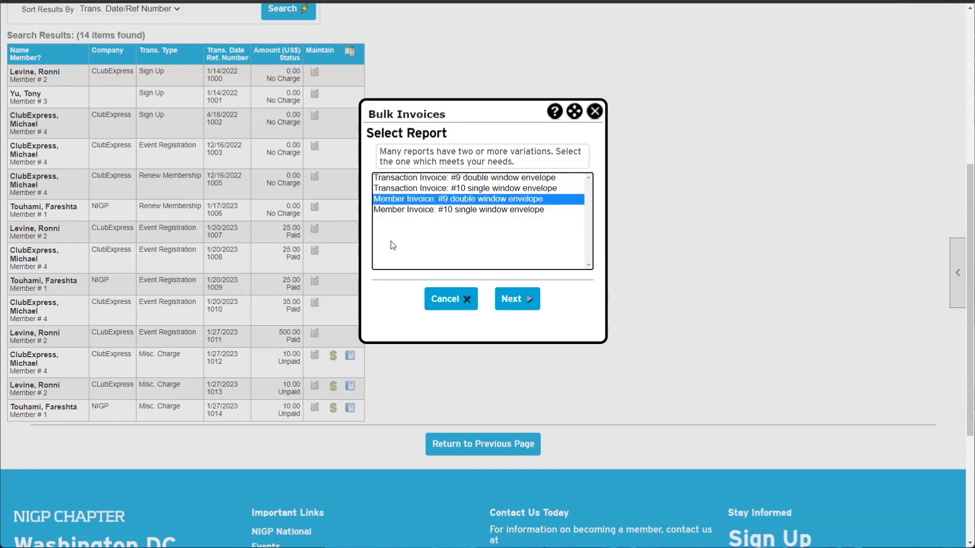
click(405, 189)
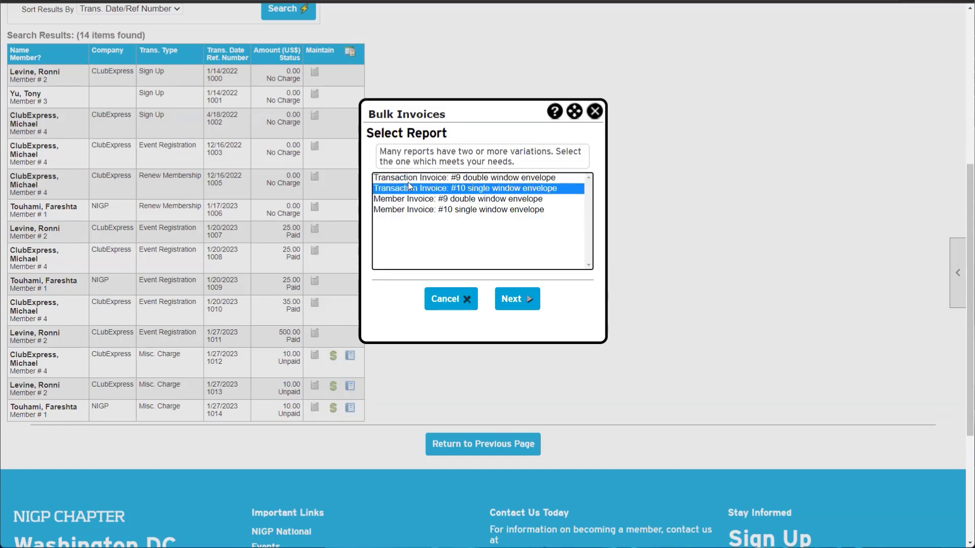
click(409, 181)
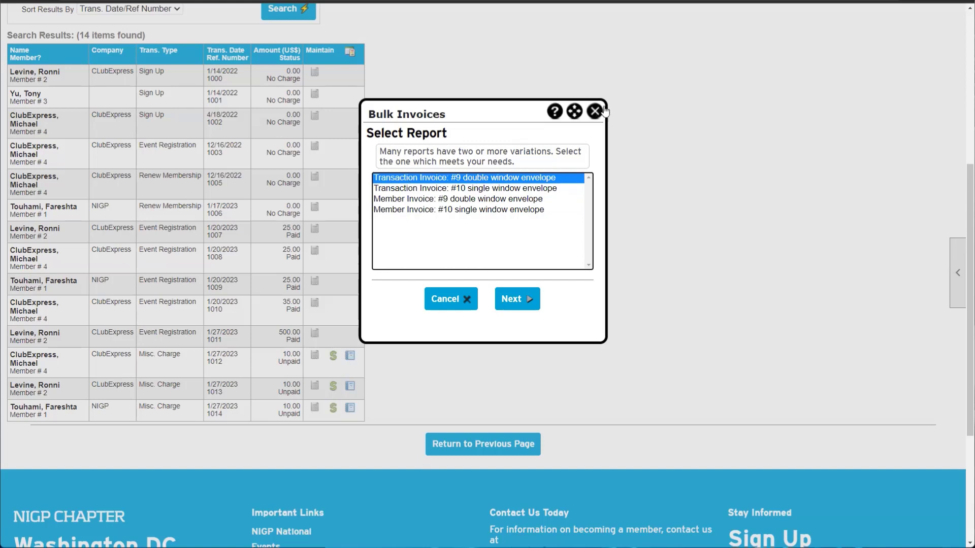
click(375, 291)
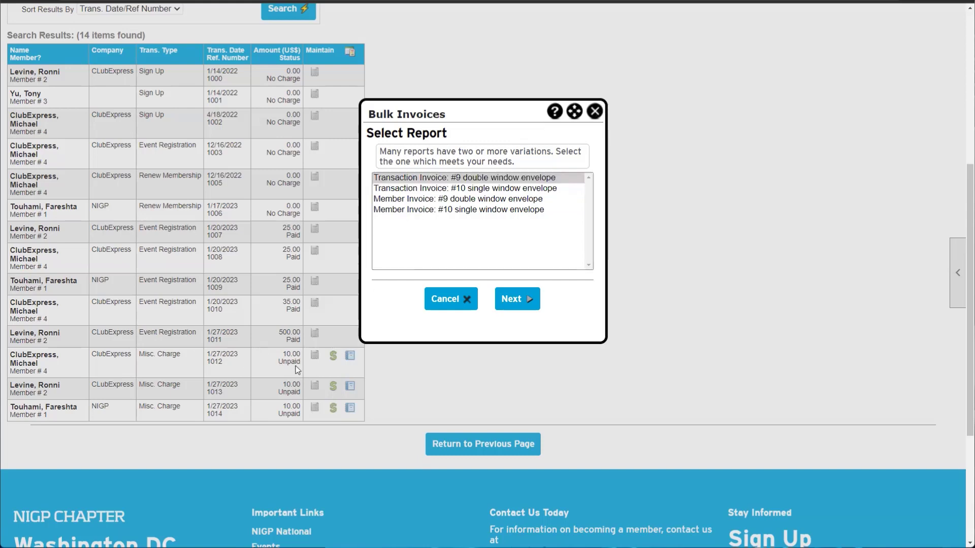
click(426, 202)
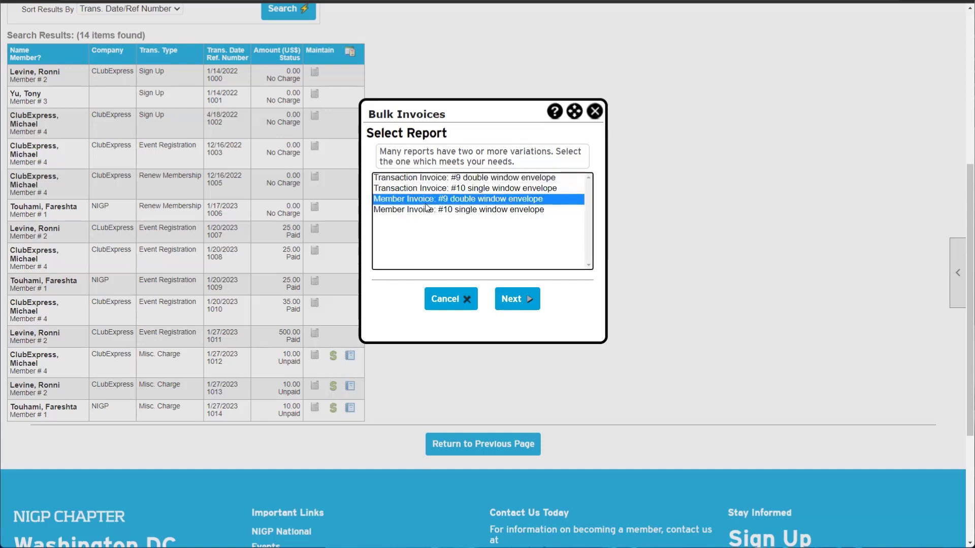
drag(464, 110, 535, 104)
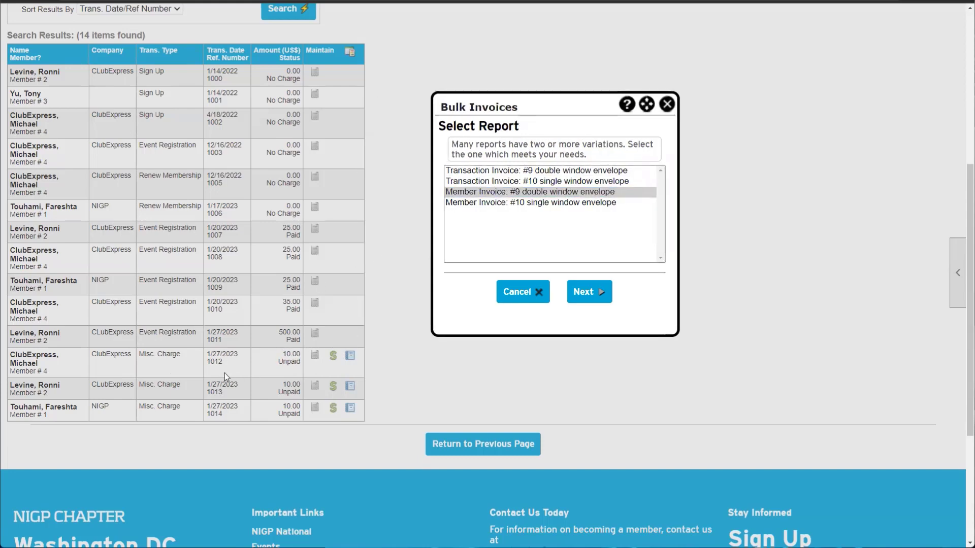
Step: Generate the charge's invoice in the format "Transaction Invoice: #9 double window envelope"
click(584, 171)
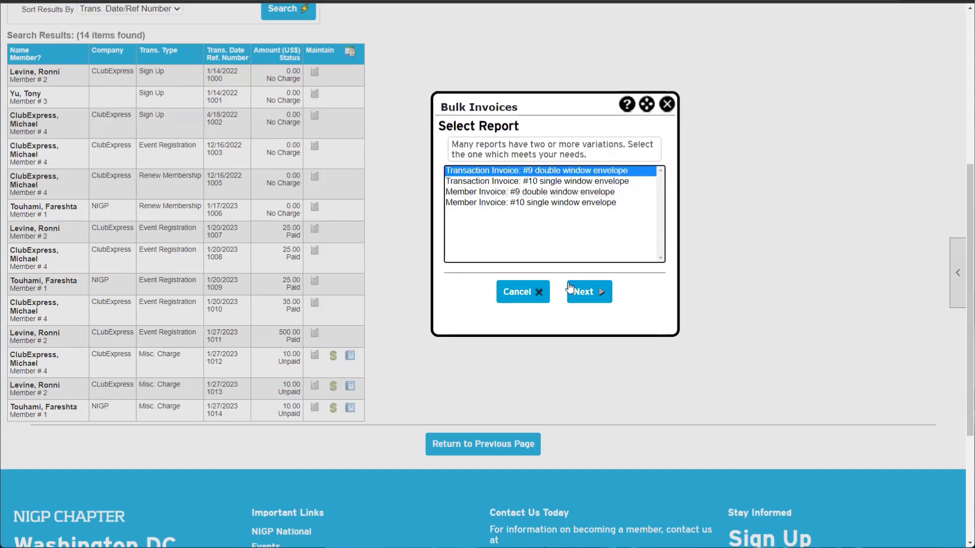
click(571, 296)
click(571, 312)
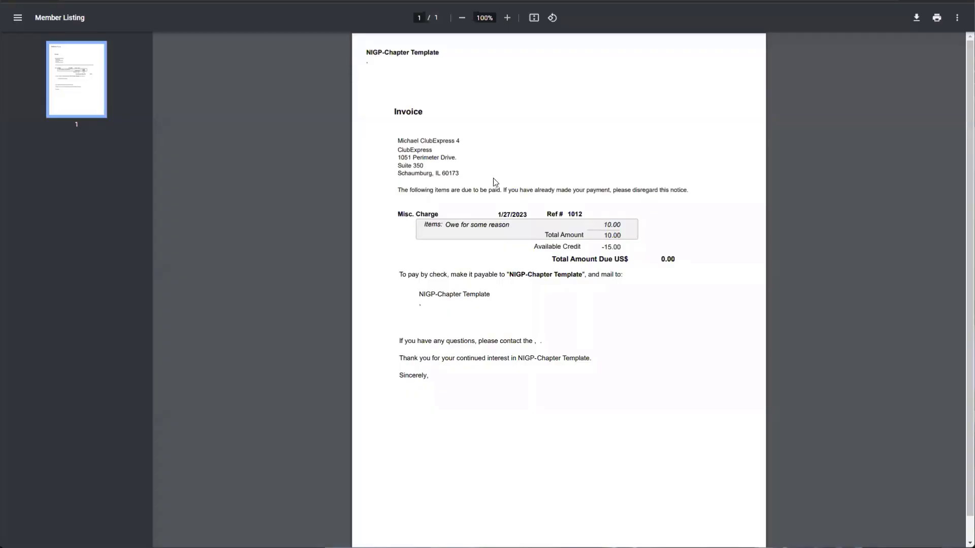
Step: Examine the miscellaneous charge details and the available credit line on the generated invoice
drag(411, 215, 590, 222)
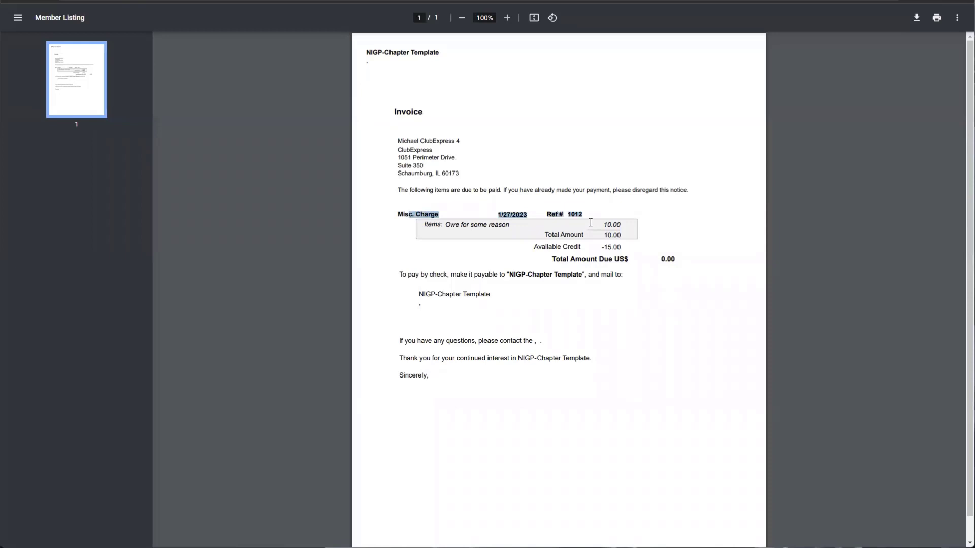
click(546, 244)
drag(534, 247, 620, 249)
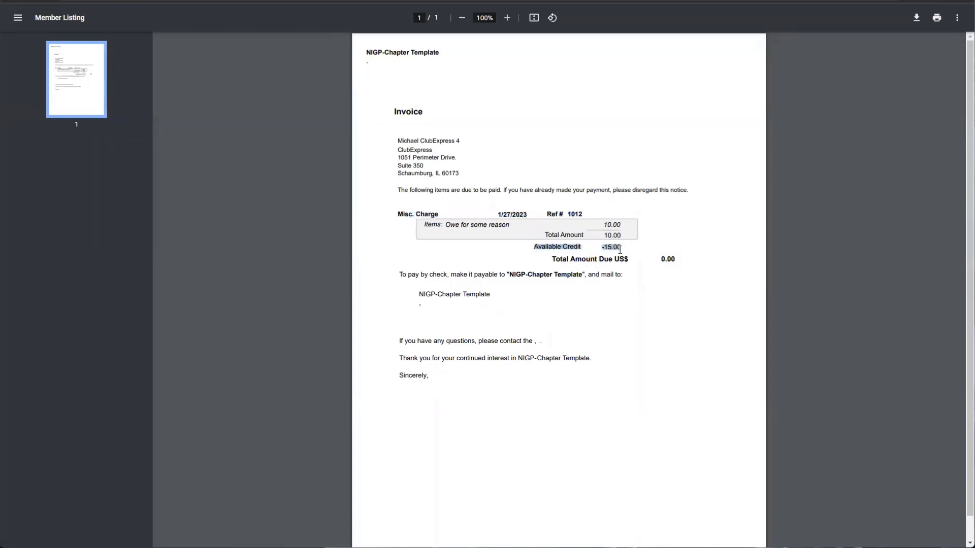
Step: Examine the total amount due and the check payment details on the invoice, and return to the transaction search results
click(559, 261)
drag(553, 261, 635, 261)
click(635, 261)
drag(408, 112, 529, 335)
click(529, 336)
drag(414, 279, 443, 311)
click(444, 311)
click(468, 1)
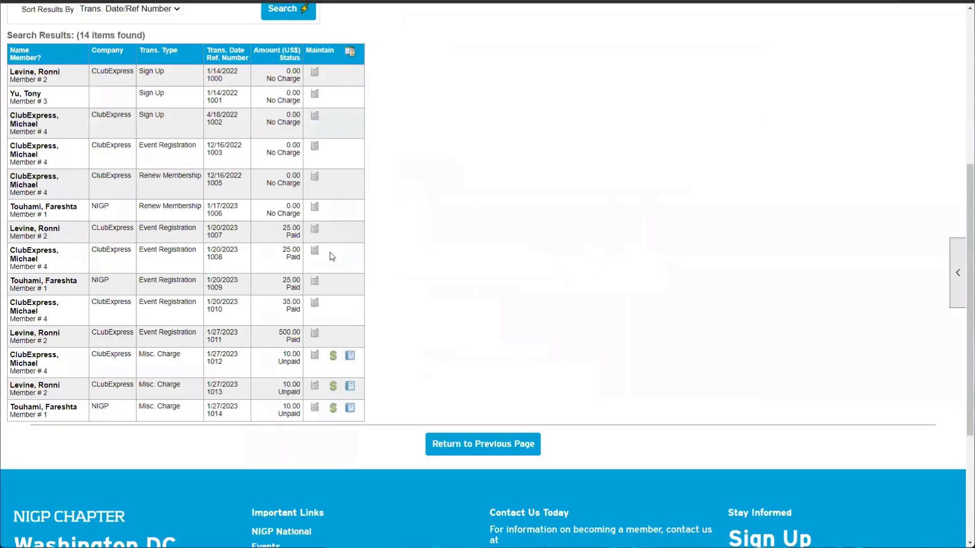
Step: Run the first unpaid miscellaneous charge's invoice as a letter-size PDF in the format "Transaction Invoice: #9 double window envelope"
click(351, 357)
click(496, 179)
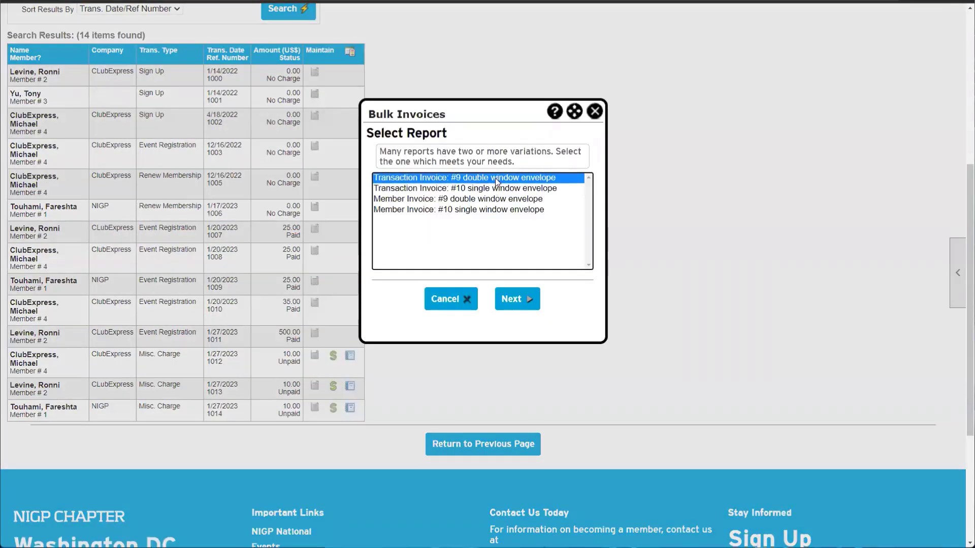
click(460, 184)
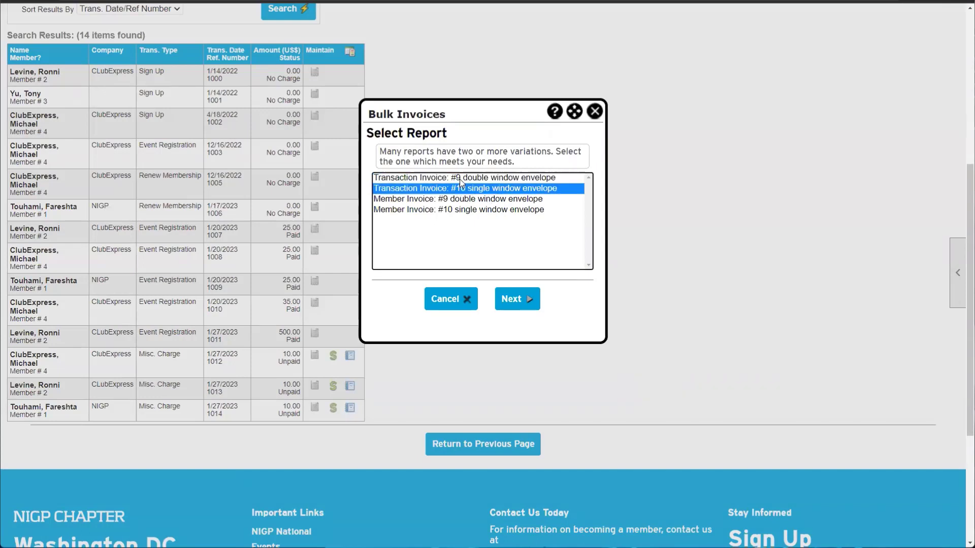
click(461, 180)
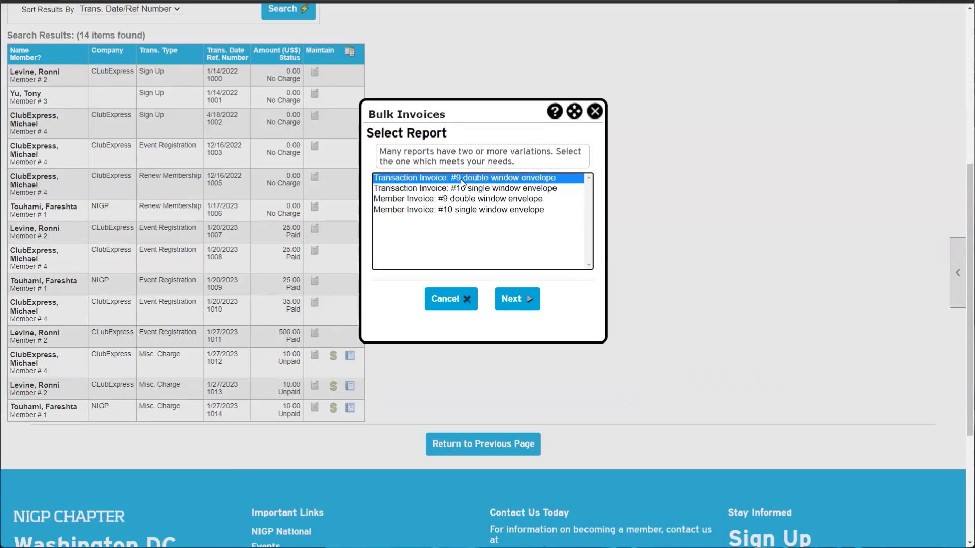
click(461, 184)
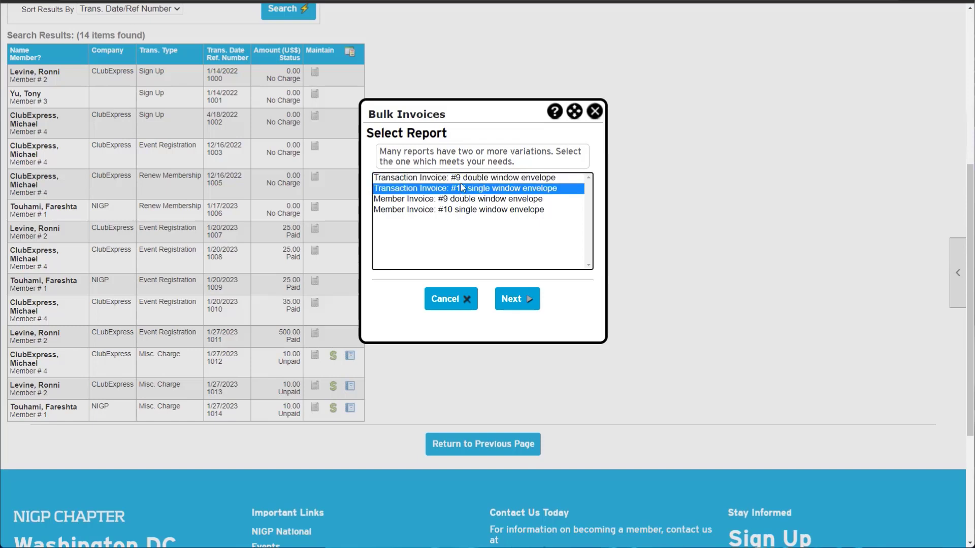
click(462, 178)
click(519, 301)
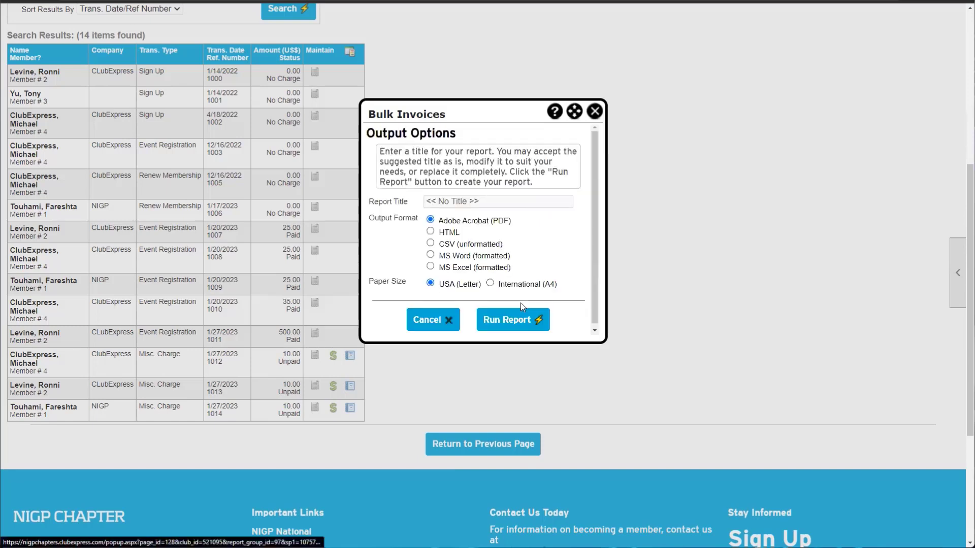
click(500, 321)
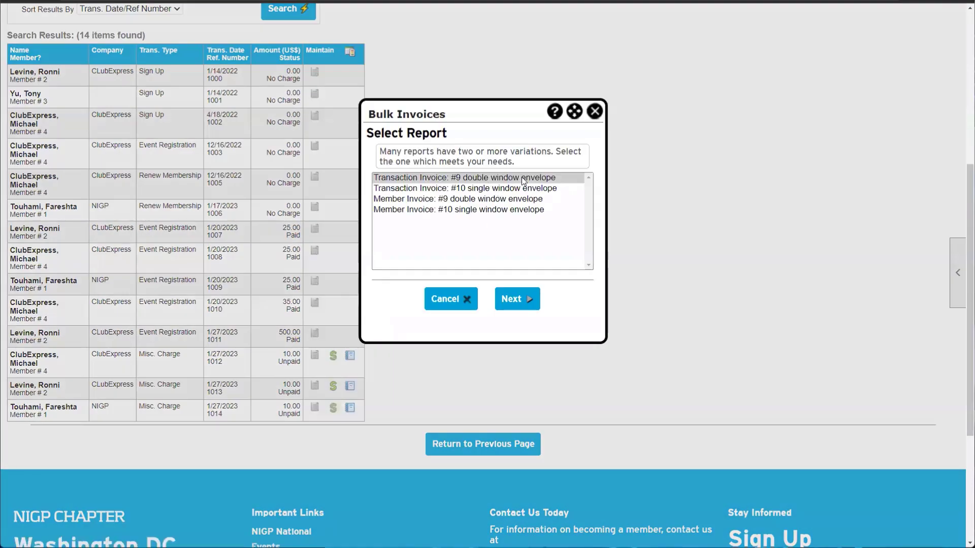
Step: Run the same charge's invoice as a letter-size PDF in the format "Transaction Invoice: #10 single window envelope"
click(517, 189)
click(509, 299)
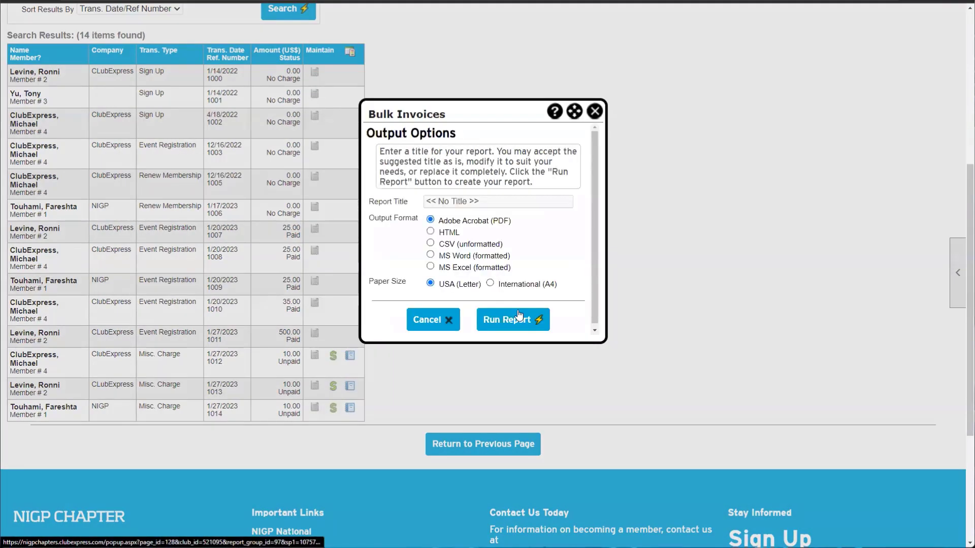
click(521, 324)
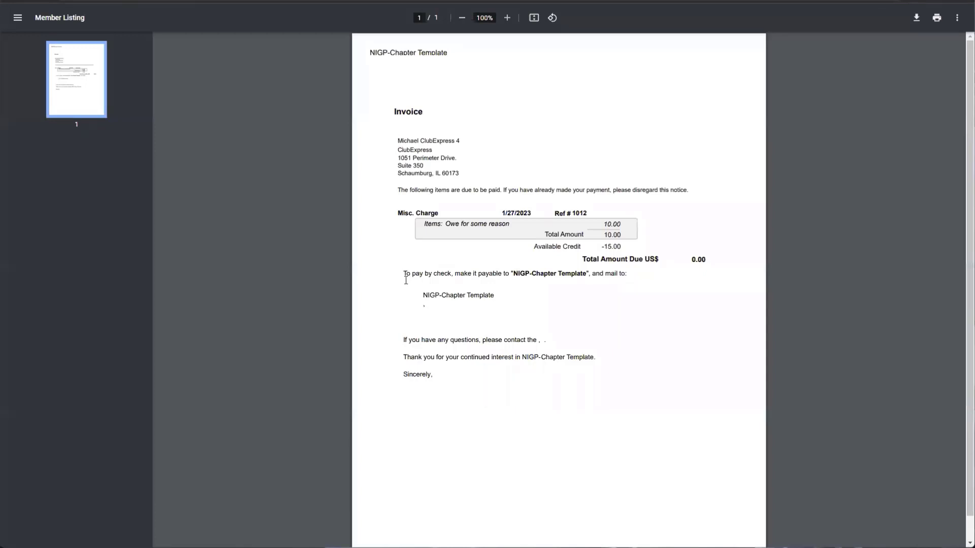
Step: Examine the recipient address block on the single window envelope invoice and close the invoice
mouse_move(399, 142)
mouse_down()
mouse_move(424, 166)
mouse_move(470, 166)
mouse_move(448, 171)
mouse_move(394, 144)
mouse_up()
click(469, 169)
click(468, 167)
click(393, 144)
drag(394, 142, 460, 192)
click(459, 192)
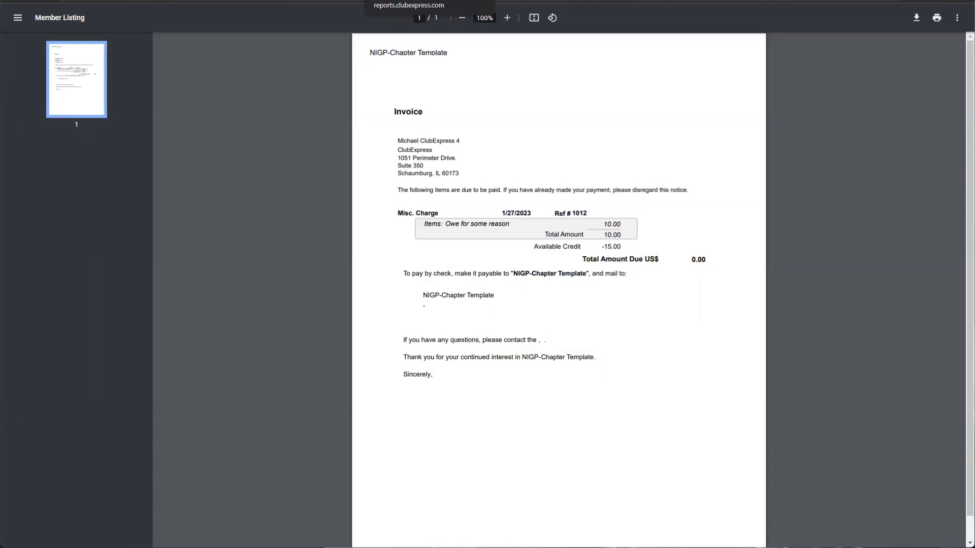
key(ctrl+w)
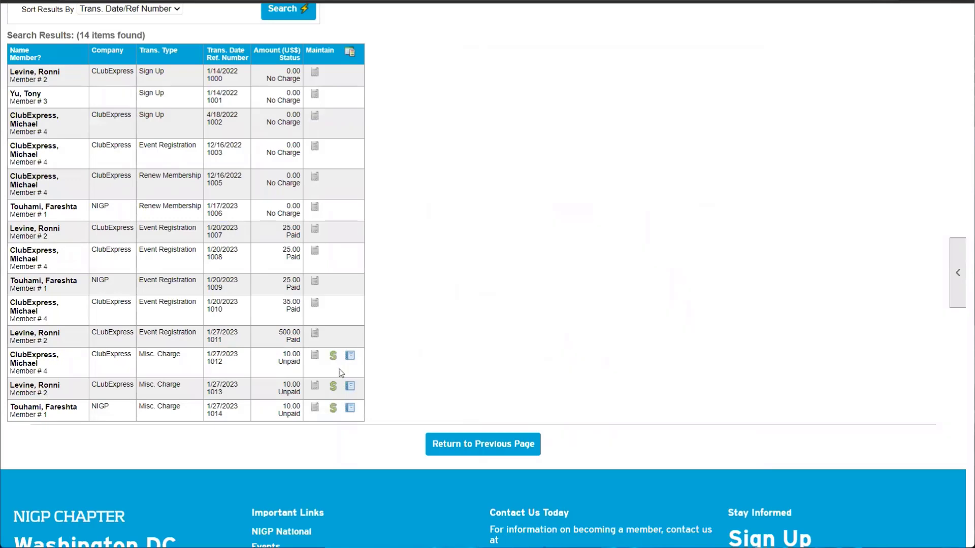
Step: Generate the first unpaid charge's #9 double window transaction invoice again and save it as report.pdf
click(350, 357)
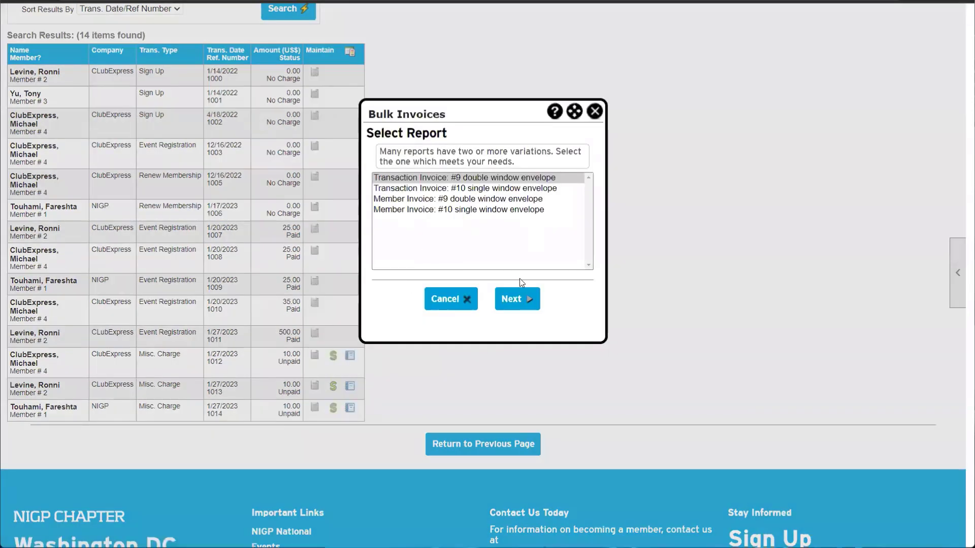
click(519, 298)
click(487, 320)
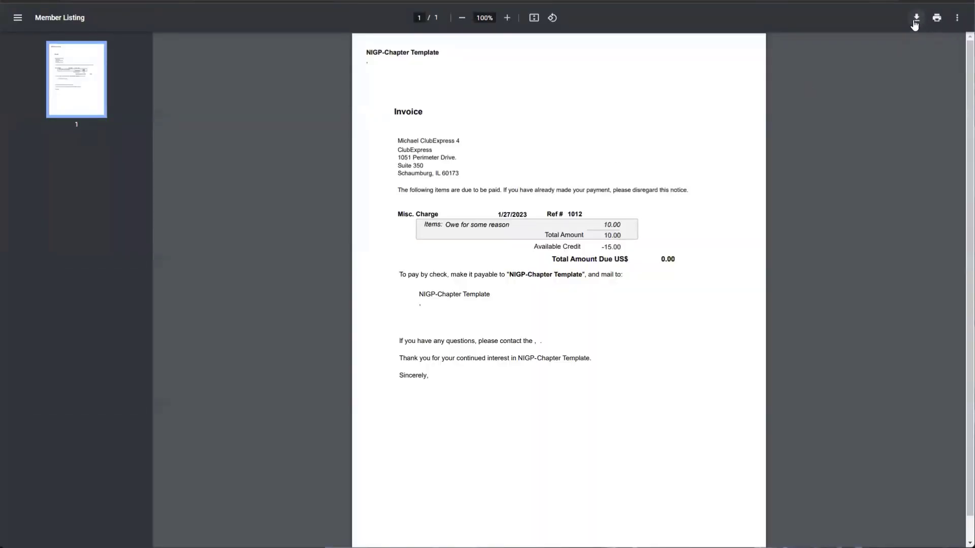
click(916, 19)
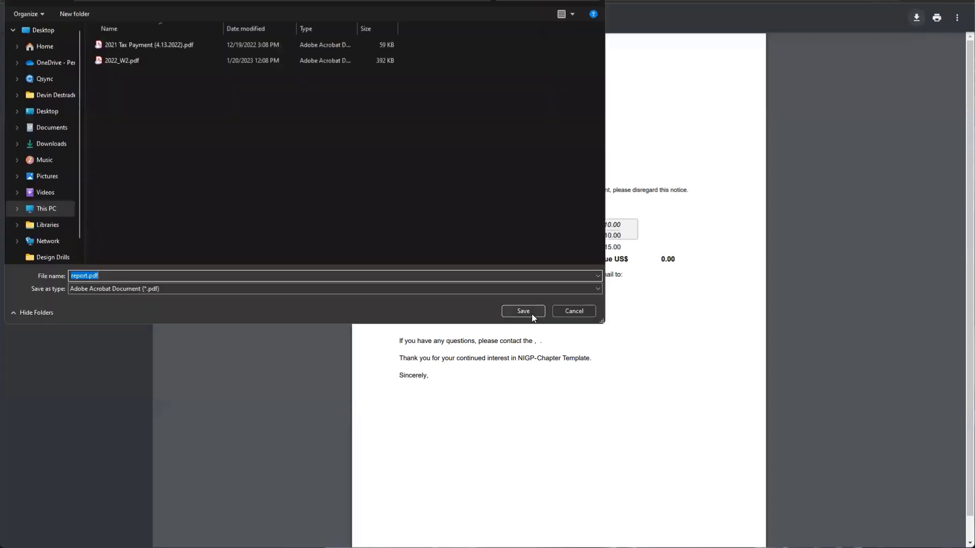
key(Return)
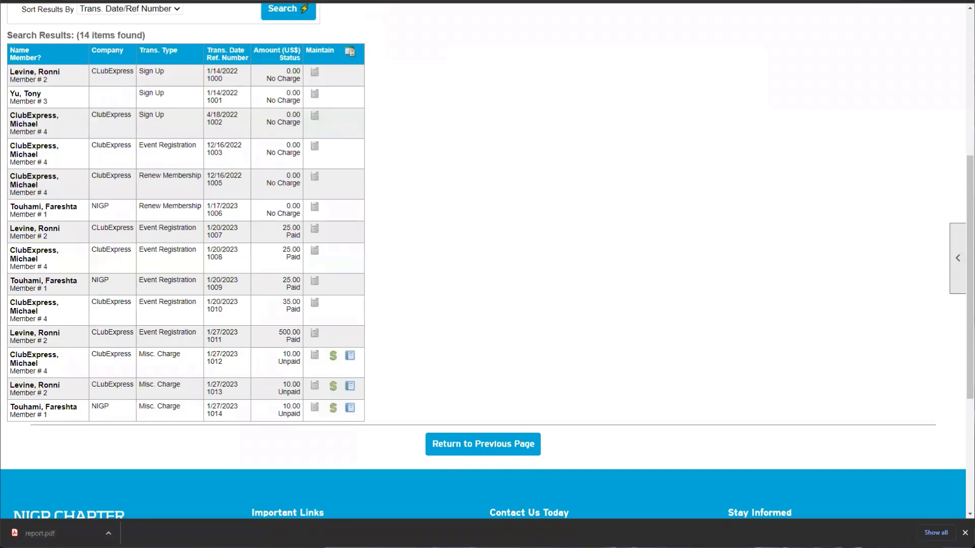
Step: Compare the event registration and miscellaneous charge rows in the transaction results, including transaction type, amount and payment status
drag(184, 363, 151, 366)
drag(199, 335, 141, 344)
drag(262, 337, 316, 337)
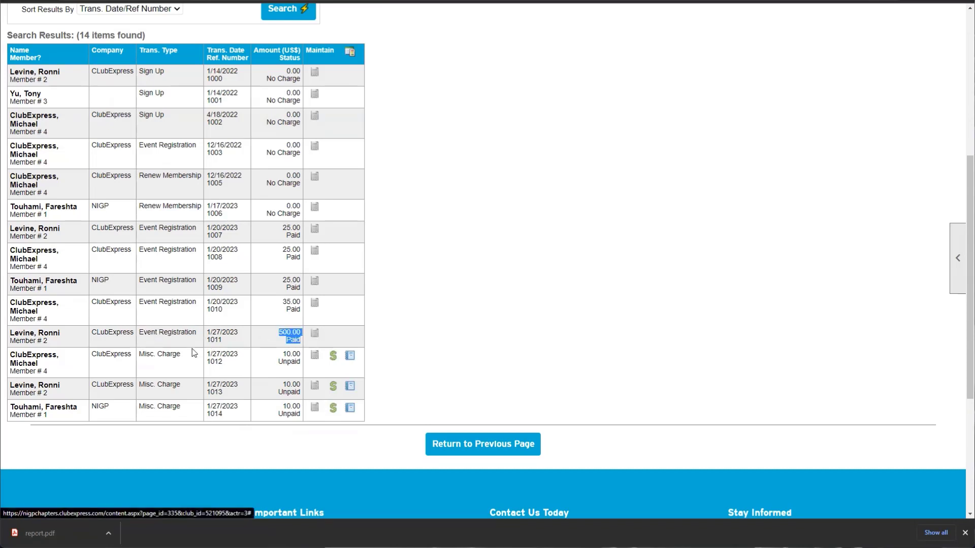
drag(194, 356, 140, 361)
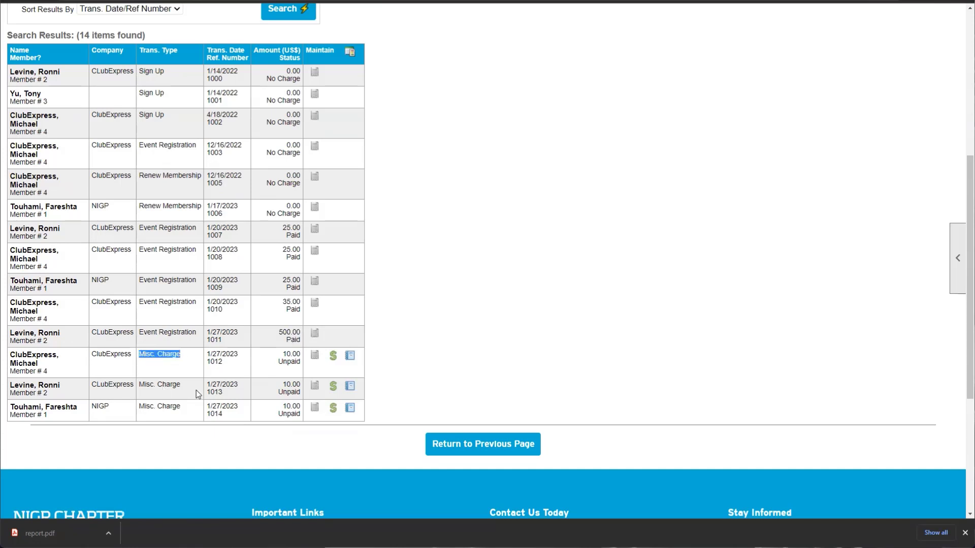
click(197, 384)
drag(203, 336, 126, 81)
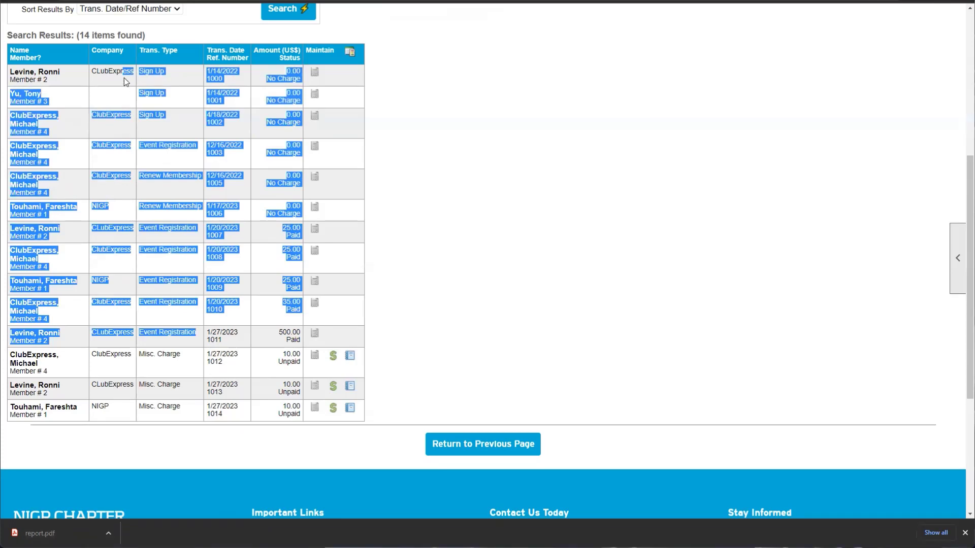
click(198, 372)
drag(151, 355, 162, 394)
click(183, 376)
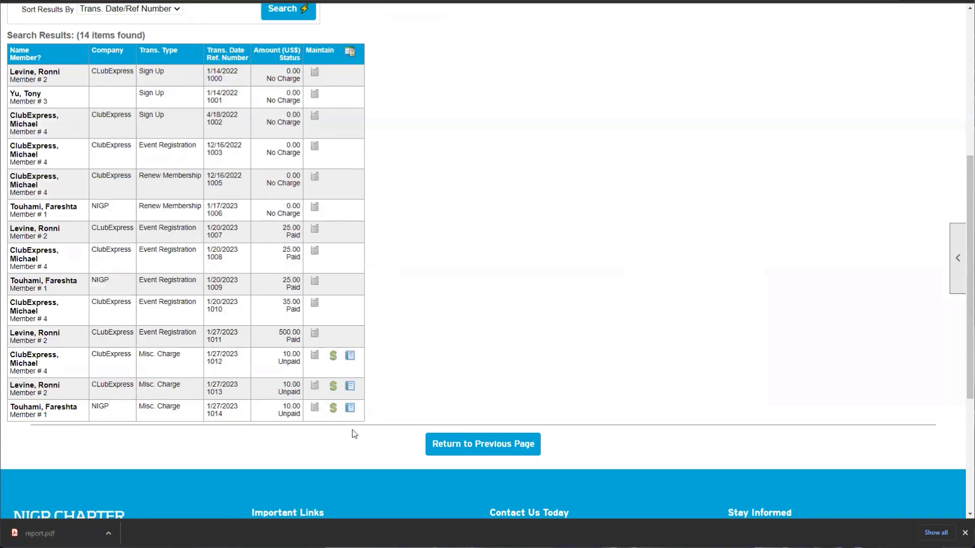
Step: Return to the Money section, revisit the transaction search results, and go back to the control panel
click(453, 446)
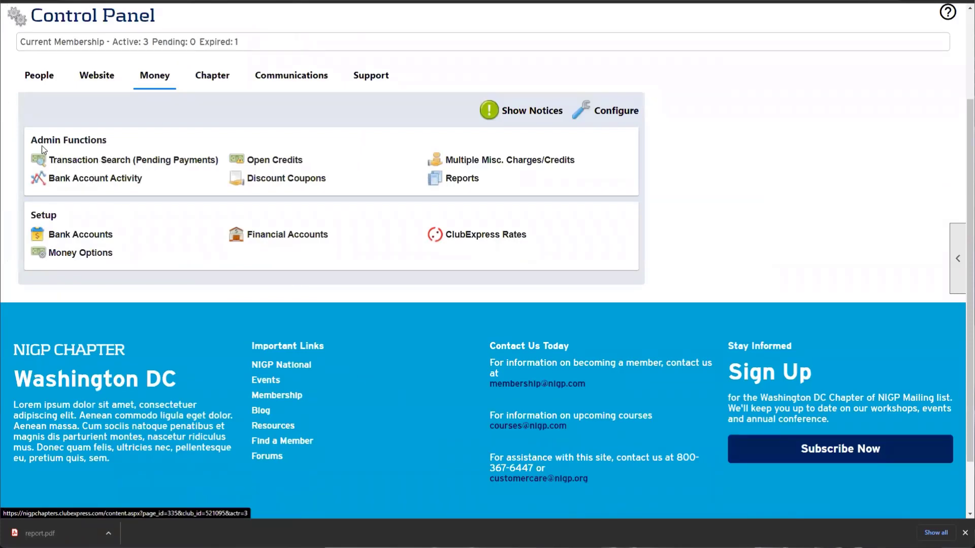
drag(43, 149, 109, 164)
click(66, 206)
click(78, 186)
click(472, 287)
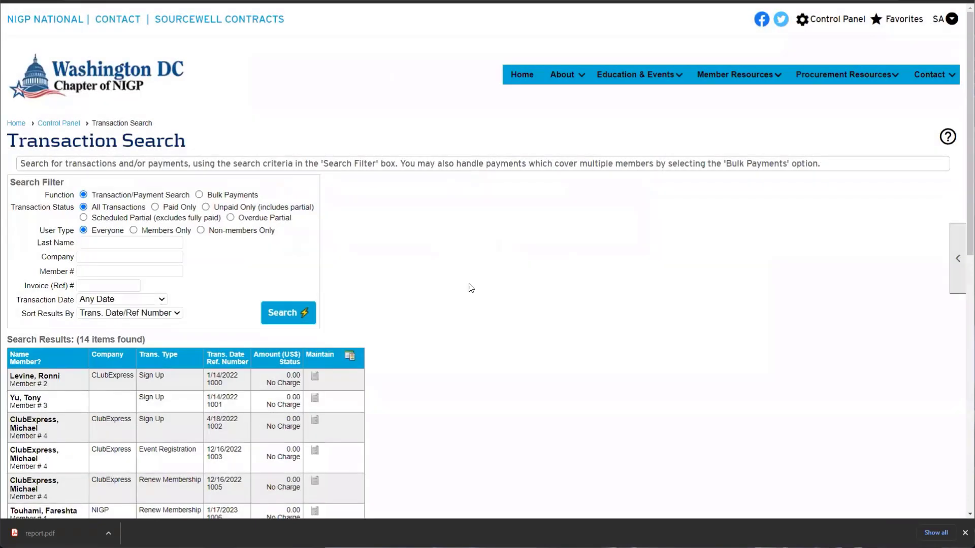
scroll(374, 224, down, 7)
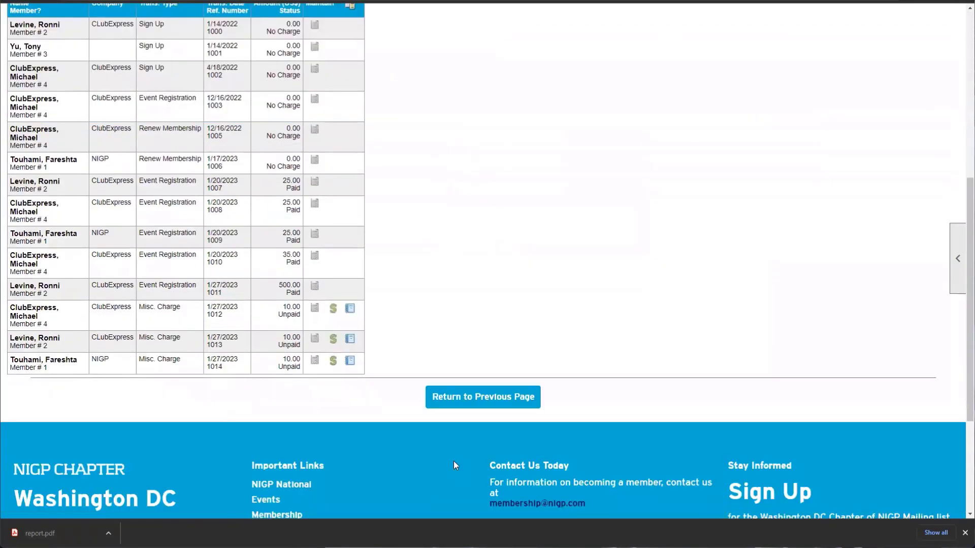
click(474, 397)
scroll(78, 187, down, 2)
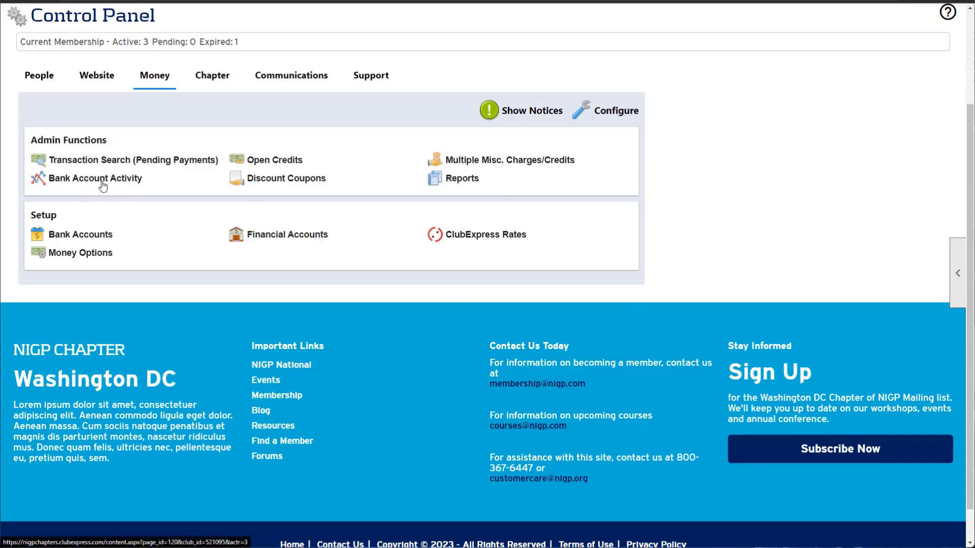
Step: Read the Bank Account Activity description, review the latest event registration in the transaction search, and return to the control panel
mouse_move(103, 185)
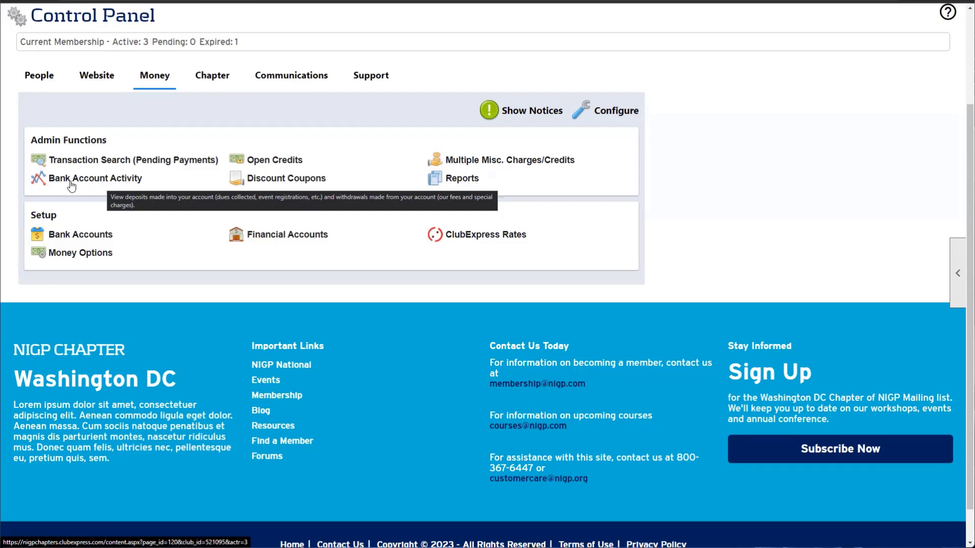
click(85, 160)
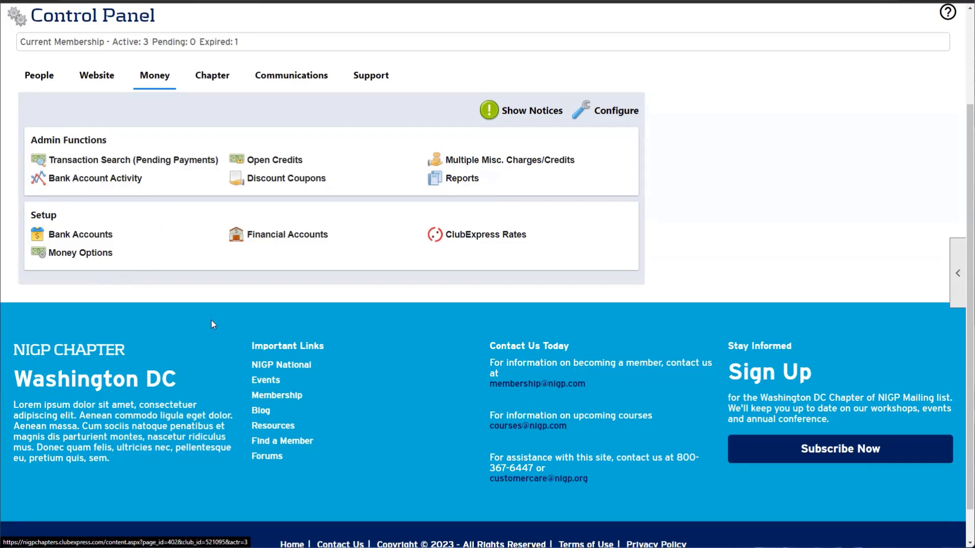
scroll(93, 398, down, 6)
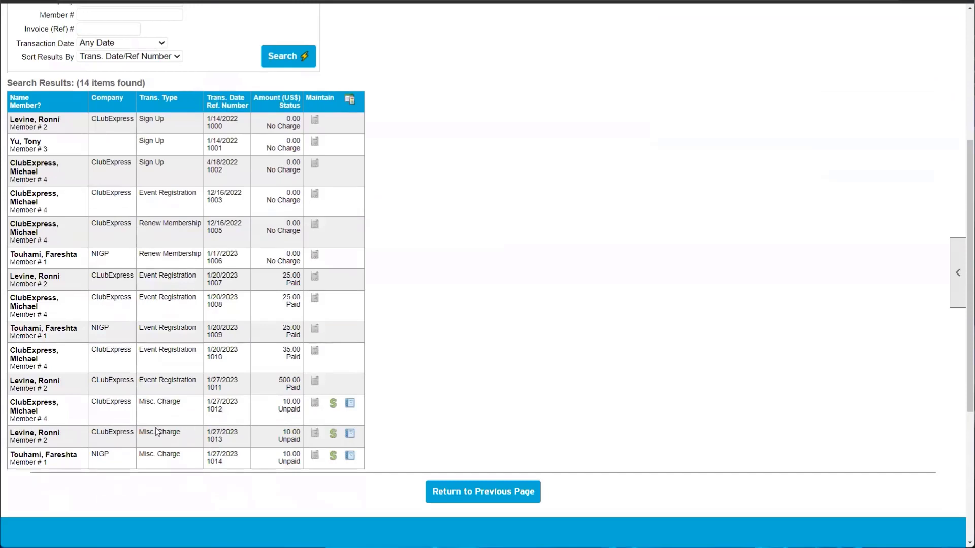
drag(144, 332, 331, 343)
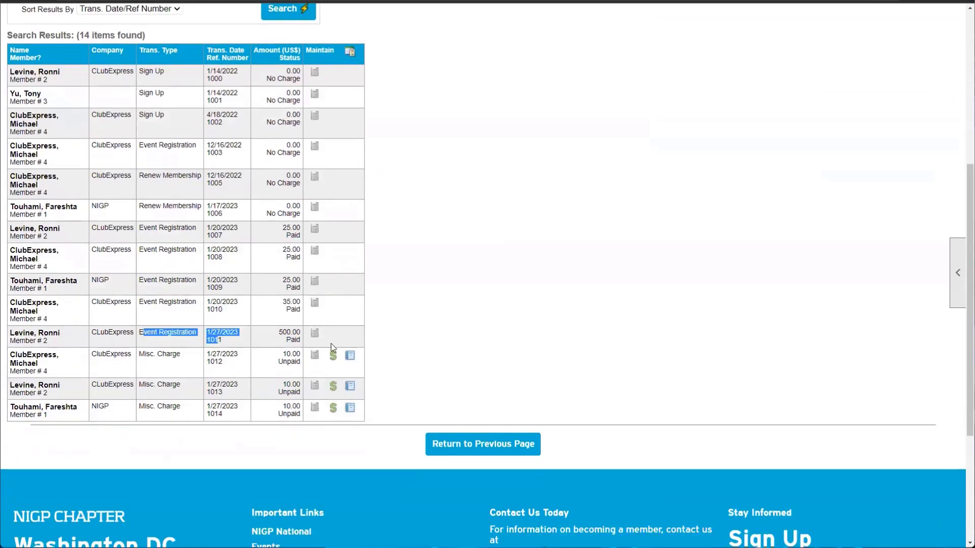
click(436, 443)
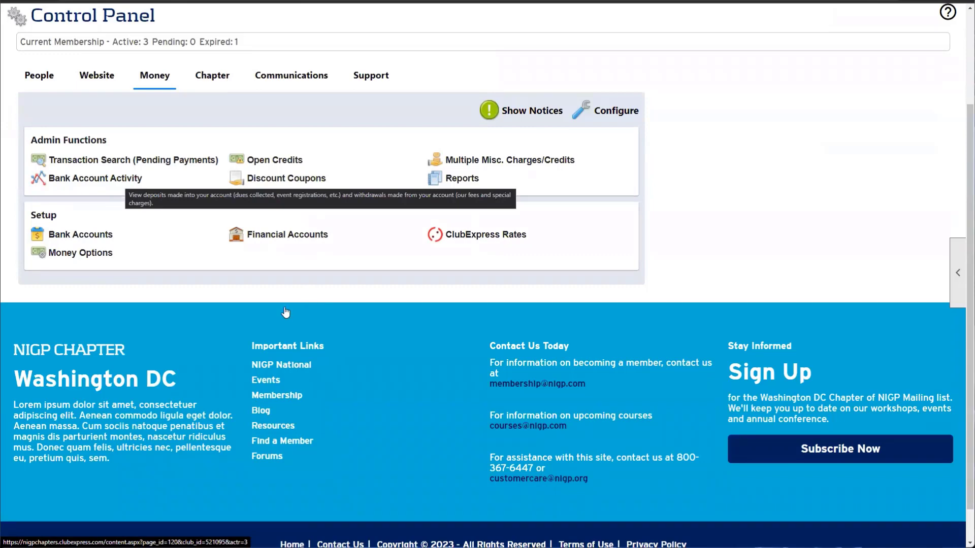
Step: Open the discount coupon administration and try to add a coupon
scroll(119, 321, up, 3)
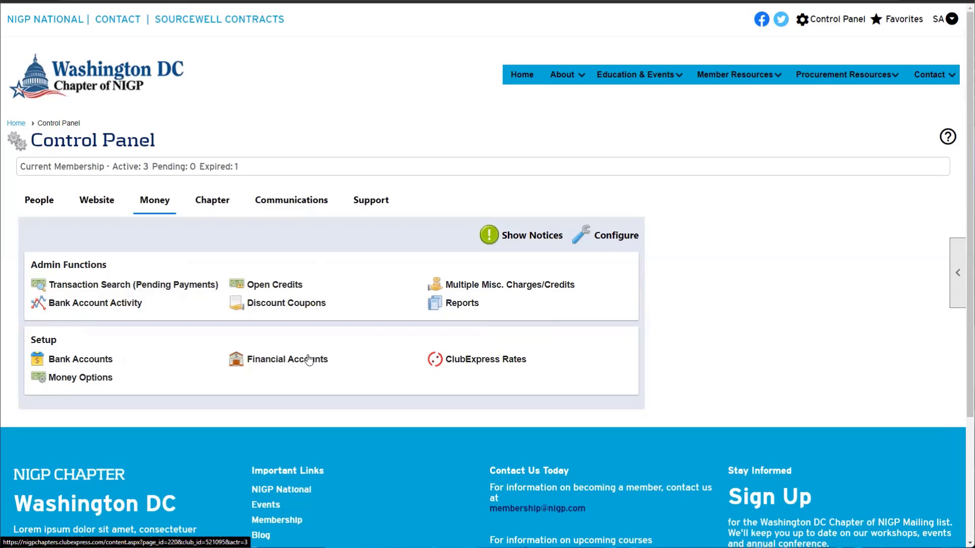
click(255, 311)
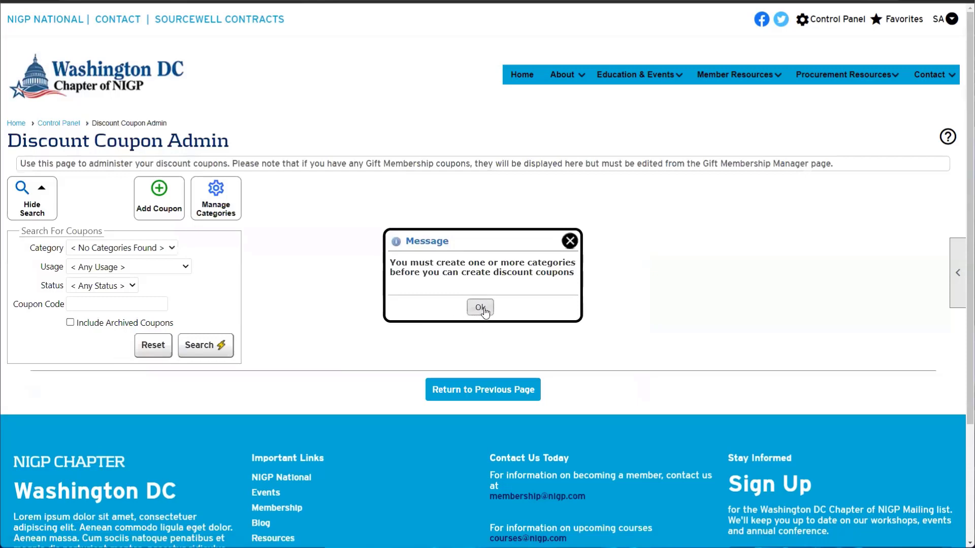
click(480, 307)
click(170, 210)
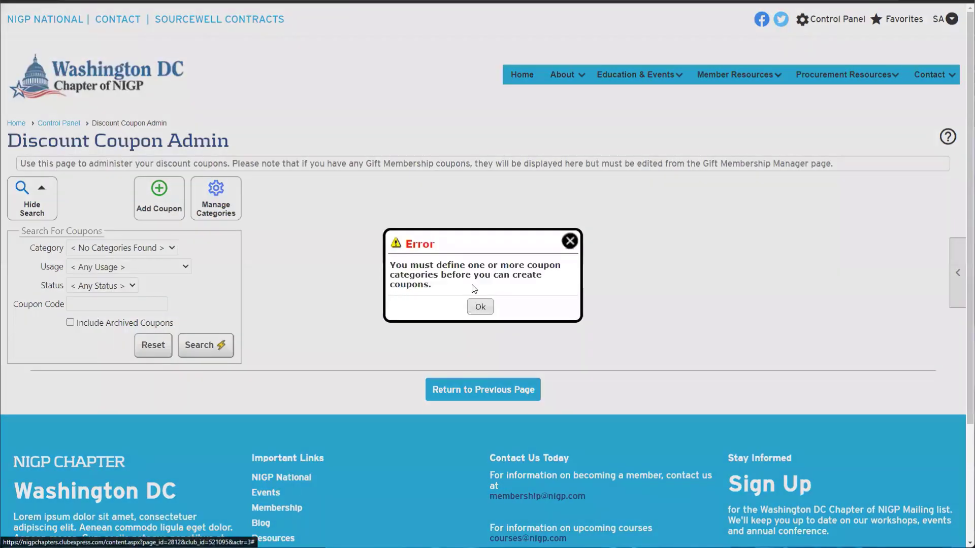
click(480, 307)
Step: Create a discount coupon category named "coupons" and return to the discount coupon administration
click(225, 209)
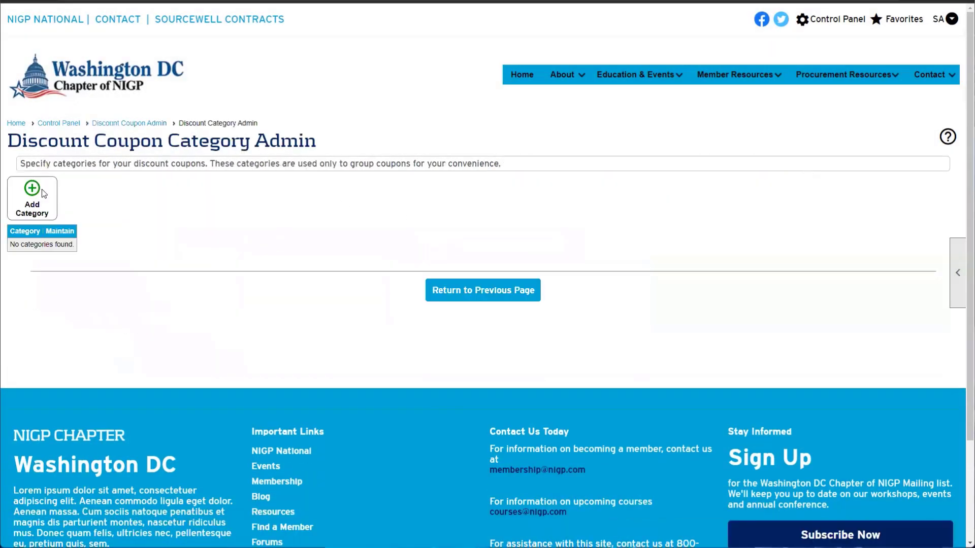
click(42, 193)
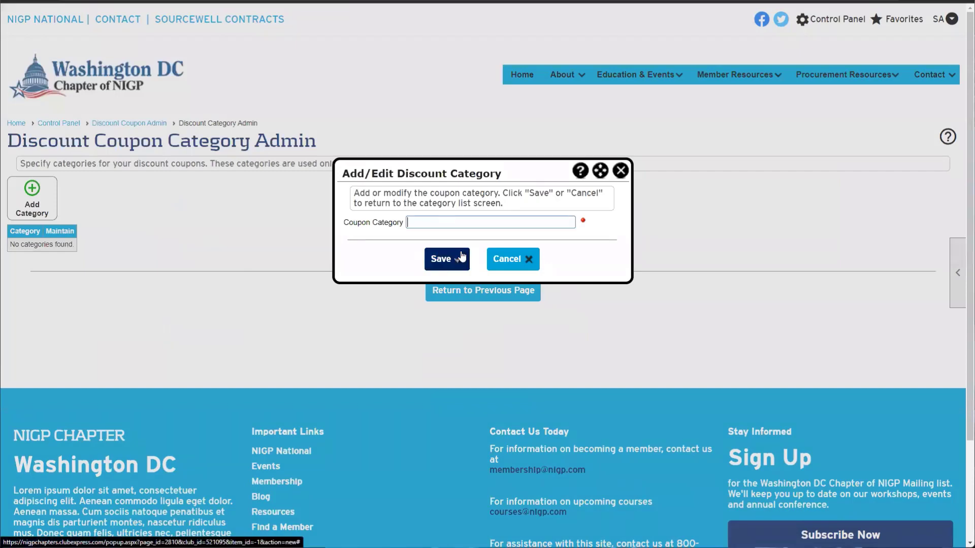
text(coupons)
click(465, 255)
click(447, 293)
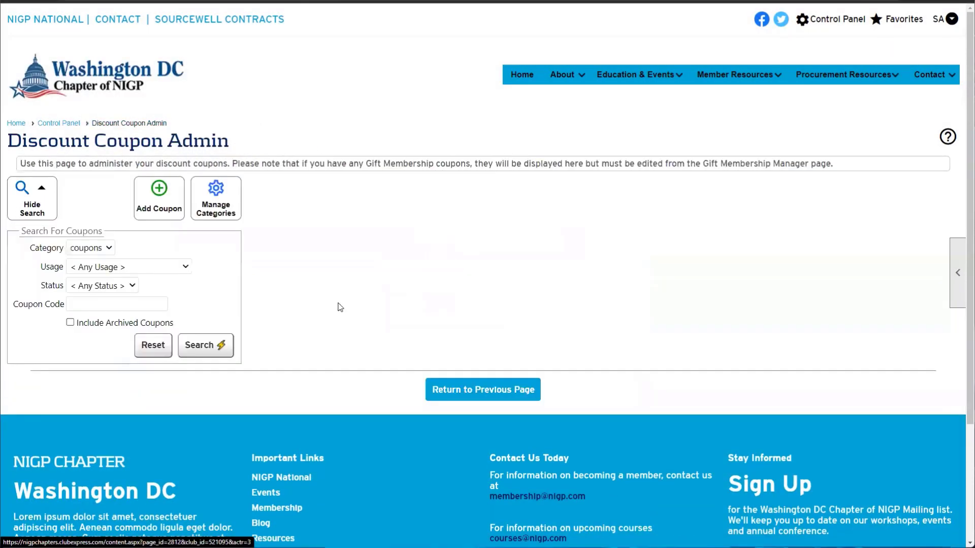
Step: Start a new discount coupon in the coupons category and name it "event voucher"
click(168, 204)
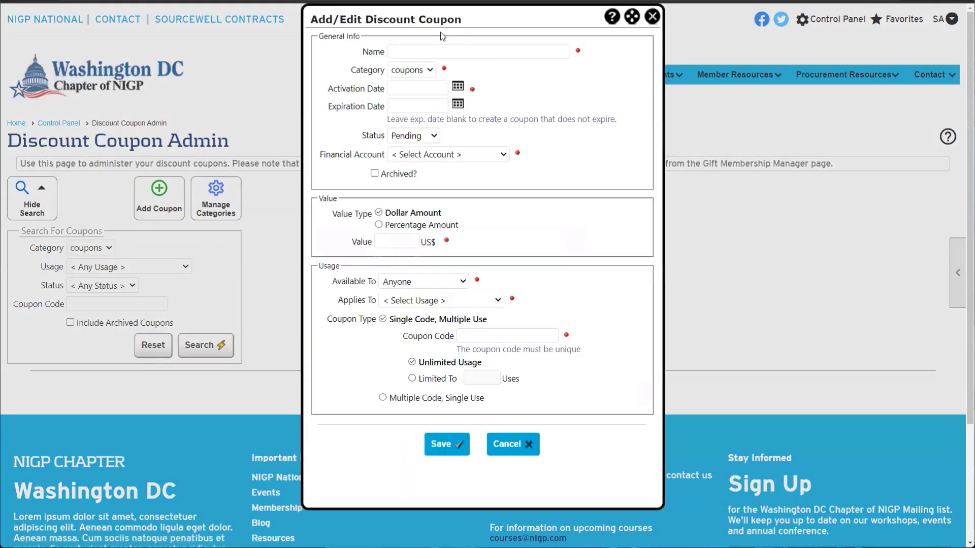
click(405, 51)
text(e)
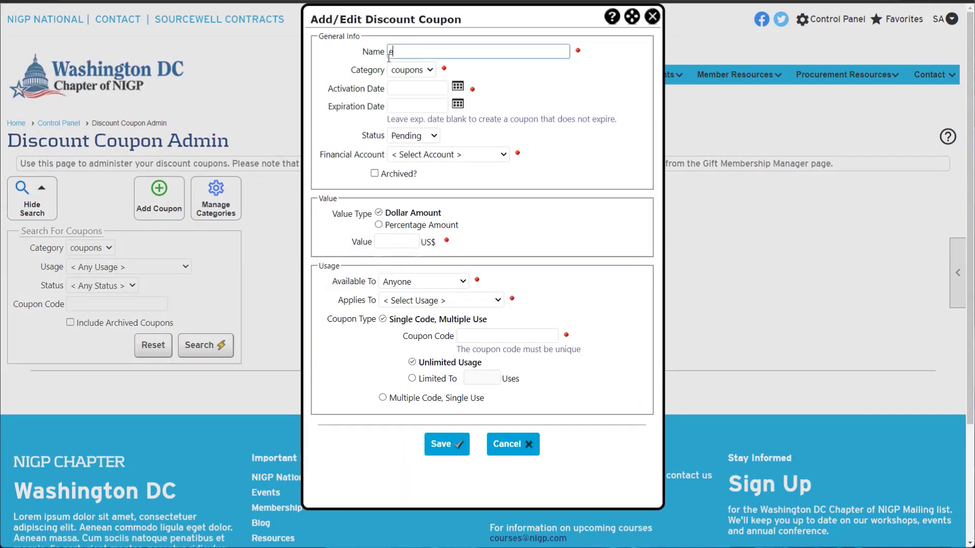
text(vent voucher)
click(457, 87)
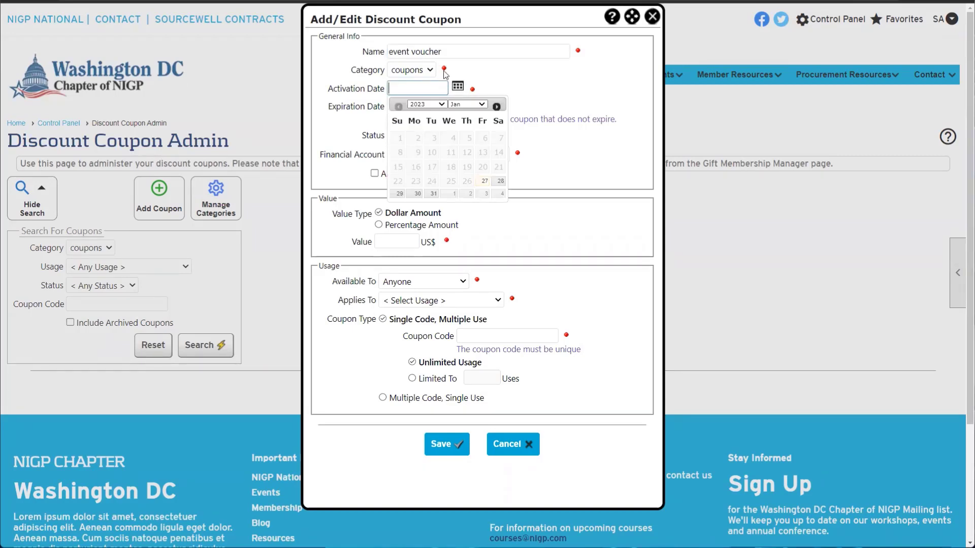
Step: Rename the coupon as "scholarships" and set its activation date to 01/31/2023
triple_click(431, 51)
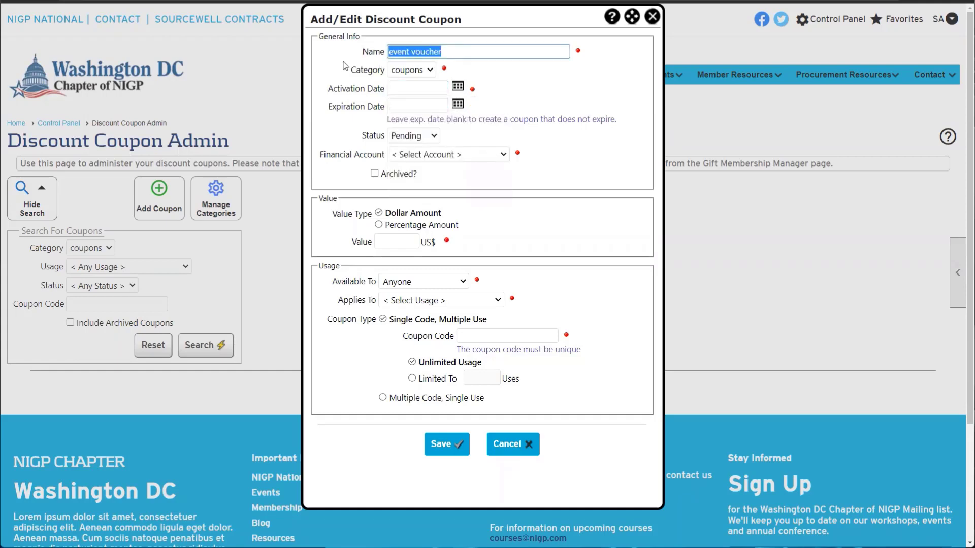
text(schol)
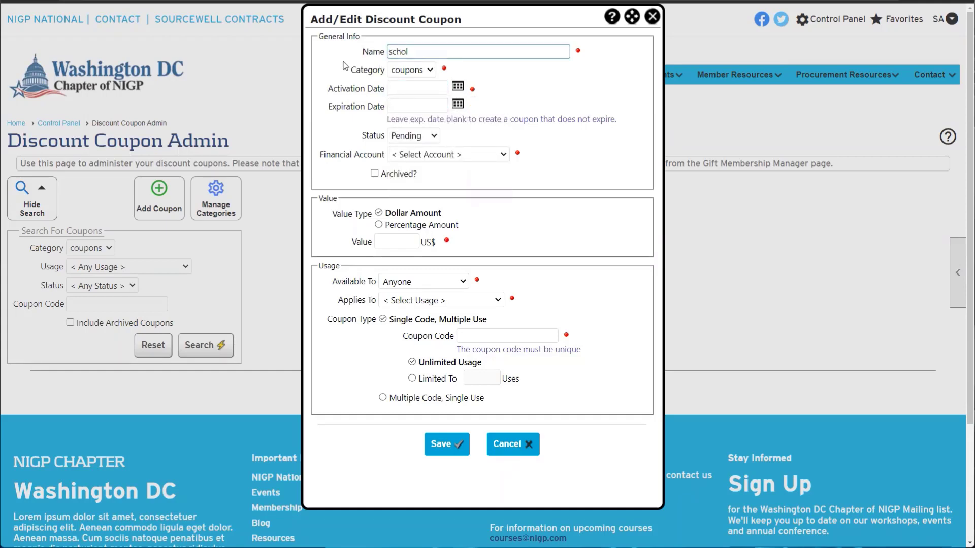
text(arsghips)
right_click(403, 51)
click(417, 61)
click(490, 75)
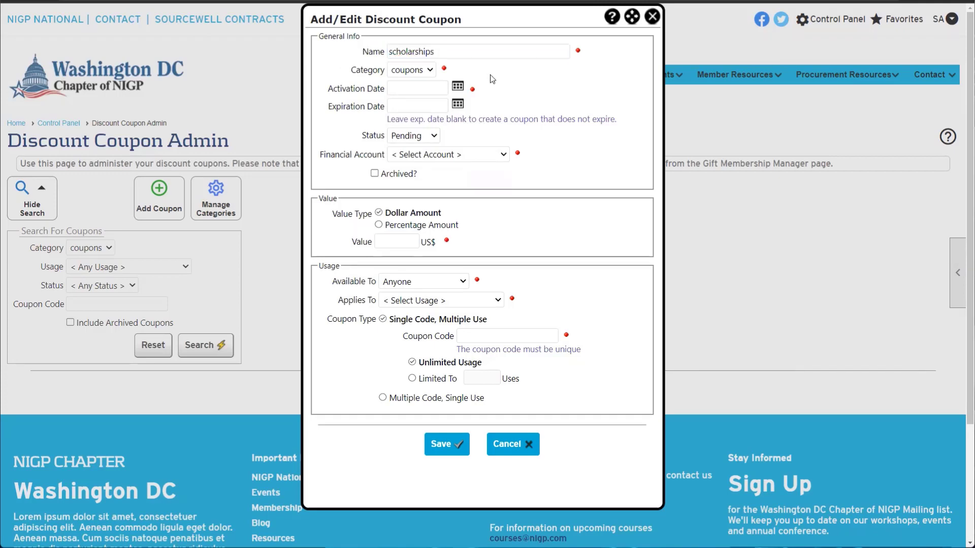
click(458, 86)
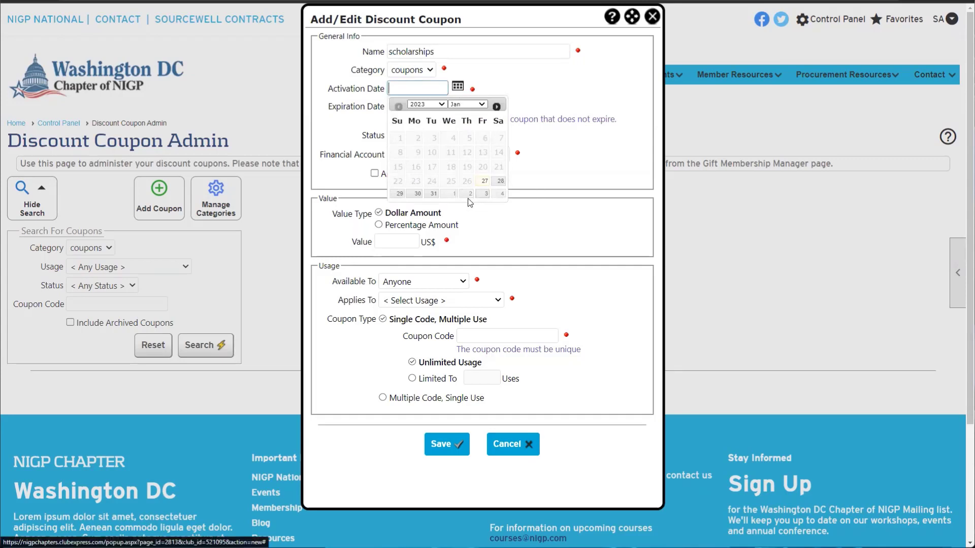
click(433, 193)
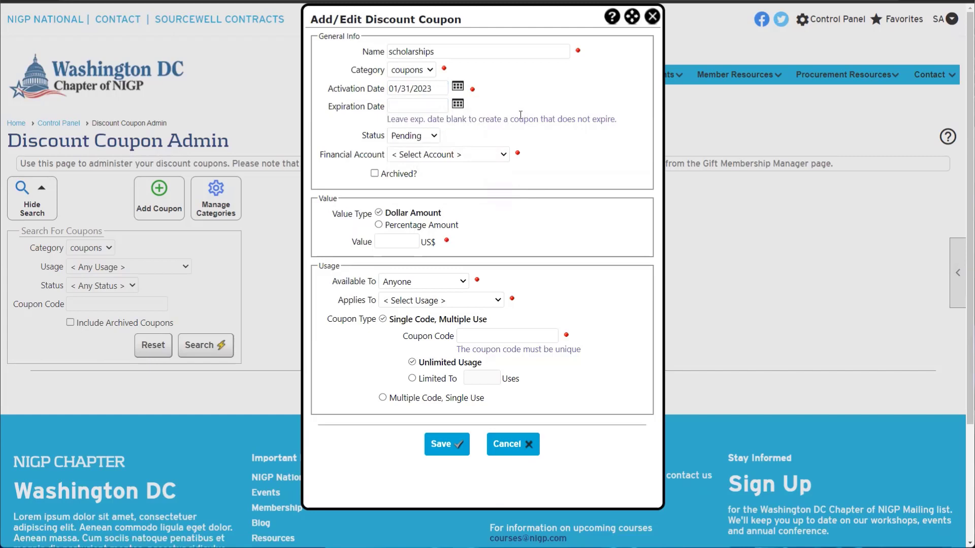
Step: Try an expiration date of 02/04/2023 for the coupon and clear it again
click(458, 105)
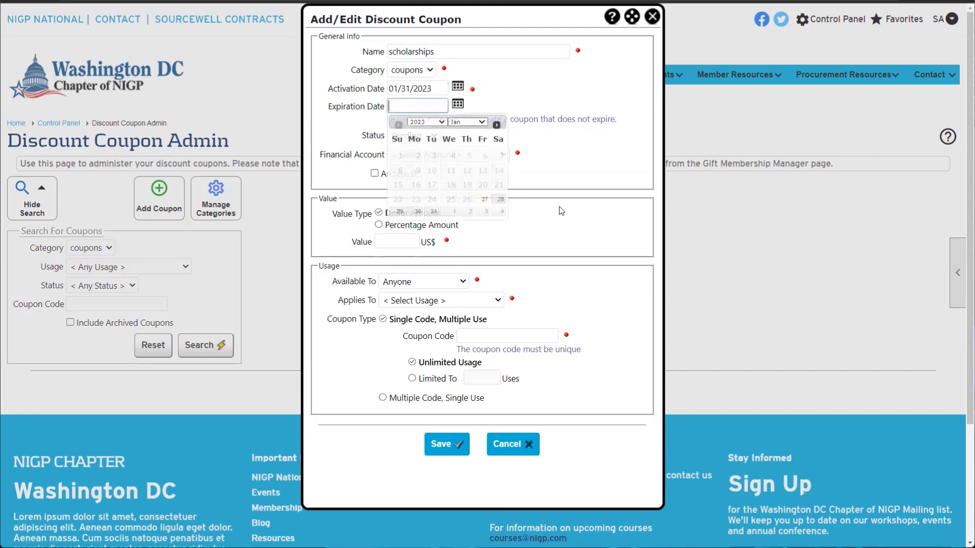
click(500, 212)
click(339, 115)
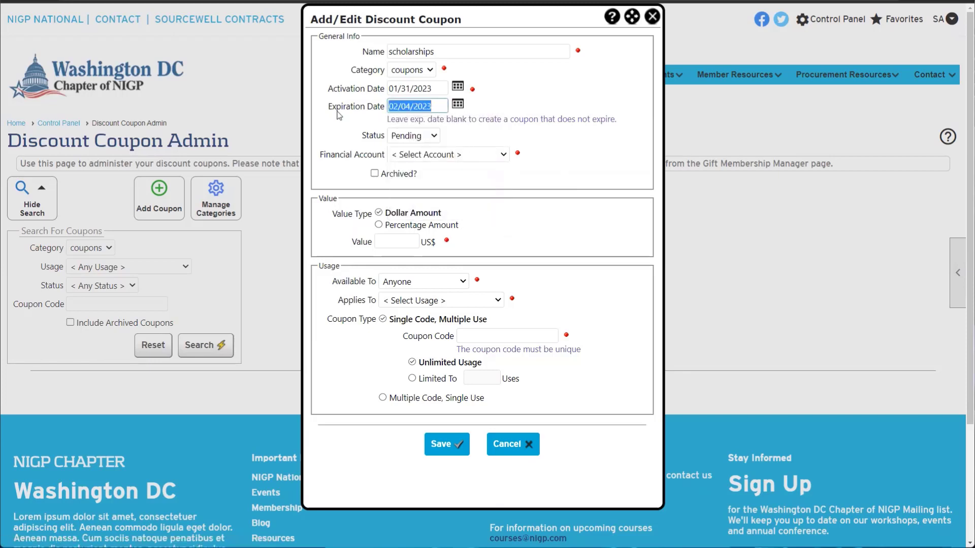
key(BackSpace)
drag(482, 104, 472, 93)
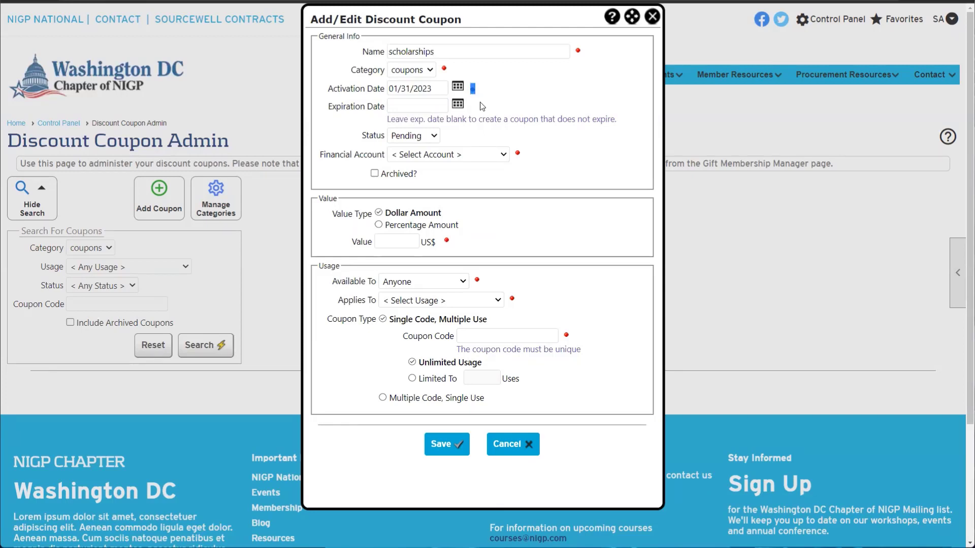
click(482, 105)
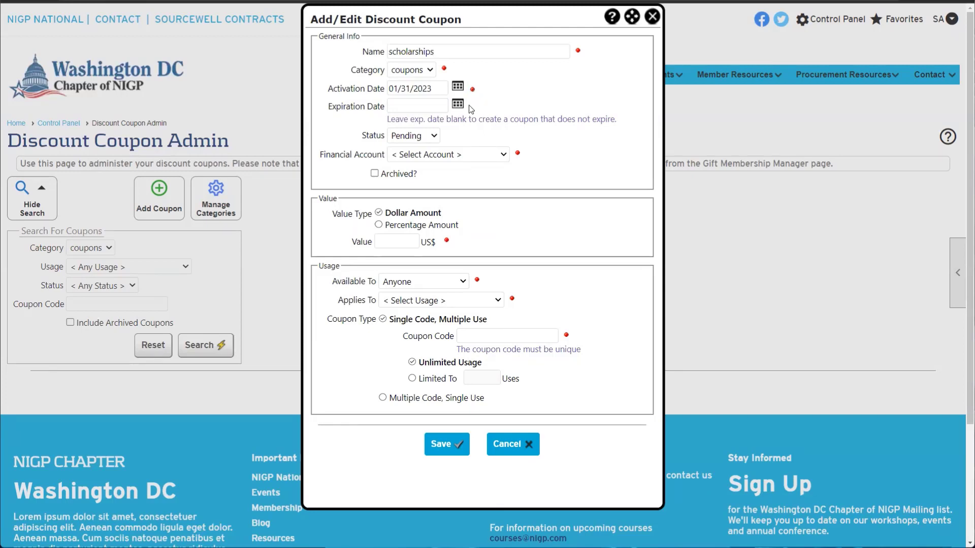
triple_click(331, 110)
drag(510, 119, 631, 119)
click(631, 120)
Step: Set the coupon's status to Published and its financial account to Master Membership Dues
click(399, 138)
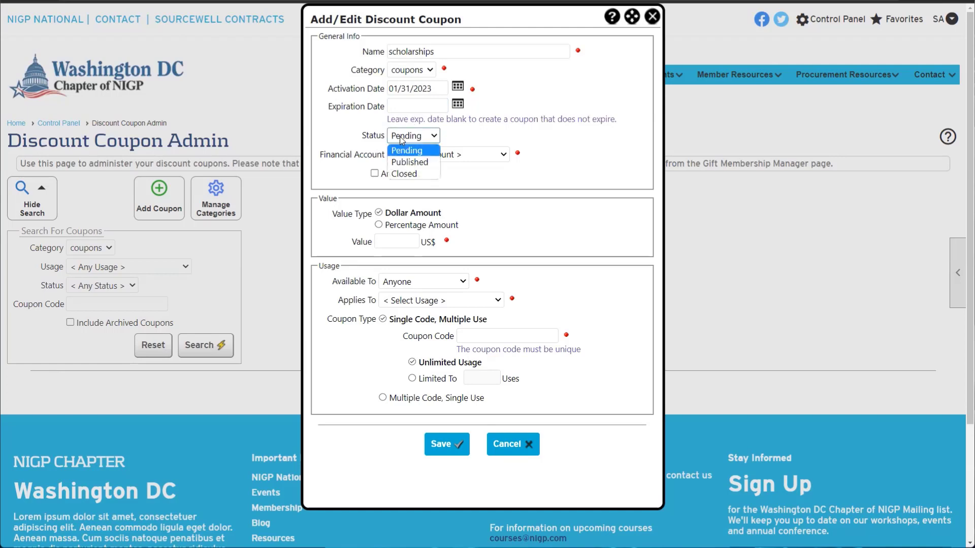
click(413, 162)
click(420, 156)
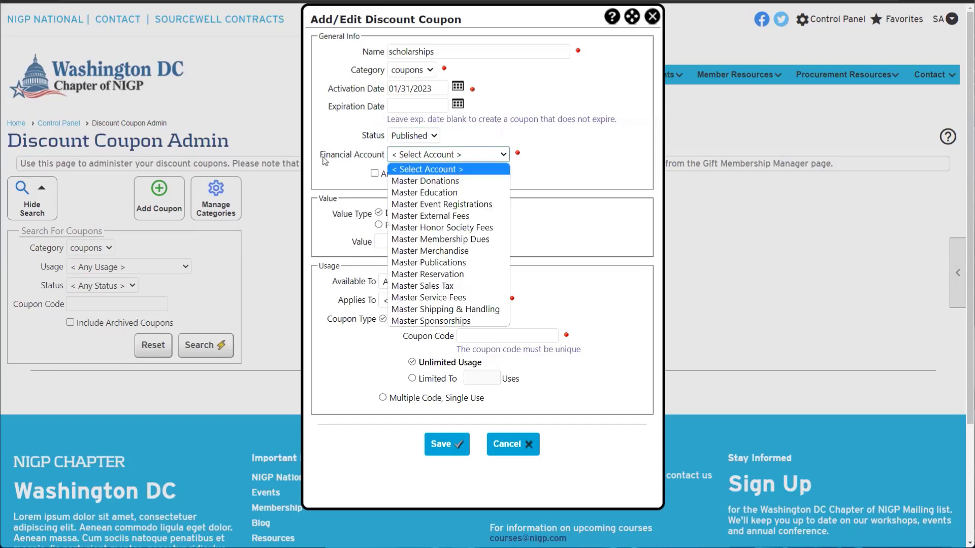
drag(323, 157, 382, 158)
click(418, 158)
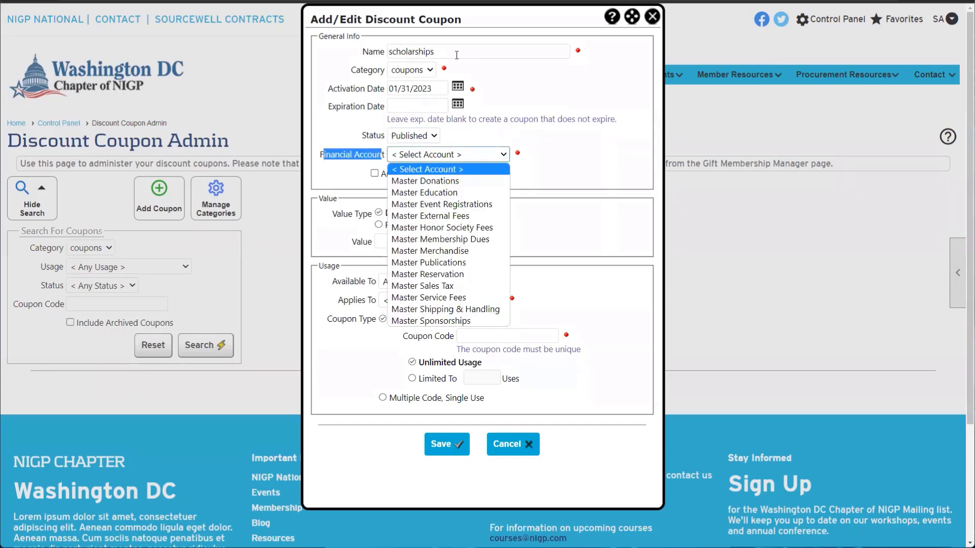
click(452, 239)
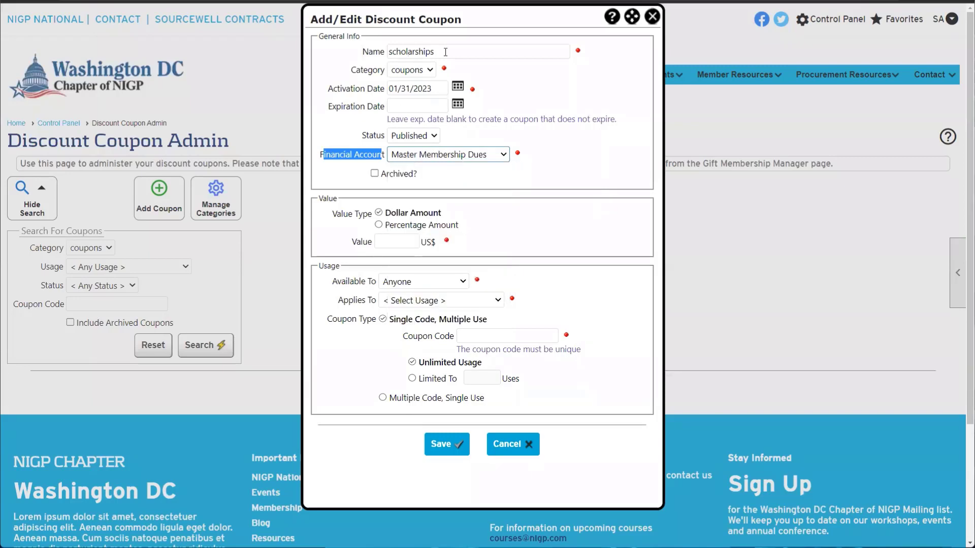
drag(436, 52, 386, 50)
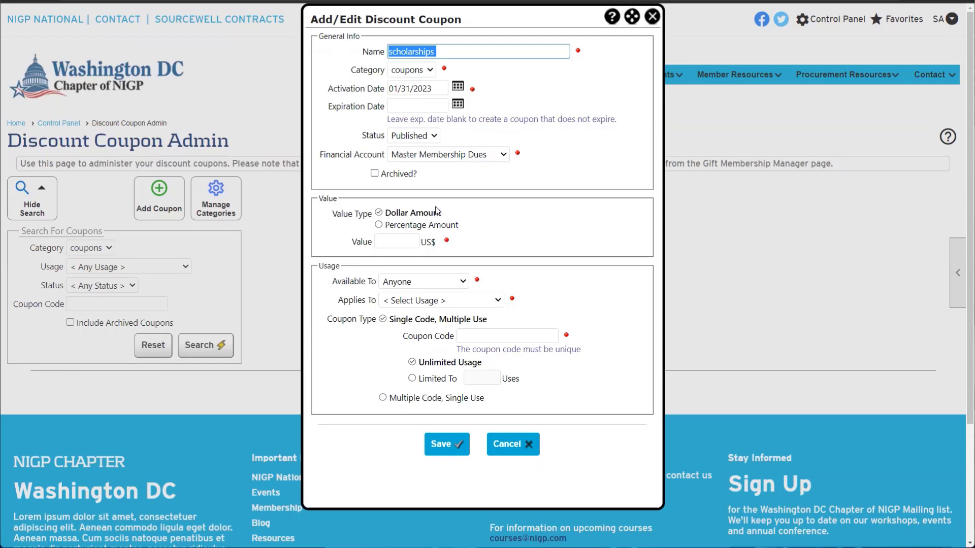
scroll(437, 214, down, 2)
scroll(449, 205, up, 2)
click(374, 175)
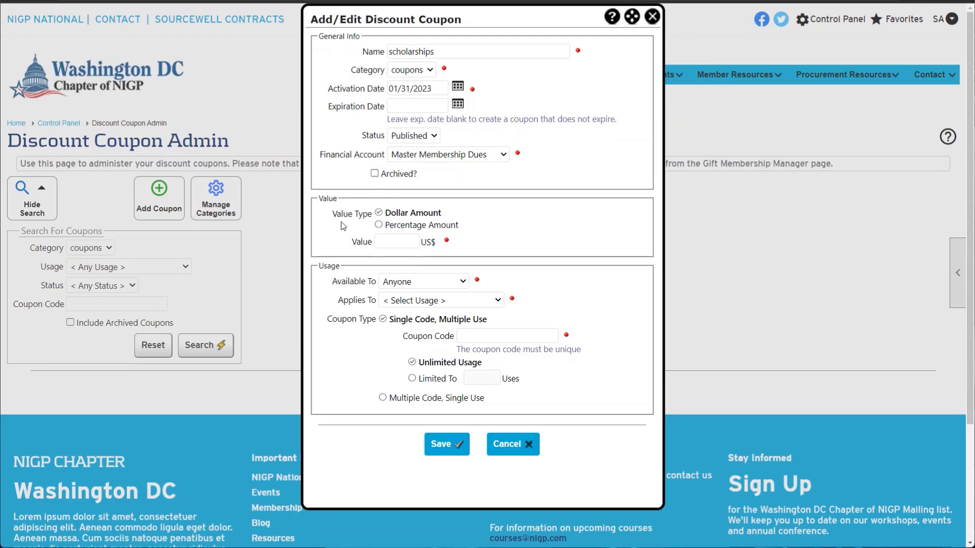
Step: Make the coupon's value a percentage amount of 100%
drag(336, 214, 467, 227)
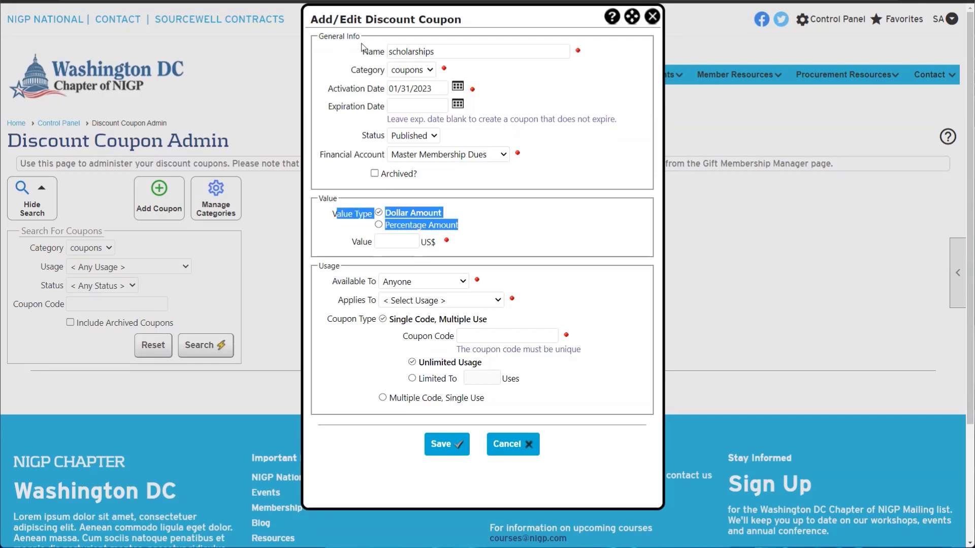
click(474, 218)
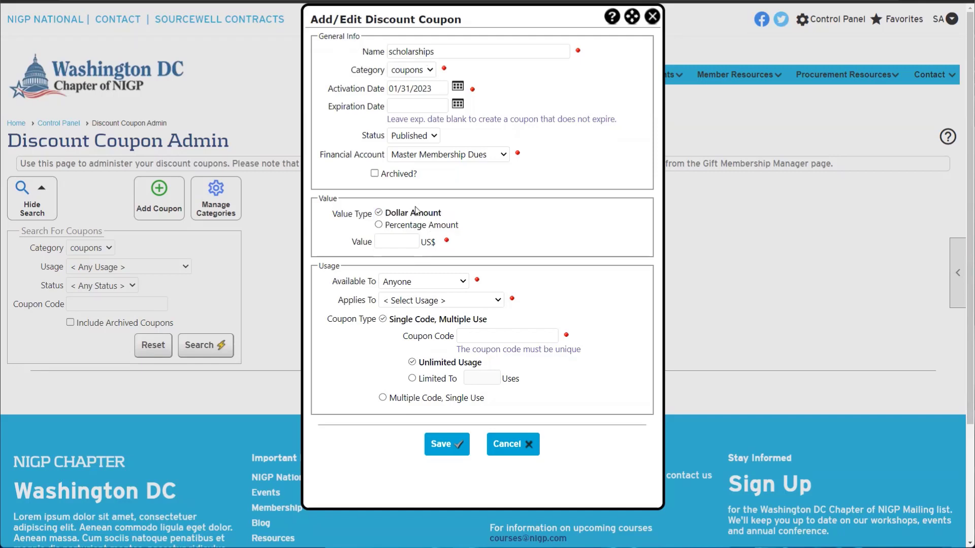
click(398, 239)
click(378, 225)
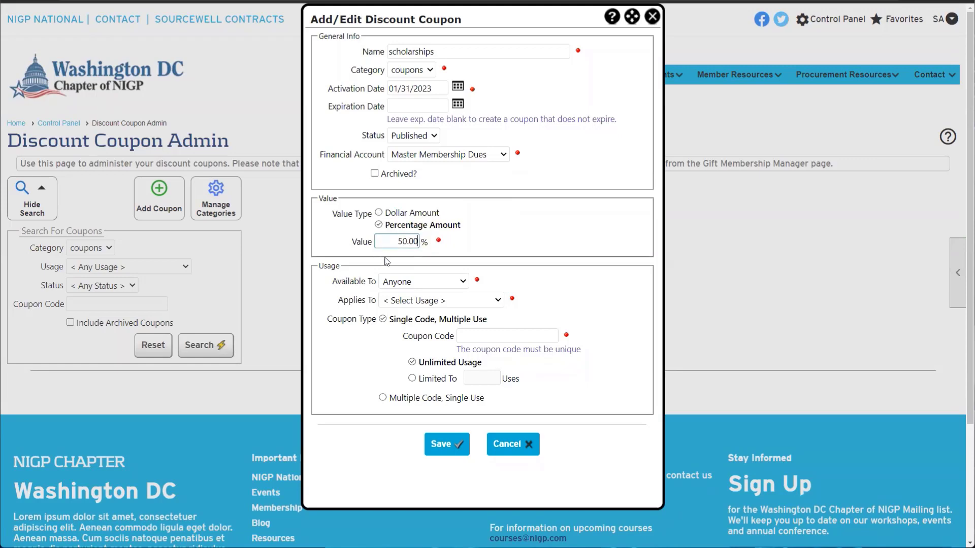
text(100)
click(504, 256)
drag(442, 52, 396, 53)
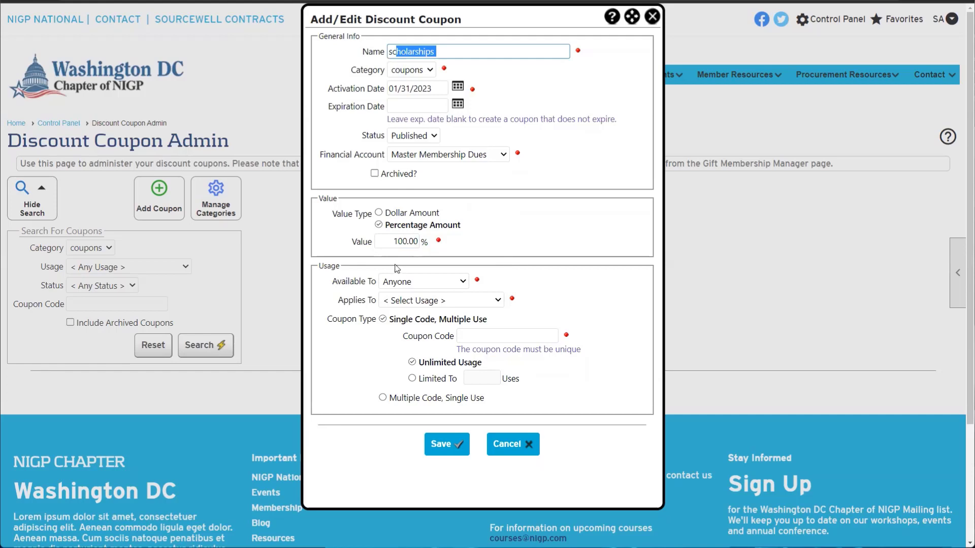
click(383, 242)
drag(382, 242, 423, 243)
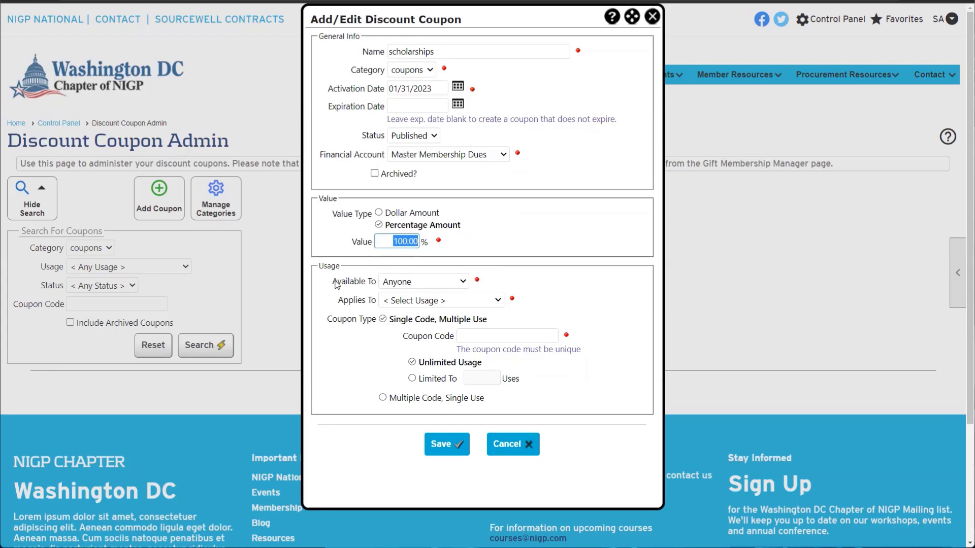
Step: Review the availability options for the coupon and choose Anyone
drag(333, 282, 378, 283)
click(385, 286)
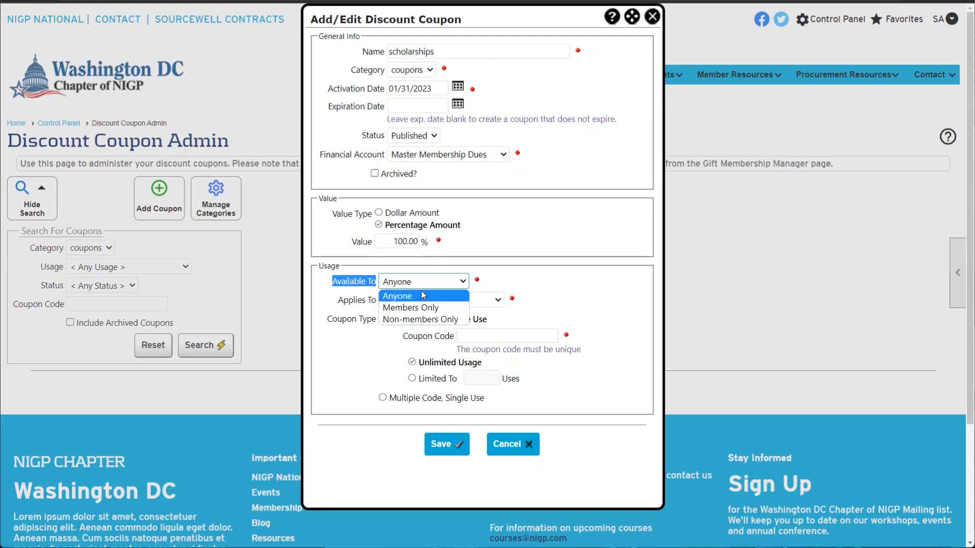
click(403, 296)
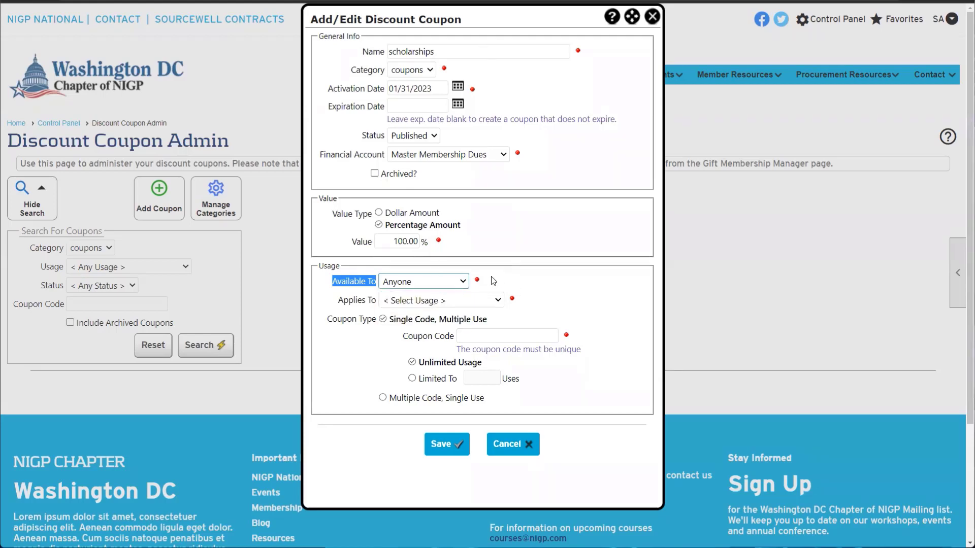
click(416, 281)
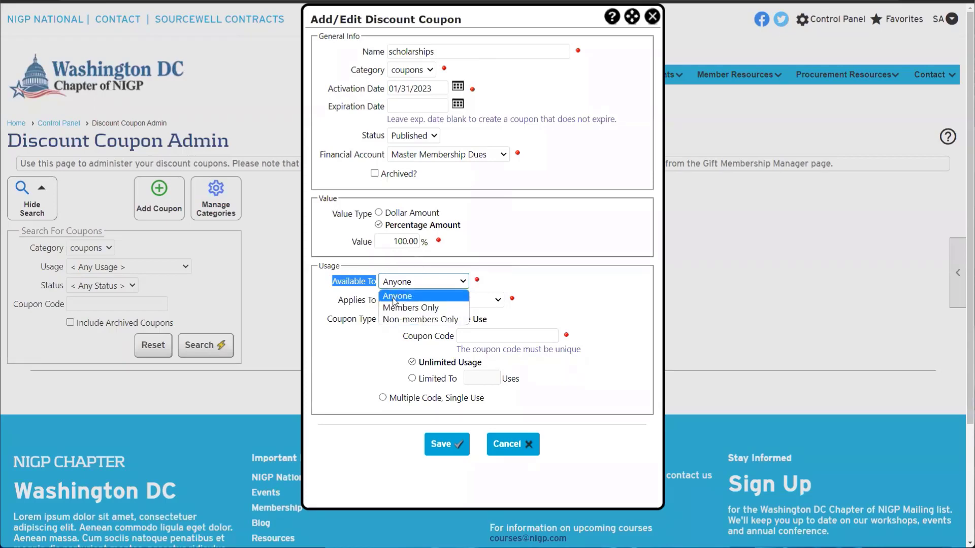
click(395, 297)
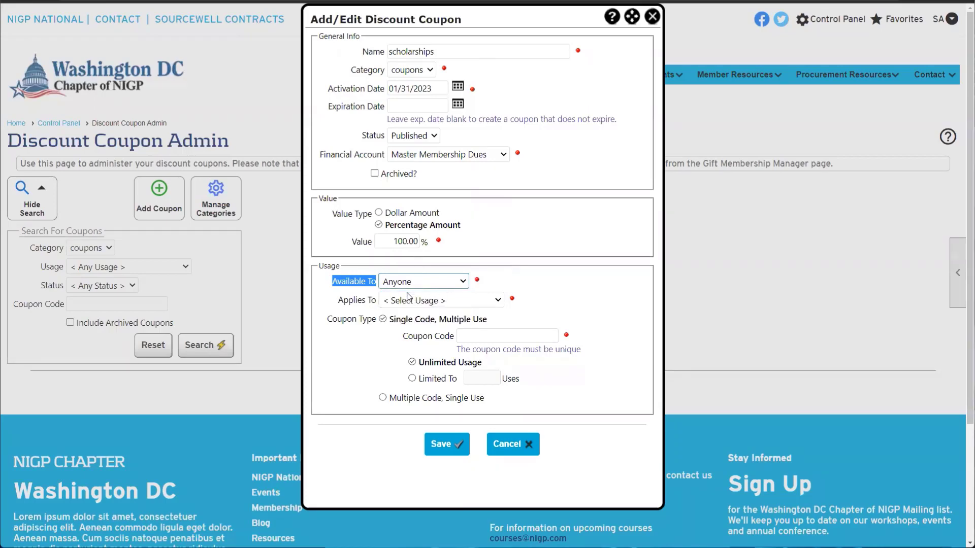
Step: Try applying the coupon to New Membership or Renewal, and to Any charge instead
drag(338, 304, 384, 304)
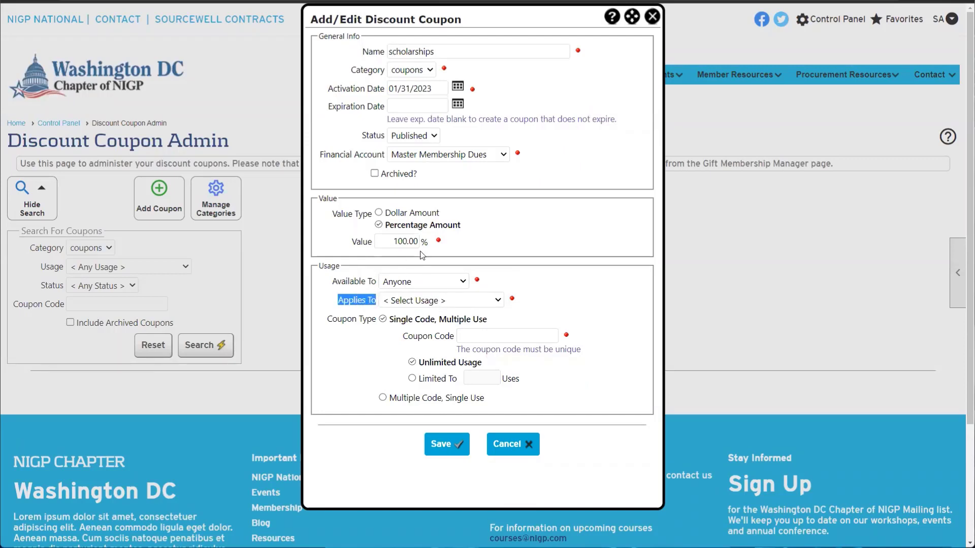
click(424, 302)
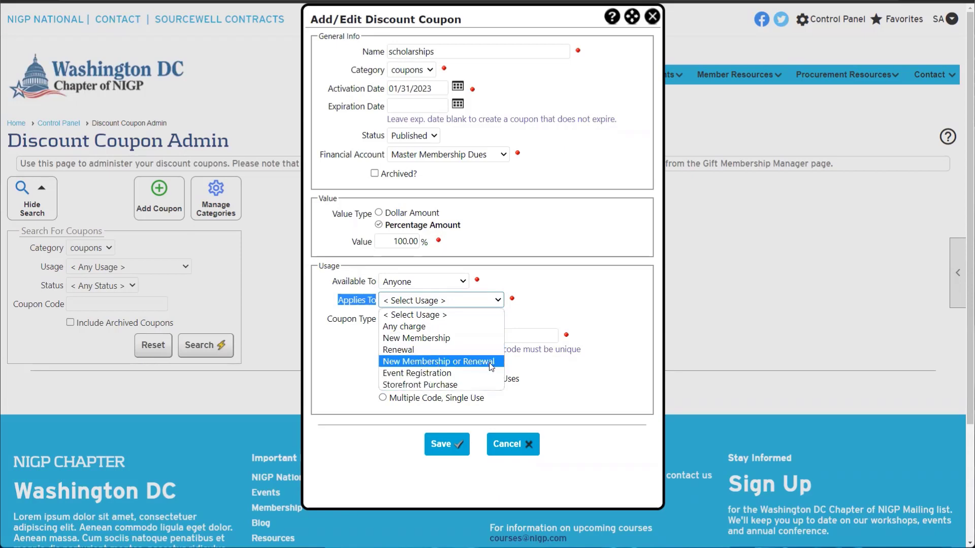
click(440, 361)
drag(435, 53, 373, 55)
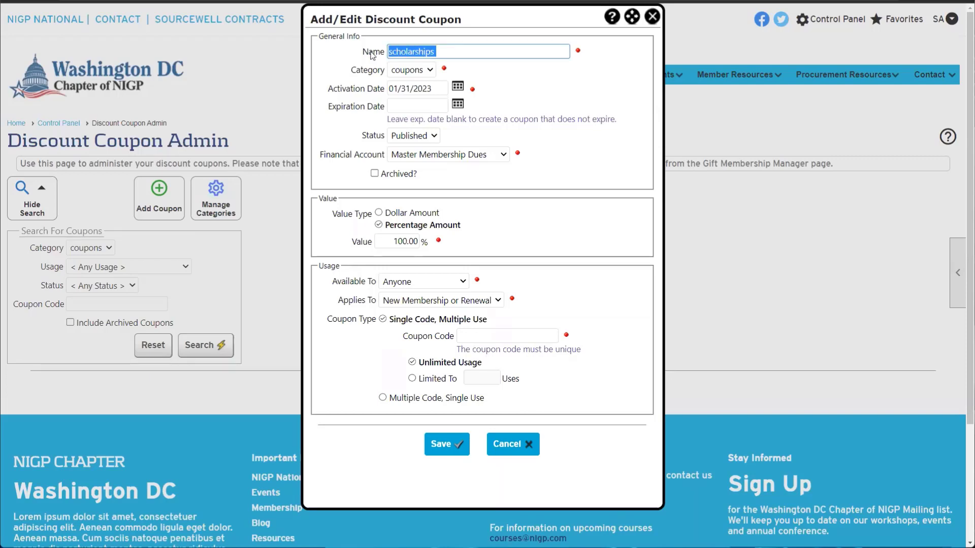
click(426, 301)
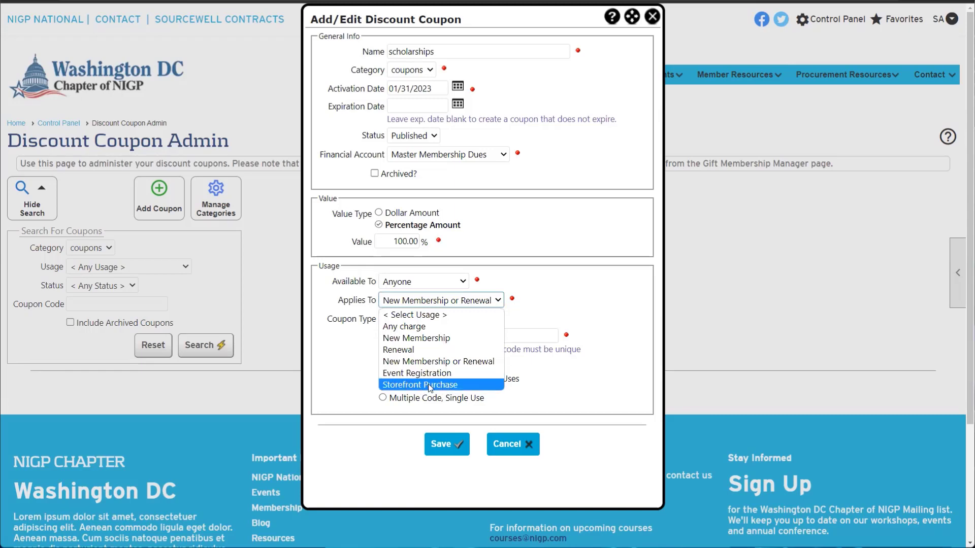
click(409, 327)
Step: Set the scholarships coupon to apply to New Membership
double_click(433, 52)
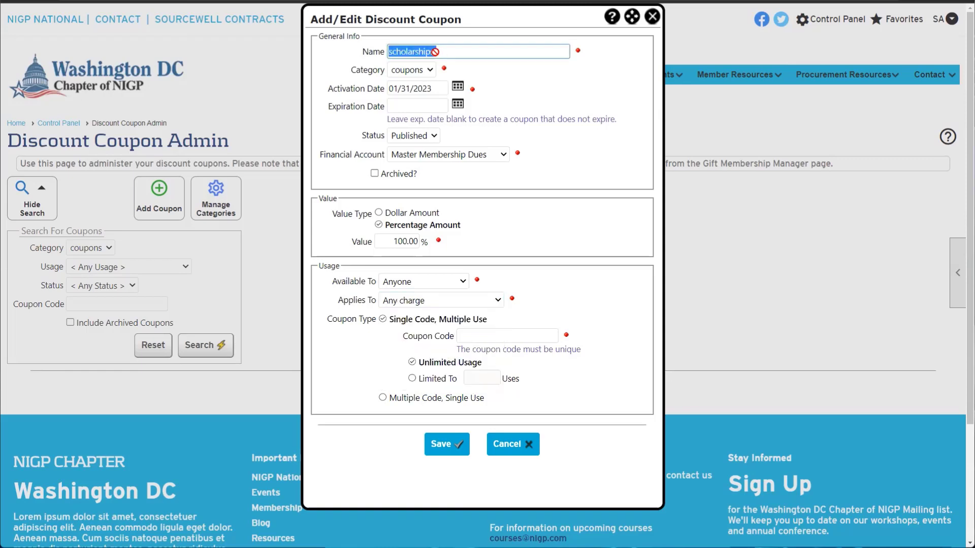
double_click(403, 242)
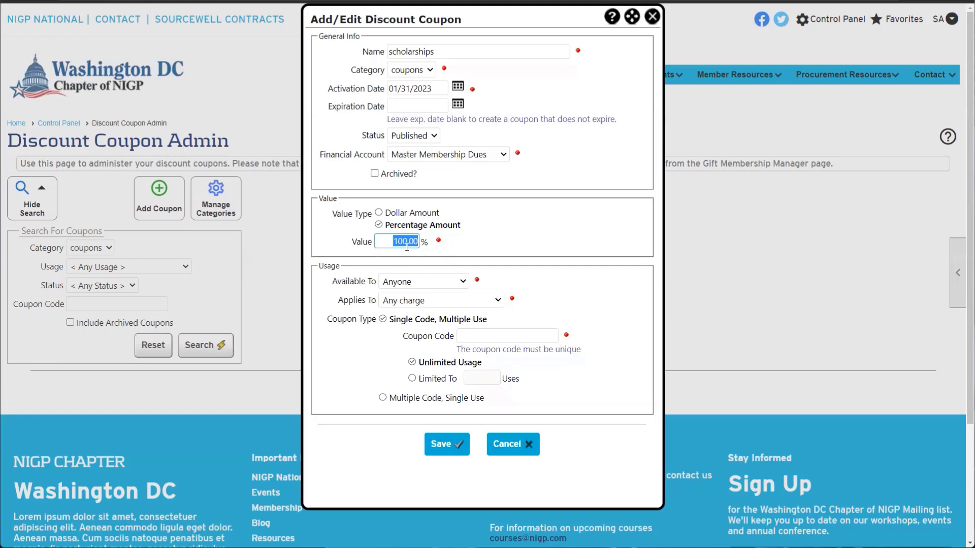
click(416, 242)
click(403, 302)
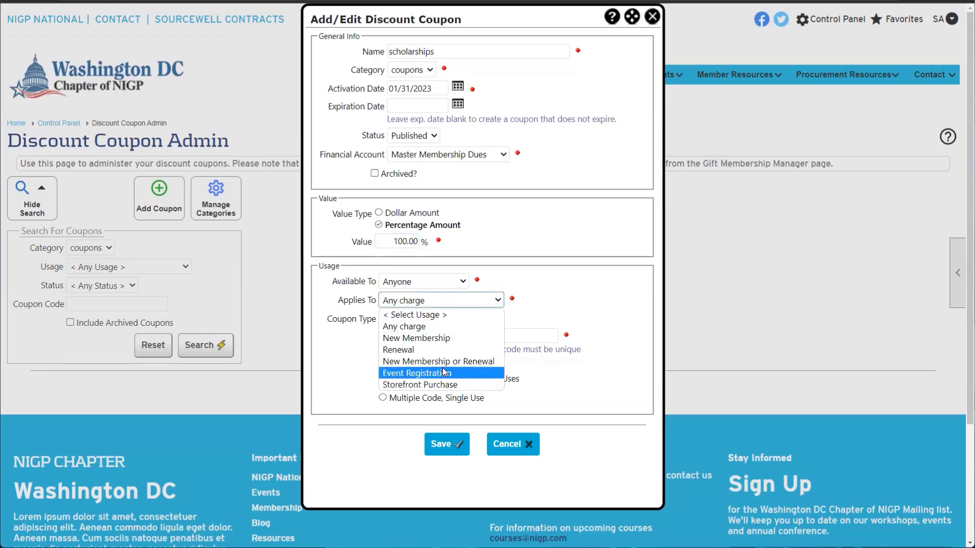
click(437, 338)
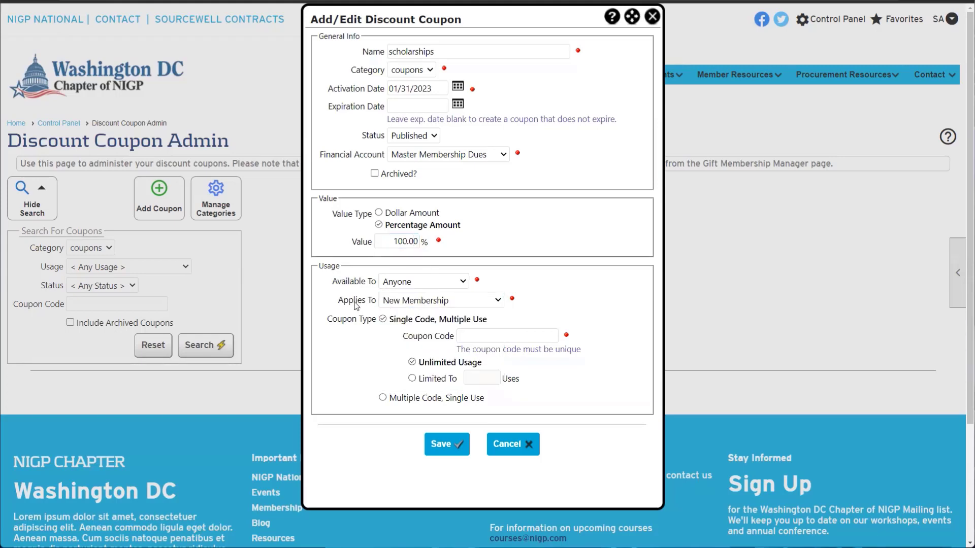
Step: Try the Single Code, Multiple Use coupon type with the coupon code 123FREE
drag(354, 301, 376, 303)
drag(327, 319, 369, 325)
click(369, 325)
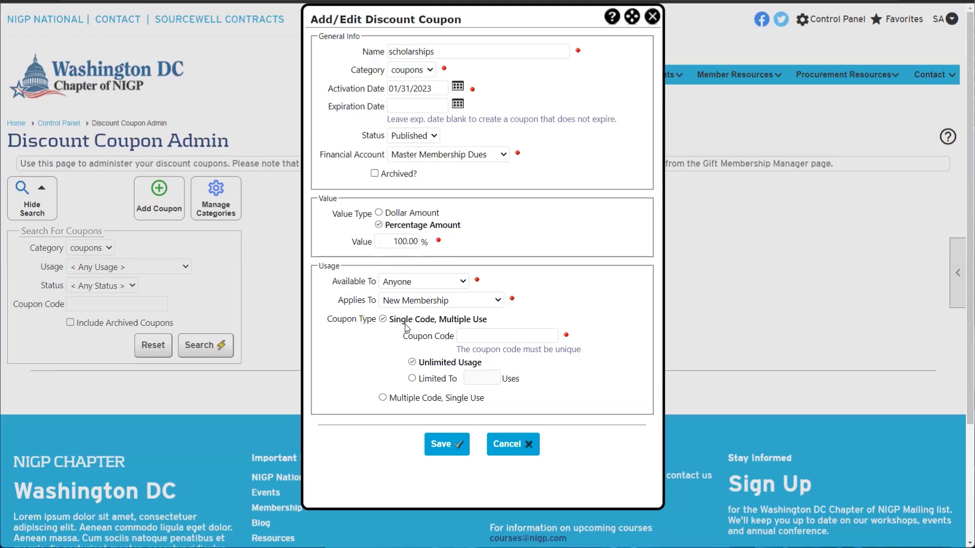
drag(397, 325, 453, 324)
click(442, 324)
click(468, 337)
text(123FREE)
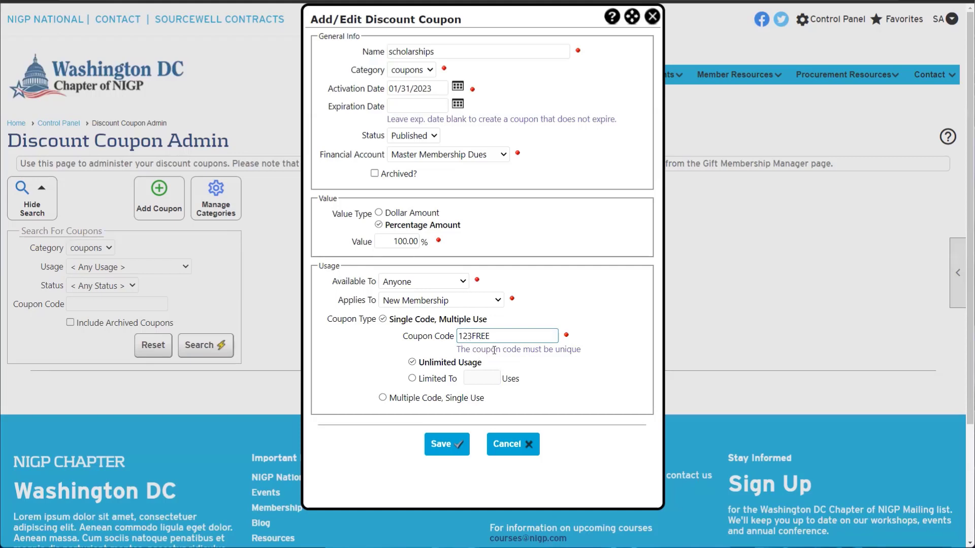
Step: Try switching the single coupon code from unlimited usage to a limited number of uses
drag(506, 340, 457, 343)
click(504, 349)
drag(498, 334, 450, 338)
click(447, 344)
click(413, 378)
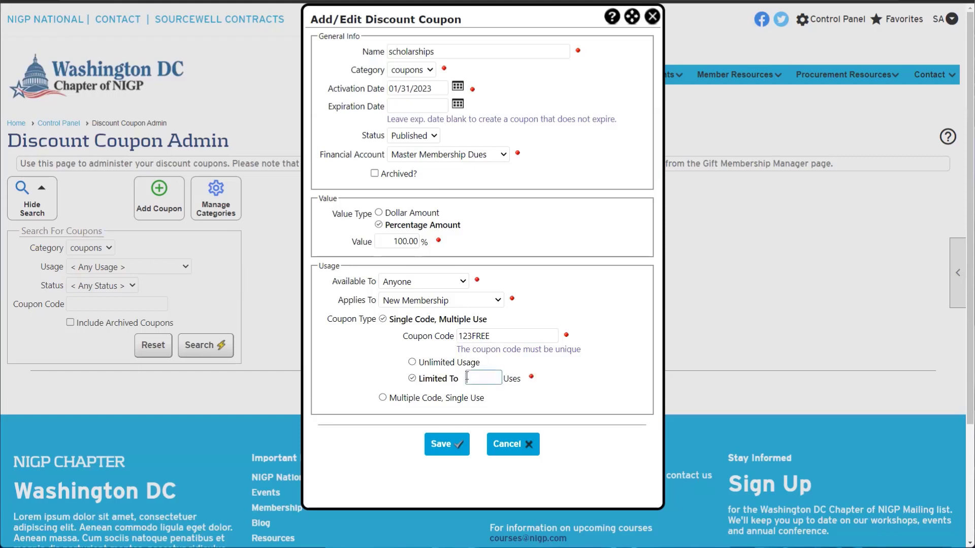
click(530, 381)
Step: Make the coupon Multiple Code, Single Use with 10 codes and the prefix FREE, and save it
click(383, 398)
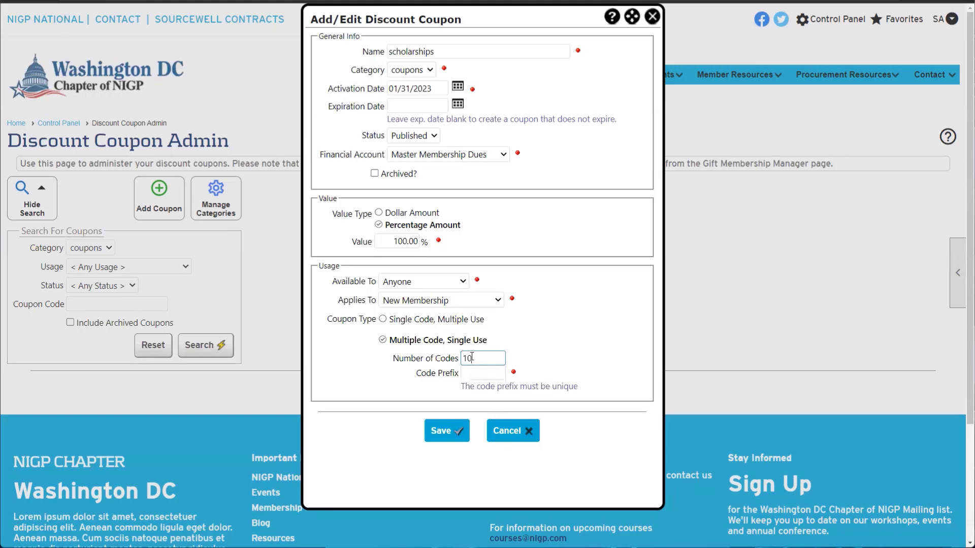
click(478, 374)
text(123)
text(FRE)
text(E)
click(542, 336)
drag(401, 347, 487, 347)
click(475, 347)
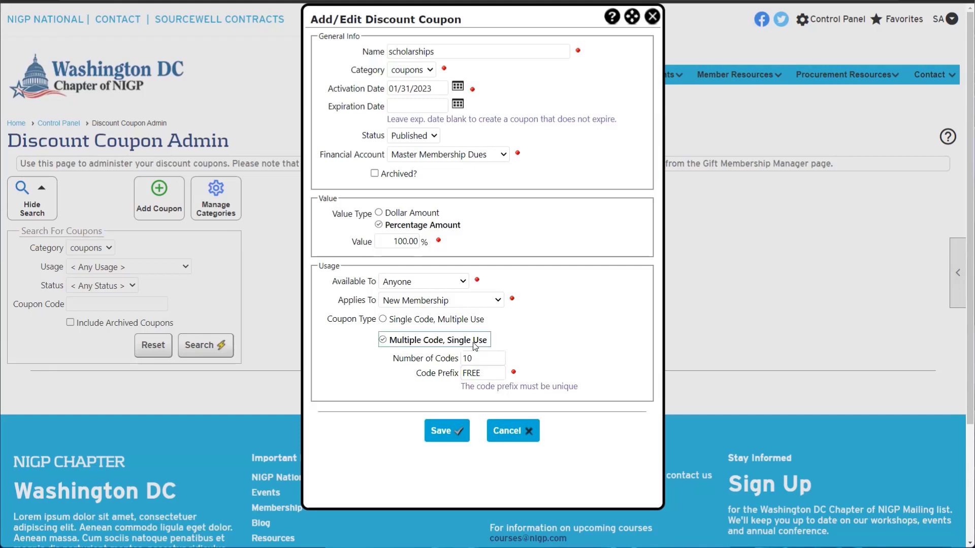
click(440, 431)
click(479, 307)
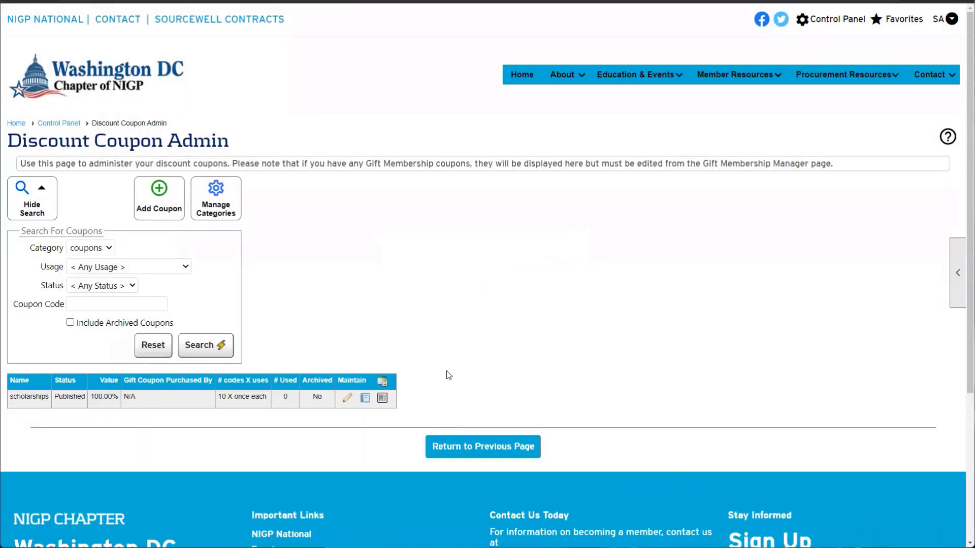
Step: Review the list of codes generated for the scholarships coupon and how to highlight them for copying
click(390, 405)
drag(366, 134, 392, 238)
click(387, 226)
drag(362, 133, 412, 251)
click(381, 143)
drag(367, 133, 418, 139)
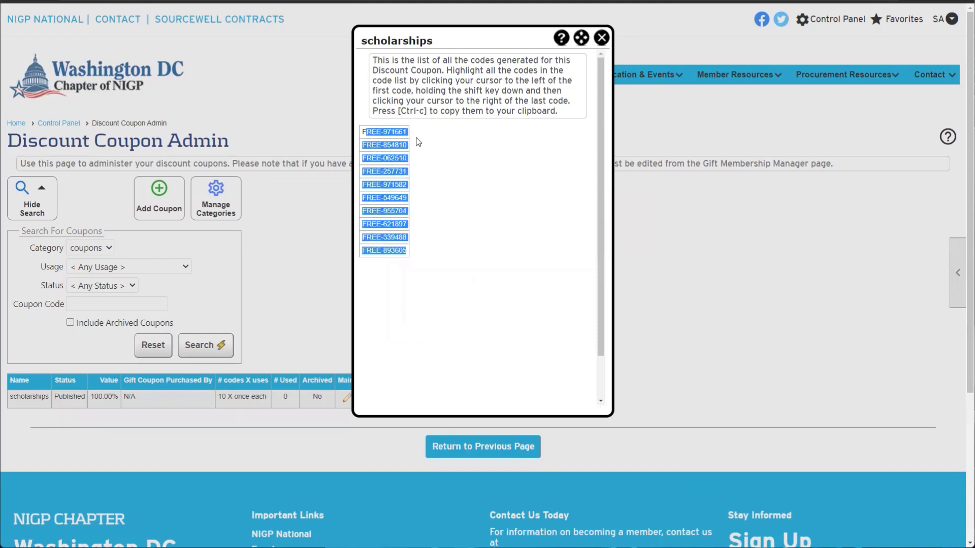
click(366, 133)
shift+click(406, 132)
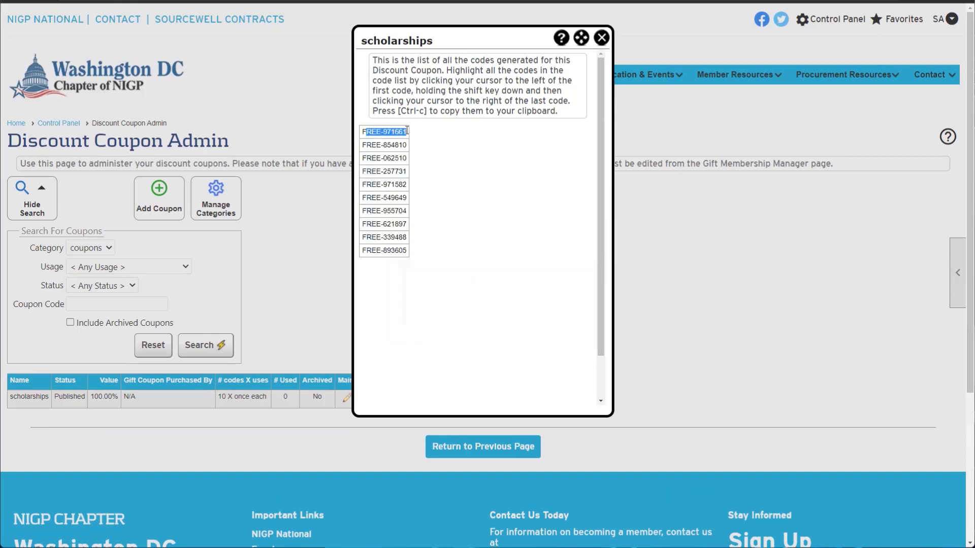
click(443, 187)
drag(363, 145, 403, 172)
drag(371, 182, 401, 222)
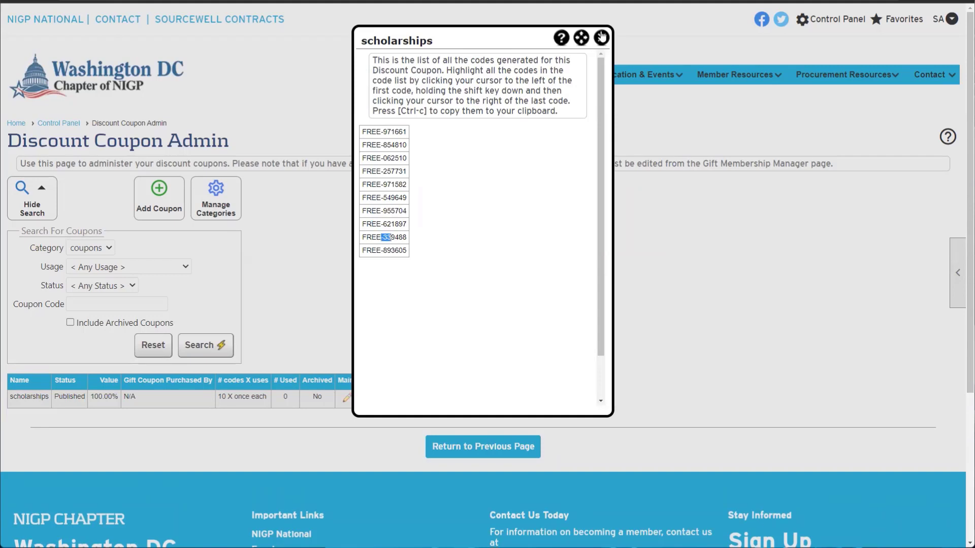
click(601, 38)
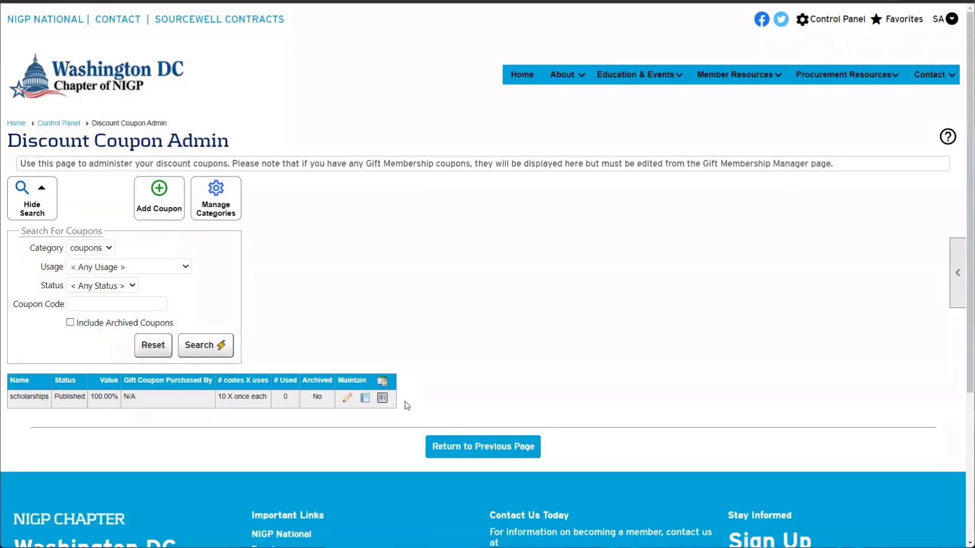
Step: Mark the scholarships coupon as archived, save it, and check the coupon list
click(348, 400)
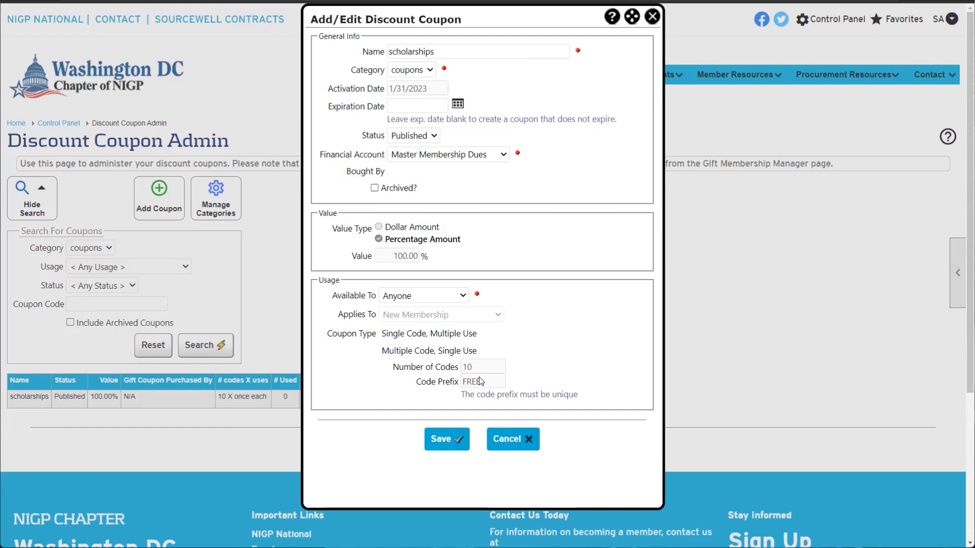
drag(456, 350, 438, 350)
click(375, 187)
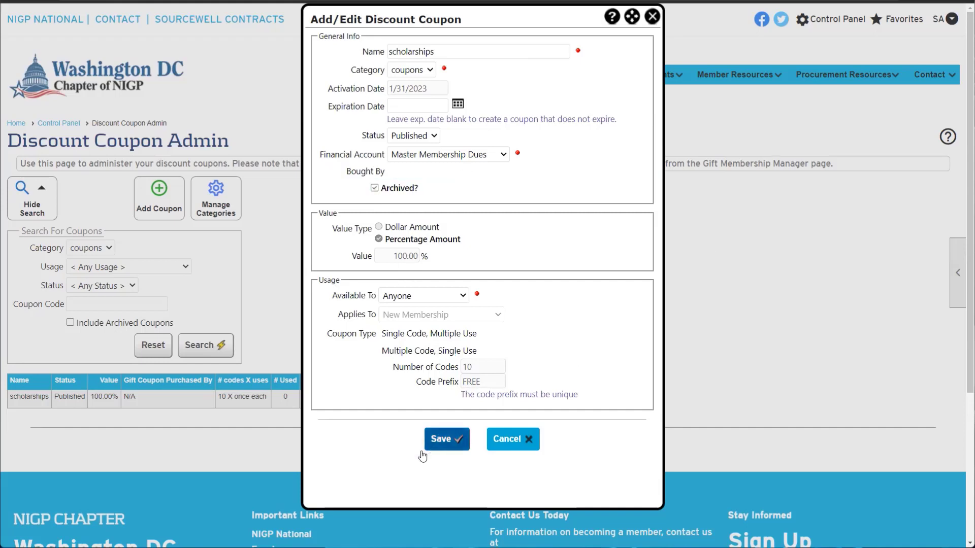
click(442, 440)
click(537, 61)
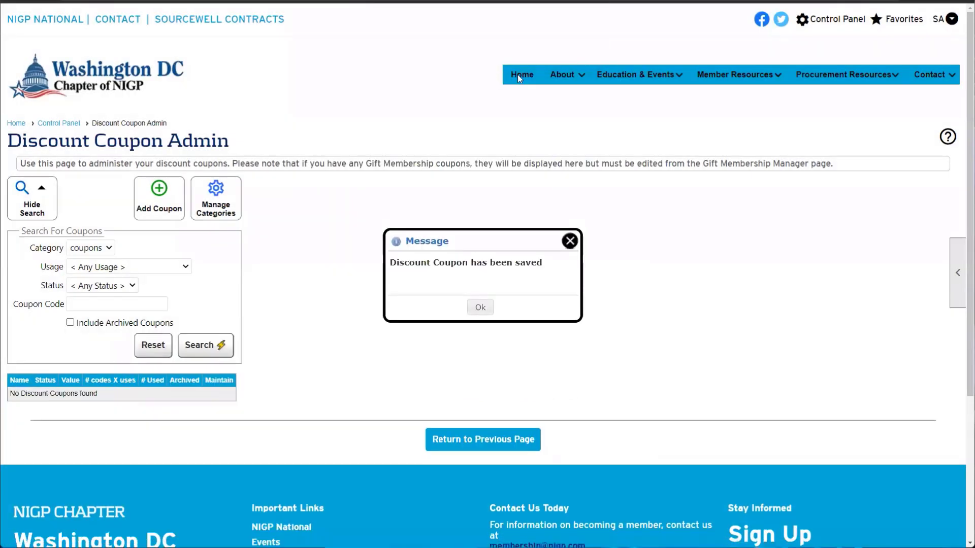
click(485, 308)
drag(148, 392, 86, 407)
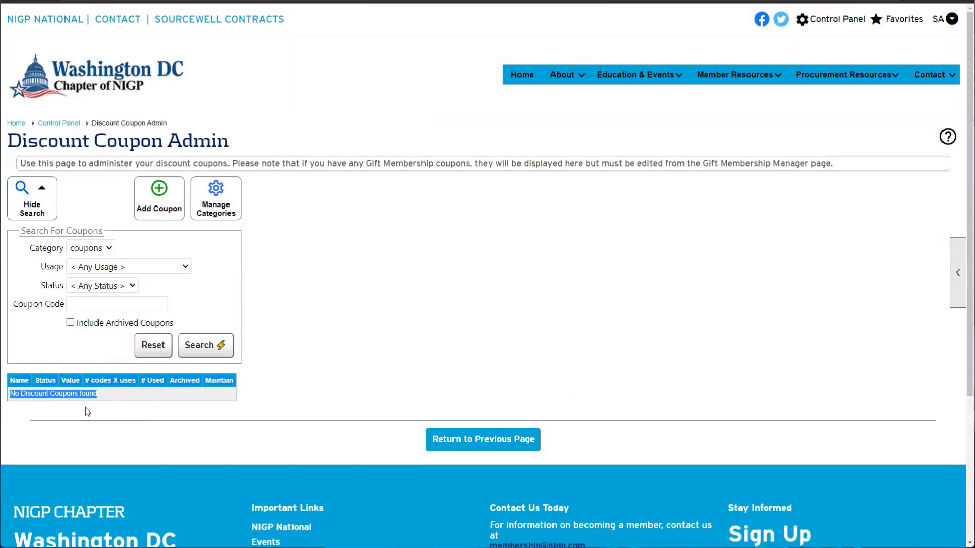
click(13, 412)
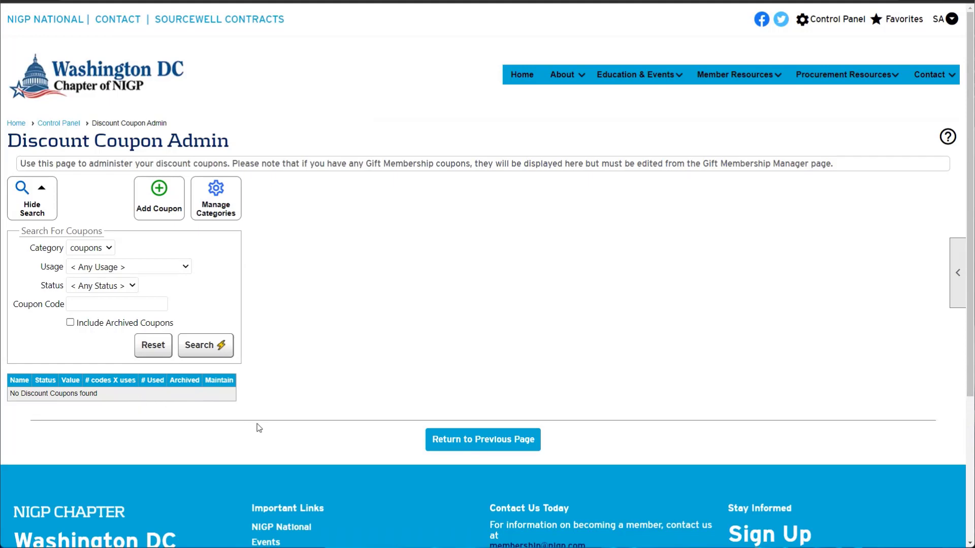
Step: Return to the control panel's Money section and open its reports
click(494, 439)
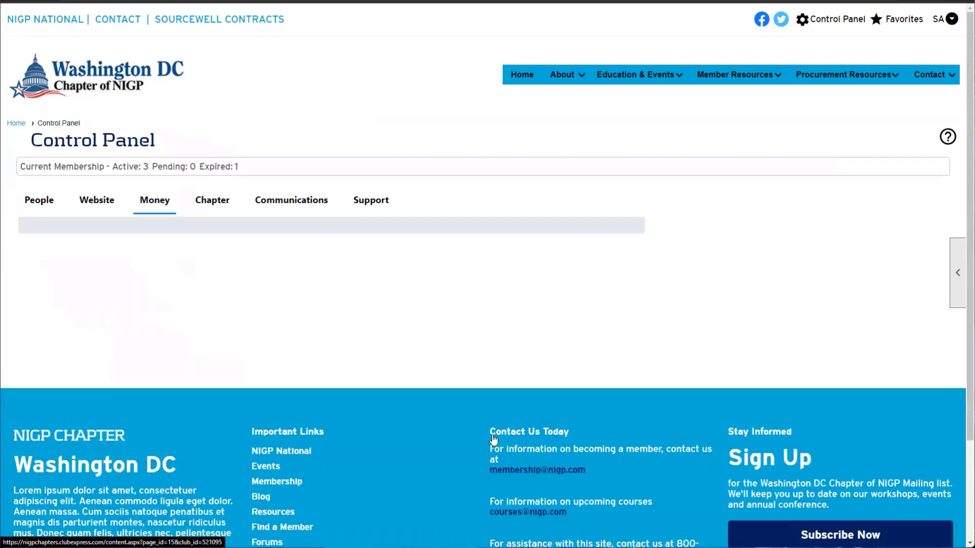
scroll(486, 435, down, 2)
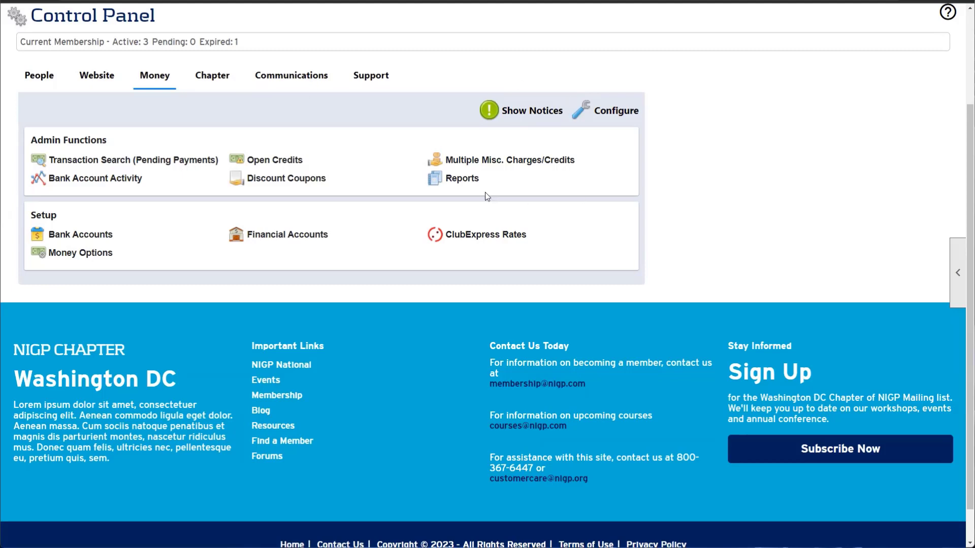
click(450, 181)
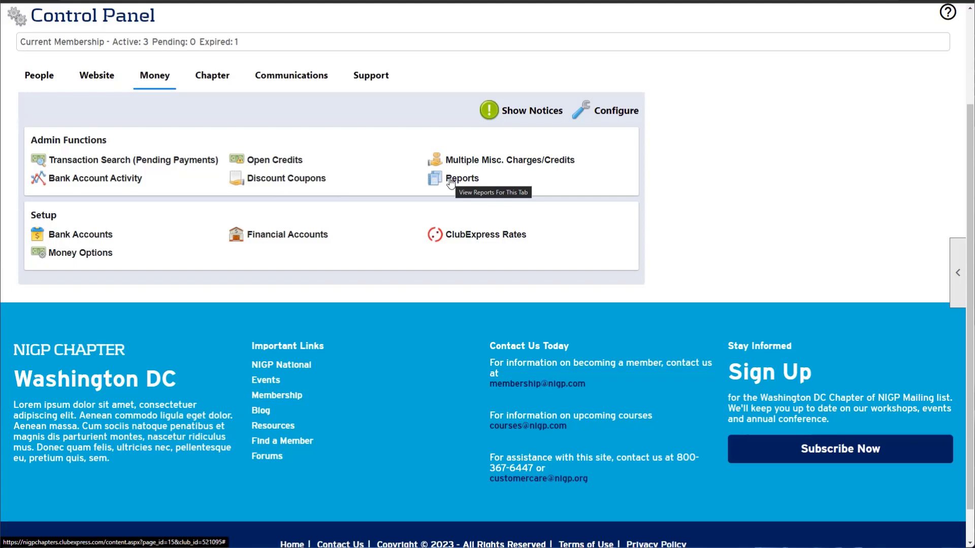
click(451, 182)
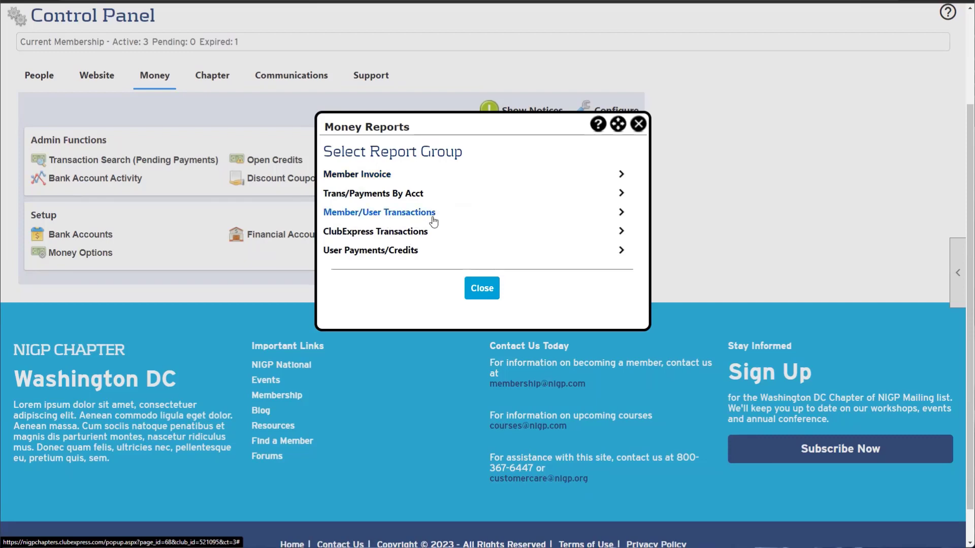
Step: Choose the Member/User Transactions by Type report and continue to its transaction options
click(374, 213)
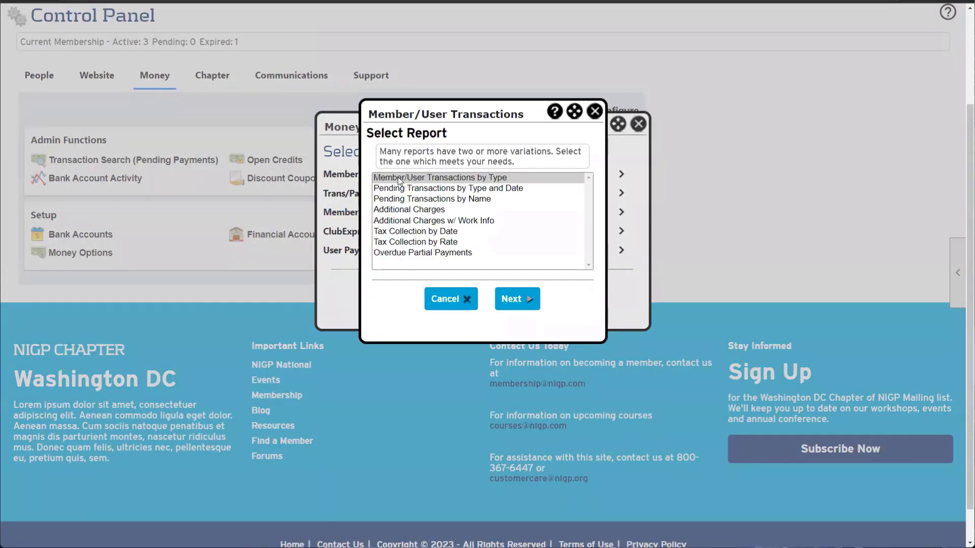
click(482, 179)
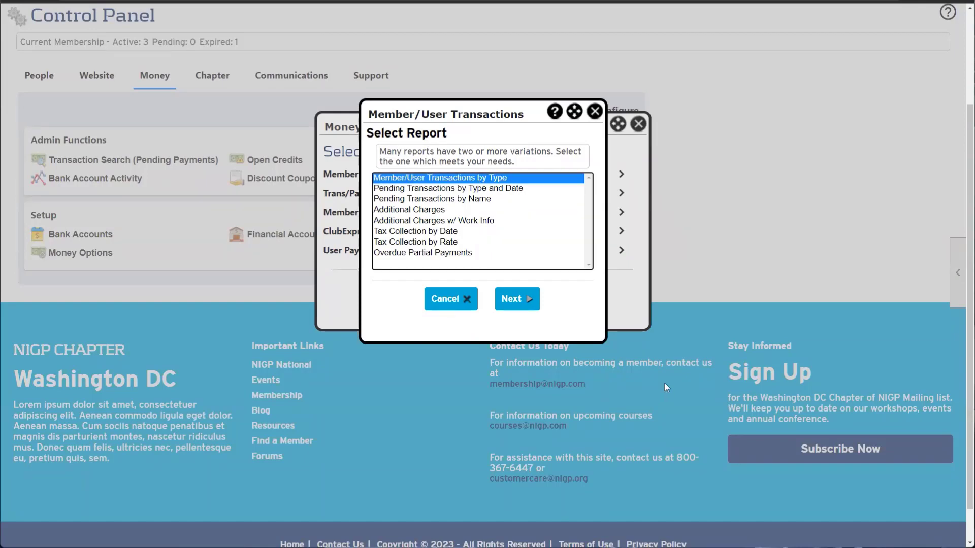
click(529, 303)
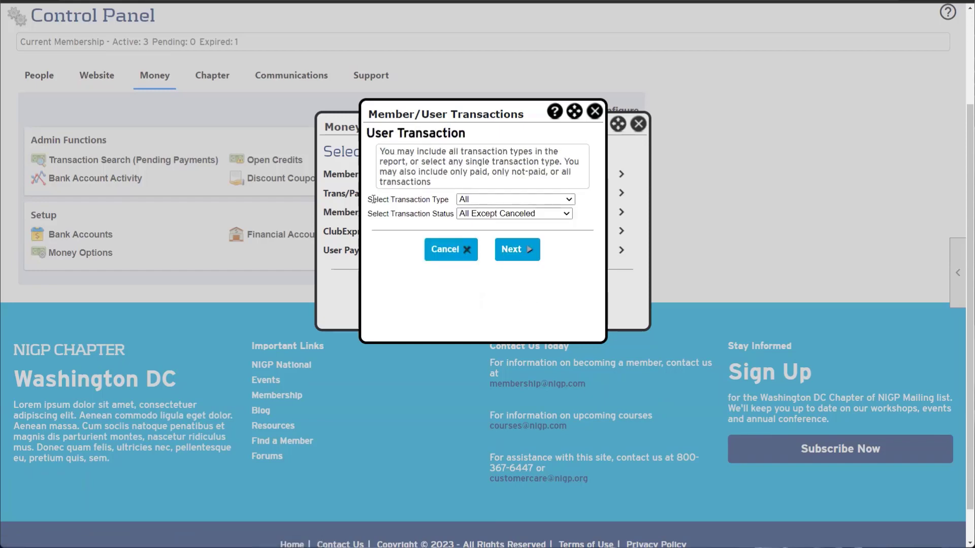
Step: Review the transaction types, then try filtering the report to New Member Signup with the status Paid Only
drag(368, 200, 448, 206)
drag(469, 135, 367, 138)
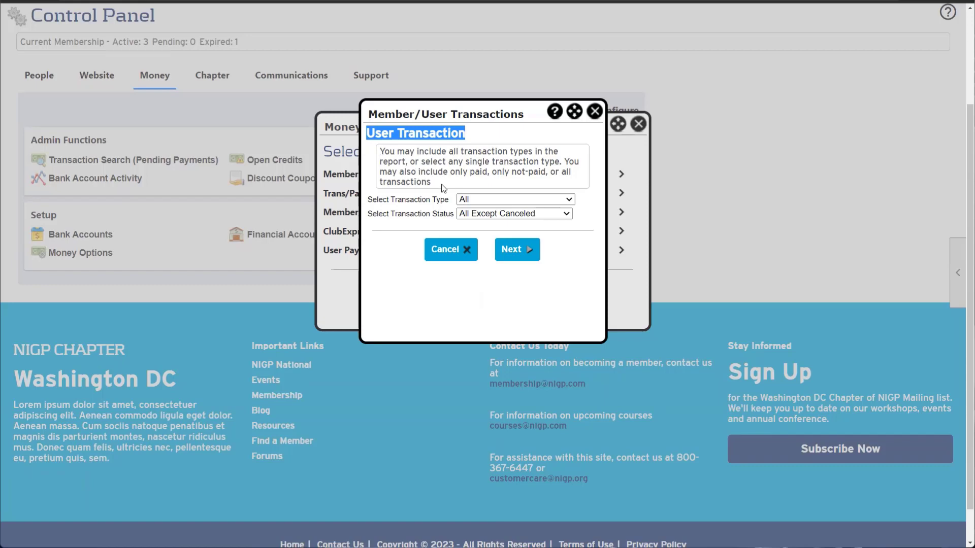
click(461, 201)
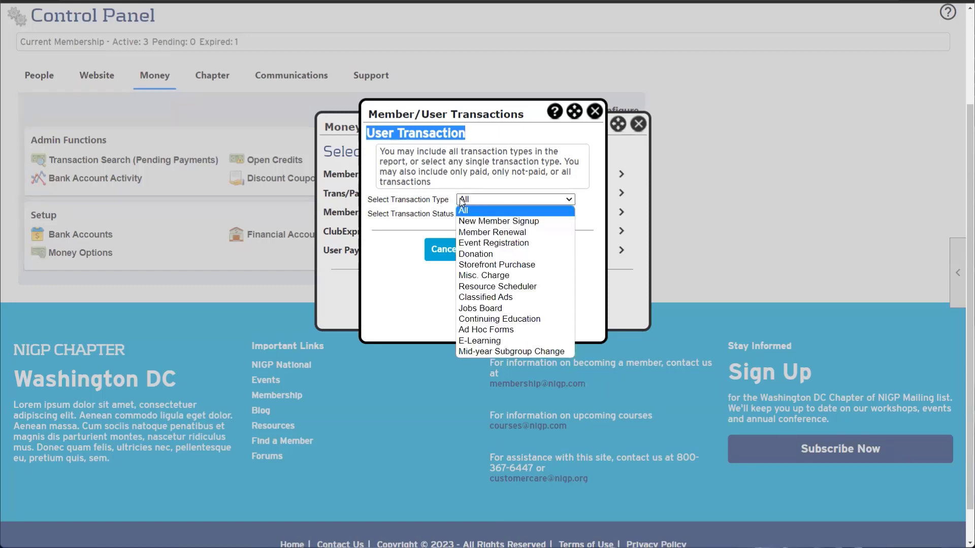
drag(387, 203, 445, 202)
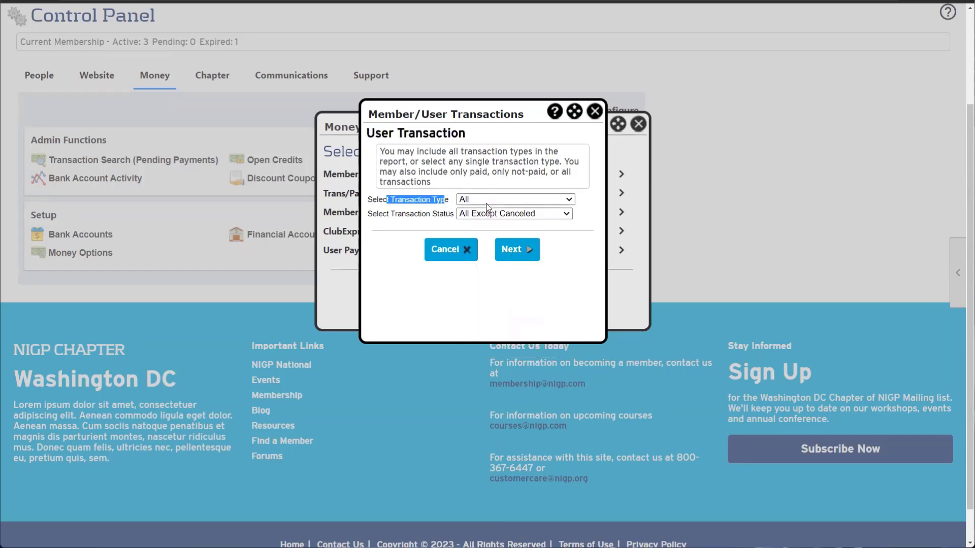
click(487, 203)
click(466, 215)
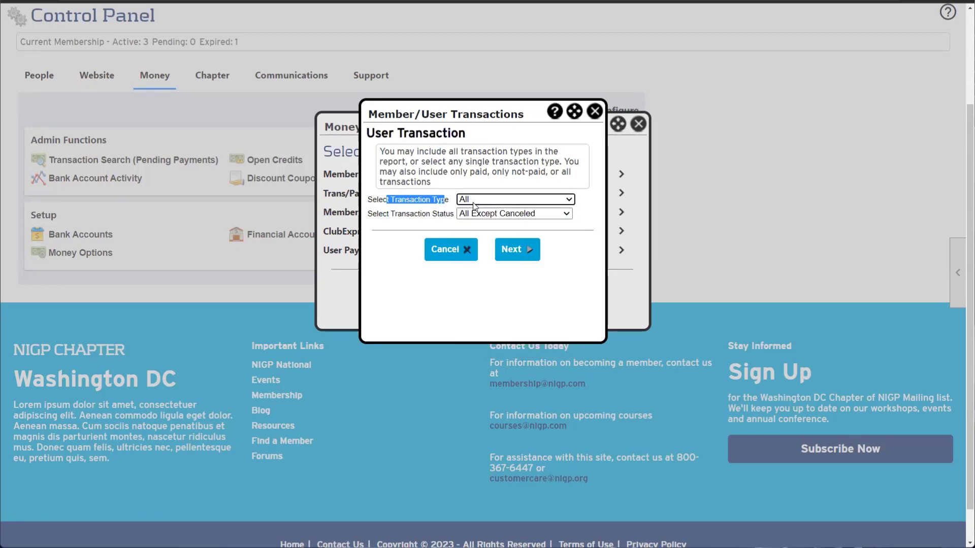
click(472, 201)
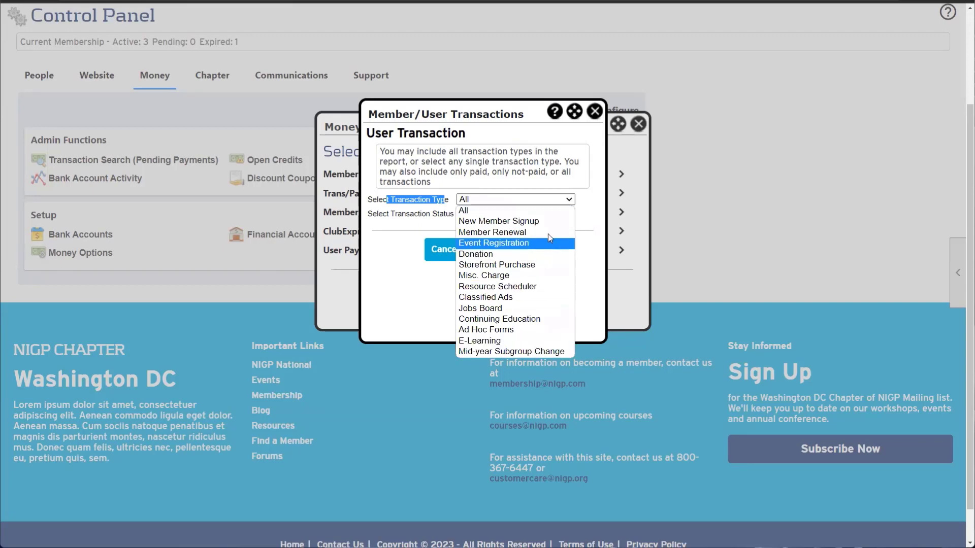
click(550, 221)
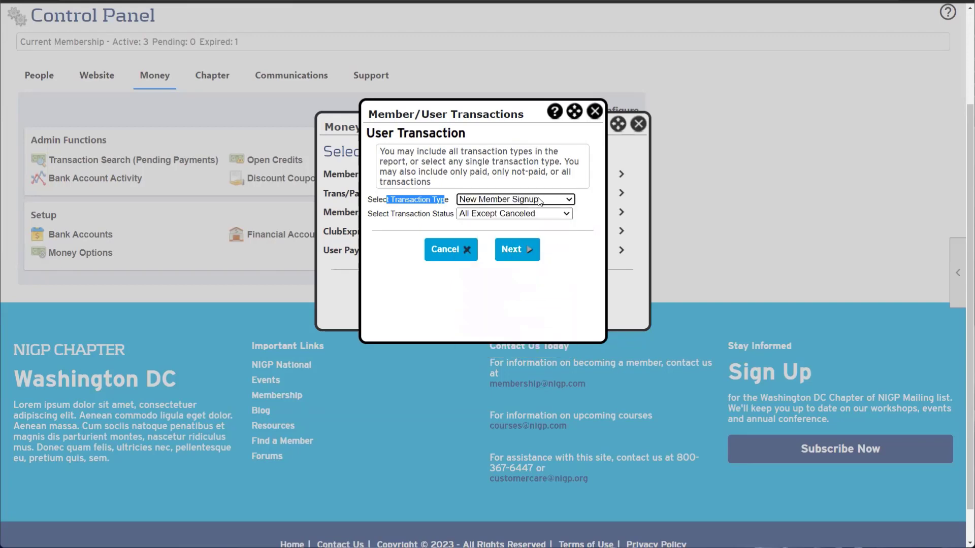
click(521, 218)
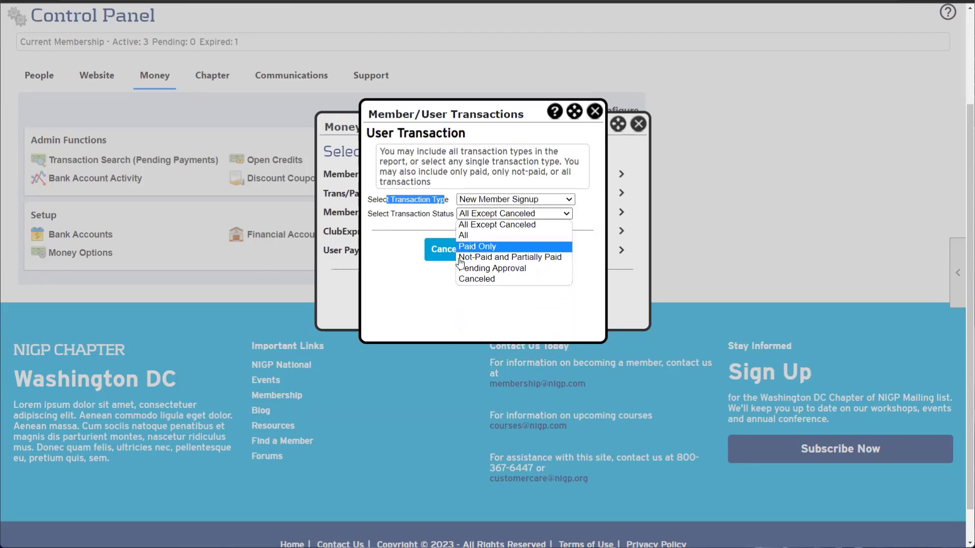
click(475, 246)
click(438, 216)
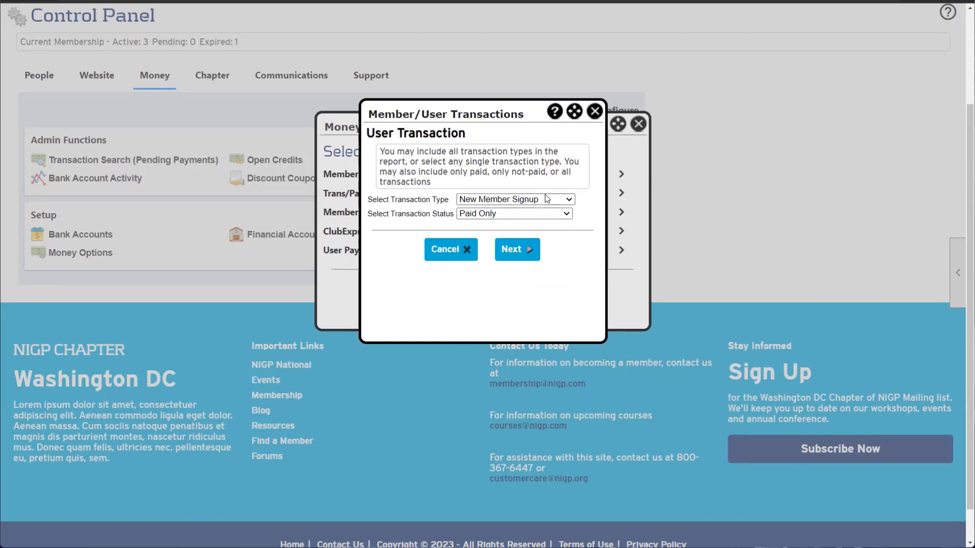
Step: Set the report's transaction status to Not-Paid and Partially Paid and its transaction type to Member Renewal
click(488, 201)
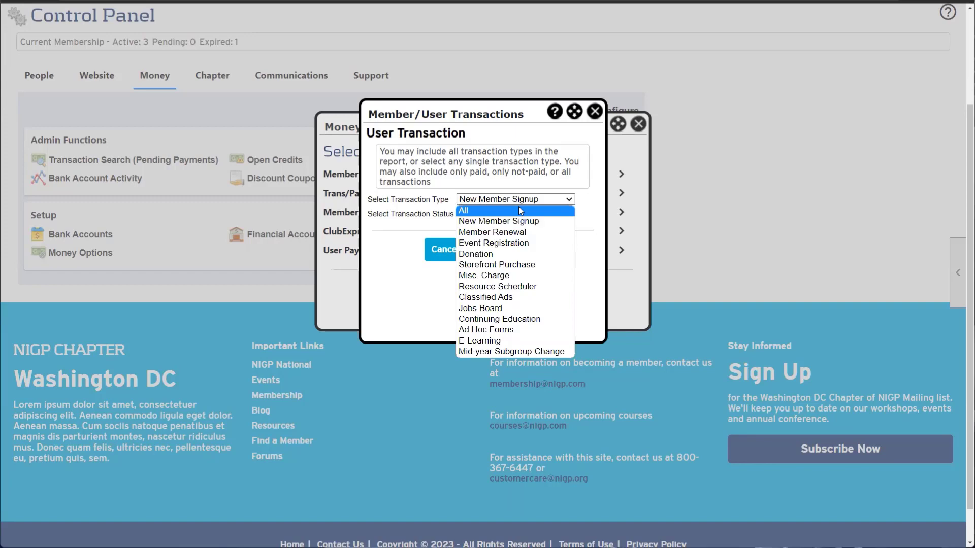
click(438, 205)
click(498, 213)
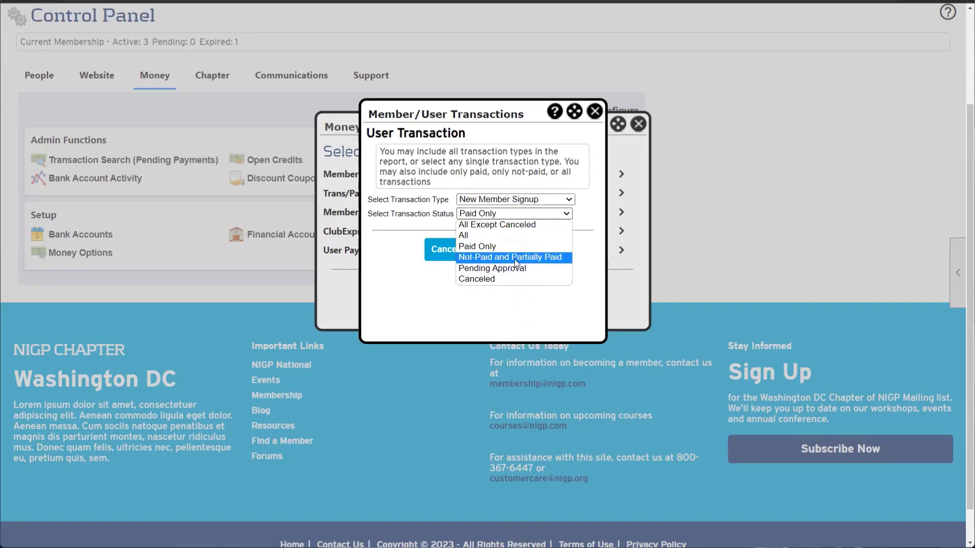
click(516, 258)
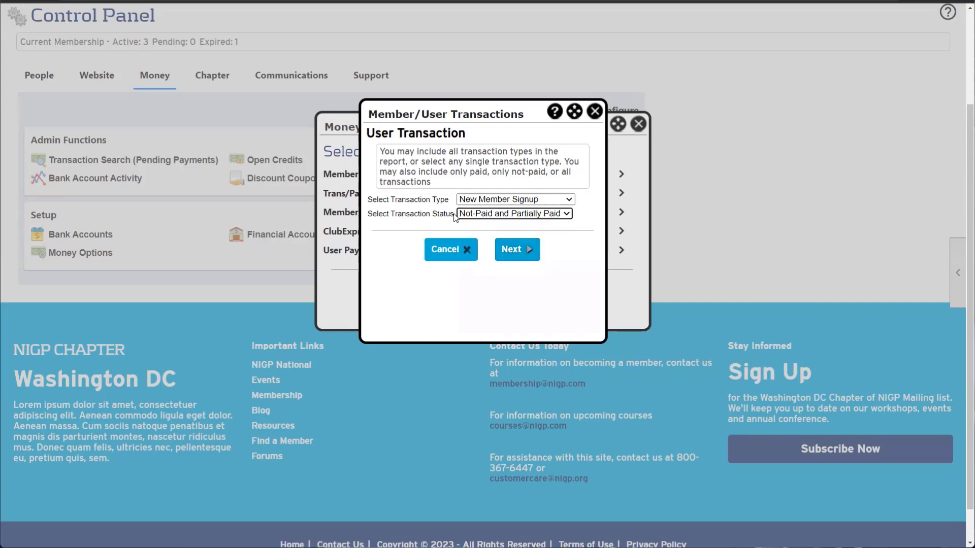
click(506, 200)
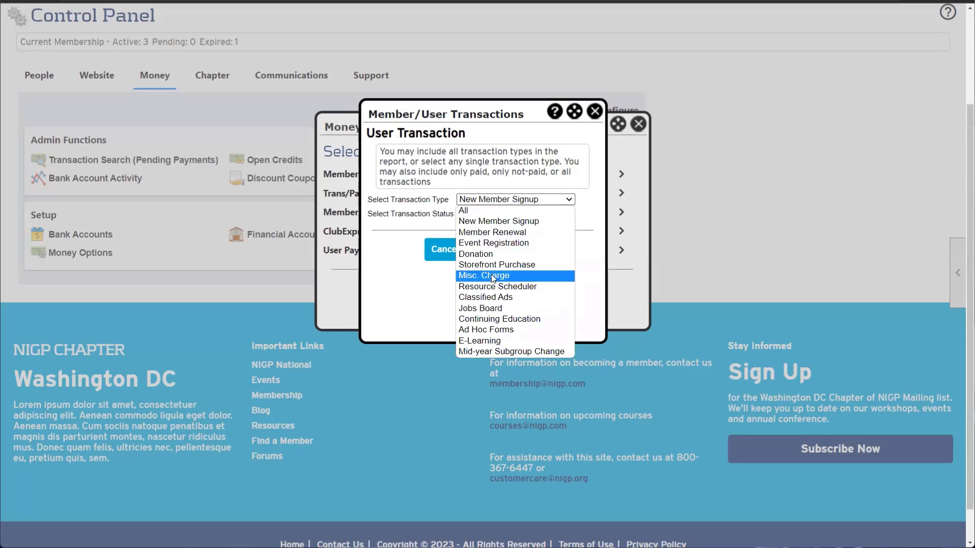
click(495, 233)
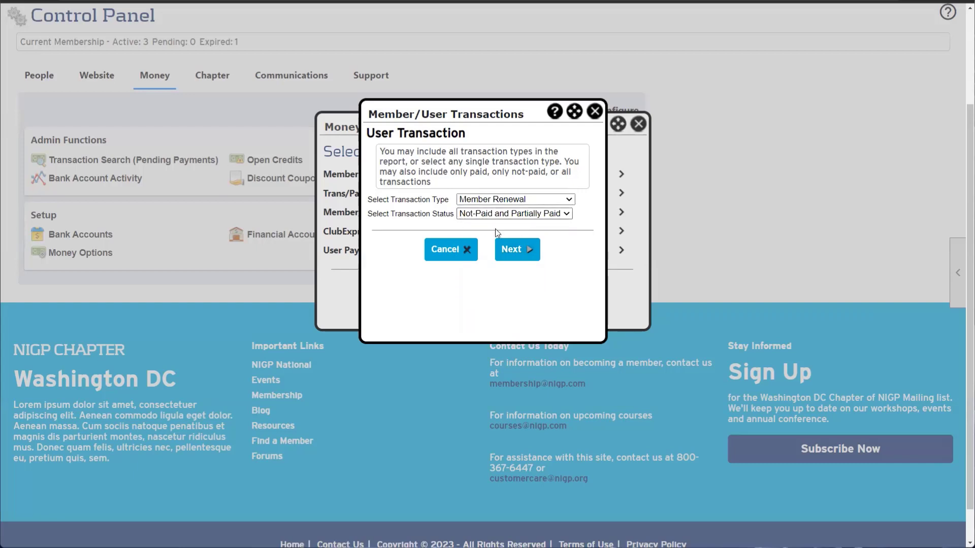
Step: Try the transaction status All Except Canceled for the Member Renewal report, and close the report setup without running it
click(512, 215)
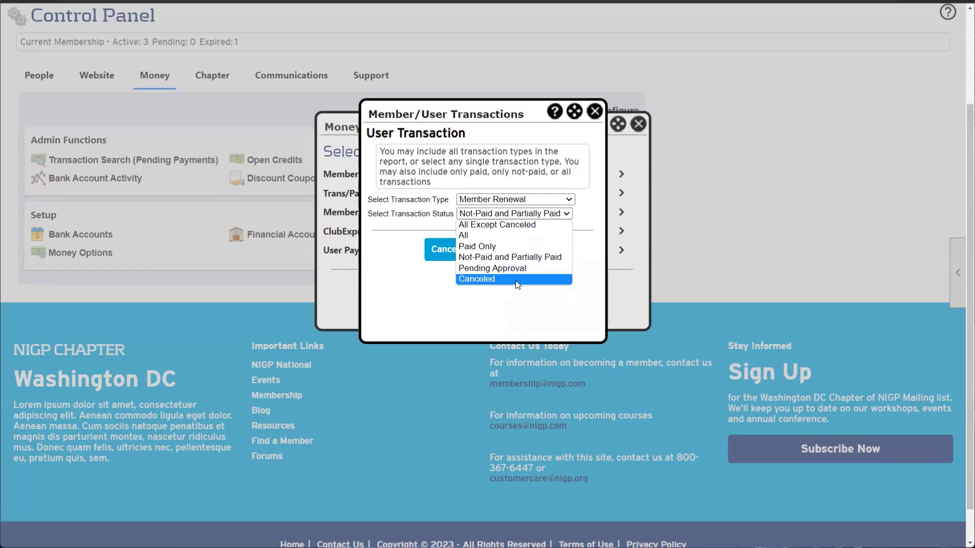
click(516, 225)
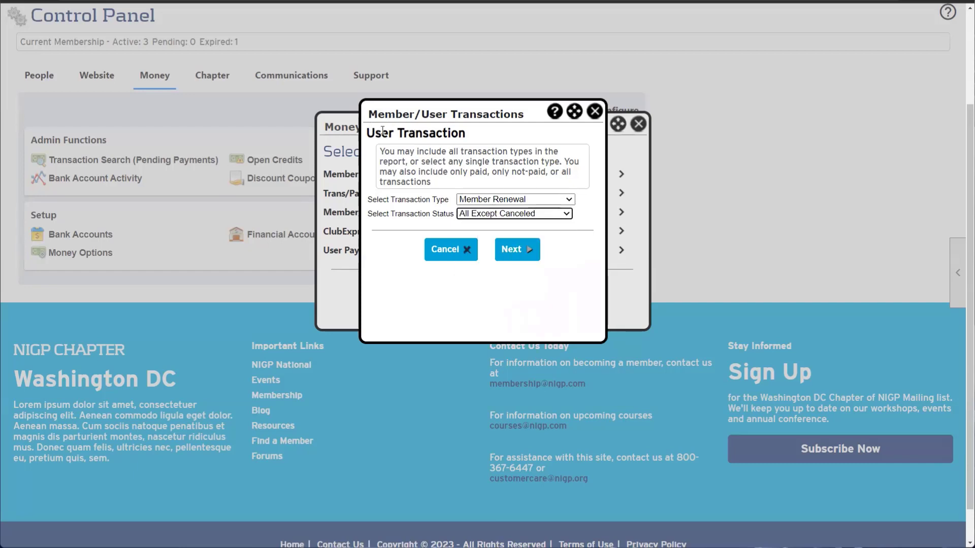
drag(376, 133, 448, 133)
click(594, 115)
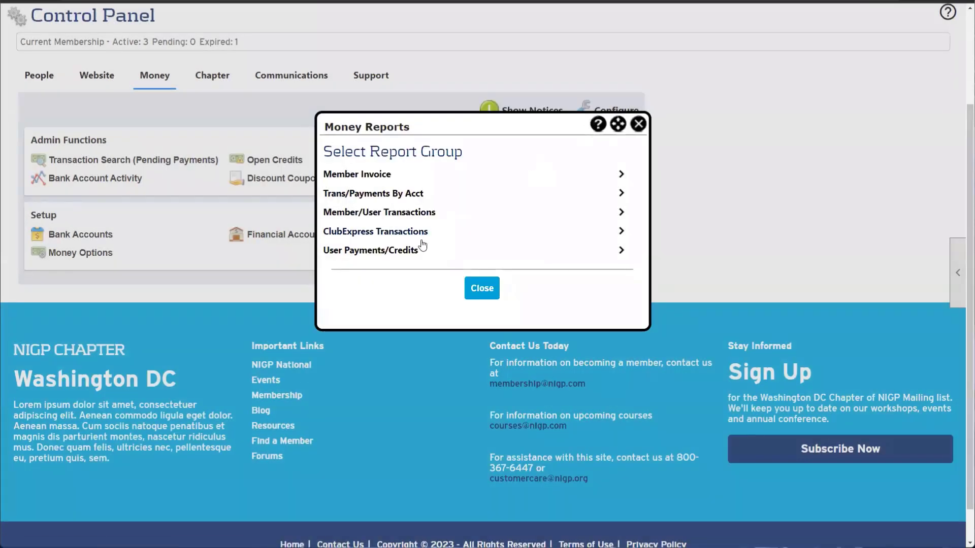
Step: Choose the User Payments report from the User Payments/Credits group and continue to its payment type options
click(385, 257)
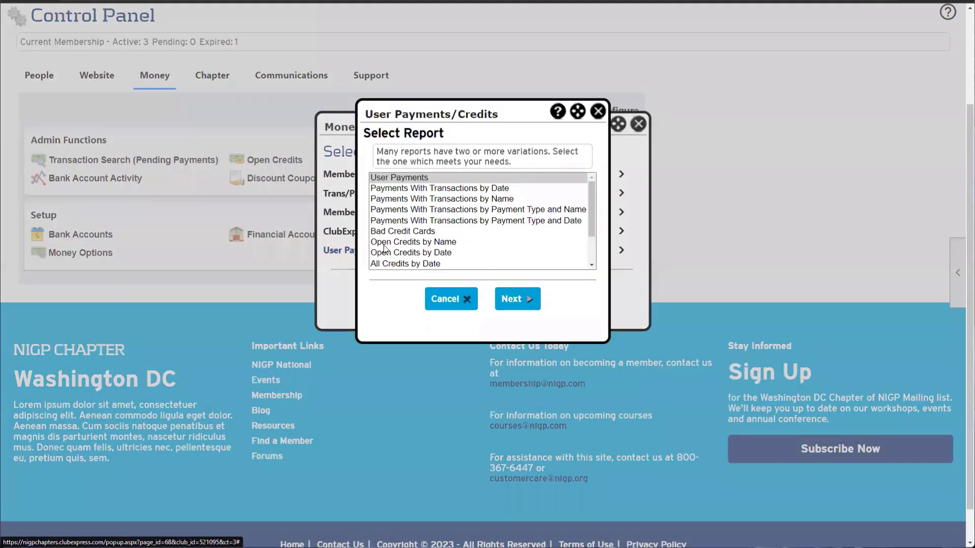
click(393, 178)
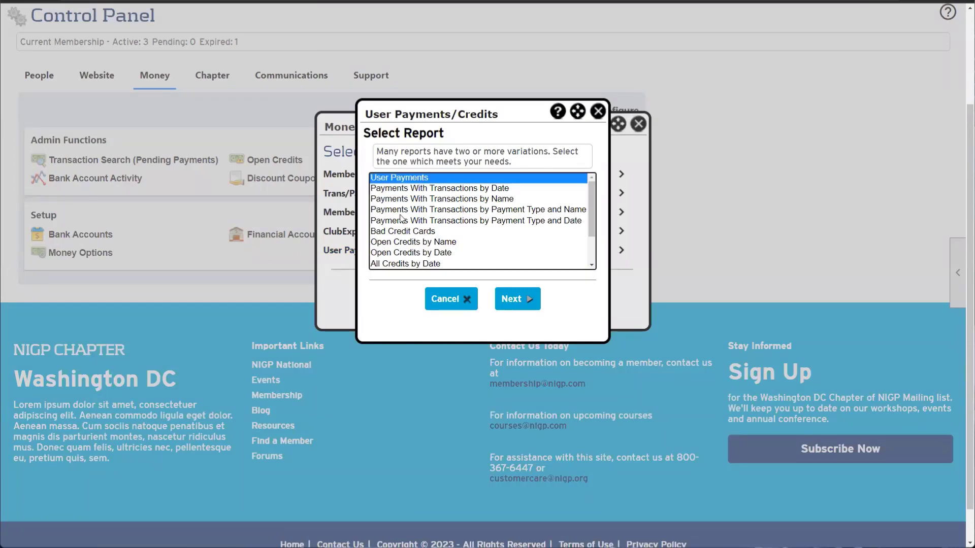
scroll(404, 219, down, 2)
scroll(403, 220, up, 2)
click(501, 298)
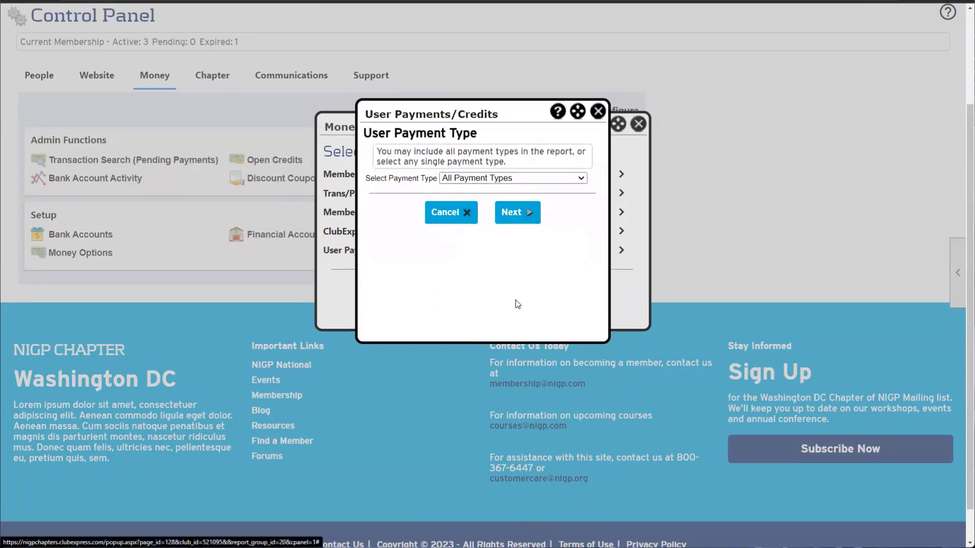
Step: Try filtering the User Payments report by the payment types Comp (Forgiven) and Discount Coupon
click(473, 178)
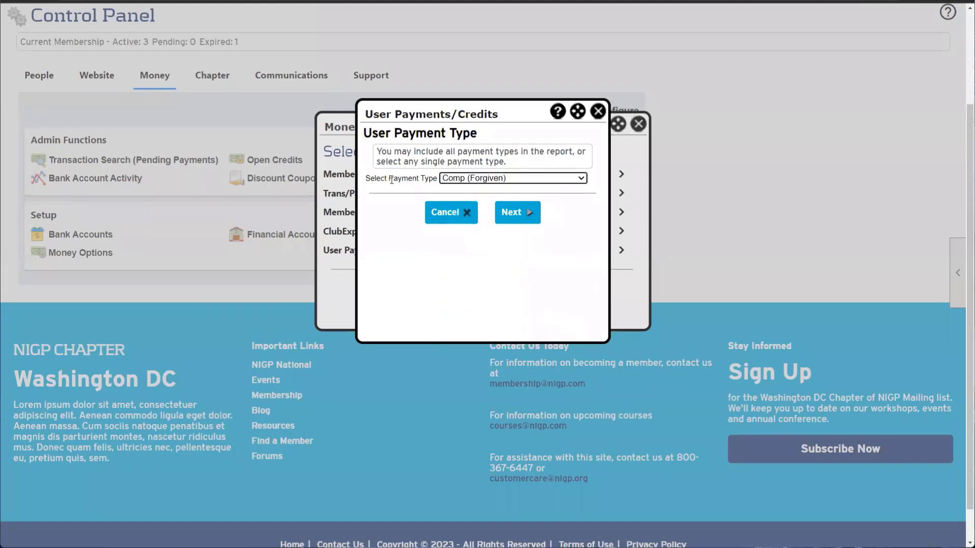
drag(390, 179, 506, 180)
click(498, 193)
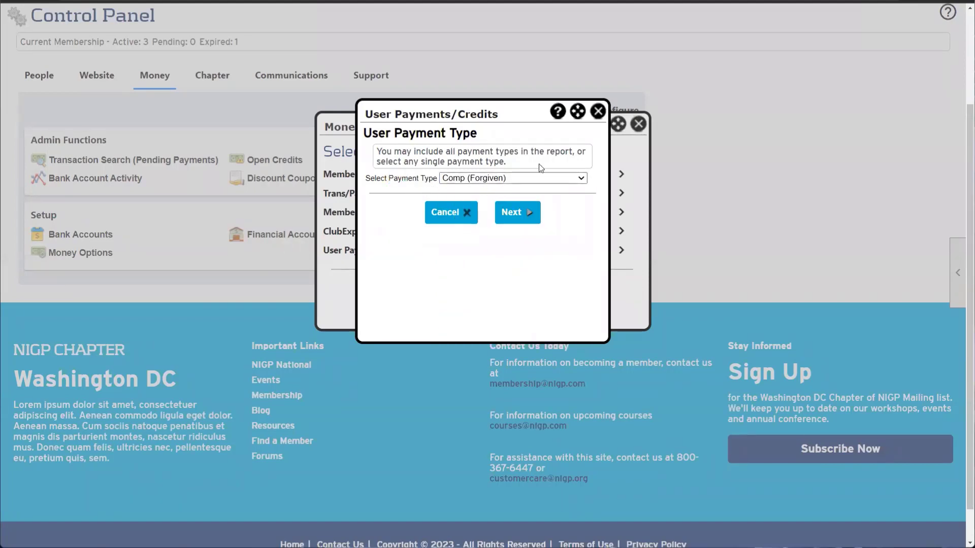
click(451, 179)
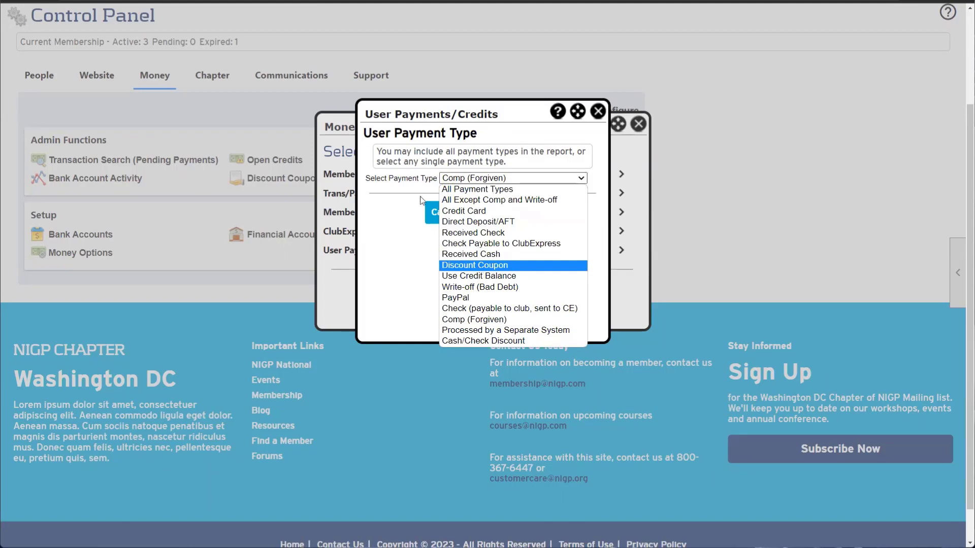
click(479, 264)
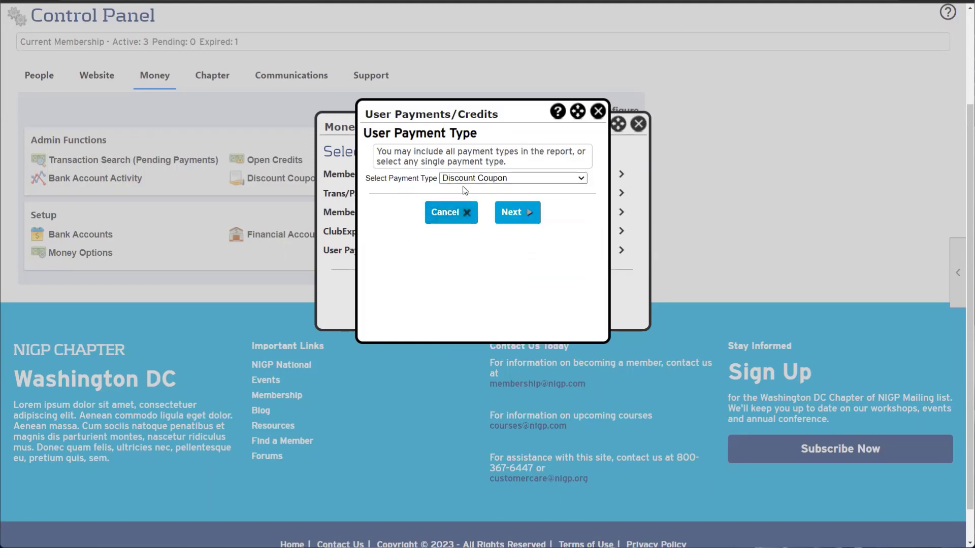
Step: Try the payment type All Except Comp and Write-off, and cancel the User Payments report
click(512, 183)
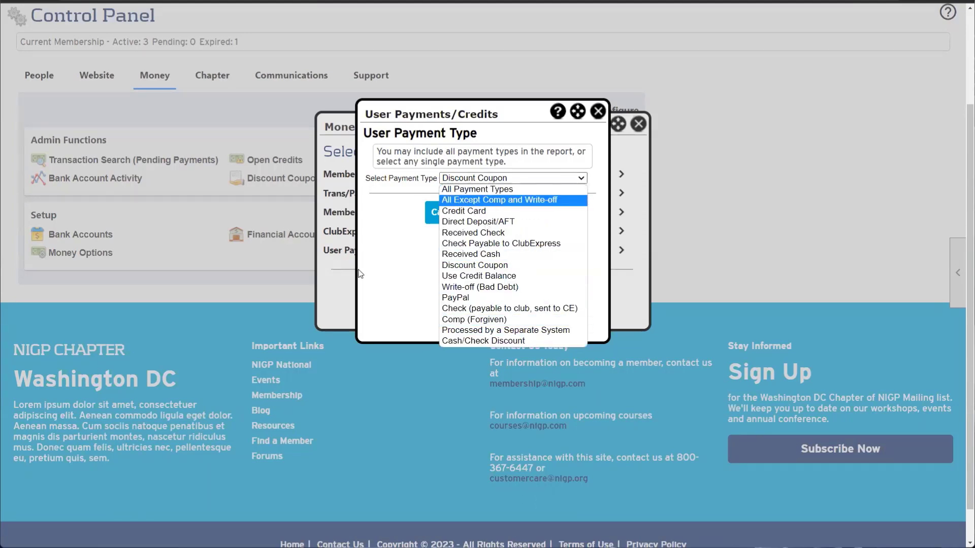
click(452, 204)
drag(399, 181, 441, 184)
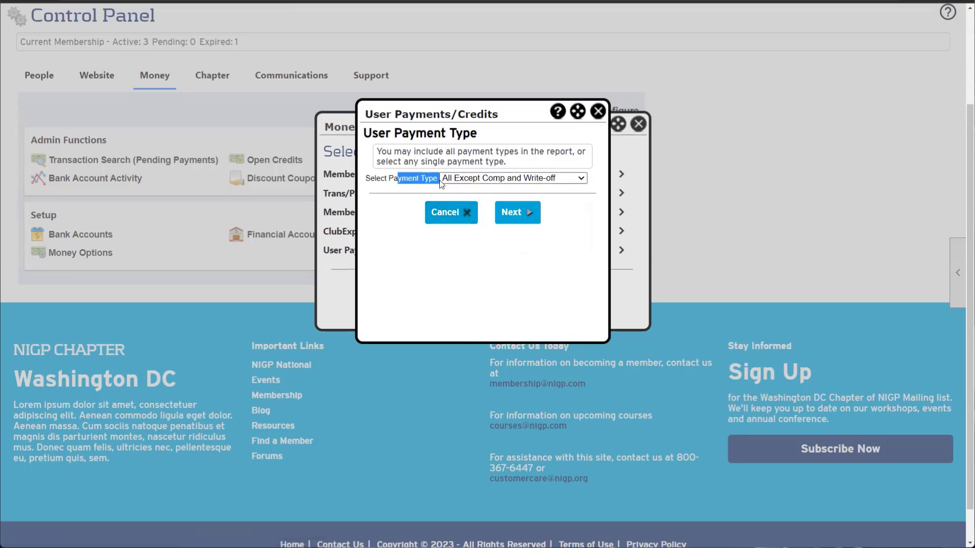
click(439, 184)
drag(382, 181, 429, 180)
click(448, 211)
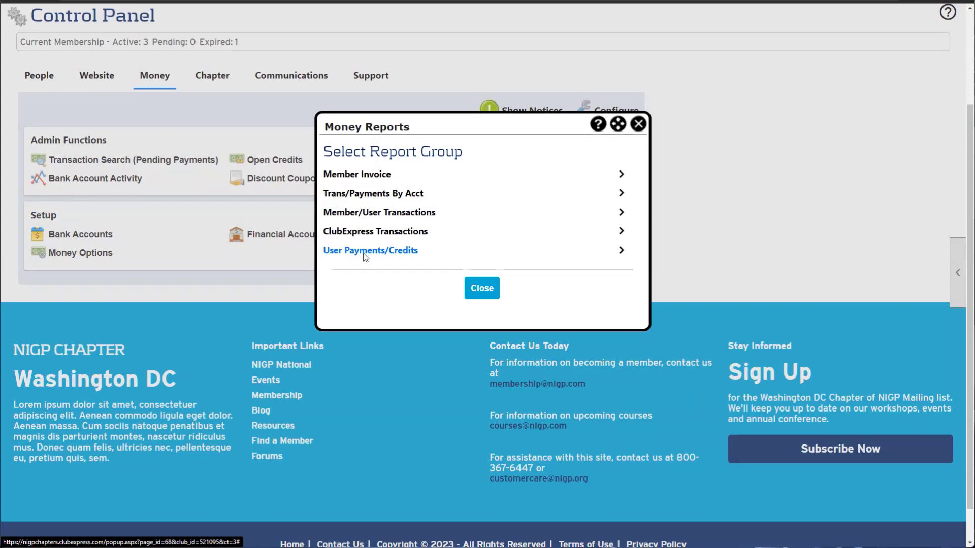
Step: View the Bad Credit Cards report in the User Payments/Credits group, and close the money reports
click(364, 251)
click(418, 232)
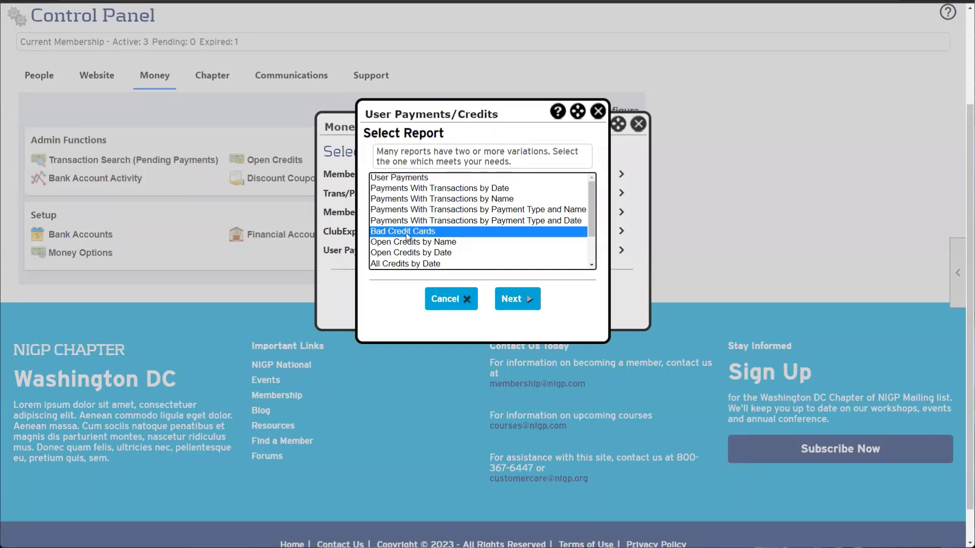
click(528, 298)
click(598, 111)
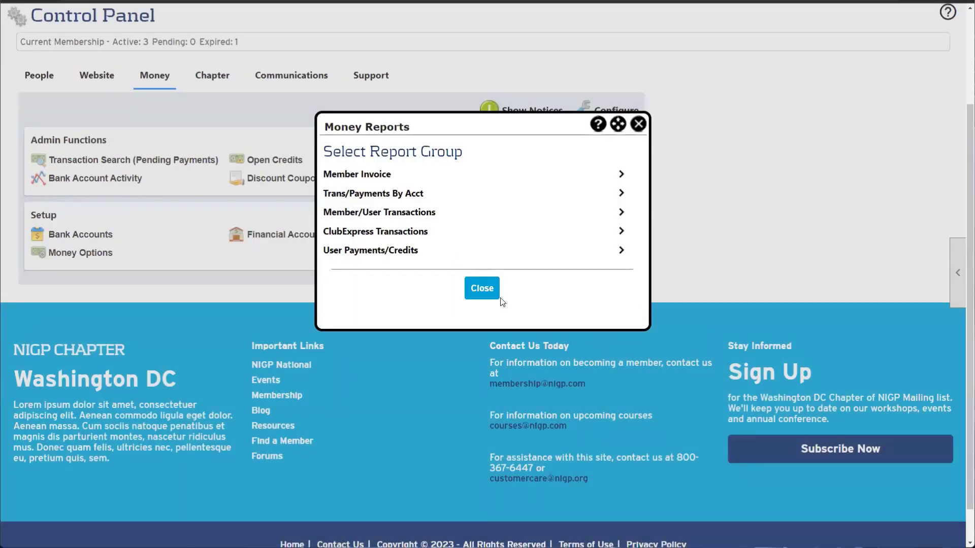
click(482, 288)
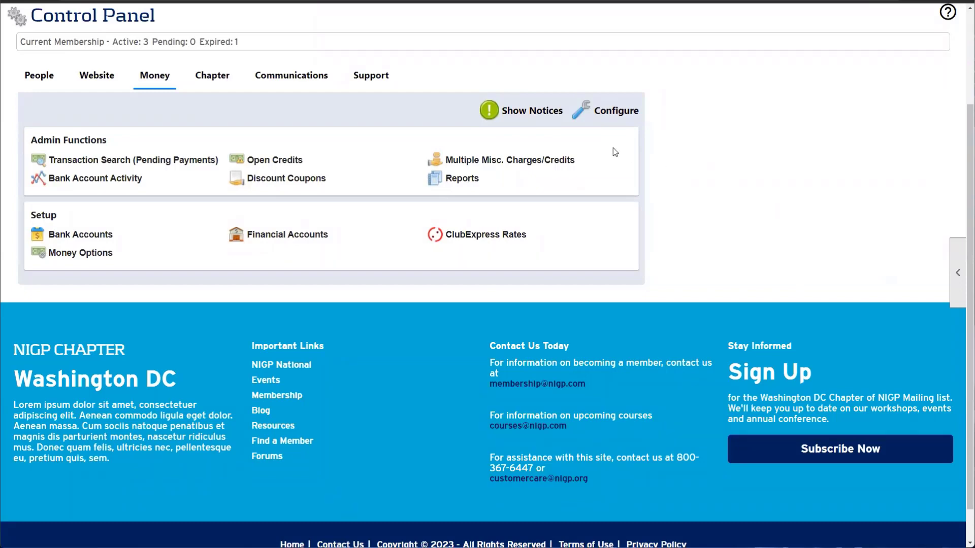
Step: Look at the Money section's configuration and the People section, and return to the Money section
click(616, 119)
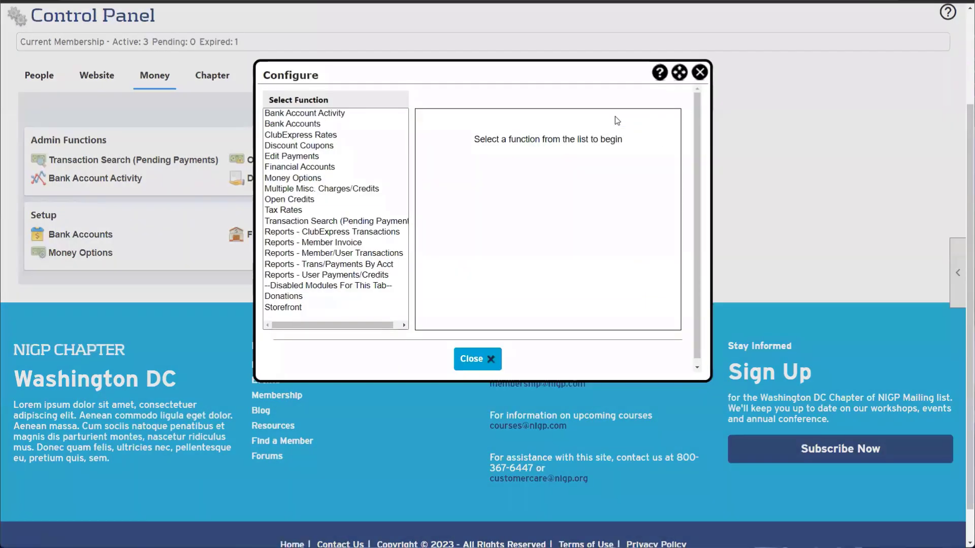
click(699, 73)
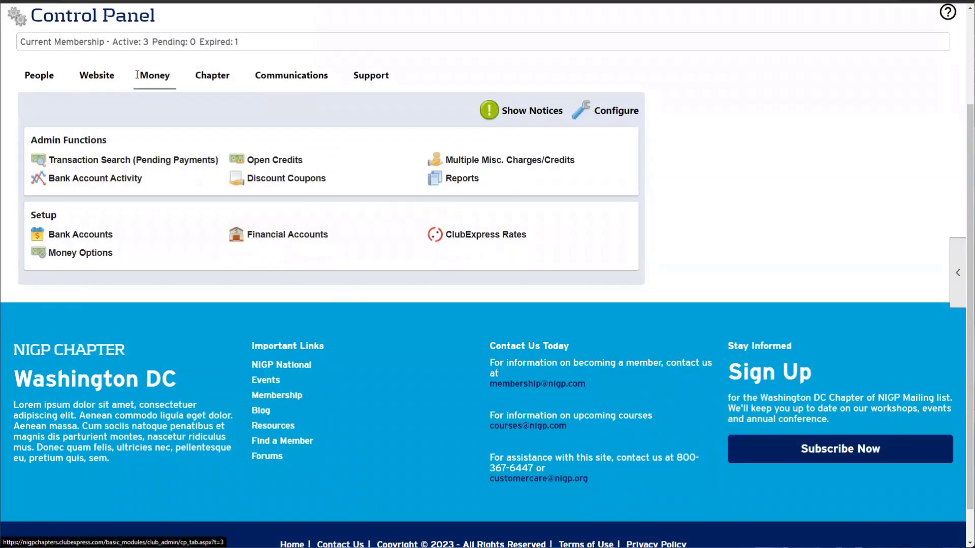
click(102, 76)
click(39, 75)
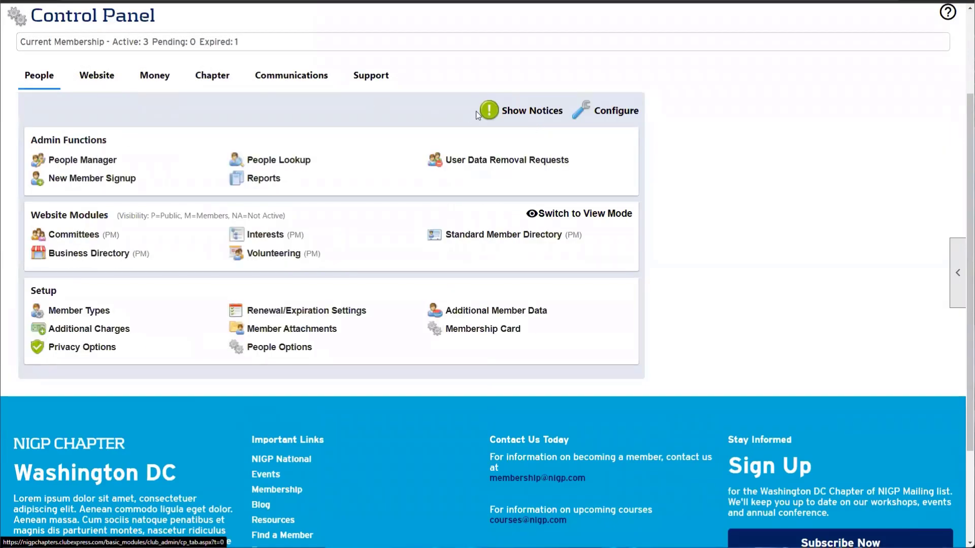
click(155, 76)
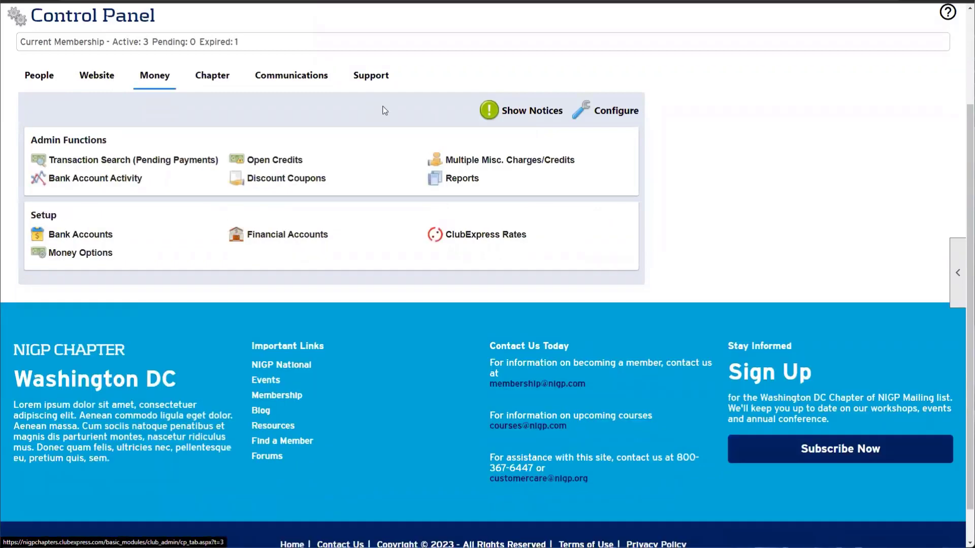
Step: In the Money section's configuration, set the disabled Storefront module's status to Active and save it
click(624, 119)
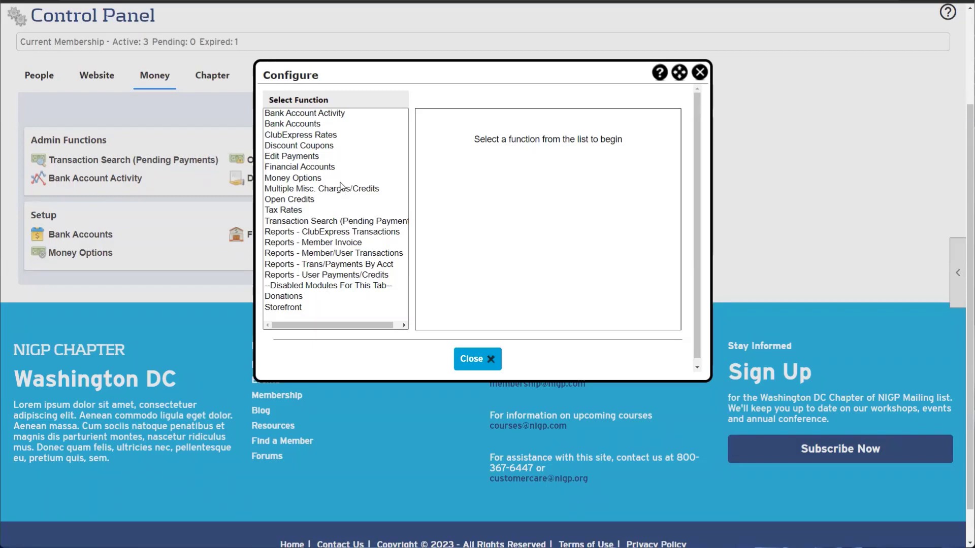
click(337, 222)
click(350, 286)
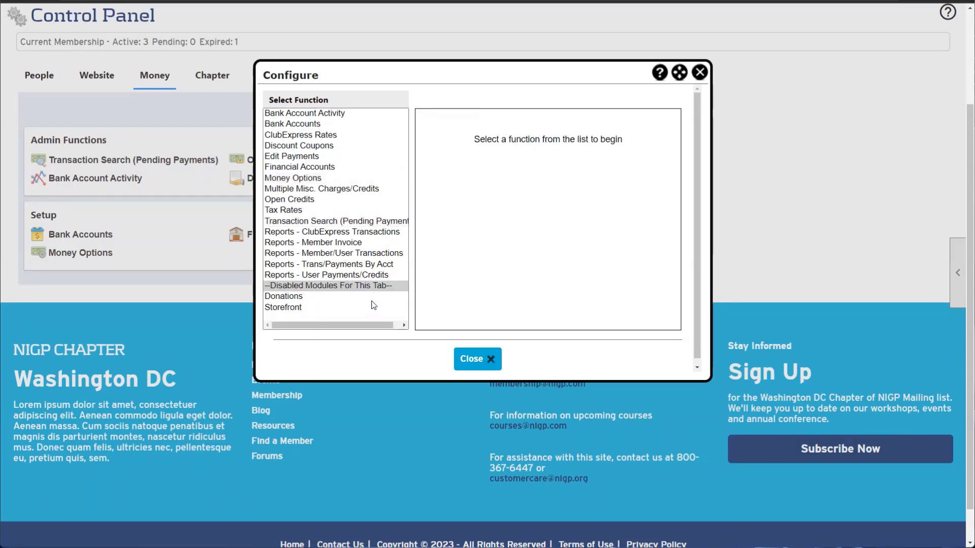
scroll(345, 297, down, 1)
click(312, 291)
click(313, 302)
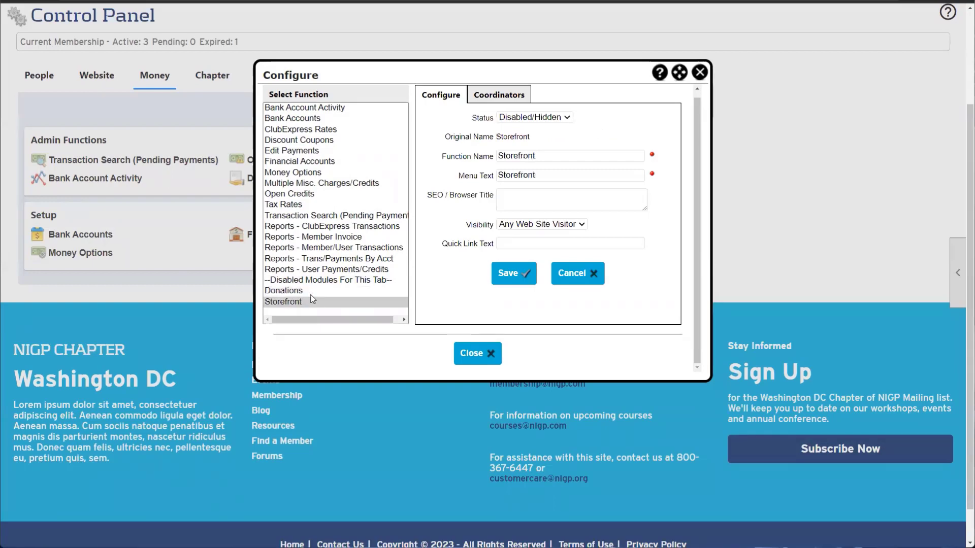
click(312, 293)
click(314, 302)
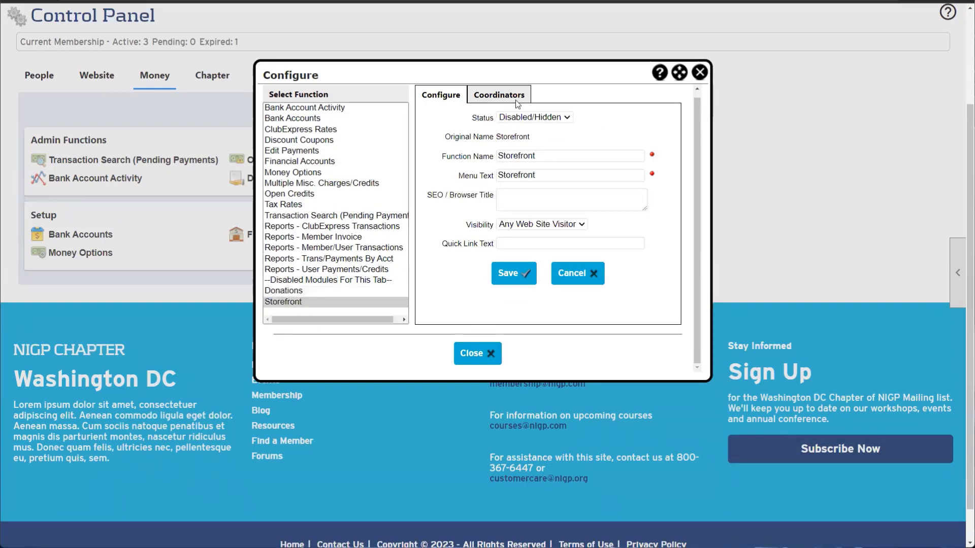
click(518, 117)
click(525, 130)
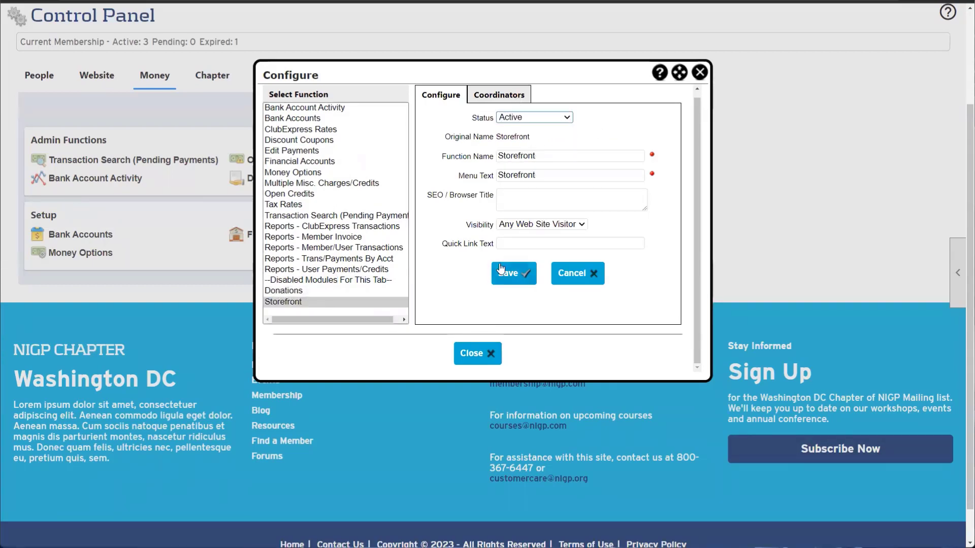
click(510, 273)
click(479, 259)
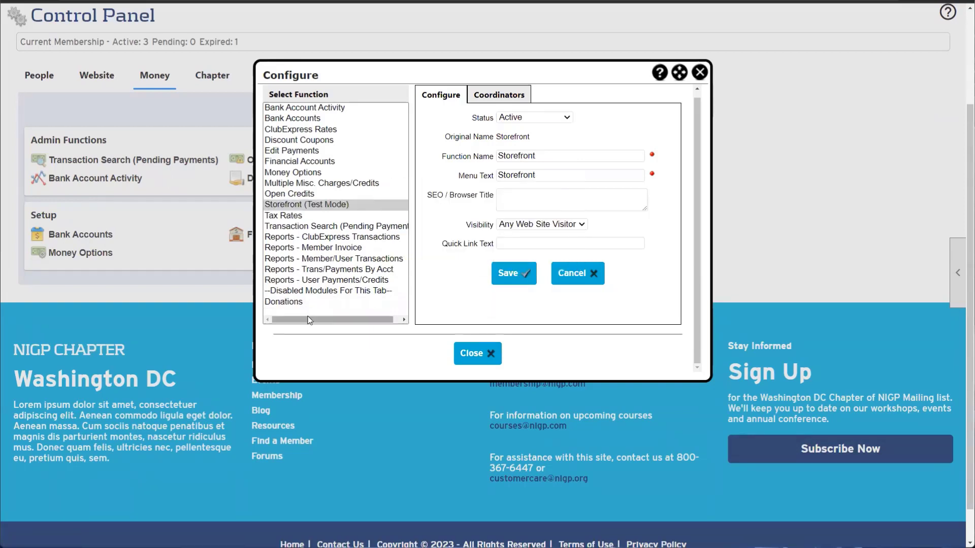
Step: Set the disabled Donations module's status to Active, save it and close the configuration
click(284, 302)
click(555, 122)
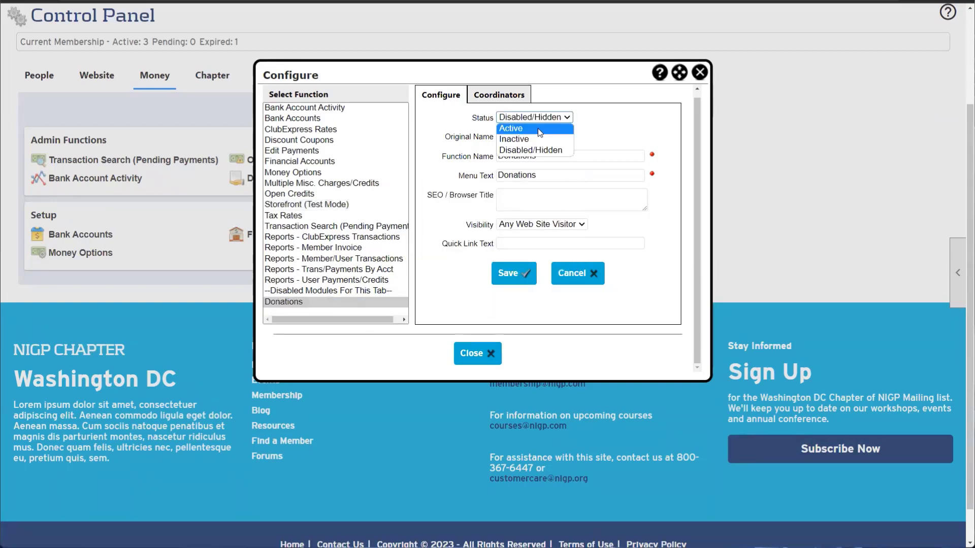
click(537, 128)
click(515, 277)
click(479, 260)
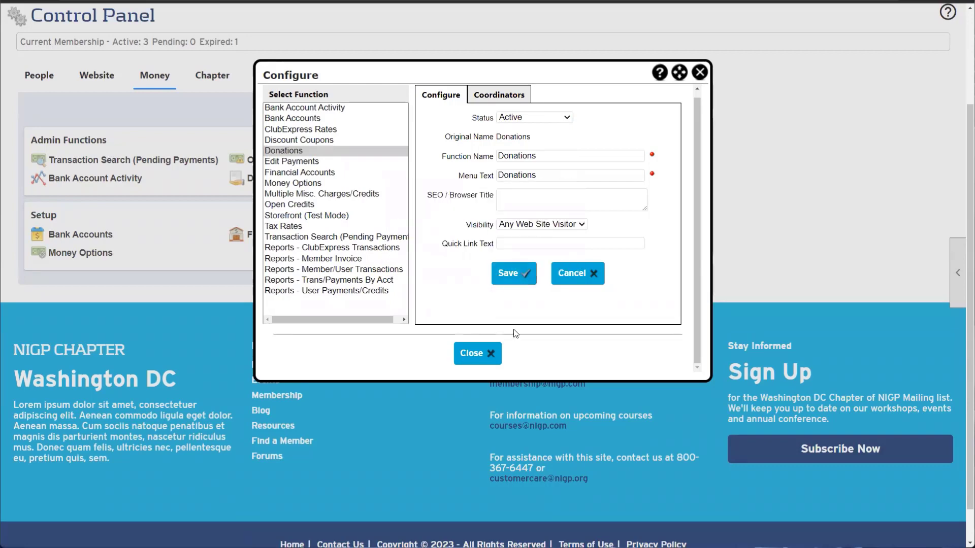
click(472, 353)
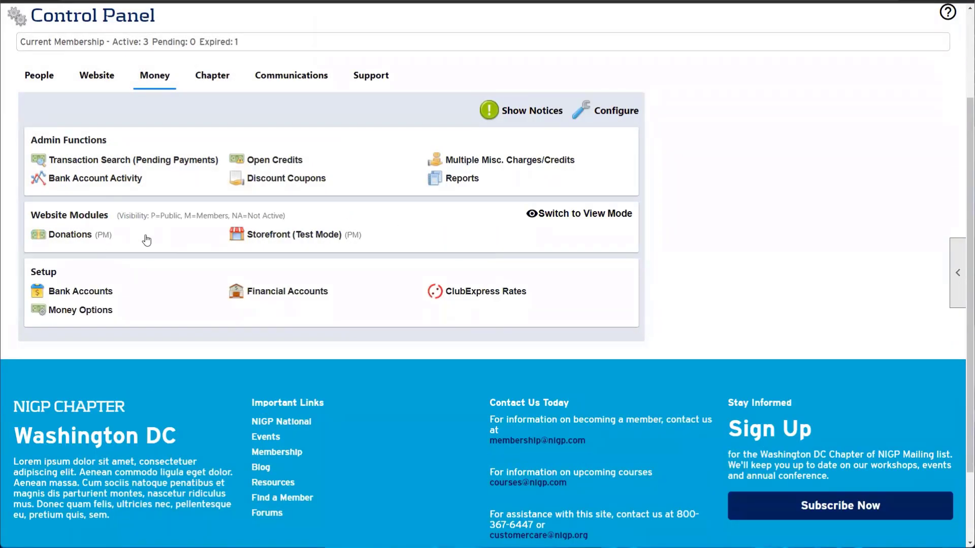
Step: Open the Donations fund administration and start a new fund named "General Fund"
click(77, 241)
click(37, 213)
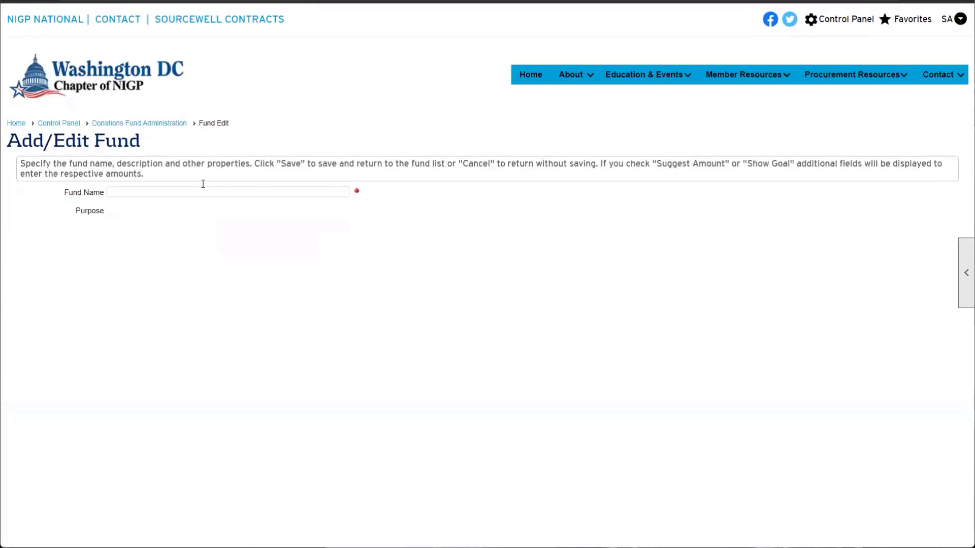
click(194, 188)
text(Gener)
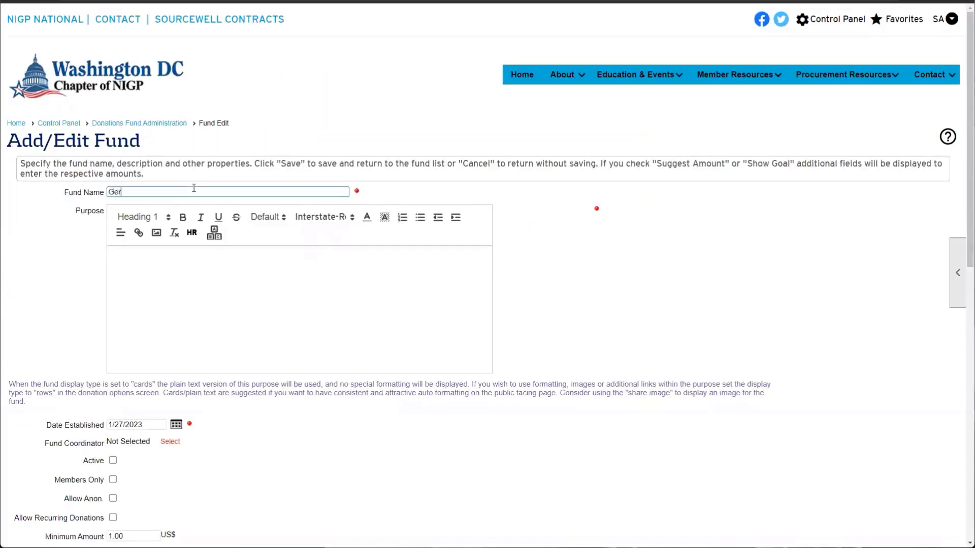
text(al Fund)
Step: Enter "General Fund for NIGP" as the new fund's purpose, reusing the text of the fund name
scroll(194, 188, down, 3)
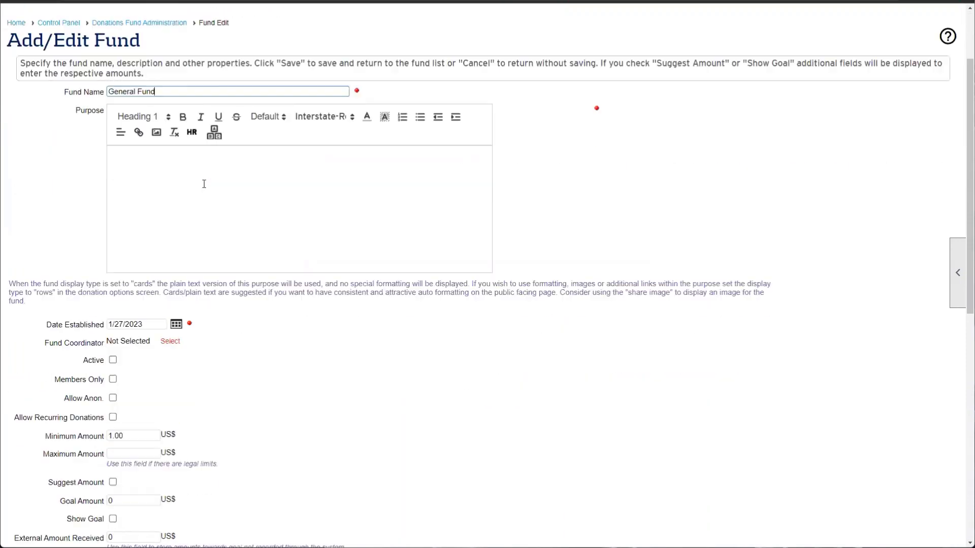
triple_click(123, 36)
key(ctrl+c)
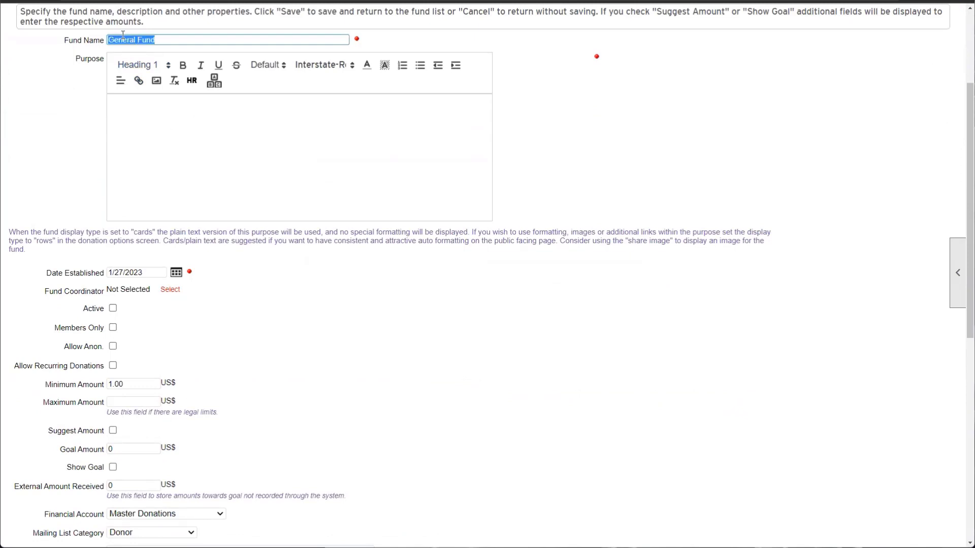
click(152, 101)
key(ctrl+v)
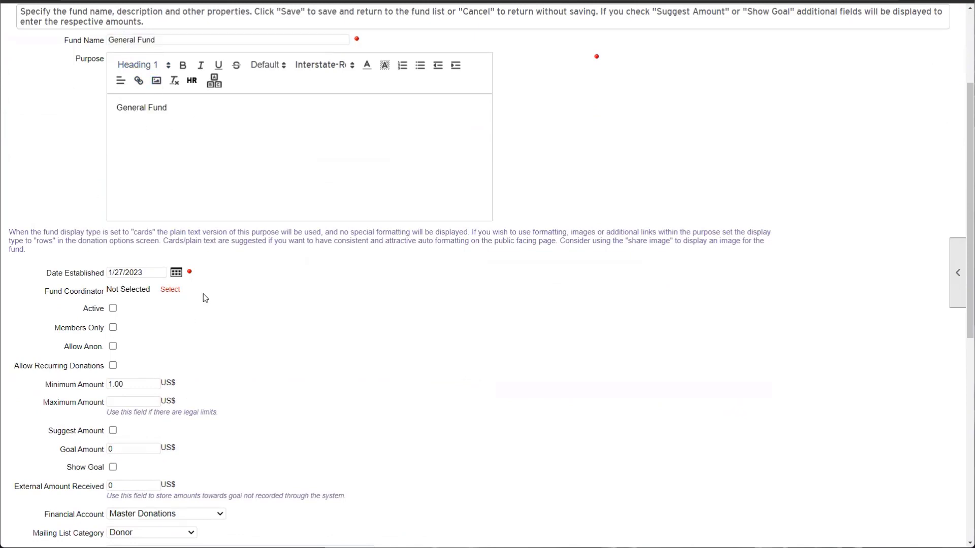
text(for NIGP)
scroll(302, 228, down, 3)
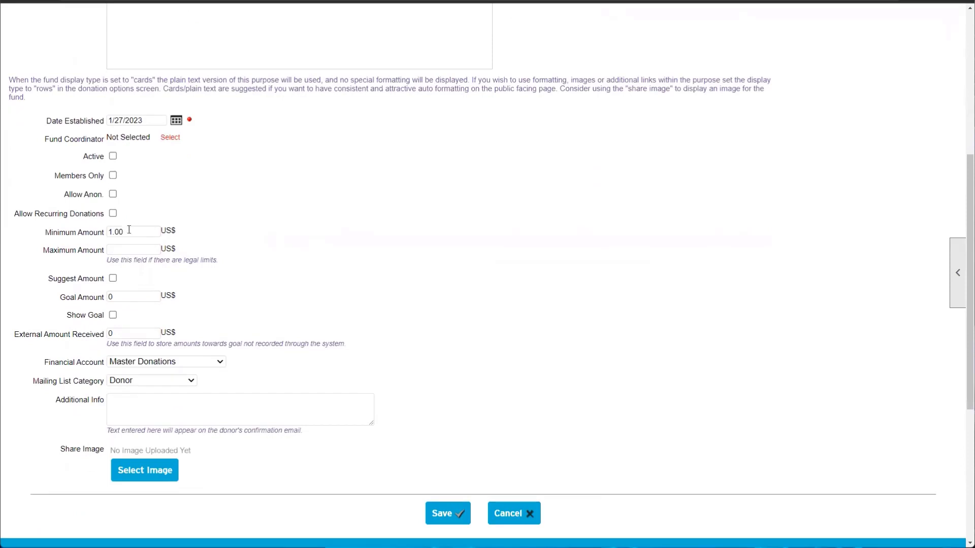
Step: Set the new General Fund's minimum donation amount to US$10
drag(125, 232, 71, 236)
click(72, 237)
text(10)
Step: Enter a maximum donation amount of US$500 for the fund and clear it again
click(115, 243)
click(116, 247)
text(500)
click(278, 299)
scroll(146, 209, down, 1)
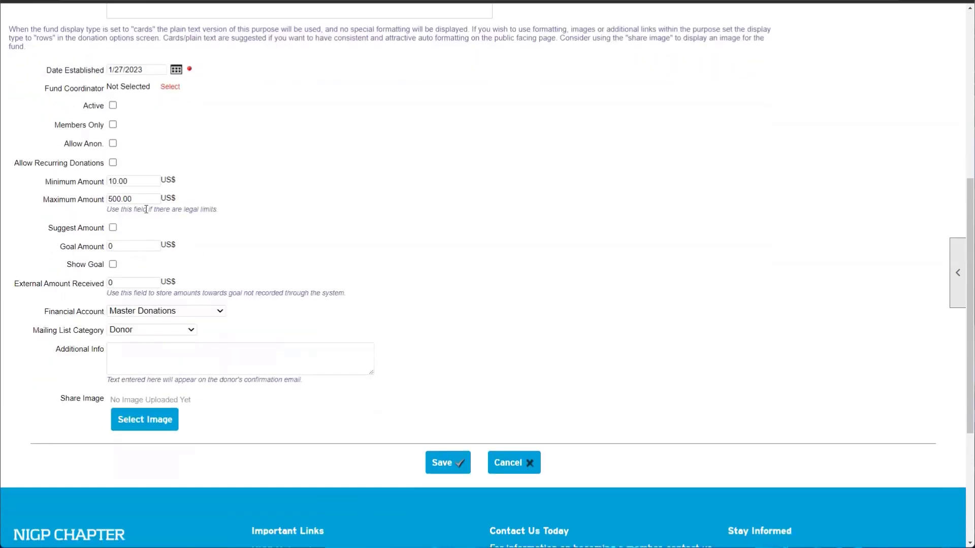
drag(138, 199, 33, 206)
key(BackSpace)
Step: Set the fund's goal amount to US$50,000, enable showing the goal and save the fund
click(108, 246)
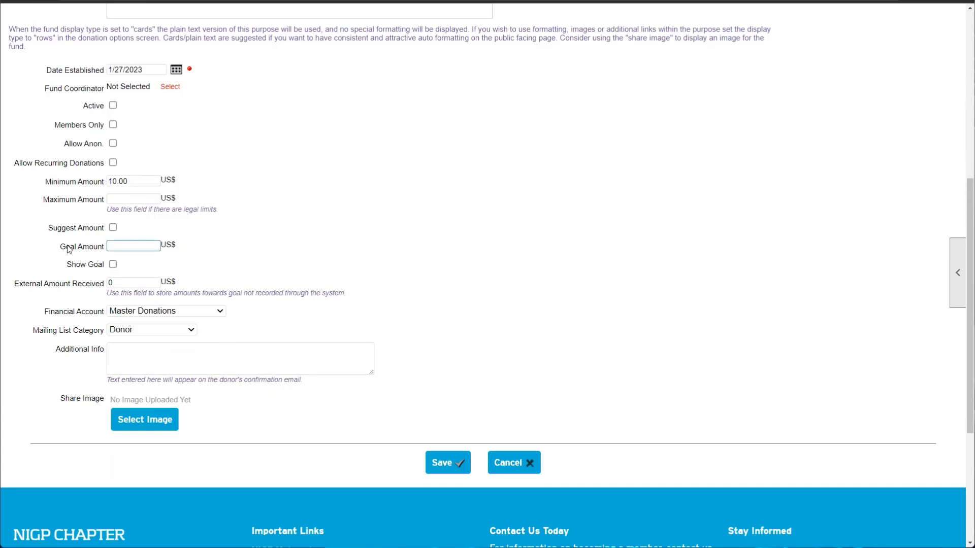
click(54, 245)
triple_click(104, 247)
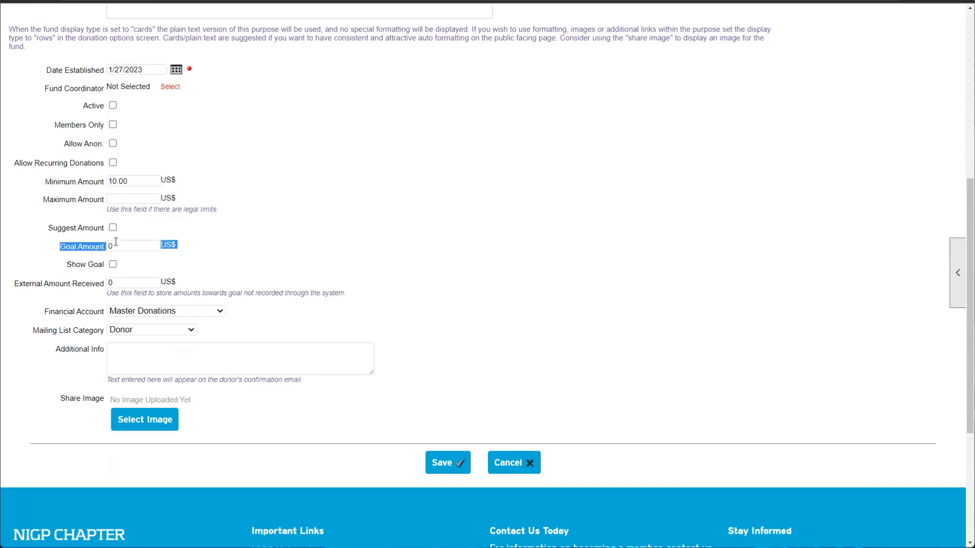
click(115, 244)
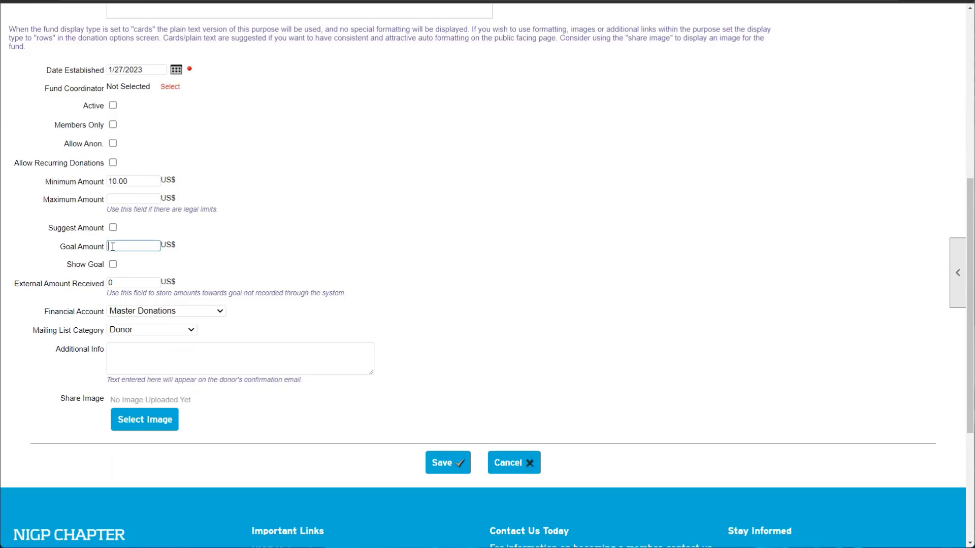
click(113, 264)
click(114, 249)
text(50,0)
text(0)
text(000)
click(223, 270)
click(446, 462)
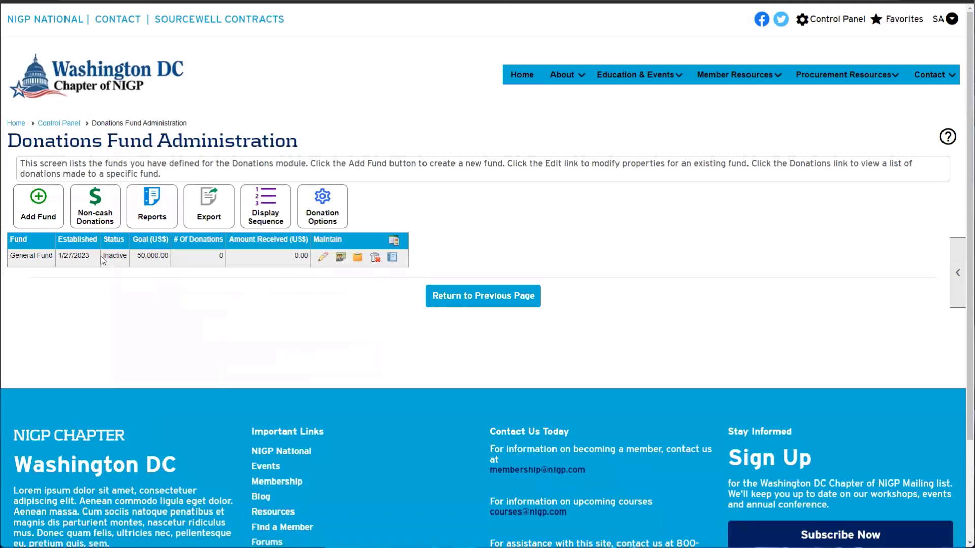
Step: Edit the General Fund to make it active and save it
click(323, 257)
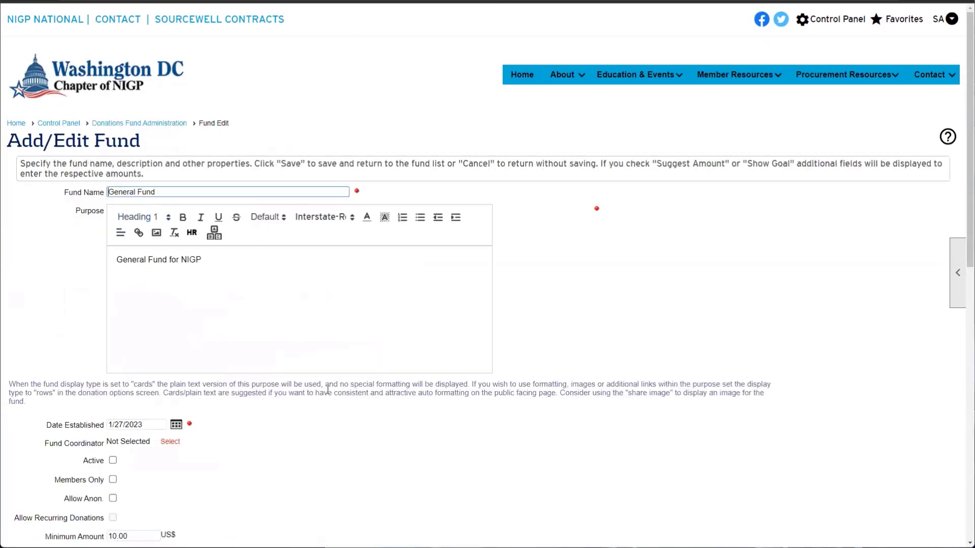
scroll(190, 396, down, 2)
click(112, 359)
scroll(407, 343, down, 7)
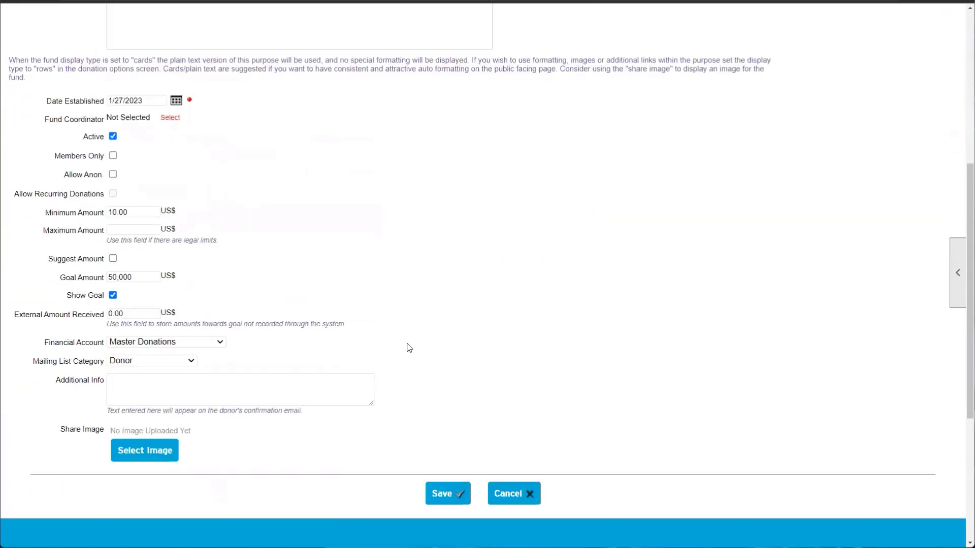
click(436, 365)
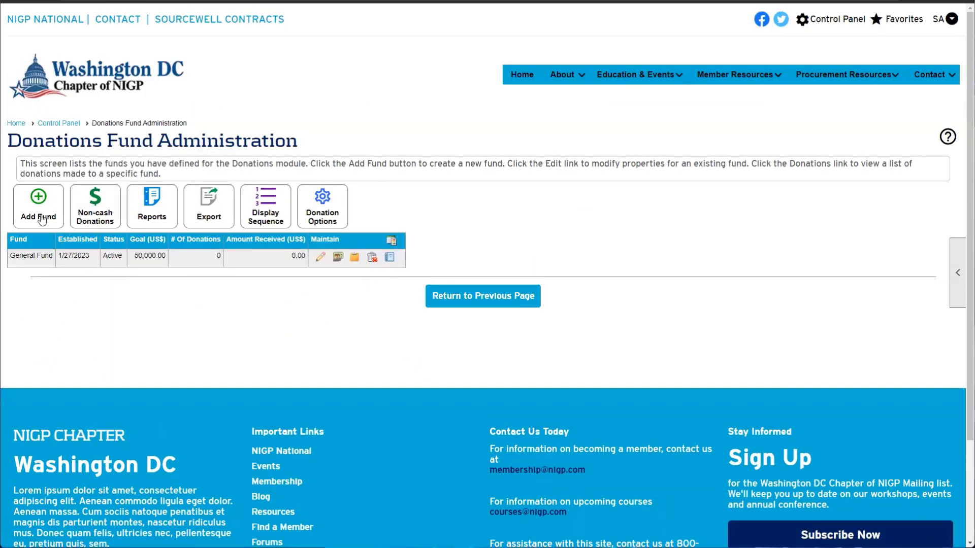
Step: Return to the control panel, switch the website modules to view mode and examine the General Fund's goal on the Donations page
click(456, 295)
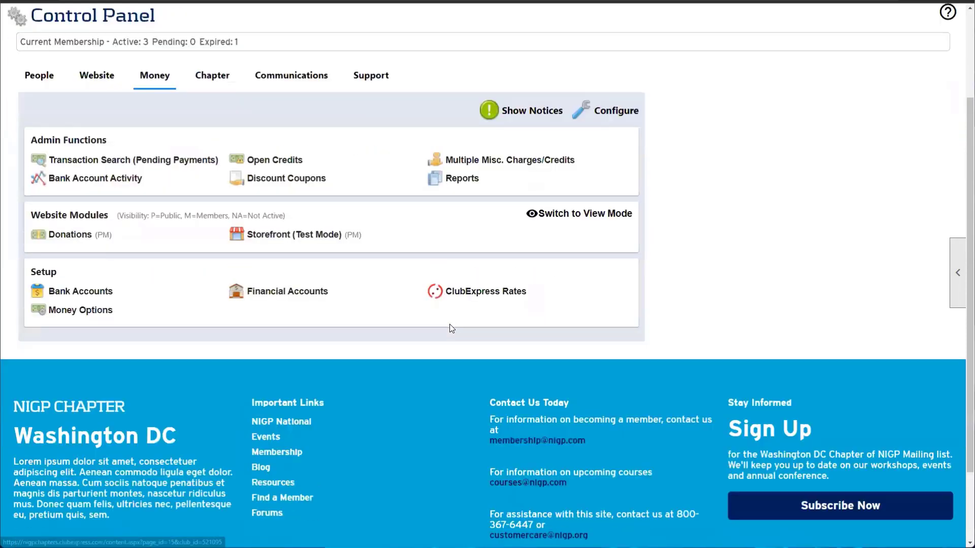
click(573, 215)
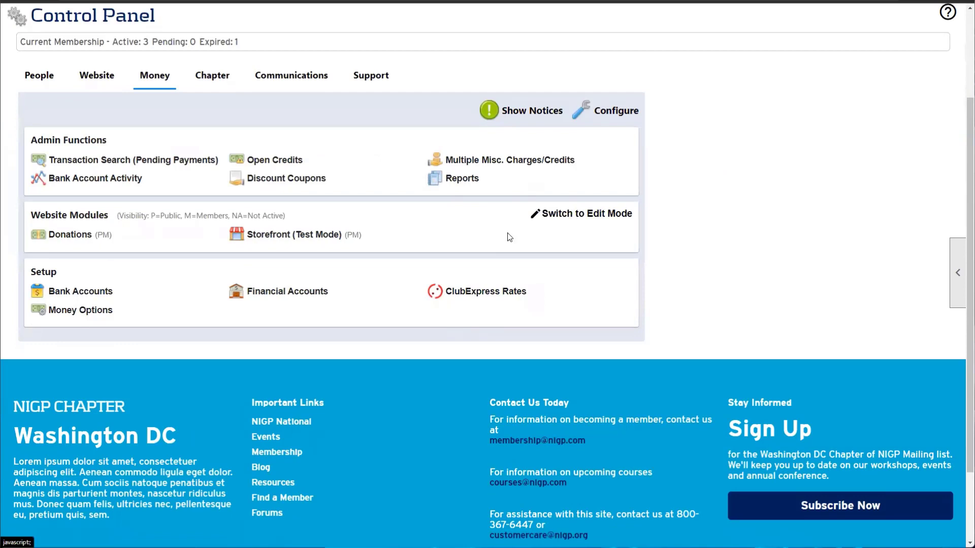
click(70, 233)
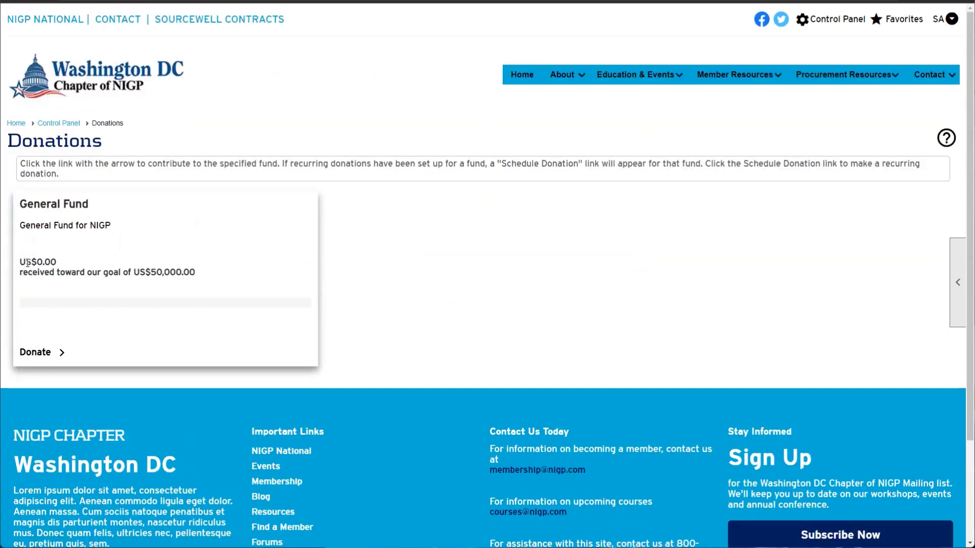
drag(25, 262, 205, 273)
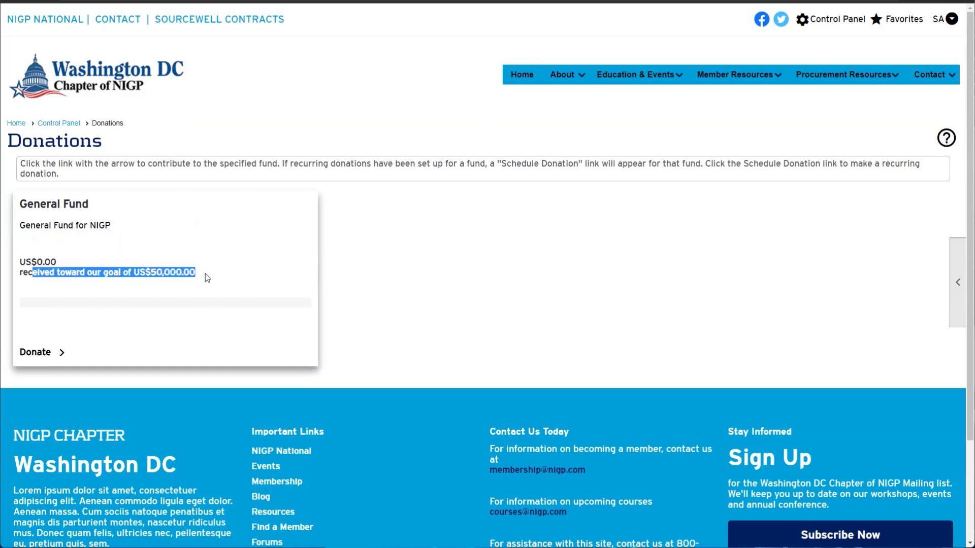
click(202, 279)
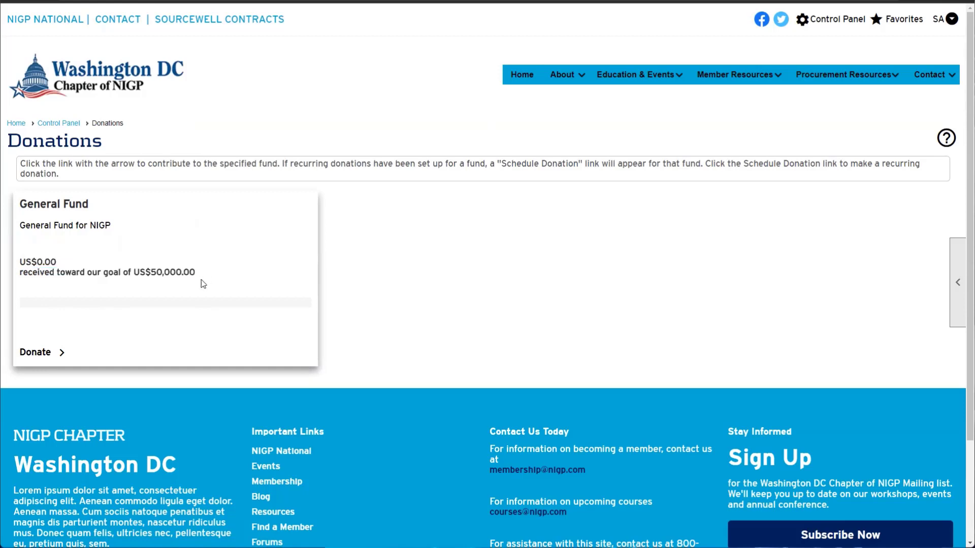
Step: Open the General Fund's donation form and compare the options for recording another member's and a non-member contribution
click(51, 352)
scroll(153, 336, down, 4)
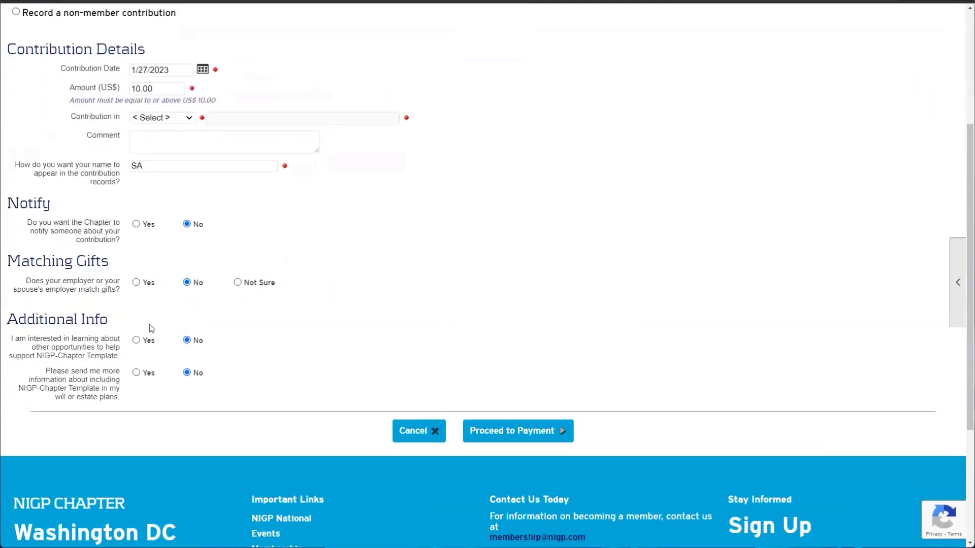
scroll(151, 329, up, 4)
click(56, 194)
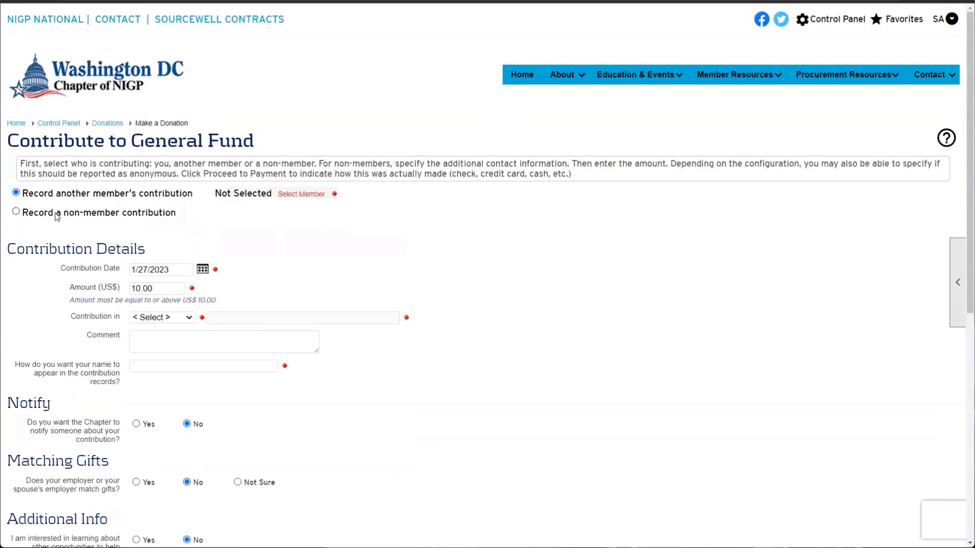
click(55, 213)
click(63, 192)
click(60, 210)
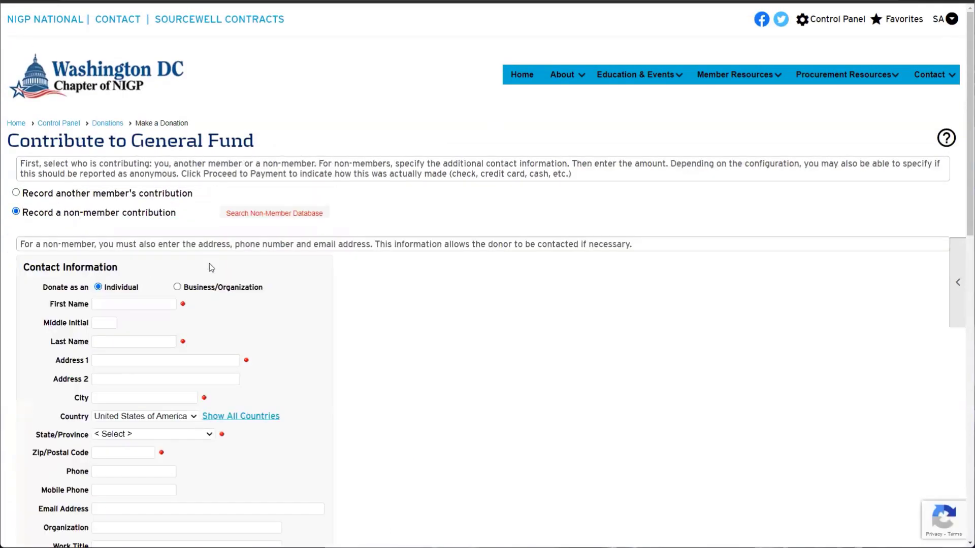
scroll(101, 198, down, 1)
scroll(122, 195, up, 1)
Step: Review the form for another member's contribution, including Matching Gifts and Additional Info, then cancel it and return to the control panel
click(131, 198)
scroll(48, 190, down, 1)
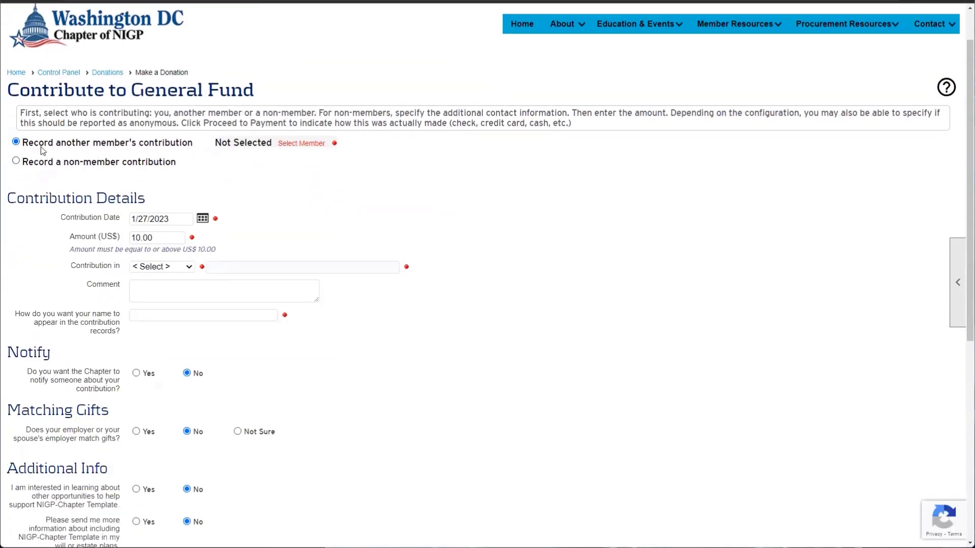
scroll(180, 161, down, 2)
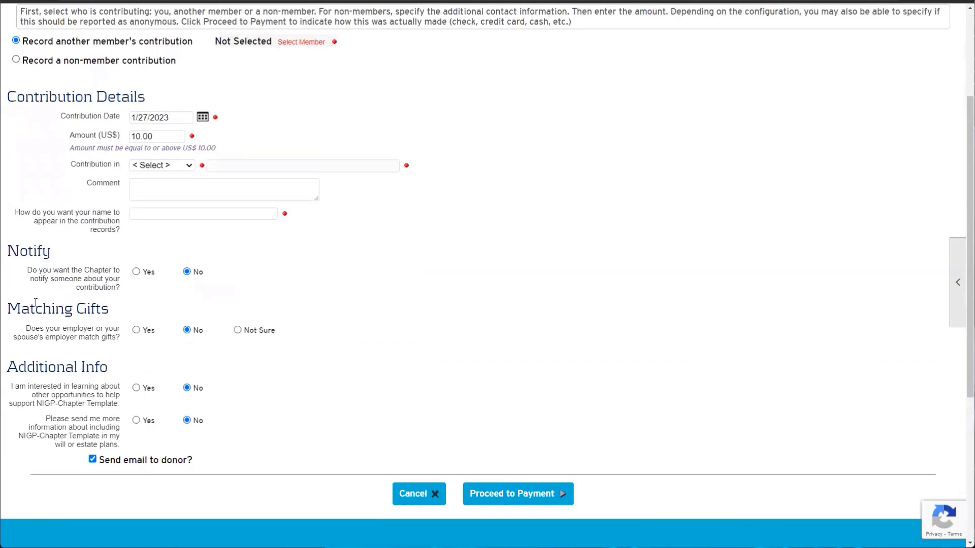
drag(21, 308, 131, 310)
drag(57, 367, 303, 361)
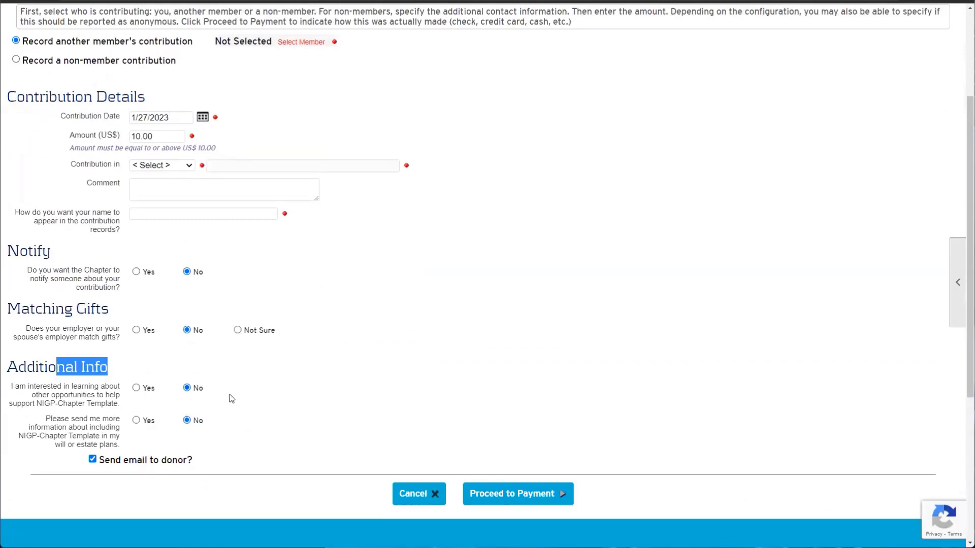
click(430, 496)
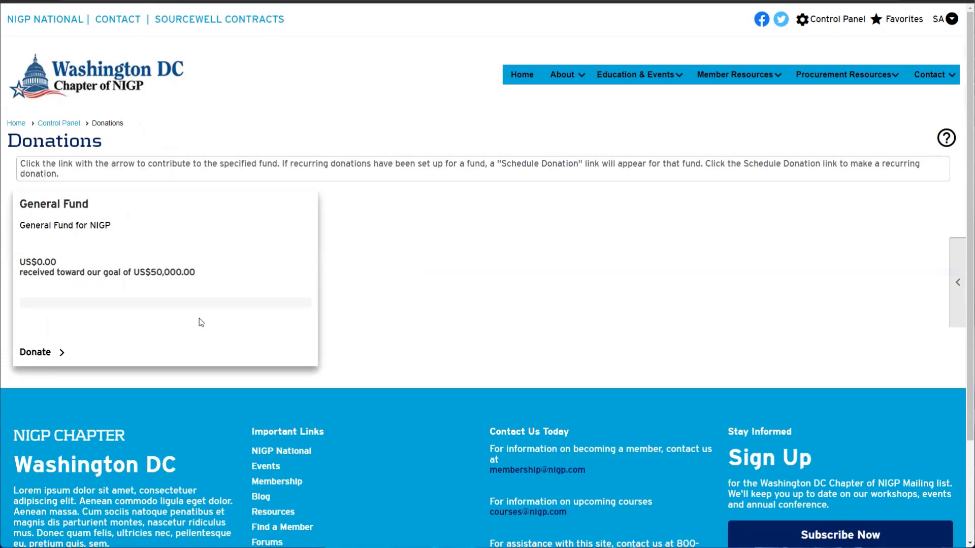
click(59, 123)
scroll(75, 160, down, 2)
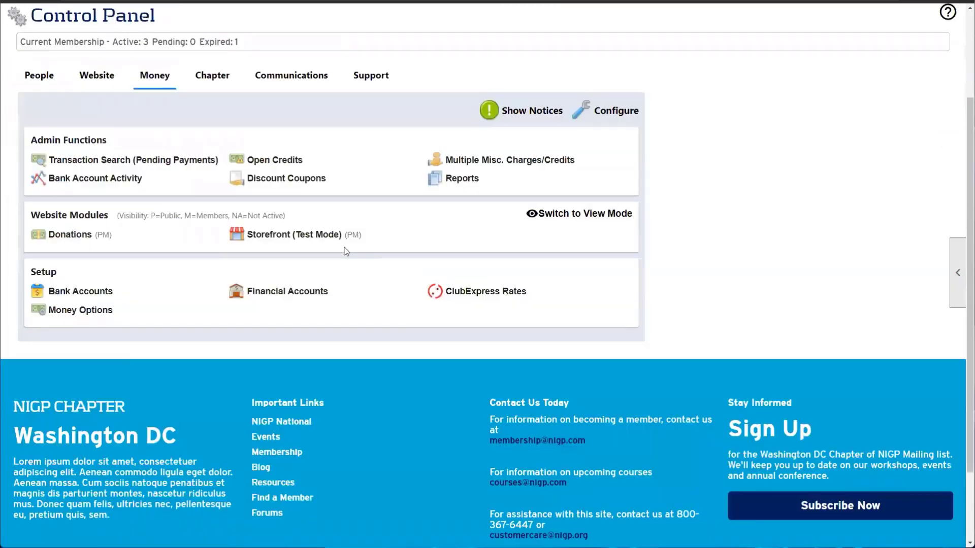